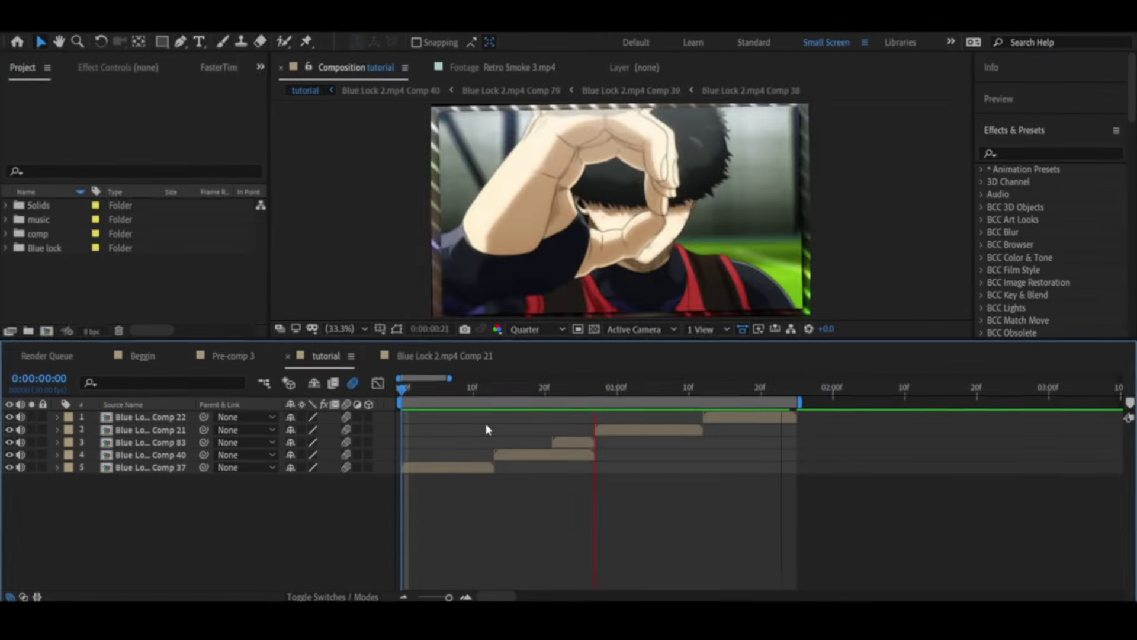
- Stop the preview and review the composition settings, closing them without changes
{"action": "left_click", "coordinate": [460, 386]}
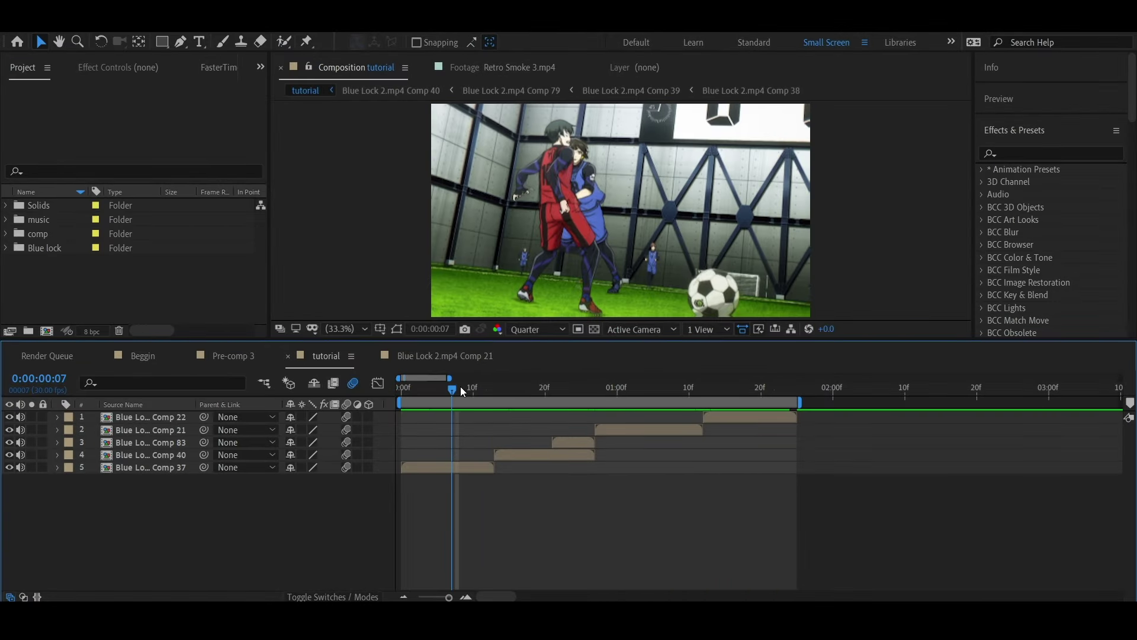
{"action": "left_click", "coordinate": [94, 33]}
{"action": "left_click", "coordinate": [118, 63]}
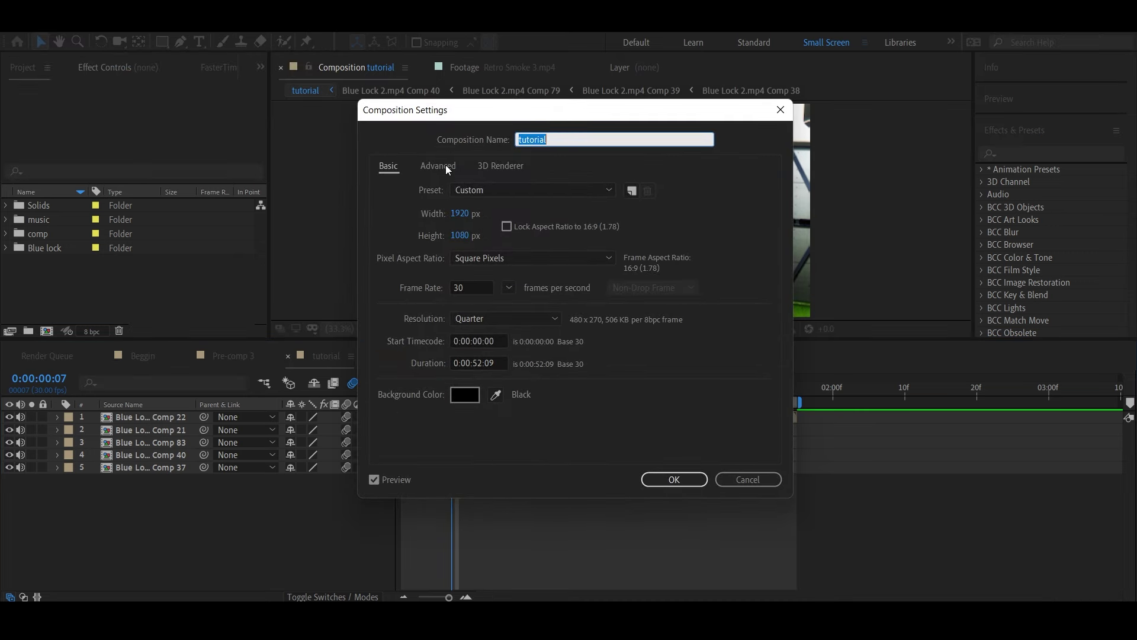
{"action": "left_click", "coordinate": [444, 165]}
{"action": "left_click", "coordinate": [674, 479]}
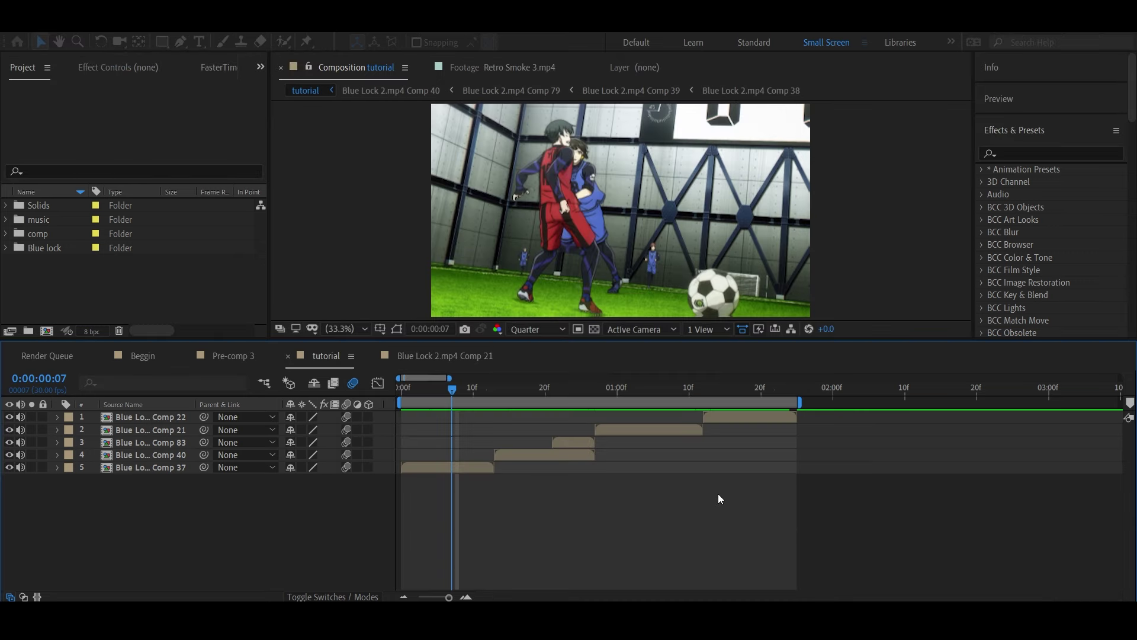
{"action": "left_click", "coordinate": [401, 386]}
- Add a new Null Object layer to the timeline
{"action": "right_click", "coordinate": [341, 509]}
{"action": "mouse_move", "coordinate": [361, 356]}
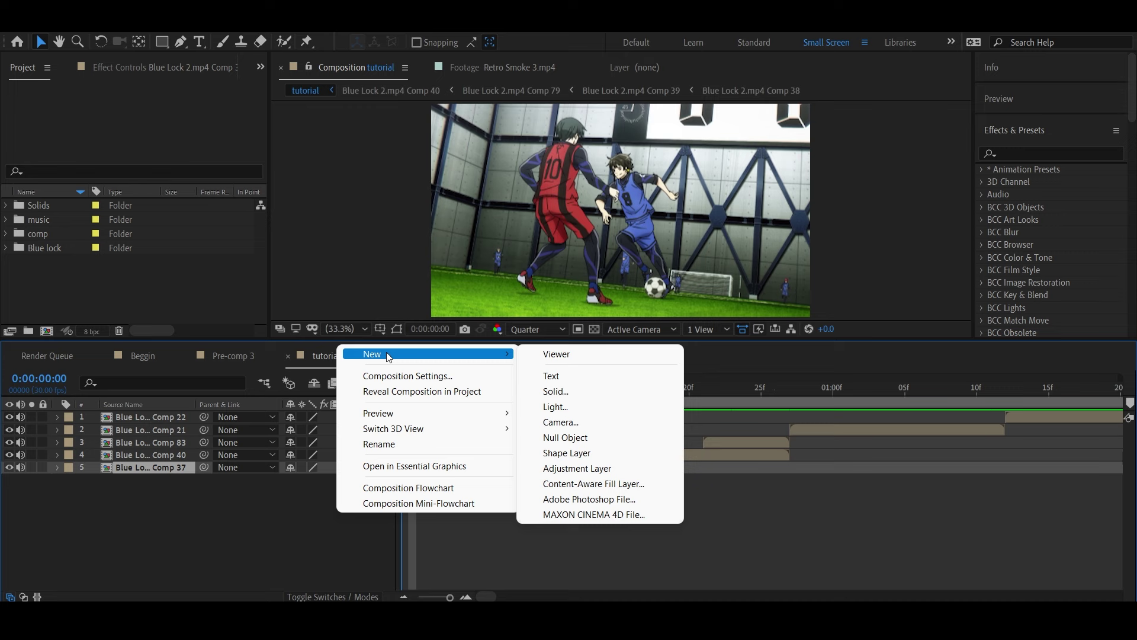
{"action": "left_click", "coordinate": [570, 437]}
- Split the null at each clip cut and delete the leftover piece past the end
{"action": "left_click", "coordinate": [584, 394]}
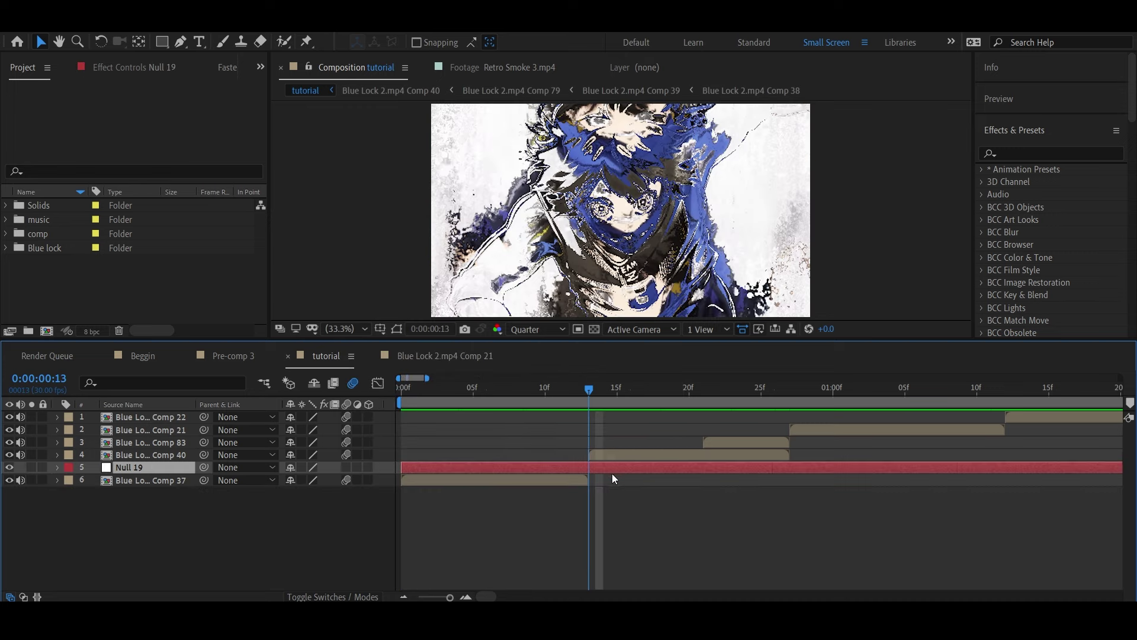
{"action": "key", "text": "ctrl+shift+d"}
{"action": "mouse_move", "coordinate": [156, 468]}
{"action": "left_mouse_down"}
{"action": "mouse_move", "coordinate": [156, 425]}
{"action": "mouse_move", "coordinate": [136, 413]}
{"action": "left_mouse_up"}
{"action": "key", "text": "k"}
{"action": "key", "text": "k"}
{"action": "key", "text": "ctrl+shift+d"}
{"action": "key", "text": "k"}
{"action": "key", "text": "ctrl+shift+d"}
{"action": "key", "text": "k"}
{"action": "key", "text": "ctrl+shift+d"}
{"action": "key", "text": "Delete"}
{"action": "key", "text": "minus"}
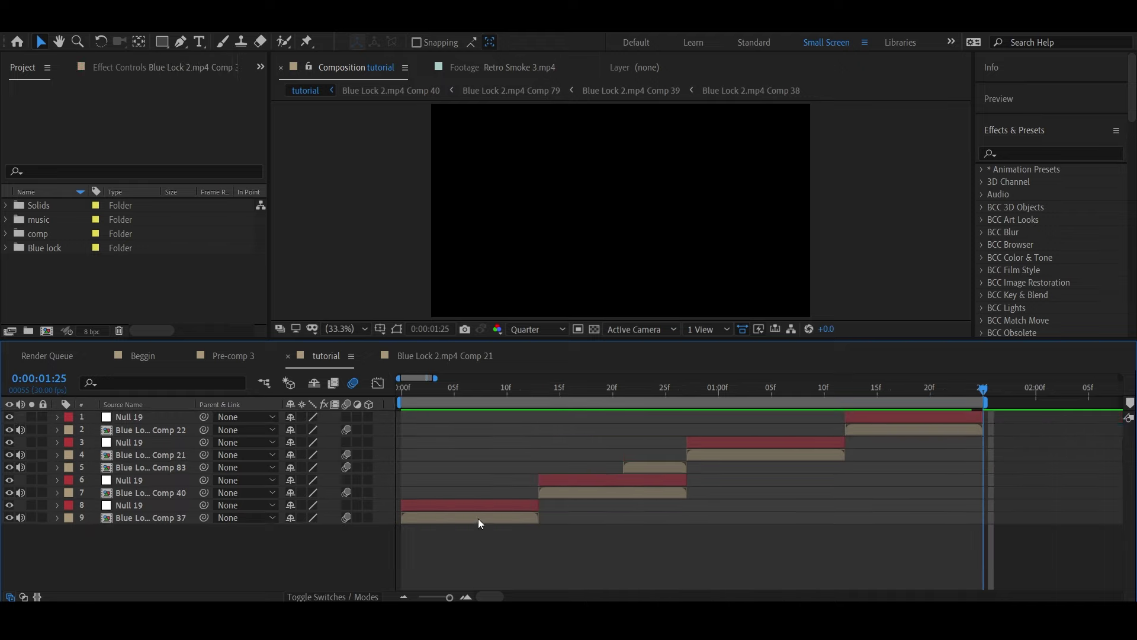
- Duplicate each null piece and parent Comps 37, 40, 21 and 22 to their stacked nulls
{"action": "left_click", "coordinate": [496, 504]}
{"action": "key", "text": "ctrl+d"}
{"action": "mouse_move", "coordinate": [205, 529]}
{"action": "left_mouse_down"}
{"action": "mouse_move", "coordinate": [179, 505]}
{"action": "mouse_move", "coordinate": [200, 491]}
{"action": "mouse_move", "coordinate": [177, 480]}
{"action": "mouse_move", "coordinate": [178, 454]}
{"action": "left_mouse_up"}
{"action": "left_click", "coordinate": [171, 492]}
{"action": "left_click", "coordinate": [173, 478]}
{"action": "key", "text": "ctrl+d"}
{"action": "left_click", "coordinate": [171, 442]}
{"action": "key", "text": "ctrl+d"}
{"action": "left_click", "coordinate": [147, 416]}
{"action": "key", "text": "ctrl+d"}
{"action": "key", "text": "Home"}
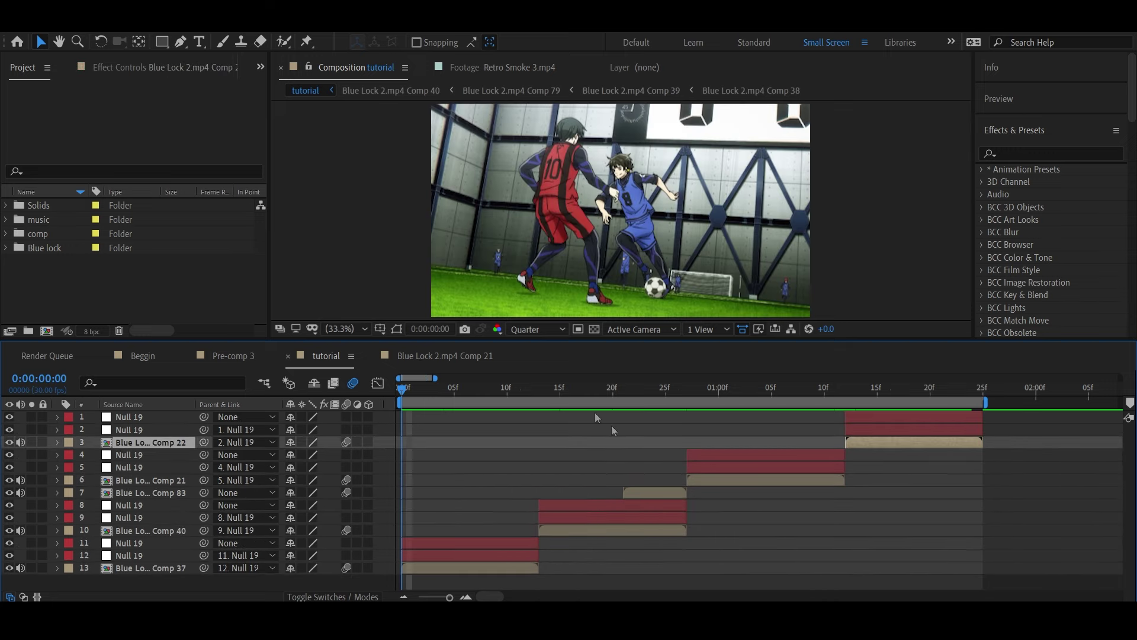
{"action": "left_click", "coordinate": [438, 555]}
- Keyframe layer 12's starting Scale at 403% and Rotation at 5° on frame 0
{"action": "key", "text": "s"}
{"action": "key", "text": "shift+r"}
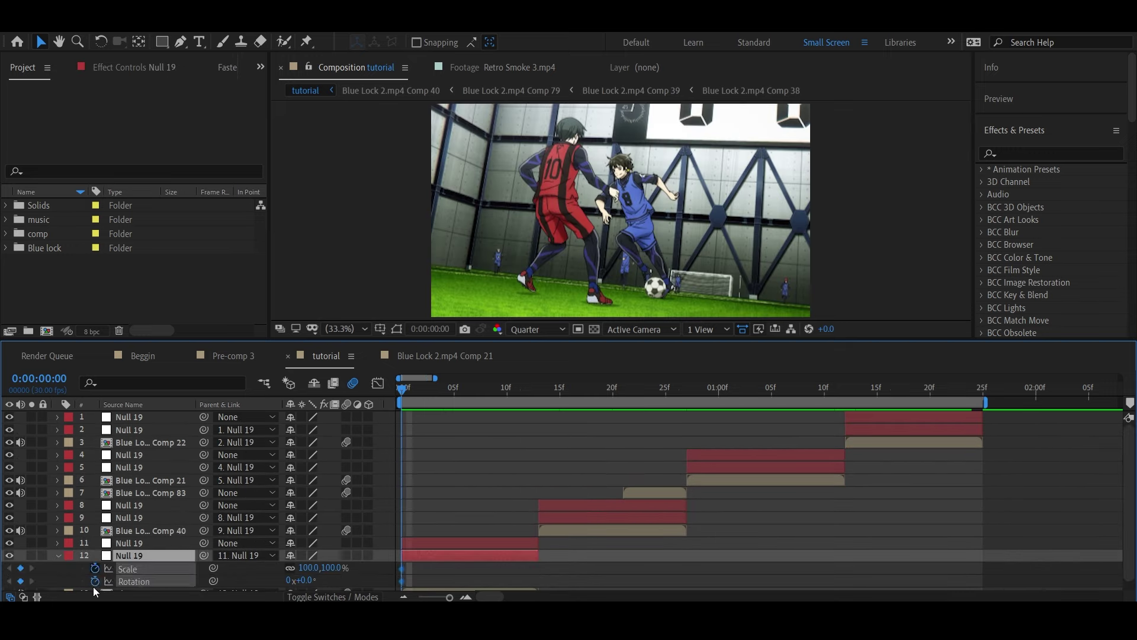
{"action": "key", "text": "Return"}
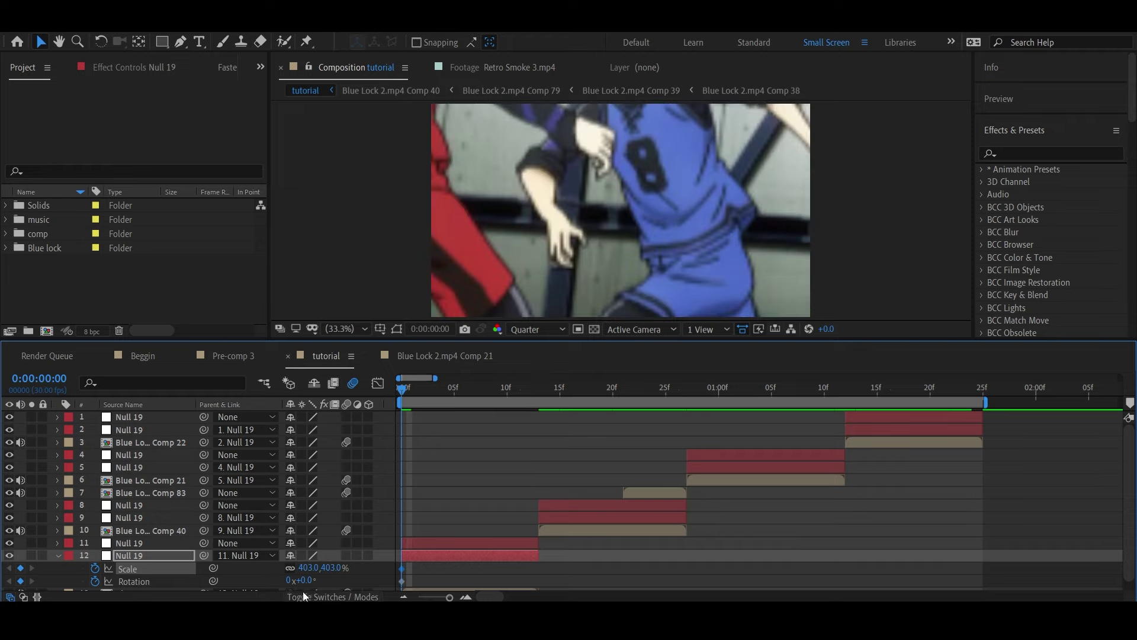
{"action": "type", "text": "-5"}
{"action": "key", "text": "Return"}
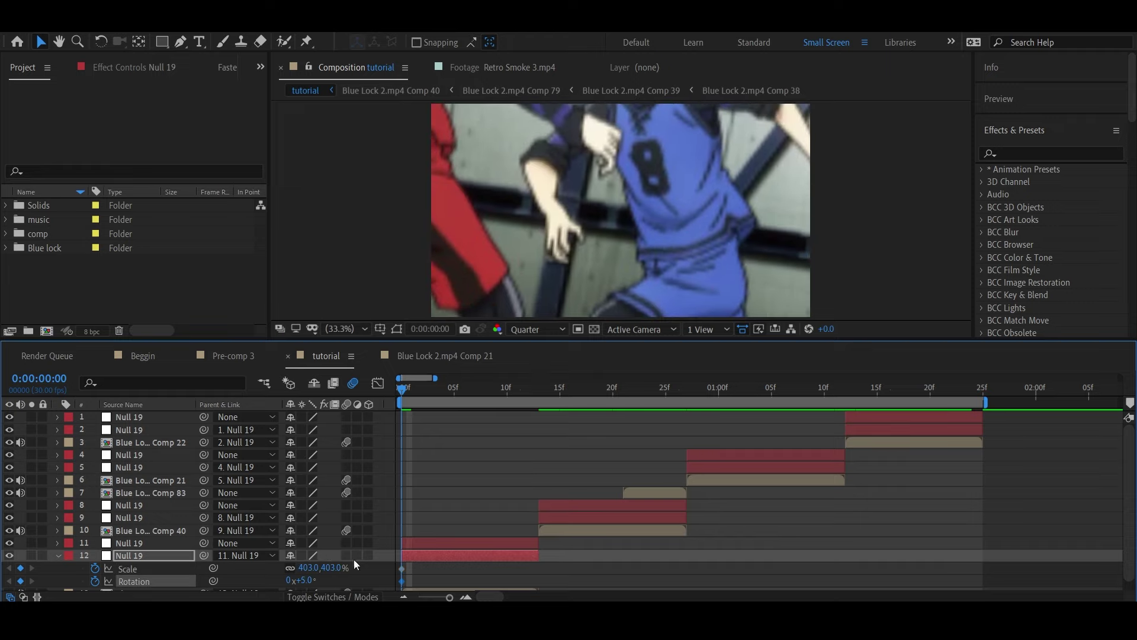
- Add end keyframes of Scale 100% and Rotation -3° around frame 12
{"action": "left_click", "coordinate": [528, 390]}
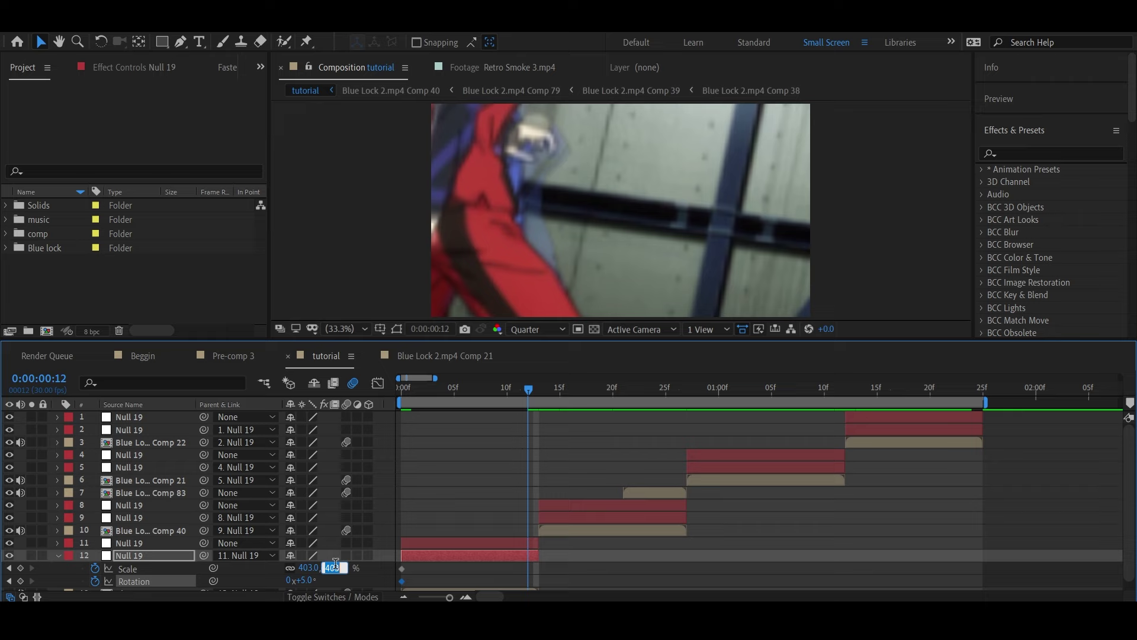
{"action": "type", "text": "100"}
{"action": "key", "text": "Return"}
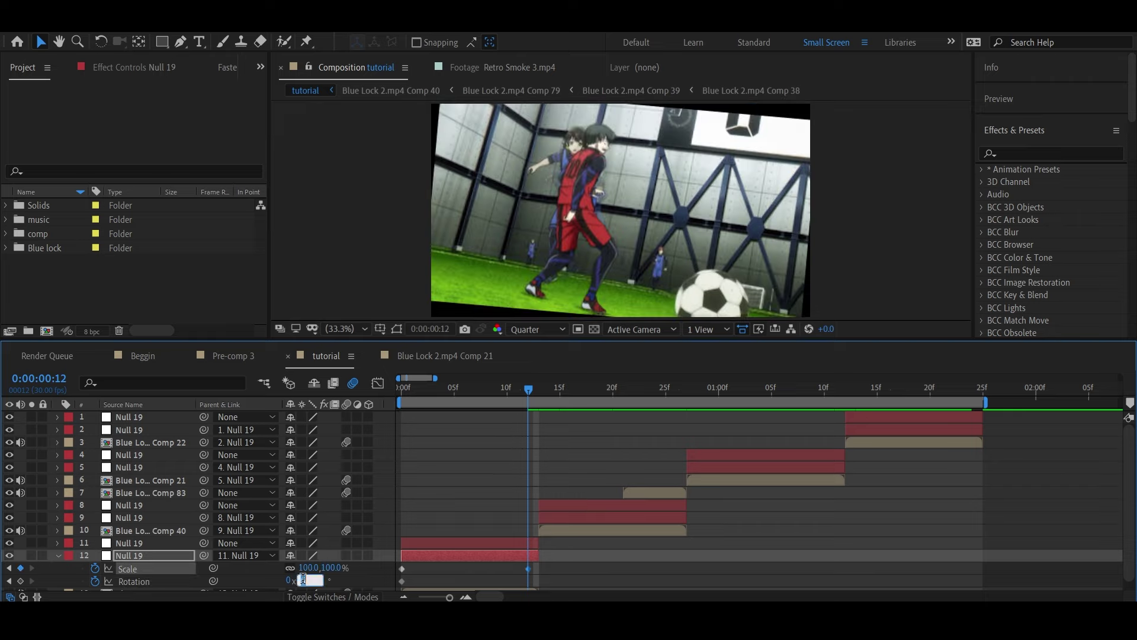
{"action": "type", "text": "-3"}
{"action": "key", "text": "Return"}
{"action": "left_click_drag", "start_coordinate": [530, 585], "coordinate": [525, 563]}
{"action": "mouse_move", "coordinate": [529, 569]}
{"action": "left_mouse_down"}
{"action": "mouse_move", "coordinate": [538, 572]}
{"action": "mouse_move", "coordinate": [398, 588]}
{"action": "left_mouse_up"}
- Apply Easy Ease to layer 12's Scale and Rotation keyframes
{"action": "key", "text": "F9"}
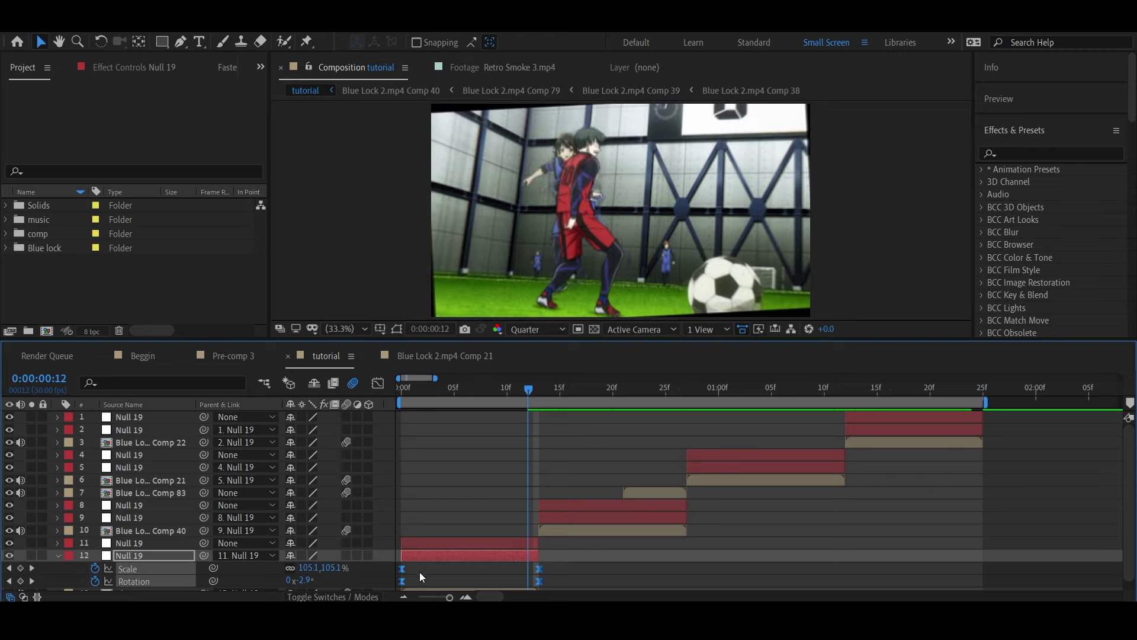
{"action": "right_click", "coordinate": [412, 585]}
{"action": "mouse_move", "coordinate": [485, 561]}
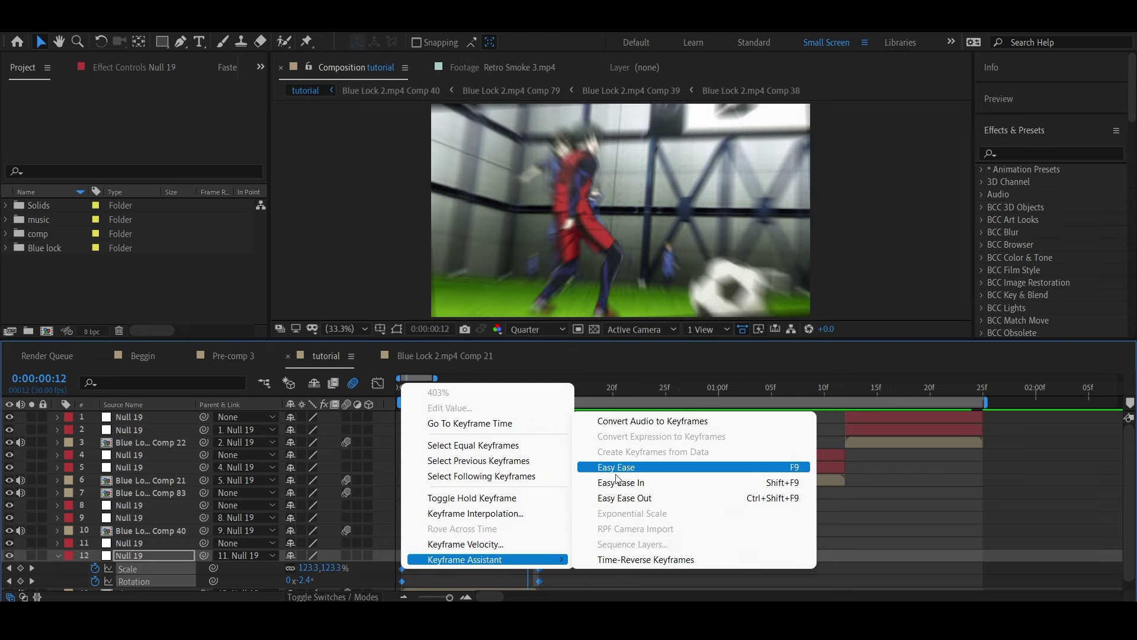
{"action": "left_click", "coordinate": [643, 468]}
{"action": "left_click", "coordinate": [569, 567]}
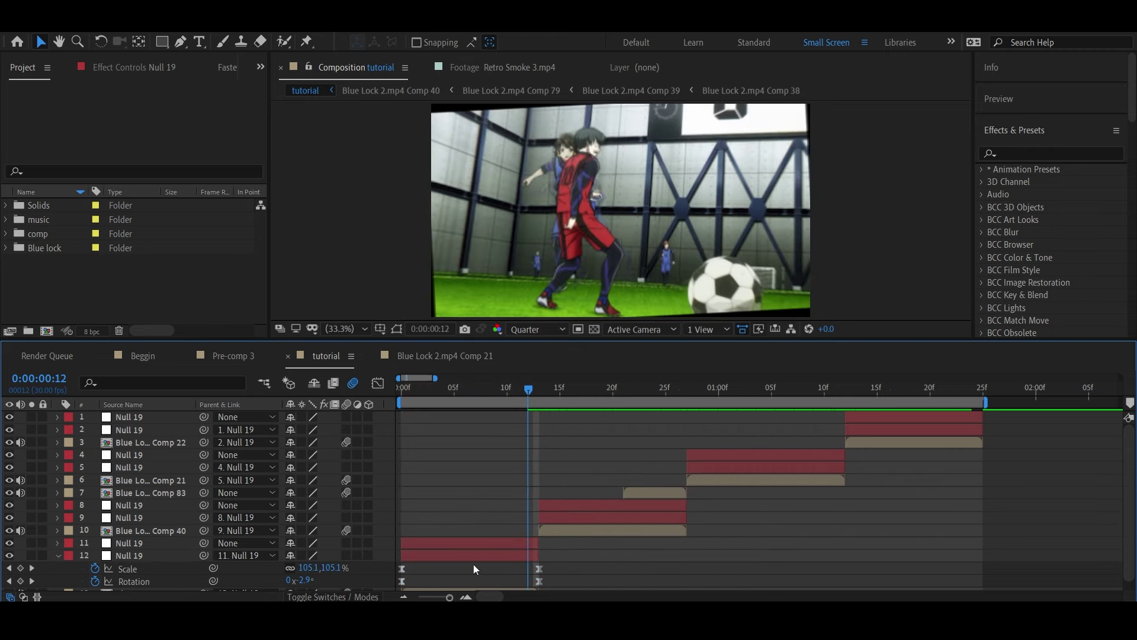
{"action": "left_click", "coordinate": [402, 569]}
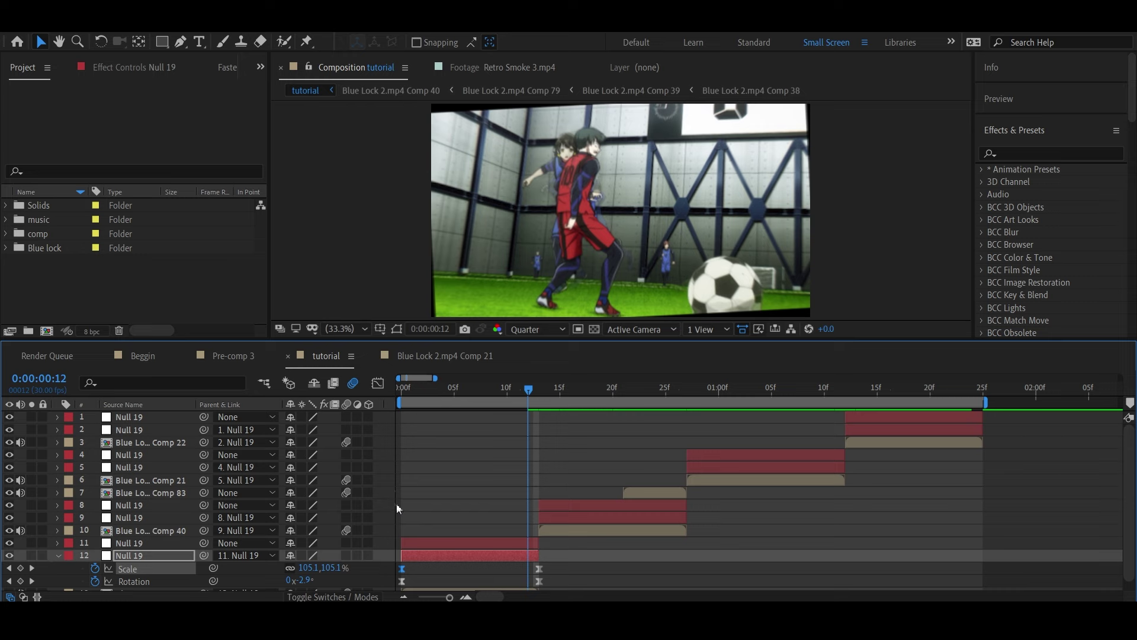
- Drag the Scale graph's Bezier handles so it dives from 403% then eases to 100%, and scrub to check
{"action": "left_click", "coordinate": [377, 384]}
{"action": "scroll", "coordinate": [450, 556], "scroll_direction": "left", "scroll_amount": 3}
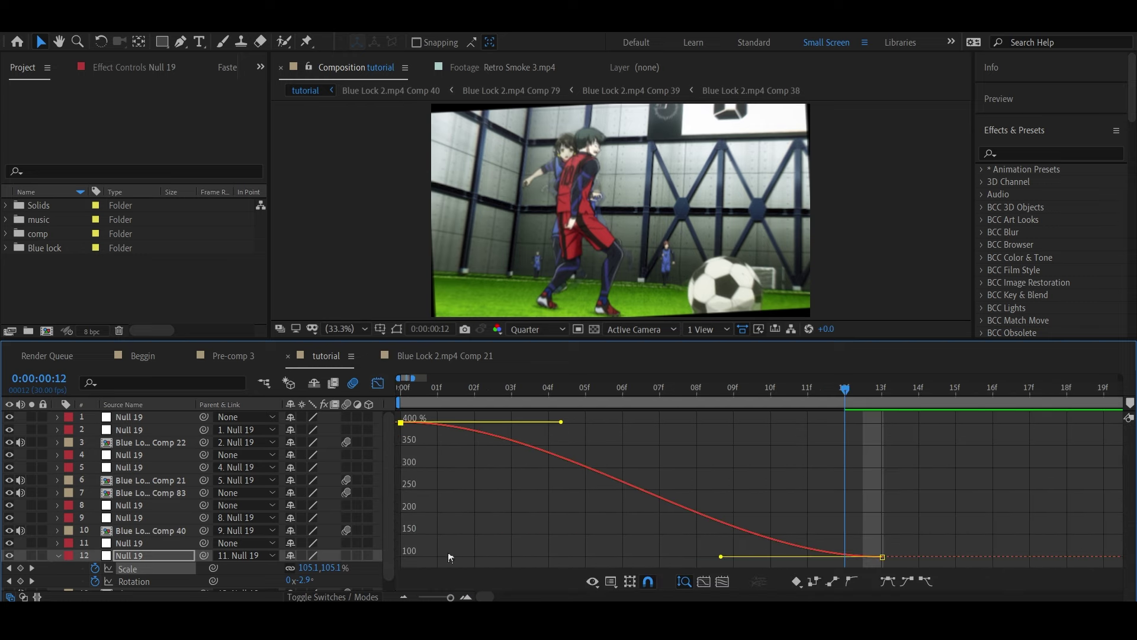
{"action": "left_click_drag", "start_coordinate": [447, 340], "coordinate": [447, 307]}
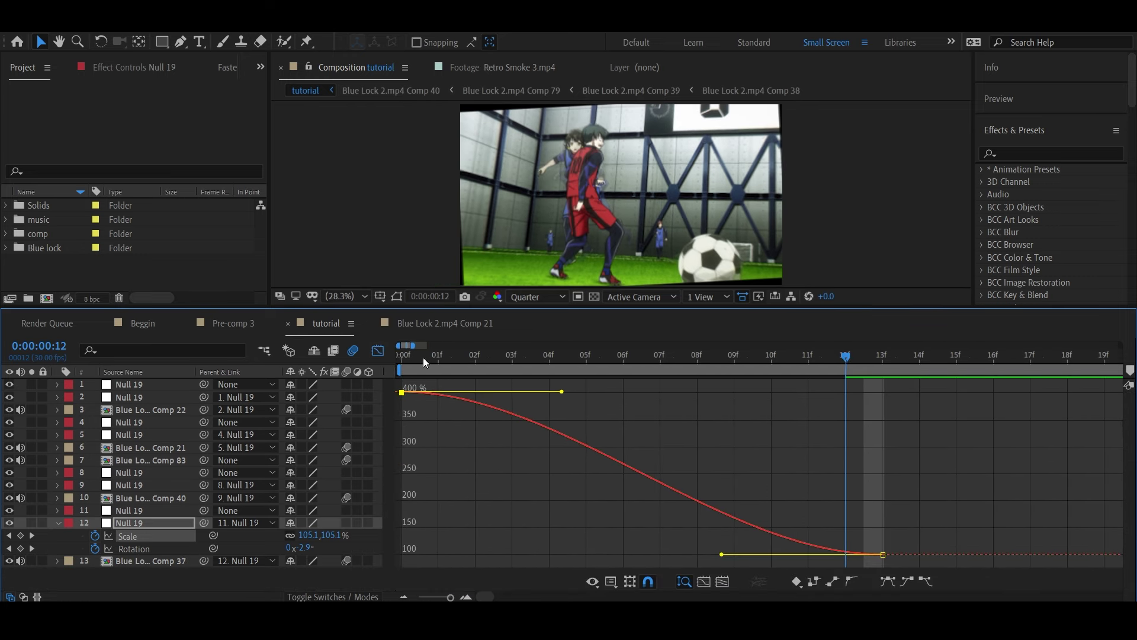
{"action": "key", "text": "Home"}
{"action": "left_click_drag", "start_coordinate": [561, 389], "coordinate": [412, 504]}
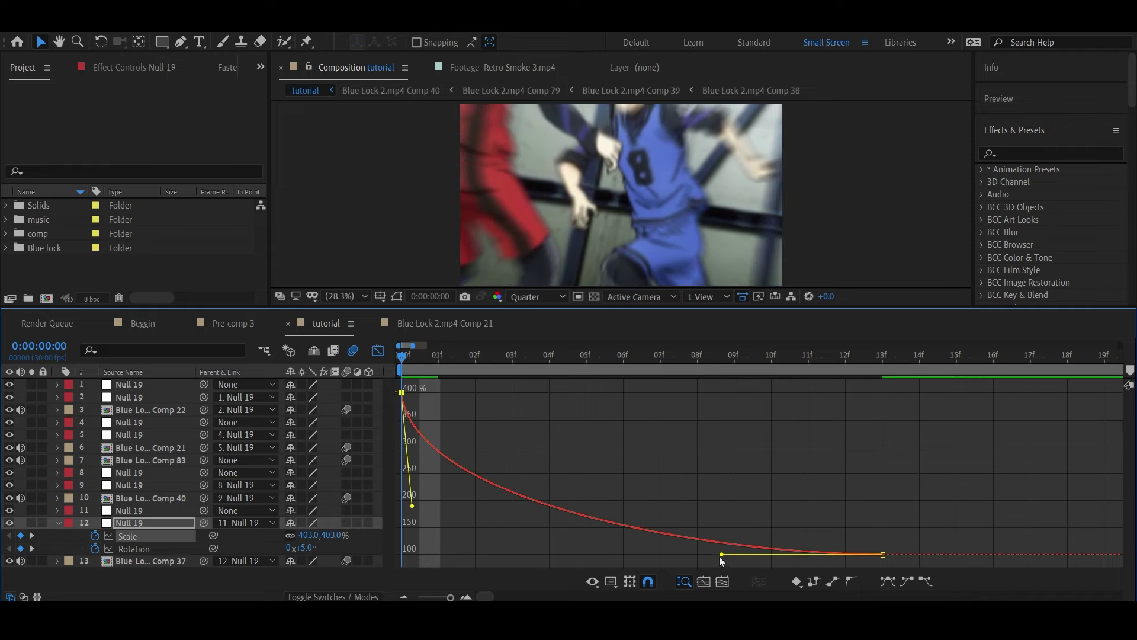
{"action": "left_click_drag", "start_coordinate": [721, 553], "coordinate": [482, 553]}
{"action": "scroll", "coordinate": [513, 557], "scroll_direction": "down", "scroll_amount": 2}
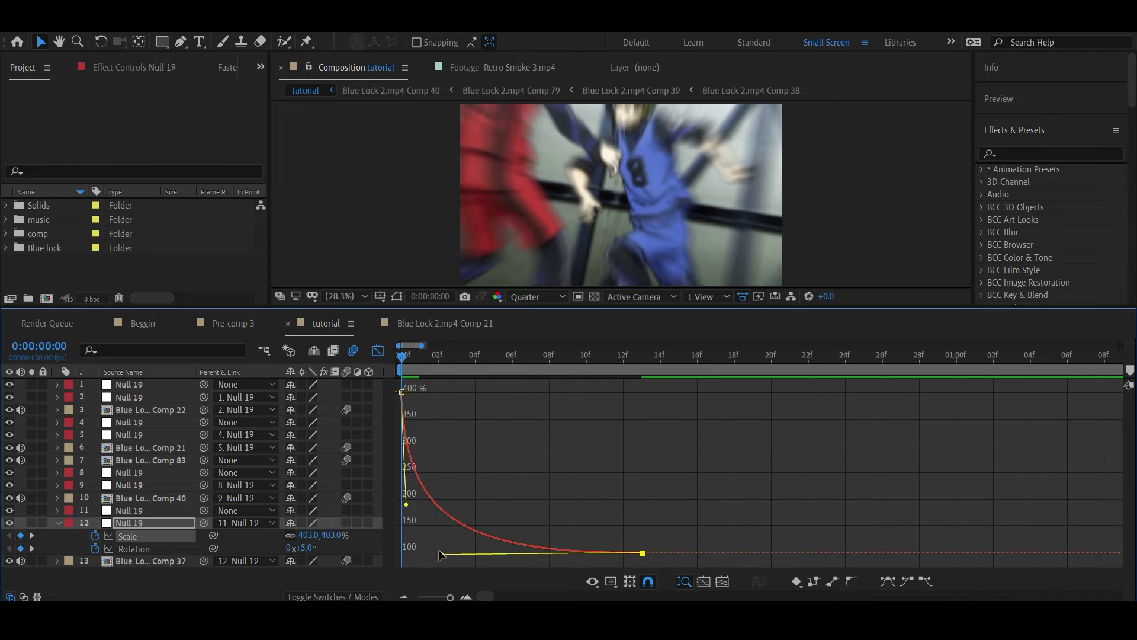
{"action": "left_click_drag", "start_coordinate": [464, 465], "coordinate": [393, 391]}
{"action": "left_click_drag", "start_coordinate": [406, 504], "coordinate": [398, 517]}
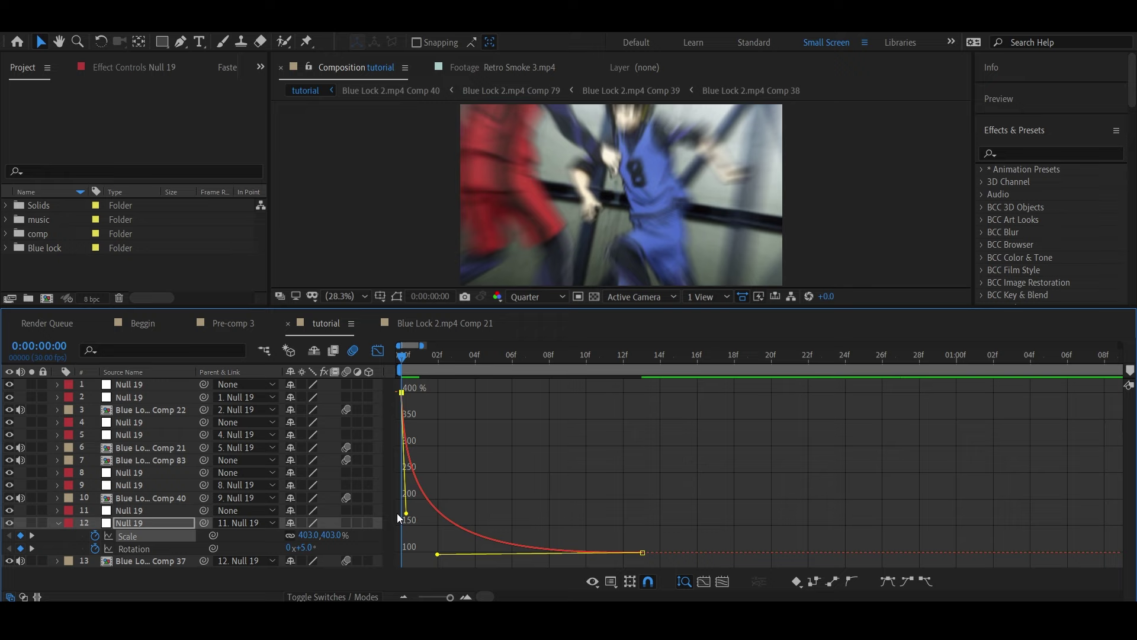
{"action": "left_click_drag", "start_coordinate": [402, 356], "coordinate": [565, 386]}
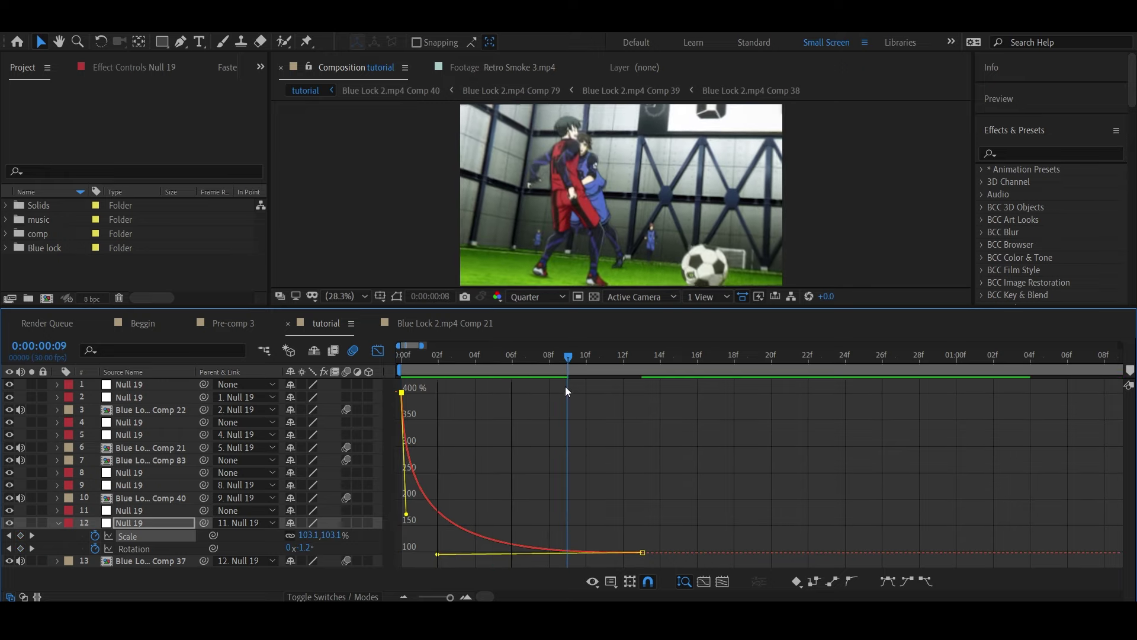
{"action": "left_click_drag", "start_coordinate": [566, 387], "coordinate": [391, 350]}
- Add starting Position, Scale and Rotation keyframes on layer 11 and separate Position into X and Y
{"action": "left_click", "coordinate": [378, 350]}
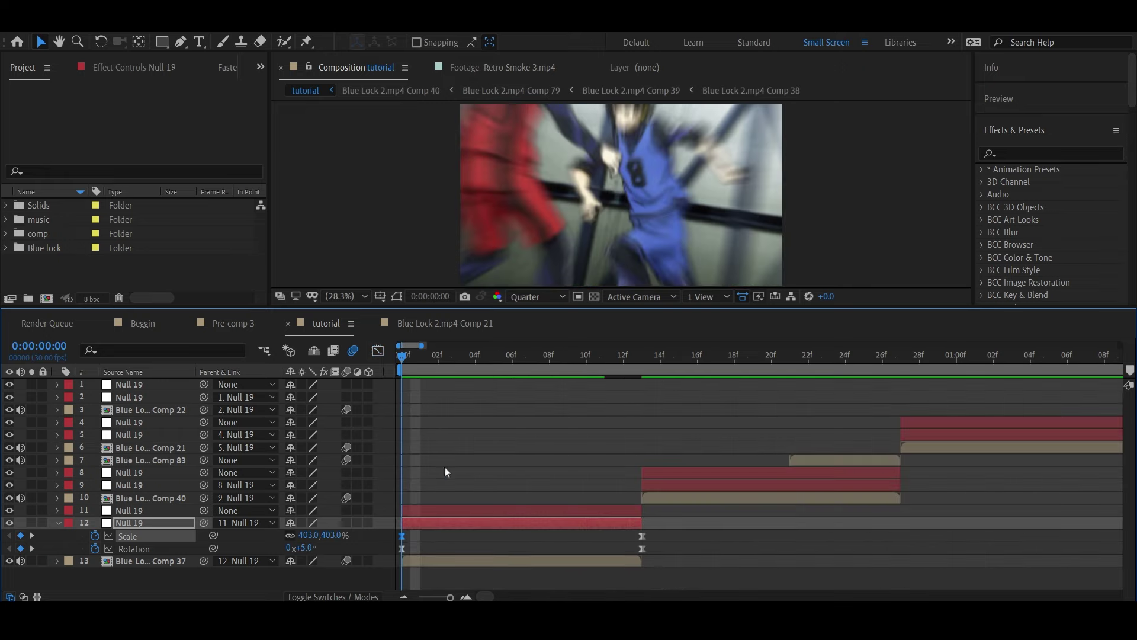
{"action": "left_click", "coordinate": [440, 512]}
{"action": "key", "text": "alt+shift+p"}
{"action": "key", "text": "alt+shift+s"}
{"action": "key", "text": "alt+shift+r"}
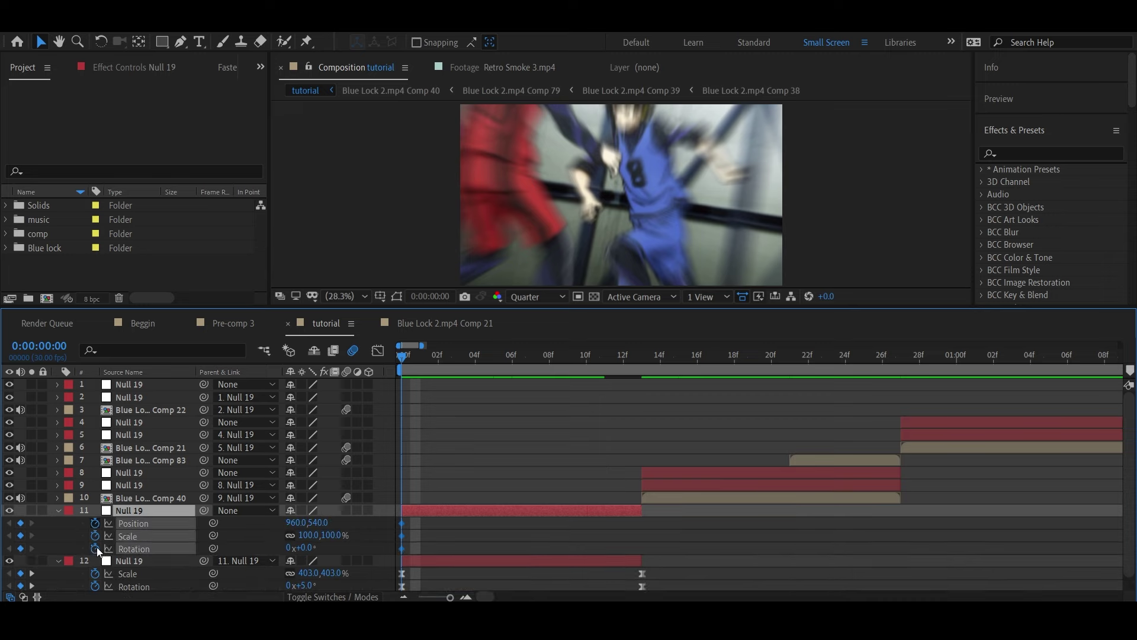
{"action": "right_click", "coordinate": [149, 524]}
{"action": "left_click", "coordinate": [216, 378]}
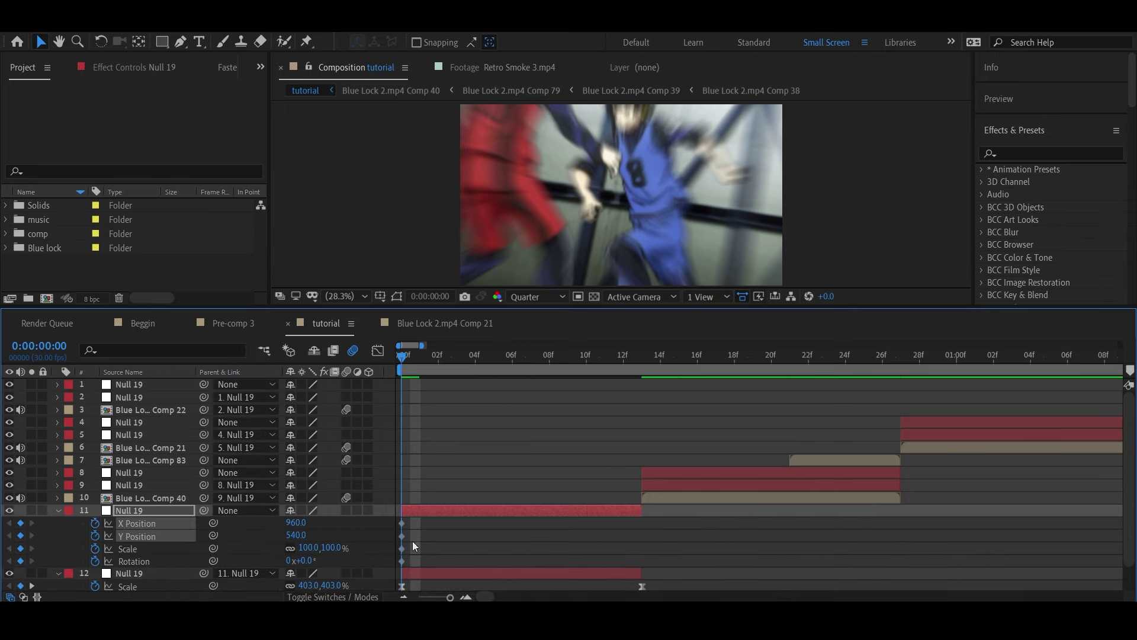
{"action": "left_click", "coordinate": [94, 536]}
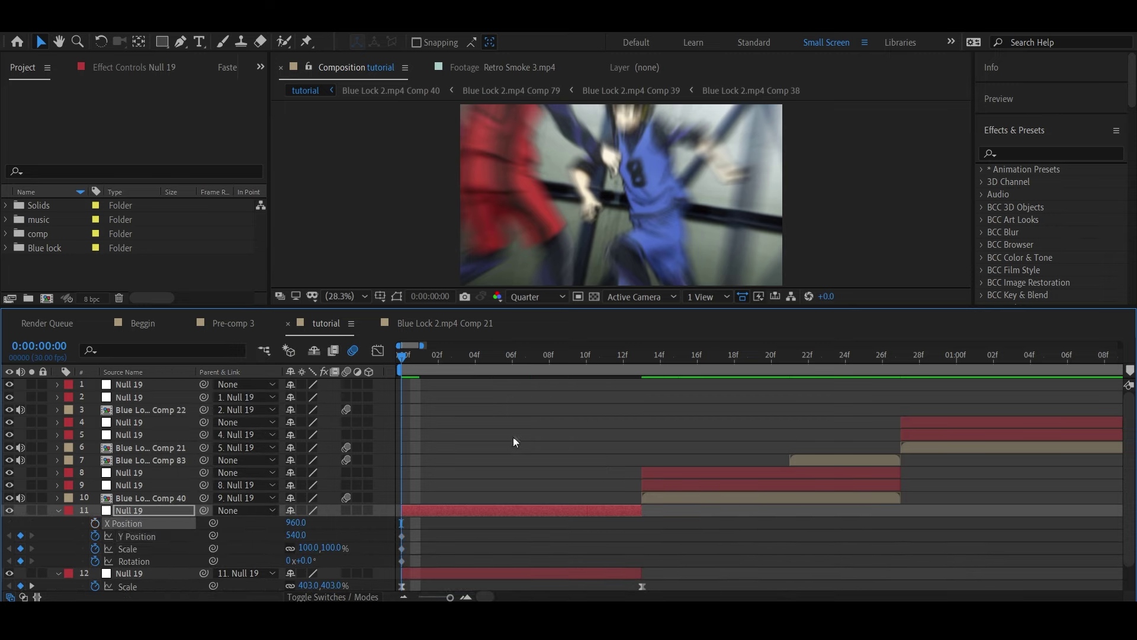
- Set Y Position 1010, Scale 231% and Rotation 4° as end keys at frame 13, eased
{"action": "left_click", "coordinate": [623, 355]}
{"action": "left_click", "coordinate": [310, 548]}
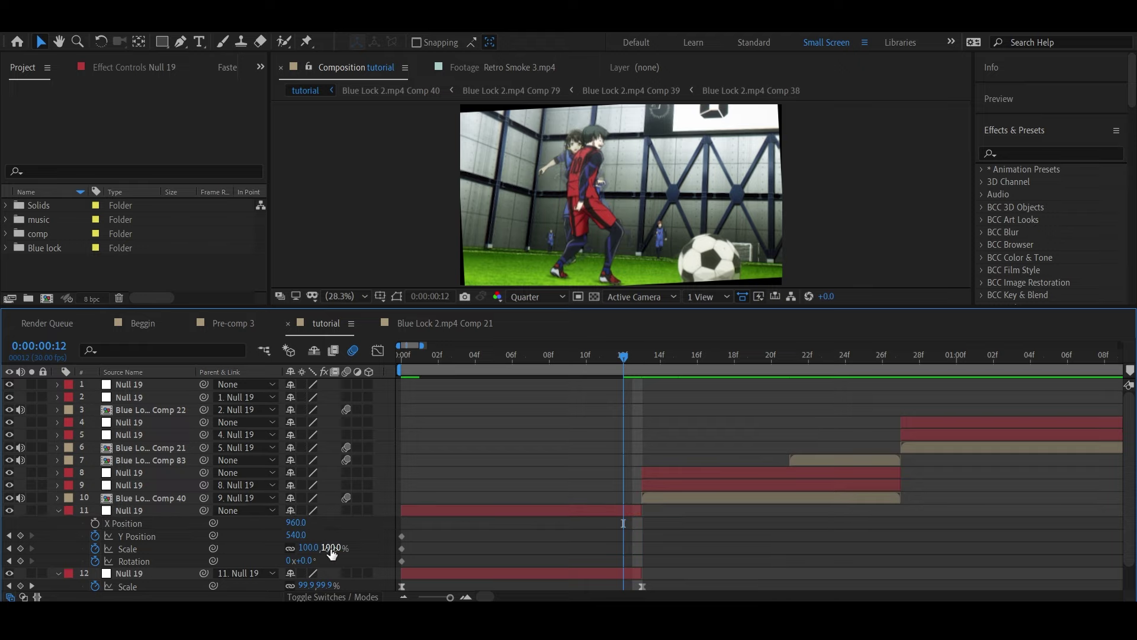
{"action": "mouse_move", "coordinate": [296, 535]}
{"action": "left_mouse_down"}
{"action": "mouse_move", "coordinate": [509, 538]}
{"action": "mouse_move", "coordinate": [477, 536]}
{"action": "left_mouse_up"}
{"action": "type", "text": "1"}
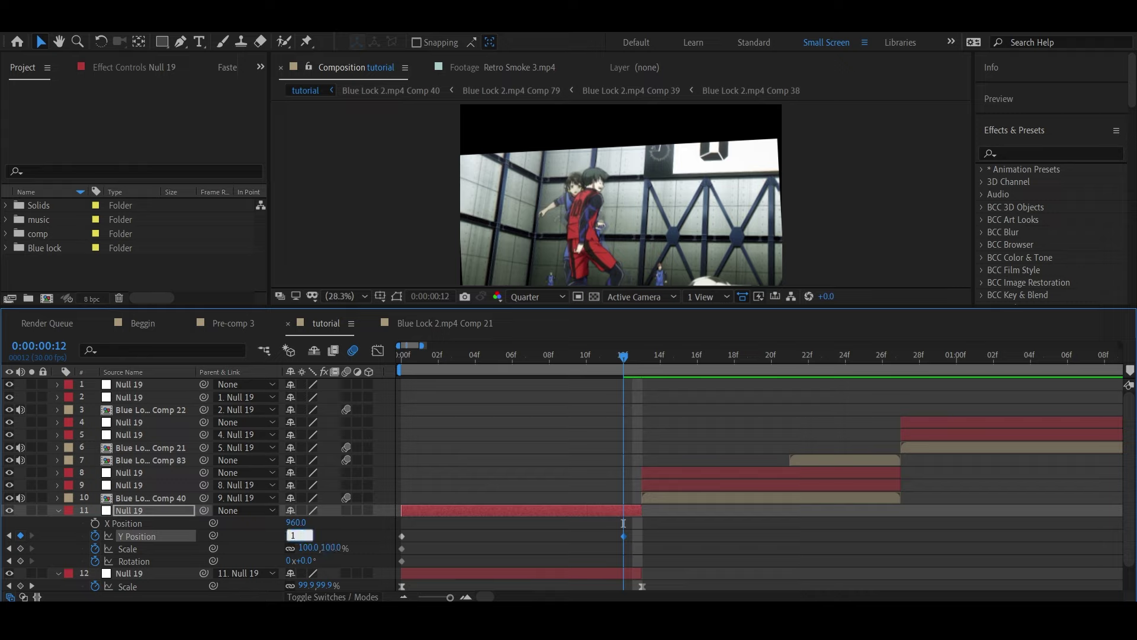
{"action": "type", "text": "01"}
{"action": "key", "text": "Return"}
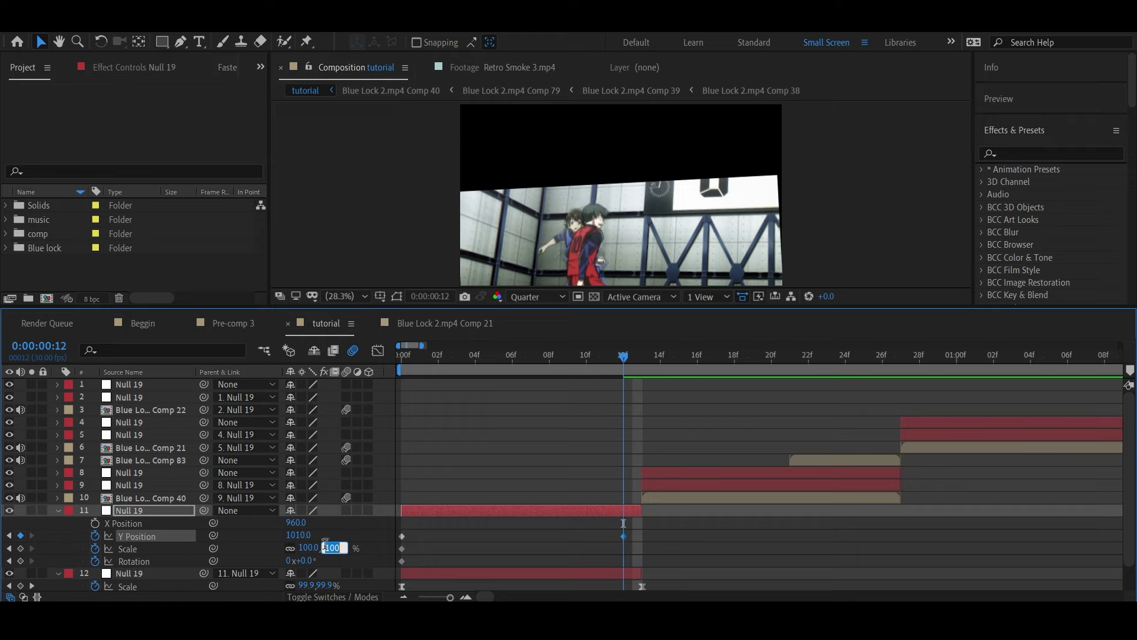
{"action": "type", "text": "231"}
{"action": "key", "text": "Return"}
{"action": "type", "text": "4"}
{"action": "key", "text": "Return"}
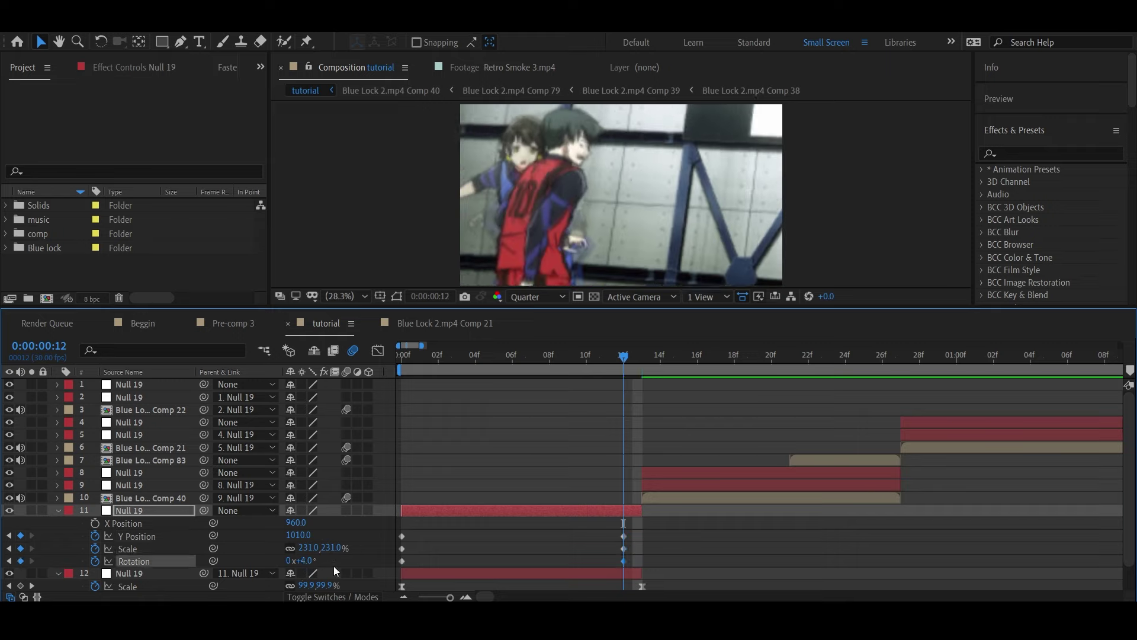
{"action": "mouse_move", "coordinate": [621, 541]}
{"action": "left_mouse_down"}
{"action": "mouse_move", "coordinate": [639, 541]}
{"action": "mouse_move", "coordinate": [399, 561]}
{"action": "left_mouse_up"}
{"action": "key", "text": "F9"}
- Reshape layer 11's Y Position and Scale curves to start slowly and accelerate into frame 13
{"action": "key", "text": "shift+F3"}
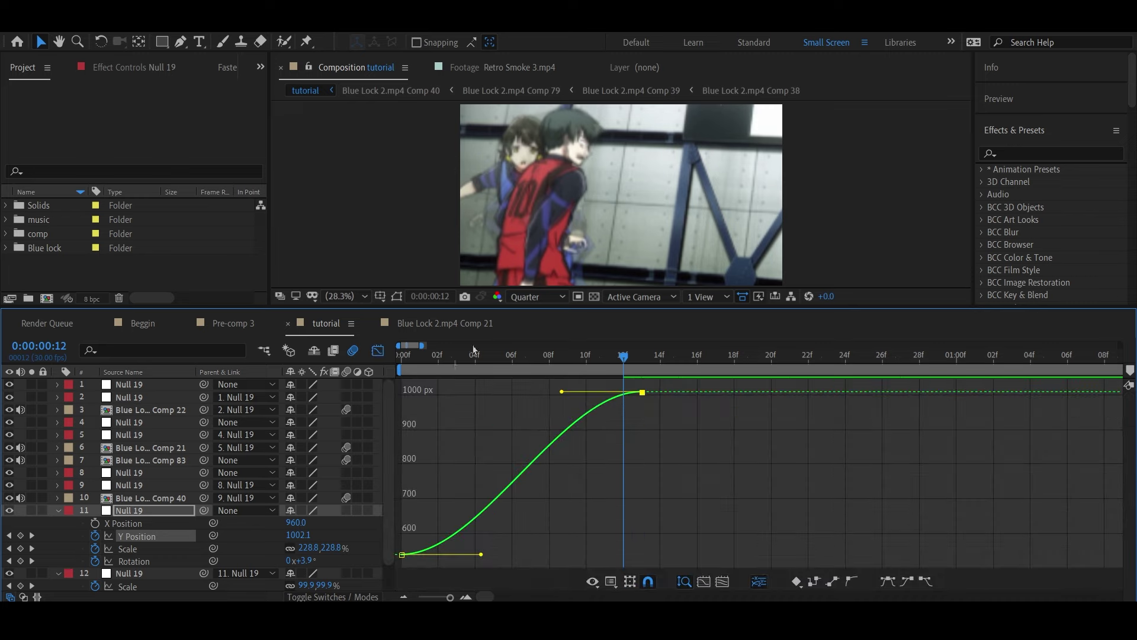
{"action": "mouse_move", "coordinate": [561, 392]}
{"action": "left_mouse_down"}
{"action": "mouse_move", "coordinate": [659, 510]}
{"action": "mouse_move", "coordinate": [635, 522]}
{"action": "left_mouse_up"}
{"action": "left_click_drag", "start_coordinate": [481, 554], "coordinate": [628, 552]}
{"action": "left_click", "coordinate": [612, 559]}
{"action": "left_click", "coordinate": [128, 548]}
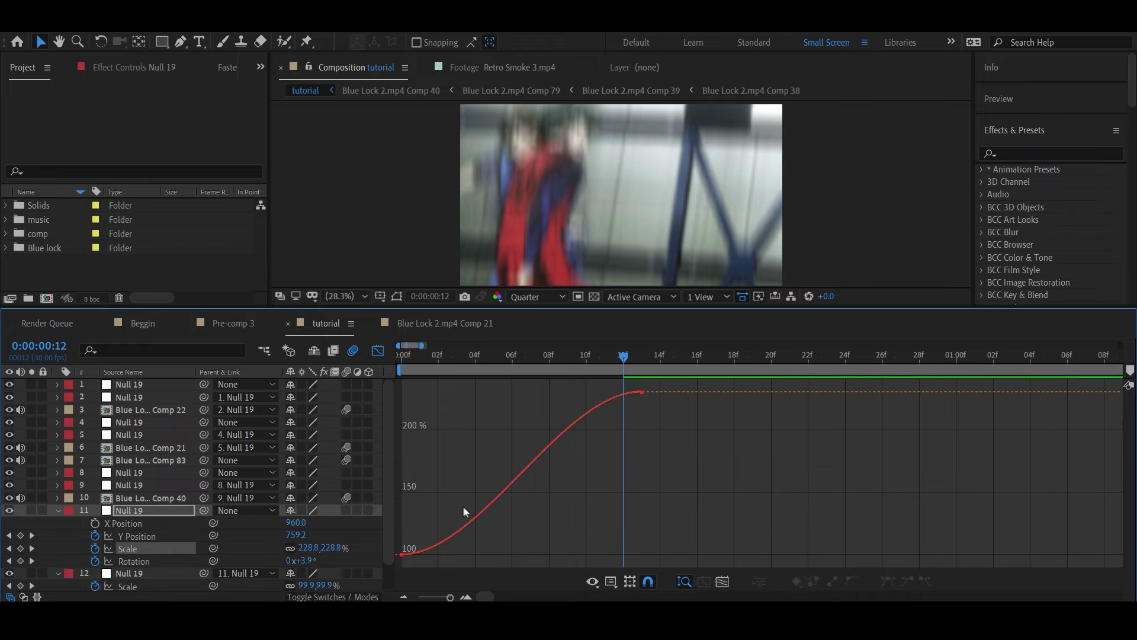
{"action": "left_click_drag", "start_coordinate": [481, 553], "coordinate": [588, 552]}
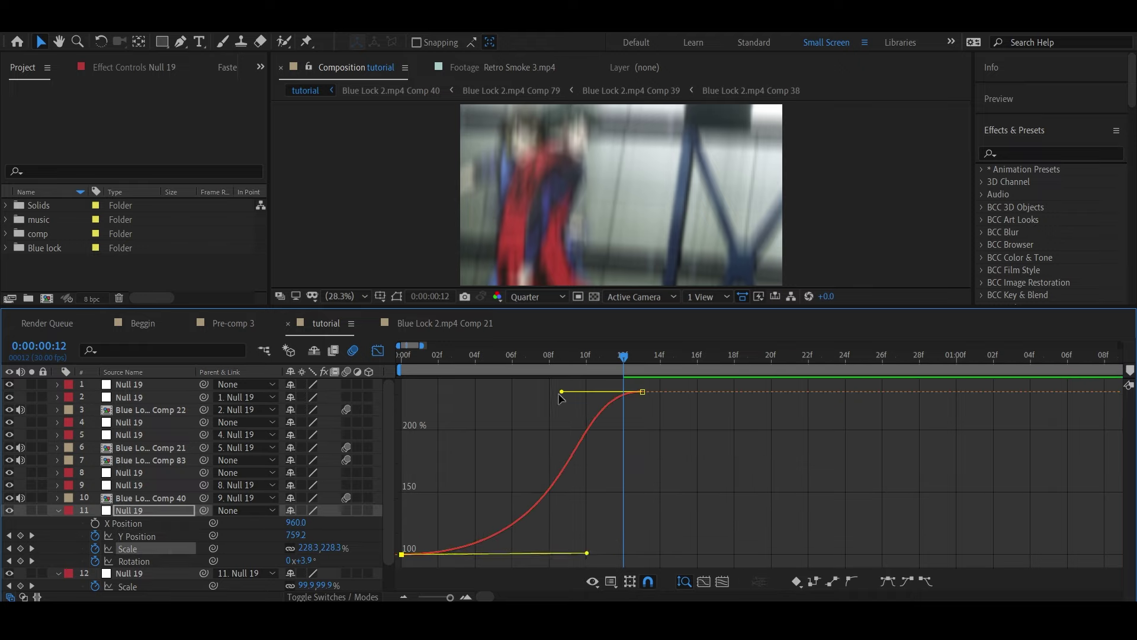
{"action": "left_click_drag", "start_coordinate": [561, 392], "coordinate": [635, 524]}
- Reshape the Rotation curve to rise late, then select layer 9 at frame 13
{"action": "left_click", "coordinate": [134, 561]}
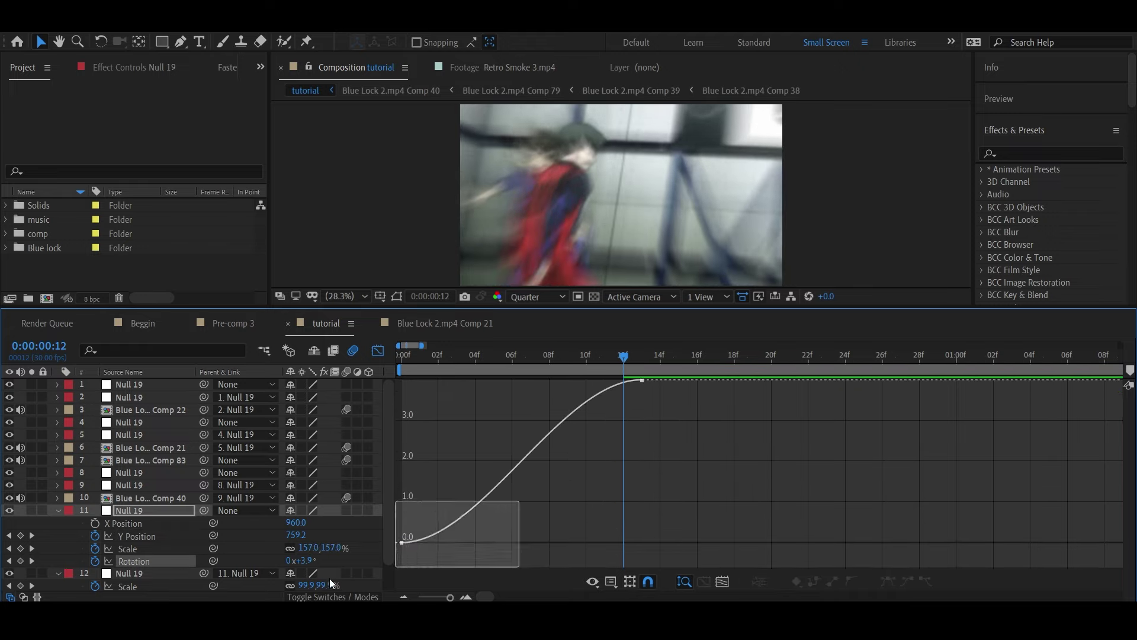
{"action": "left_click_drag", "start_coordinate": [393, 565], "coordinate": [652, 382]}
{"action": "left_click_drag", "start_coordinate": [482, 551], "coordinate": [609, 554]}
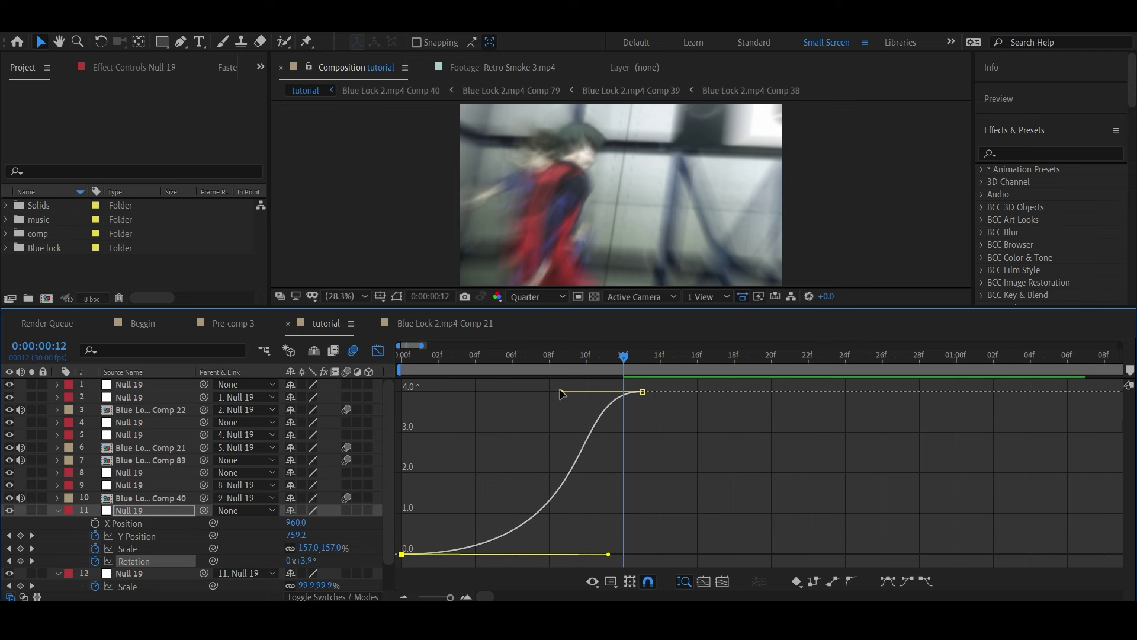
{"action": "left_click_drag", "start_coordinate": [561, 392], "coordinate": [636, 527]}
{"action": "left_click", "coordinate": [807, 355]}
{"action": "left_click", "coordinate": [377, 350]}
{"action": "left_click", "coordinate": [644, 355]}
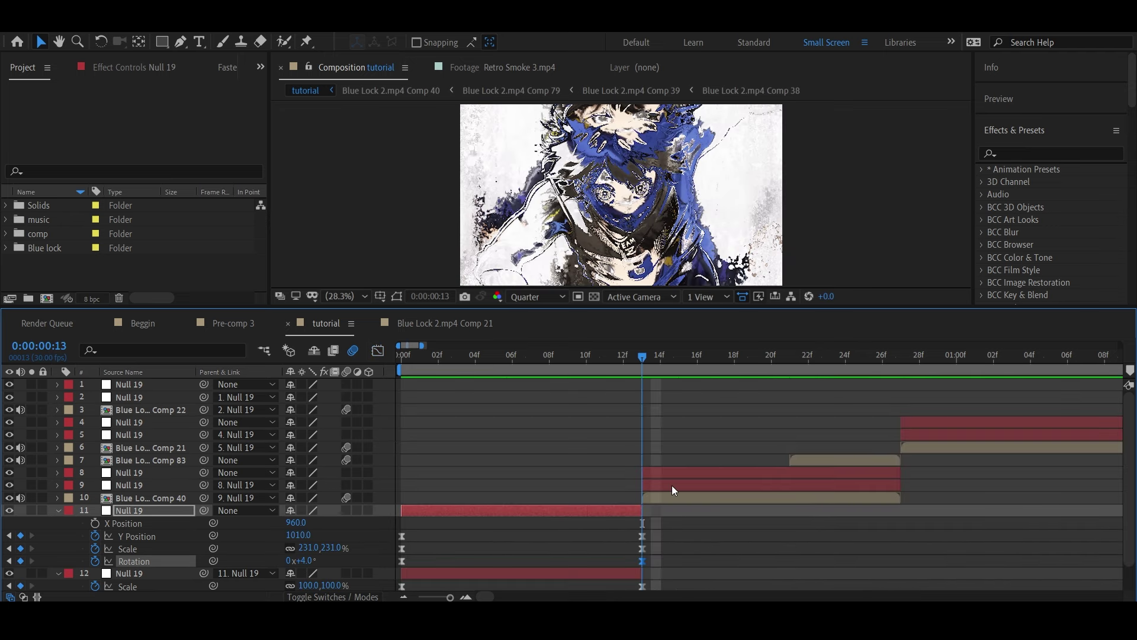
{"action": "left_click", "coordinate": [670, 484]}
- Show layer 9's Scale, Rotation and Position and separate Position into X and Y
{"action": "key", "text": "s"}
{"action": "key", "text": "shift+r"}
{"action": "key", "text": "shift+p"}
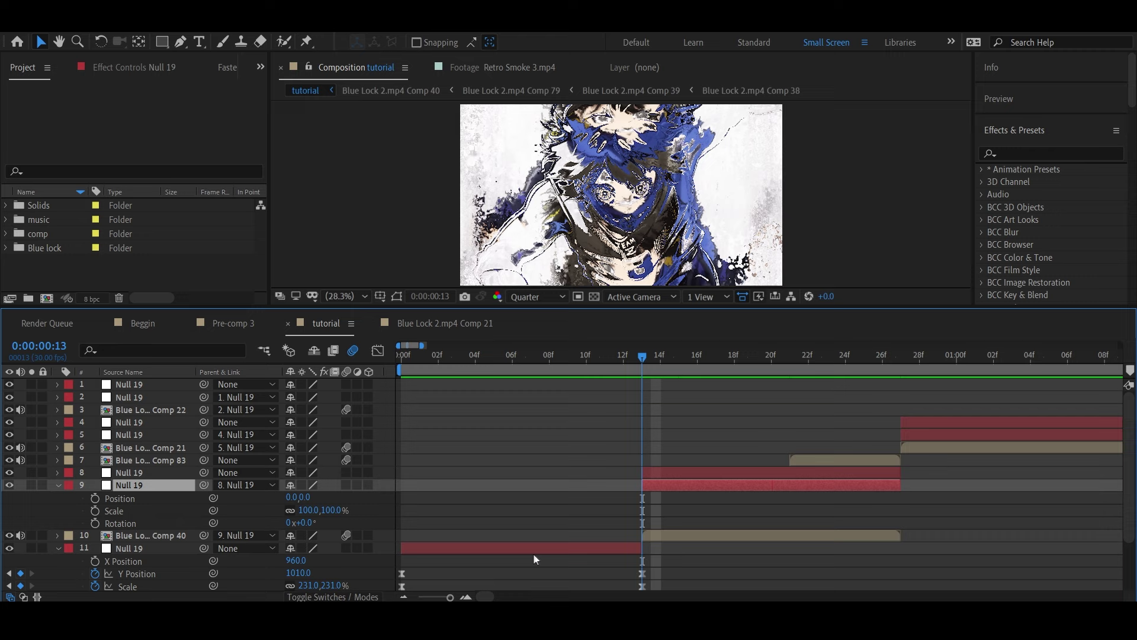
{"action": "right_click", "coordinate": [136, 500]}
{"action": "left_click", "coordinate": [201, 347]}
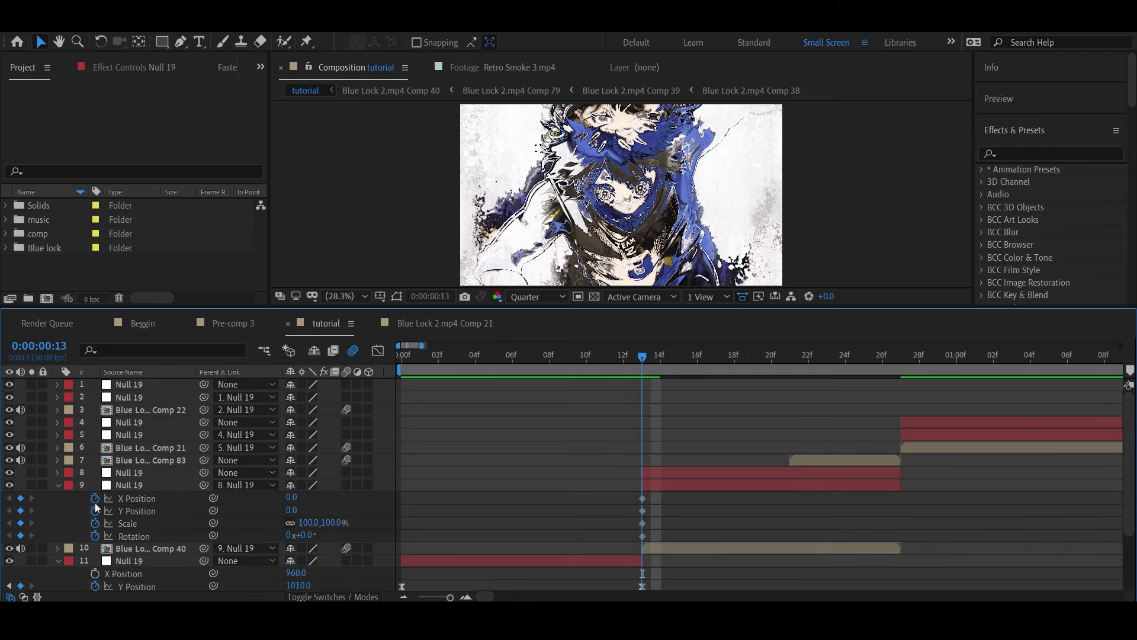
{"action": "key", "text": "u"}
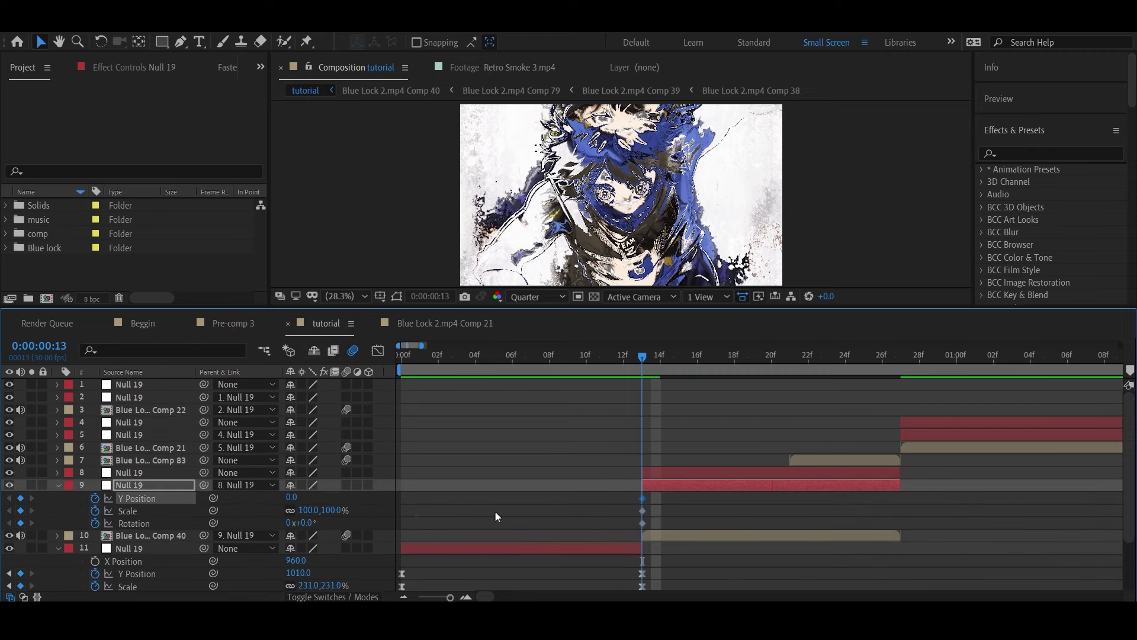
{"action": "left_click", "coordinate": [495, 510]}
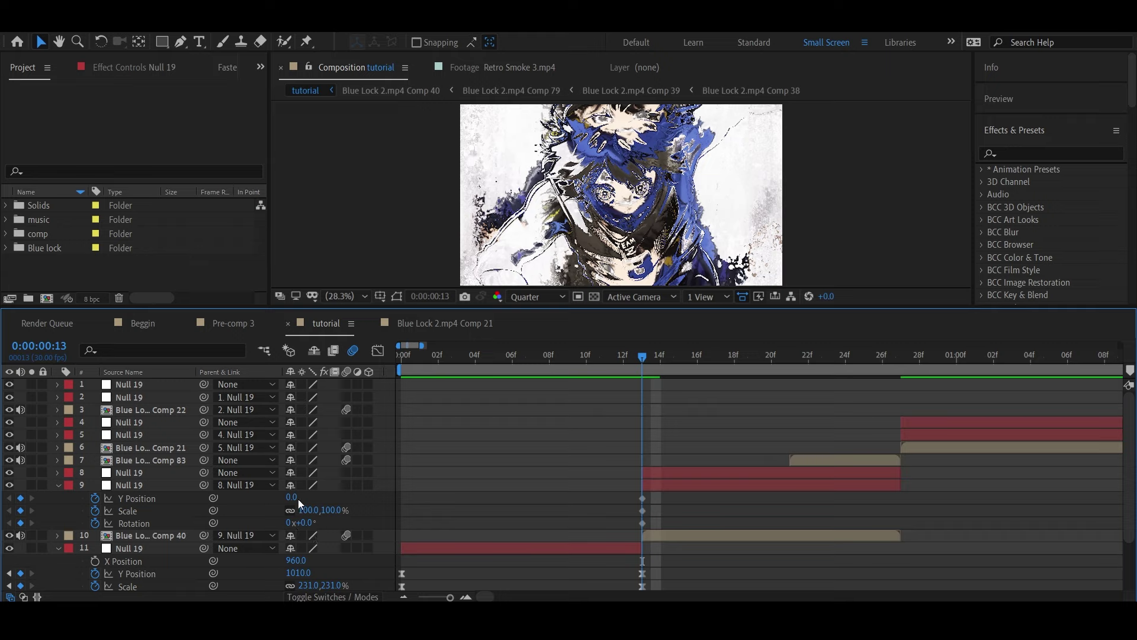
- Keyframe Scale -22%, Y Position -224 and Rotation -3° at frame 13
{"action": "type", "text": "2"}
{"action": "key", "text": "Return"}
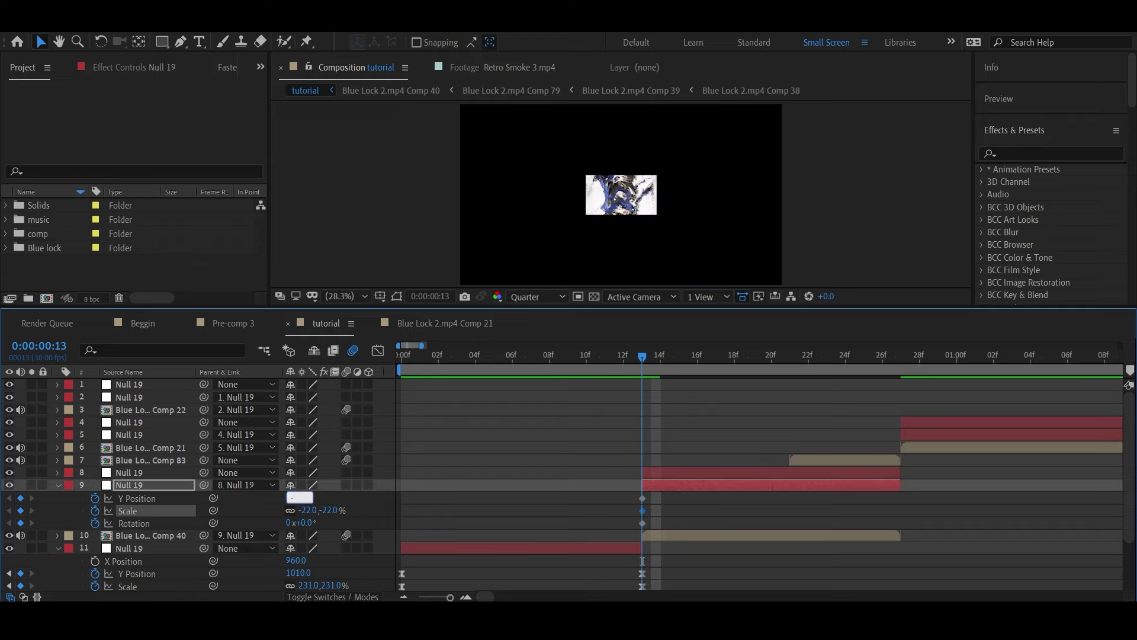
{"action": "key", "text": "Return"}
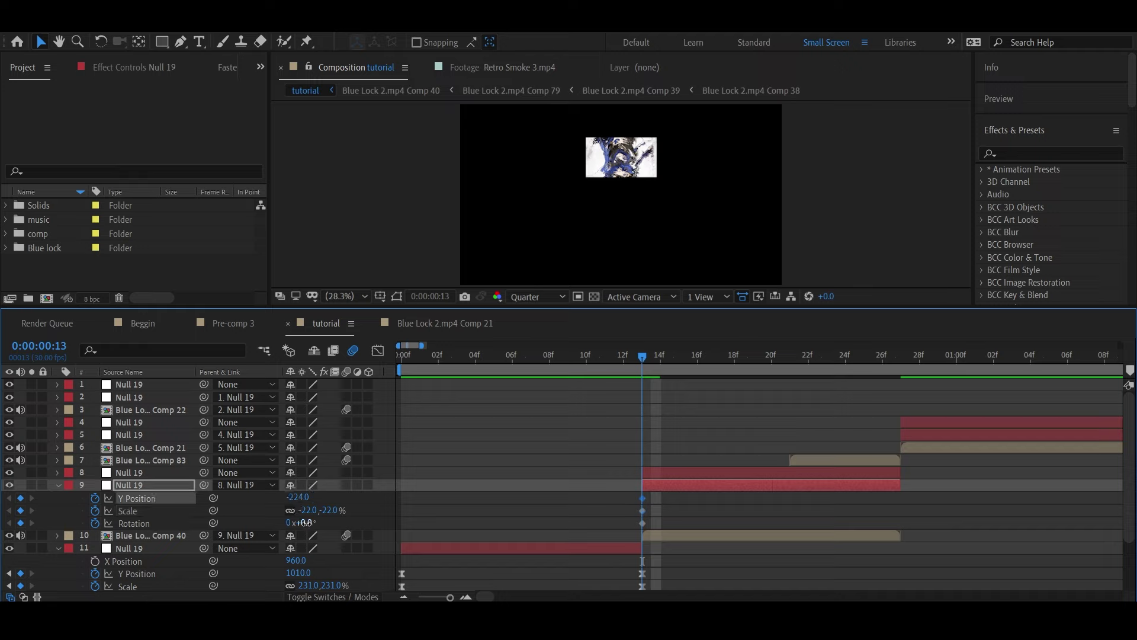
{"action": "key", "text": "Return"}
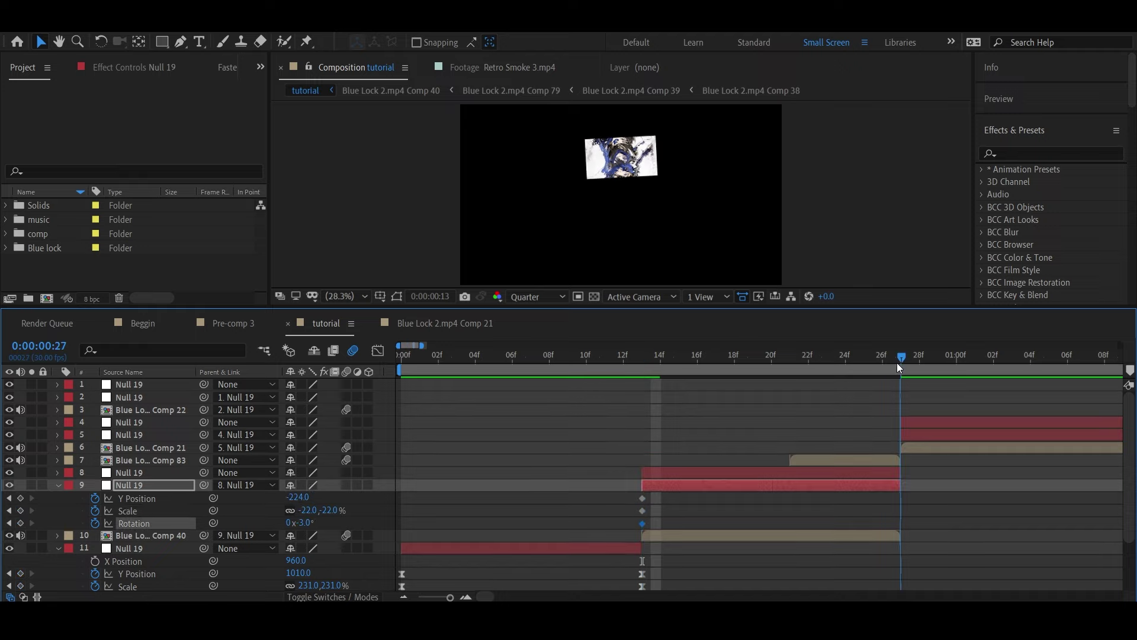
- Set Scale 110% and Y Position 0 at frame 26, then shift the end keyframes one frame later
{"action": "left_click_drag", "start_coordinate": [897, 364], "coordinate": [883, 361]}
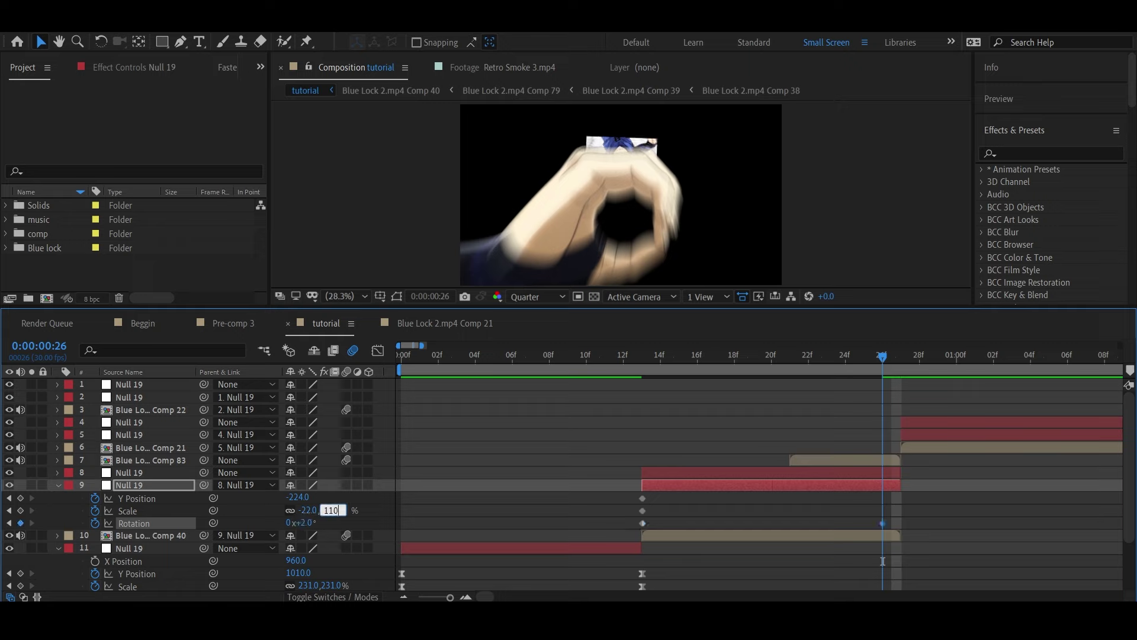
{"action": "key", "text": "Return"}
{"action": "left_click", "coordinate": [298, 497]}
{"action": "type", "text": "0"}
{"action": "key", "text": "Return"}
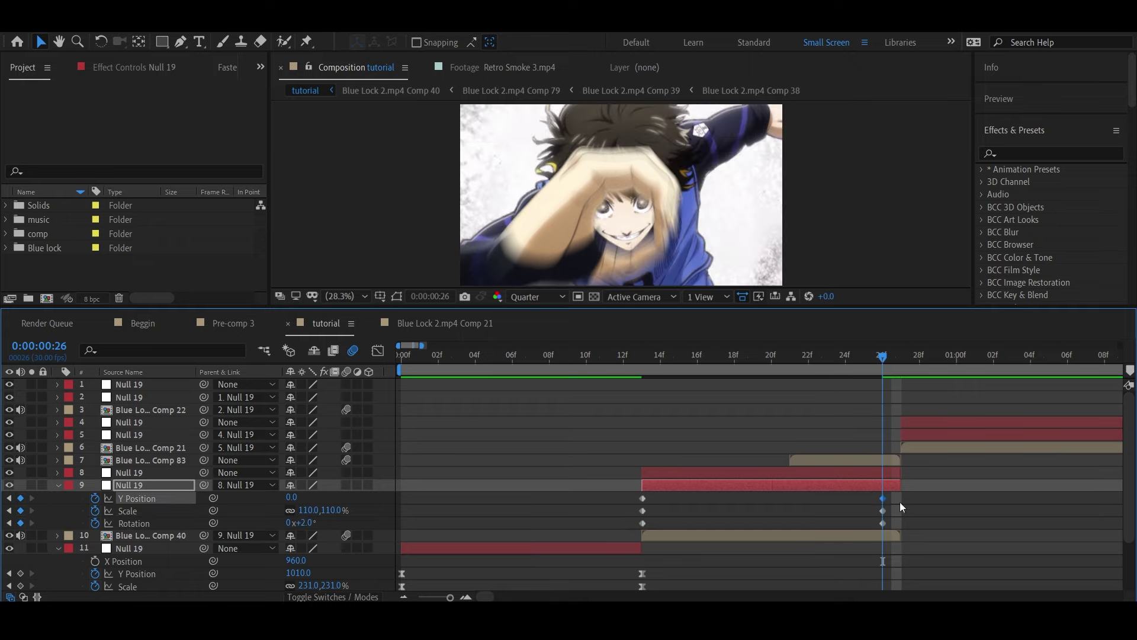
{"action": "mouse_move", "coordinate": [902, 507]}
{"action": "left_mouse_down"}
{"action": "mouse_move", "coordinate": [860, 540]}
{"action": "mouse_move", "coordinate": [901, 498]}
{"action": "mouse_move", "coordinate": [633, 530]}
{"action": "left_mouse_up"}
- Apply Easy Ease to layer 9's keyframes and steepen the Y Position curve with a long settle
{"action": "right_click", "coordinate": [642, 523]}
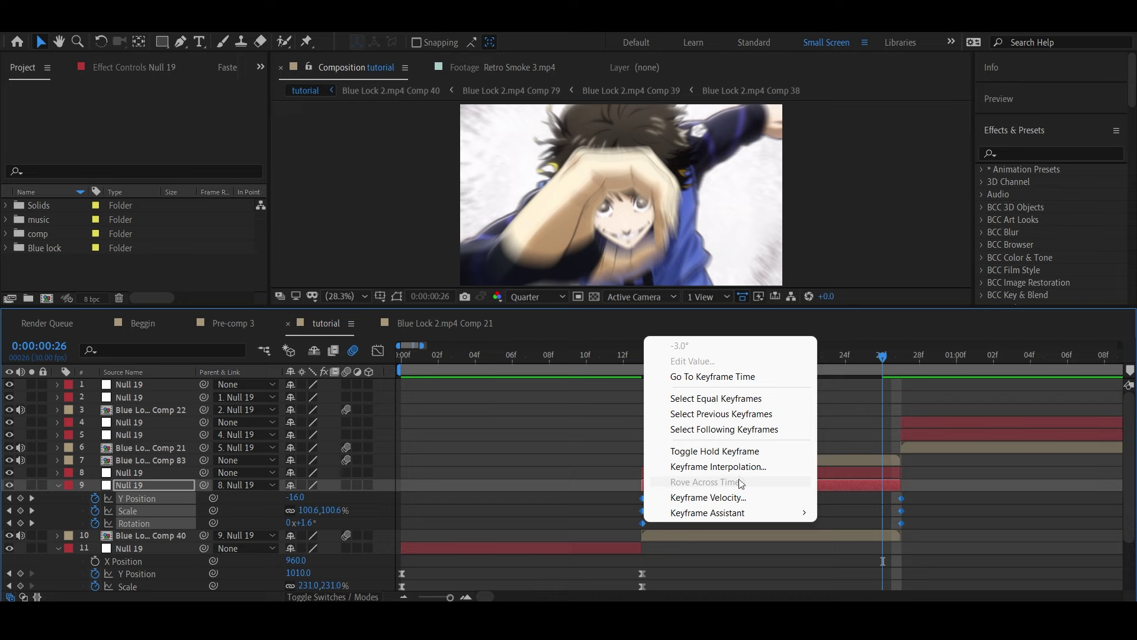
{"action": "left_click", "coordinate": [871, 418]}
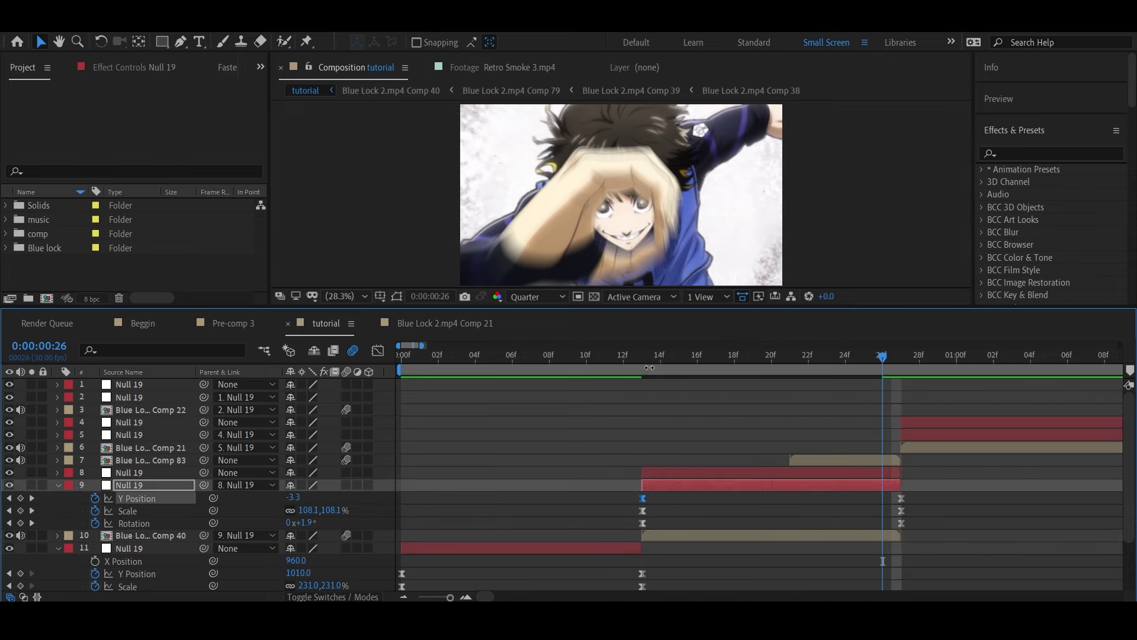
{"action": "key", "text": "j"}
{"action": "left_click", "coordinate": [382, 354]}
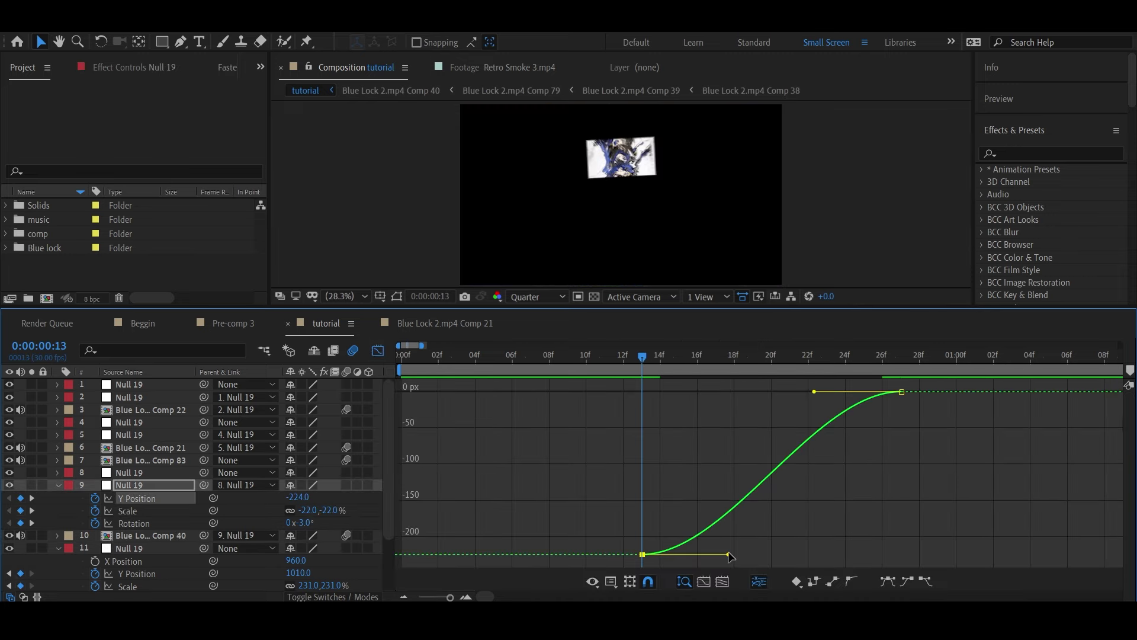
{"action": "left_click_drag", "start_coordinate": [729, 554], "coordinate": [639, 445]}
{"action": "left_click_drag", "start_coordinate": [814, 391], "coordinate": [668, 394]}
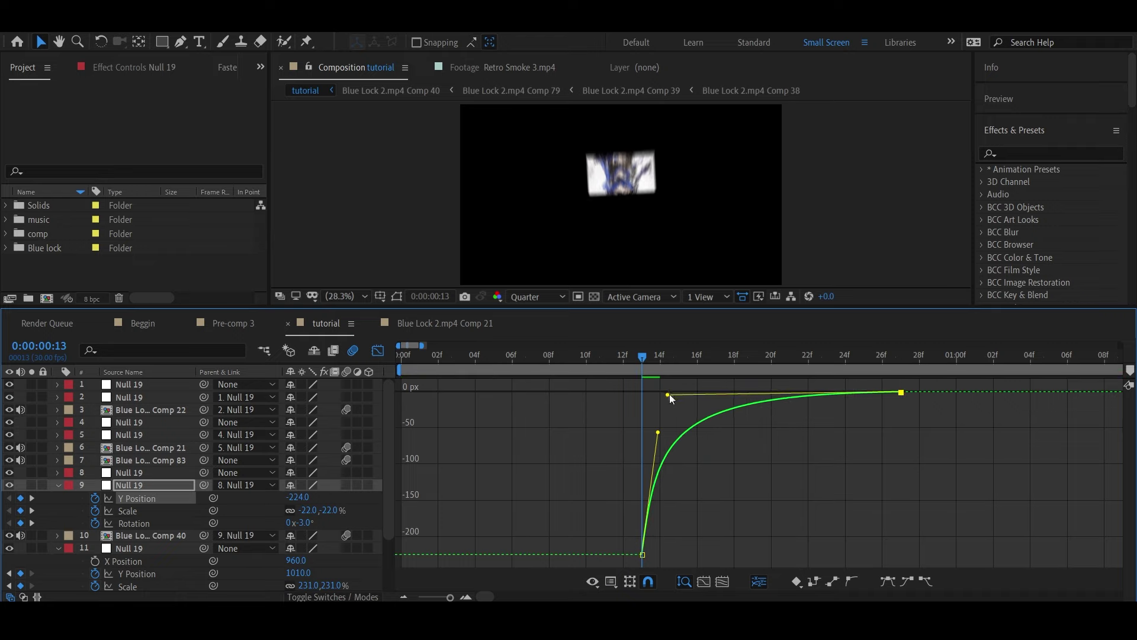
- Steepen the starts of the Scale and Rotation curves, then preview the transition
{"action": "left_click", "coordinate": [236, 510]}
{"action": "left_click_drag", "start_coordinate": [732, 554], "coordinate": [647, 426]}
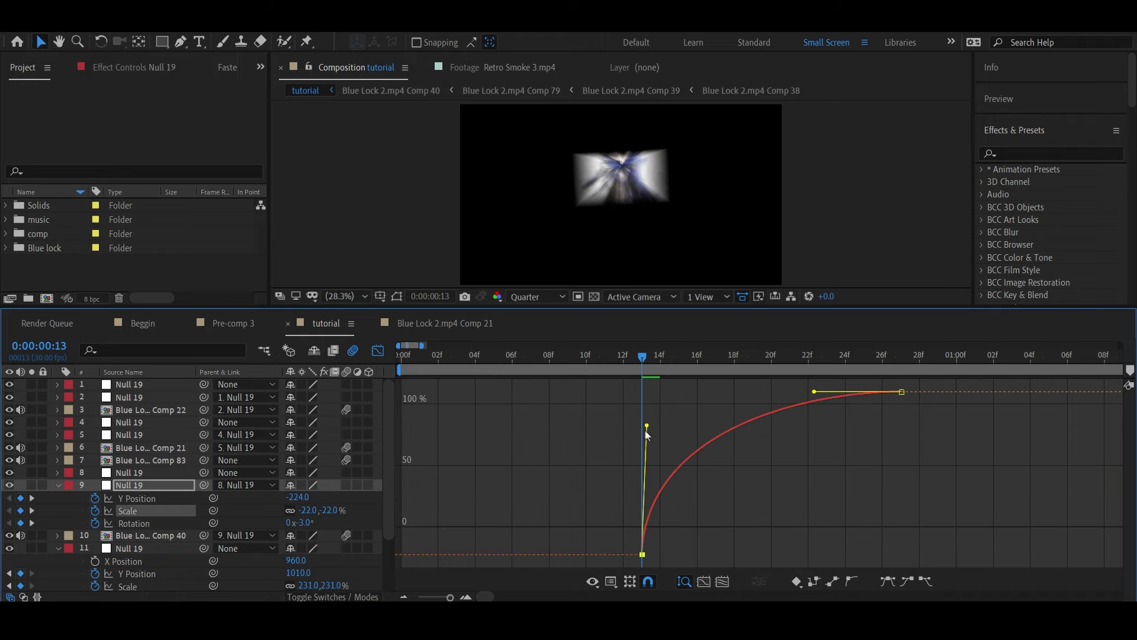
{"action": "left_click", "coordinate": [134, 523]}
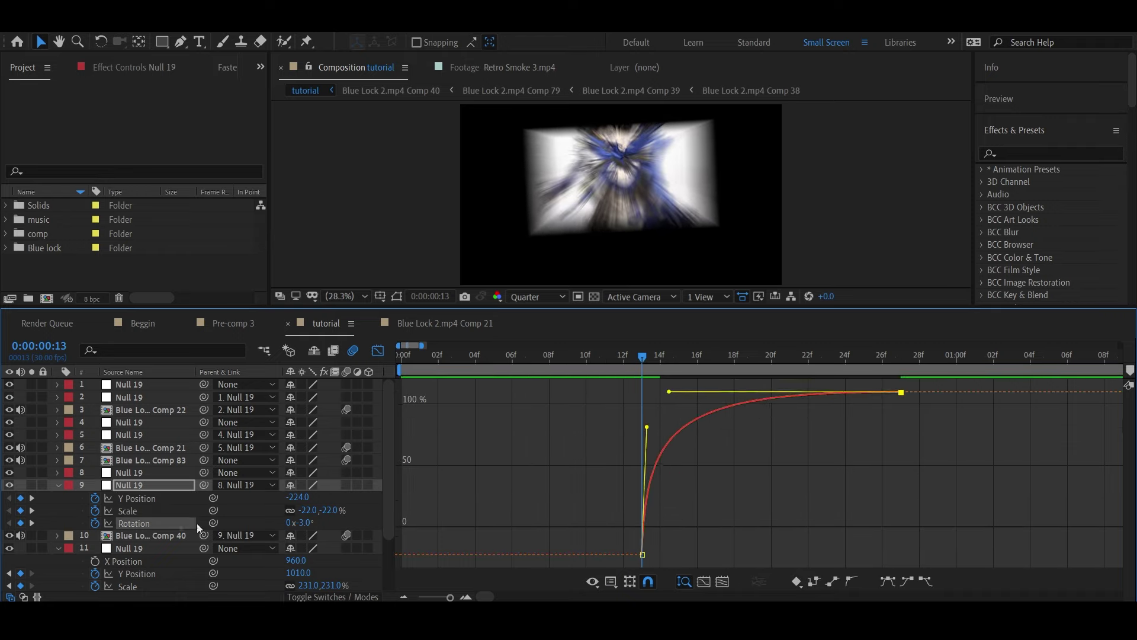
{"action": "left_click_drag", "start_coordinate": [728, 555], "coordinate": [651, 441]}
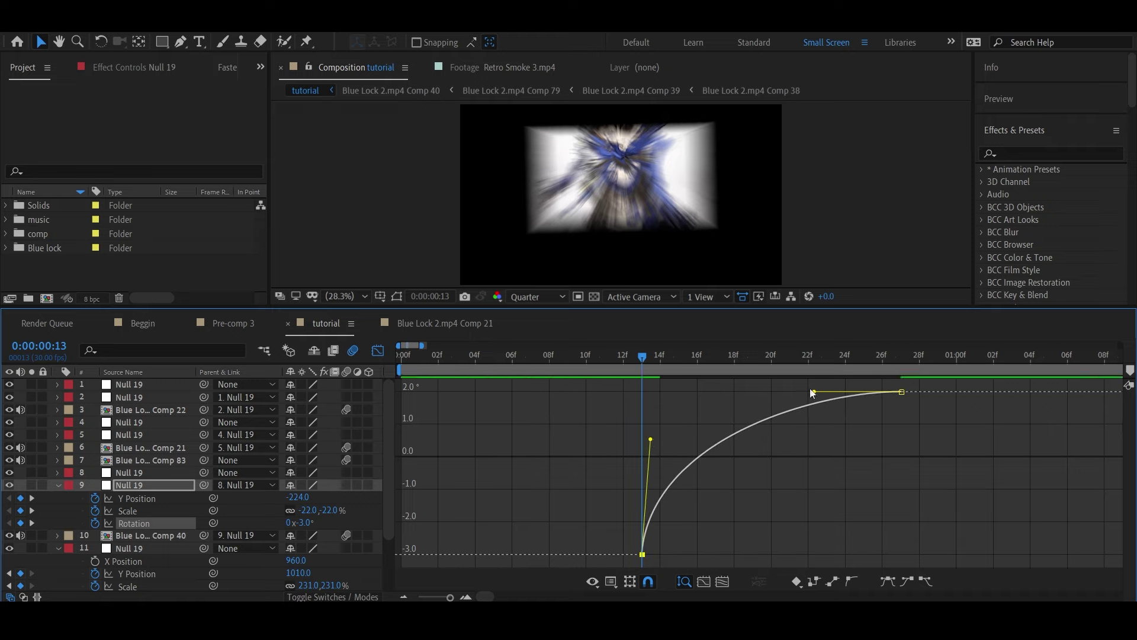
{"action": "left_click_drag", "start_coordinate": [812, 392], "coordinate": [678, 392]}
{"action": "left_click", "coordinate": [127, 511]}
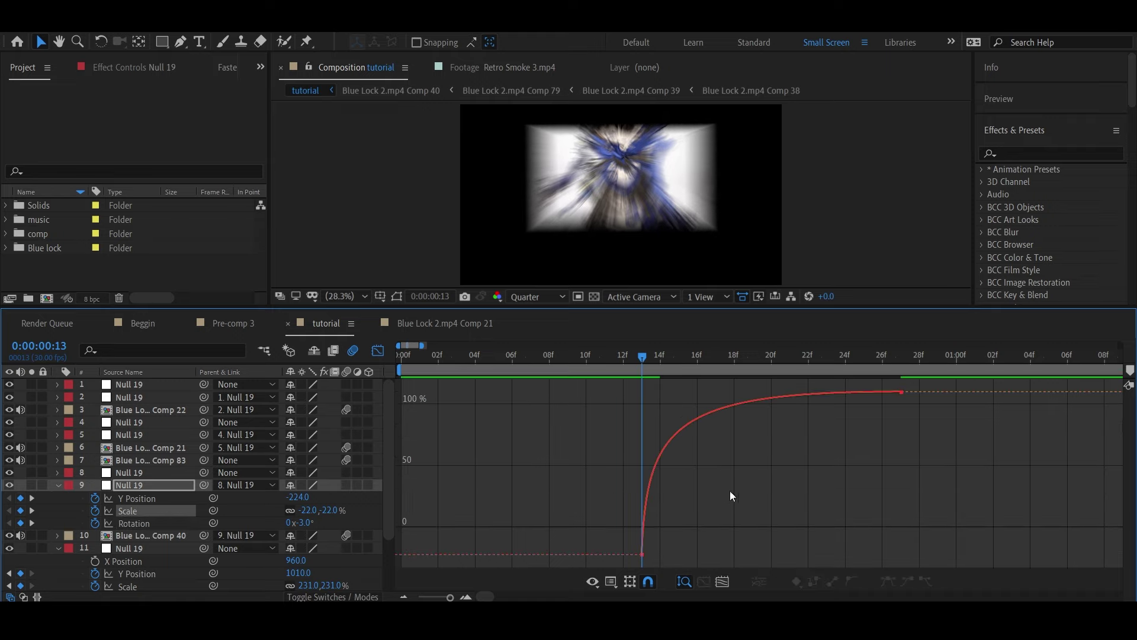
{"action": "left_click_drag", "start_coordinate": [647, 427], "coordinate": [647, 435]}
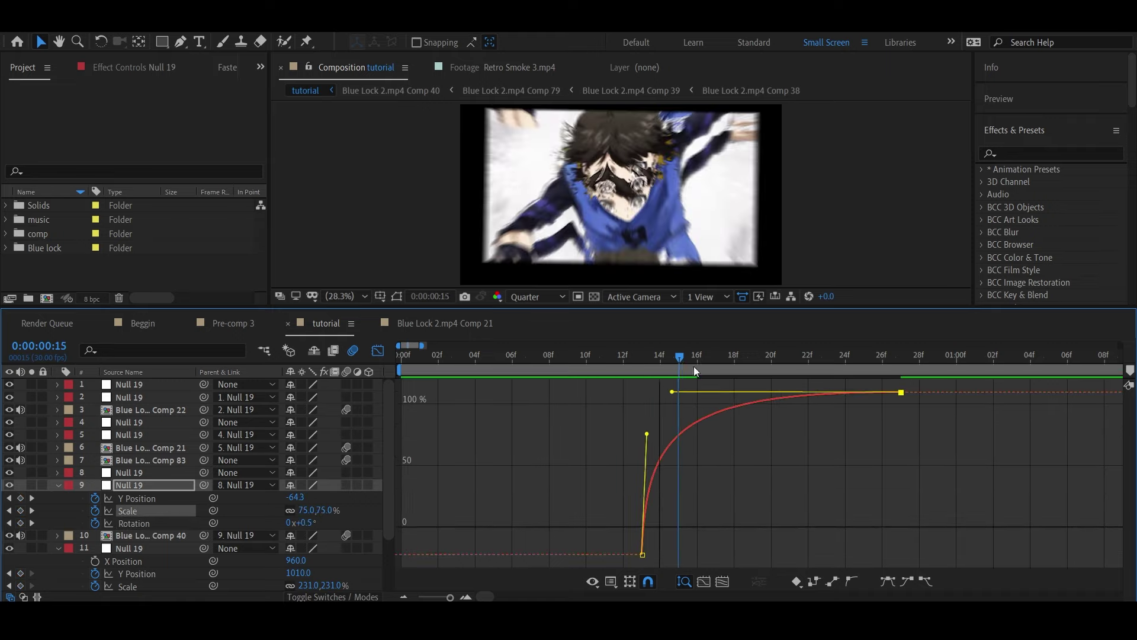
{"action": "key", "text": "space"}
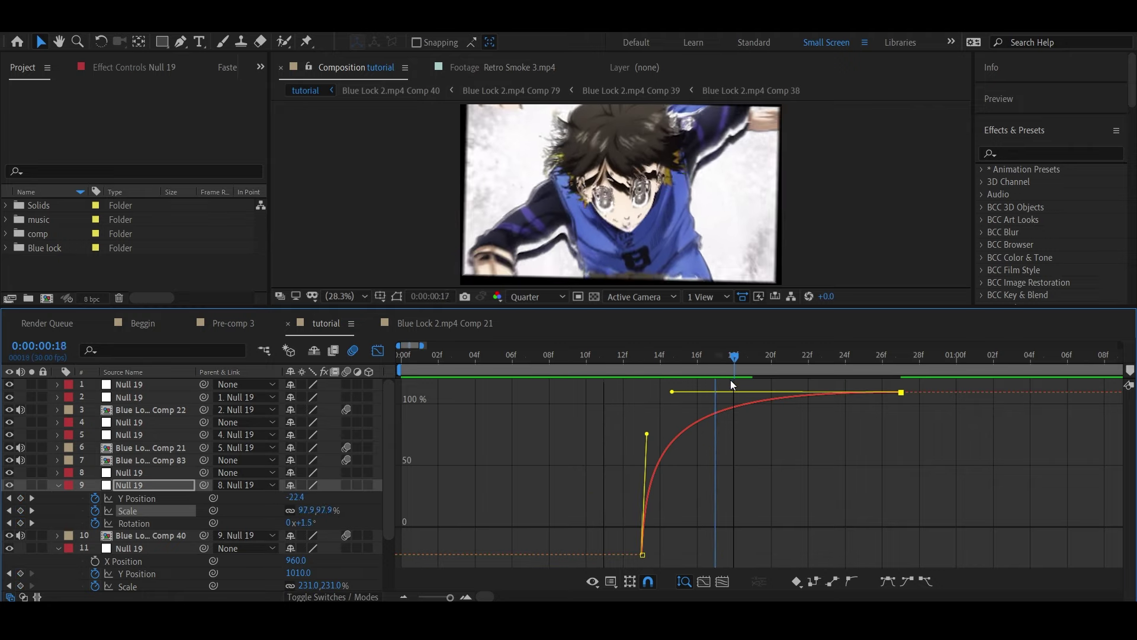
{"action": "key", "text": "shift+F3"}
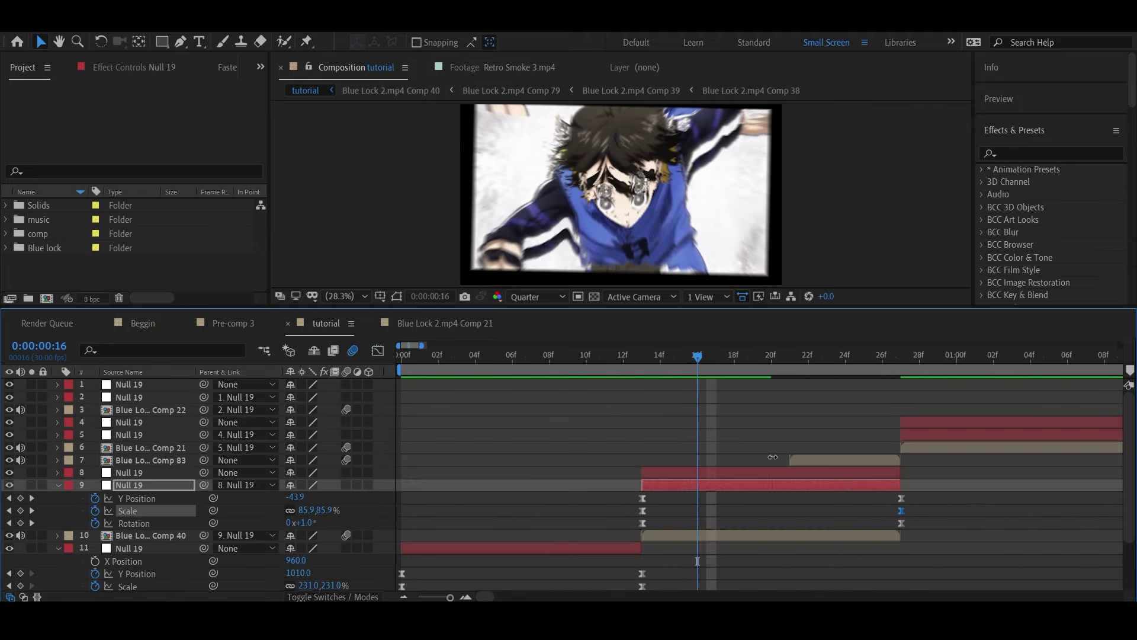
- Apply Motion Tile to the Comp 40 clip with Output Width and Height of 420
{"action": "left_click", "coordinate": [404, 597]}
{"action": "left_click", "coordinate": [637, 535]}
{"action": "key", "text": "ctrl+space"}
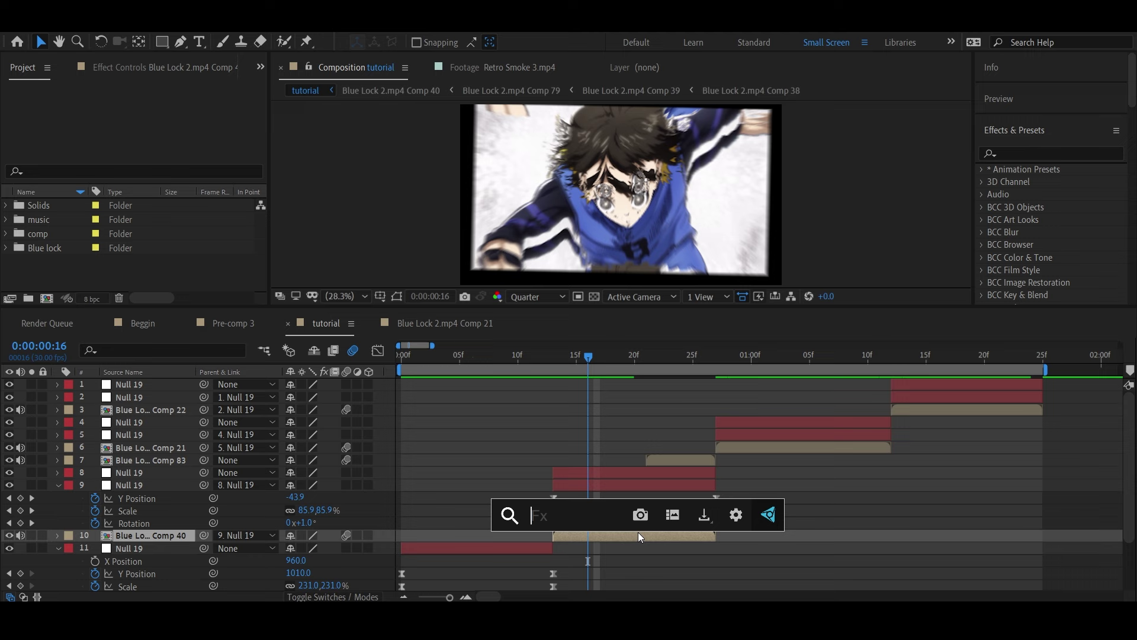
{"action": "type", "text": "motion"}
{"action": "key", "text": "Down"}
{"action": "key", "text": "Return"}
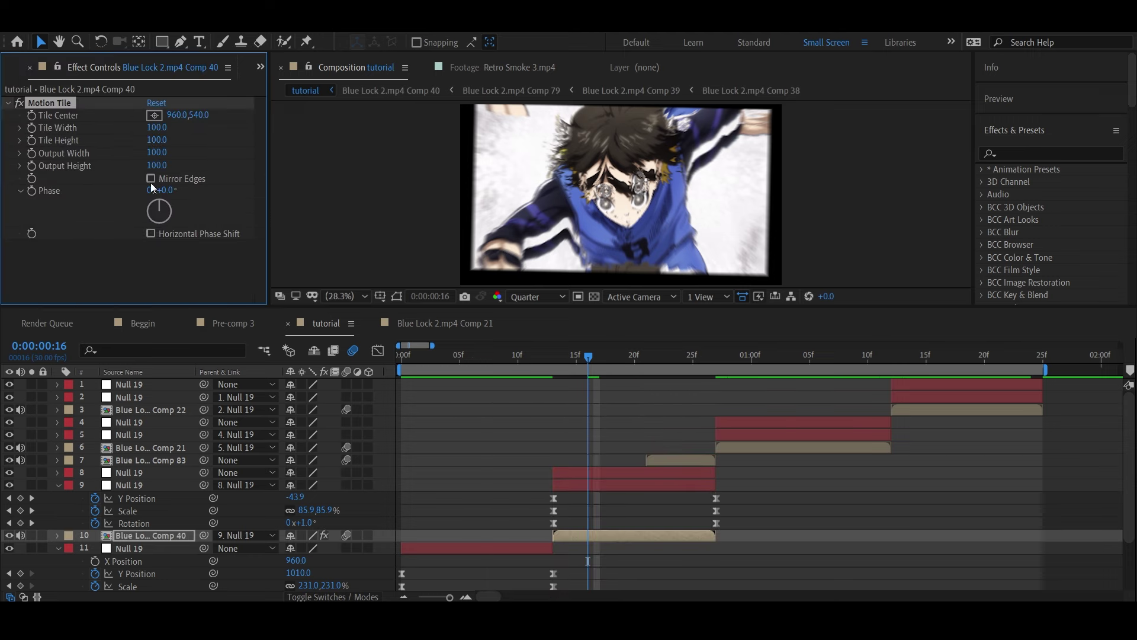
{"action": "left_click", "coordinate": [160, 165]}
{"action": "type", "text": "420"}
{"action": "left_click", "coordinate": [156, 152]}
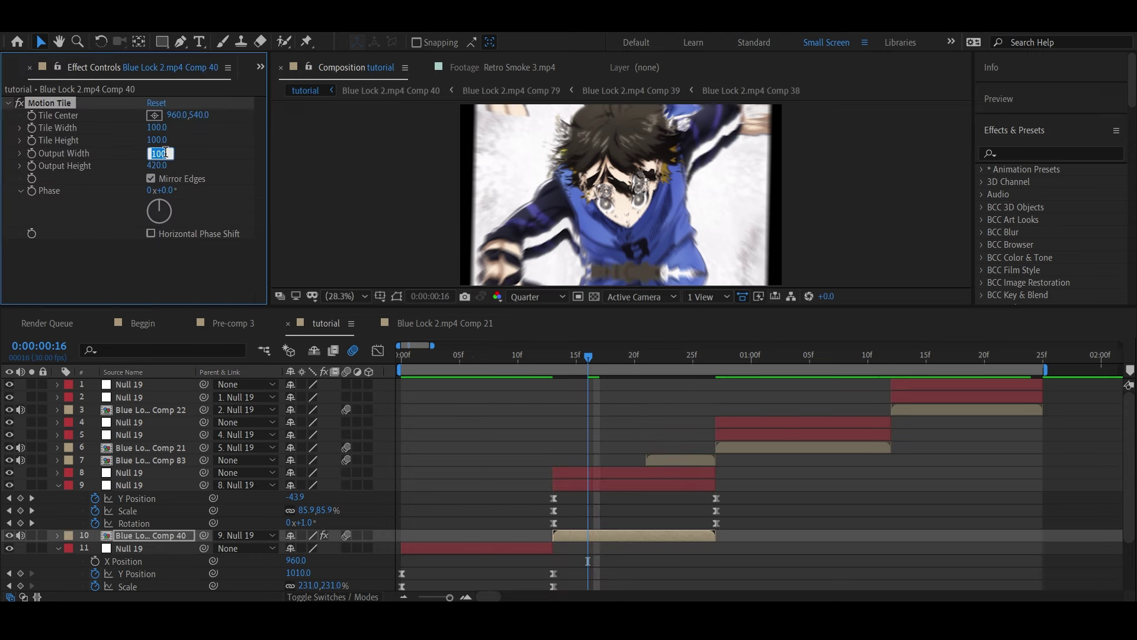
{"action": "type", "text": "420"}
{"action": "key", "text": "Return"}
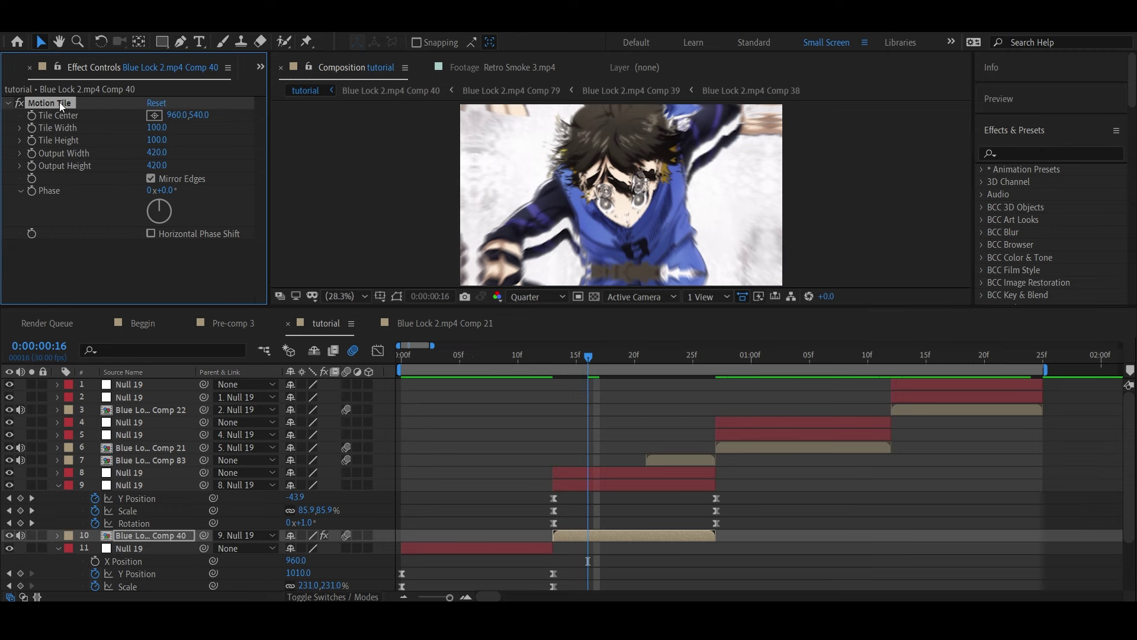
- Copy the Motion Tile effect and paste it onto another clip layer
{"action": "left_click", "coordinate": [783, 449]}
{"action": "key", "text": "ctrl+v"}
{"action": "scroll", "coordinate": [876, 539], "scroll_direction": "down", "scroll_amount": 3}
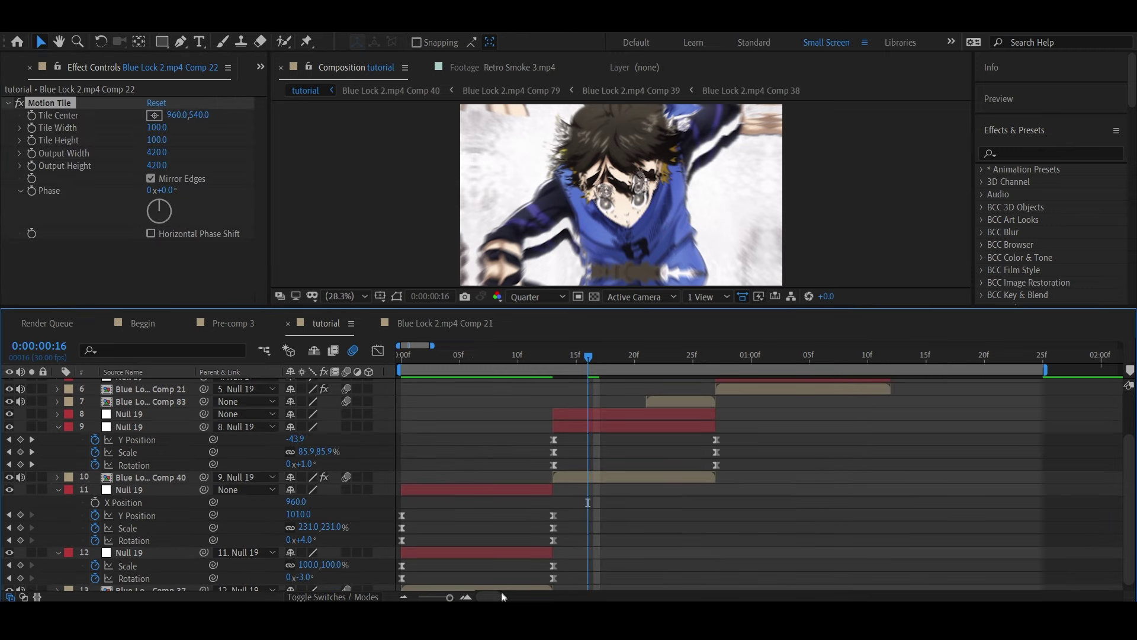
{"action": "left_click", "coordinate": [502, 589]}
{"action": "key", "text": "ctrl+v"}
{"action": "left_click_drag", "start_coordinate": [588, 355], "coordinate": [576, 362]}
- Keyframe layer 8 Null 19 from 100%/0° at 15f to 68%/-5° at 27f, with easy ease
{"action": "left_click", "coordinate": [591, 419]}
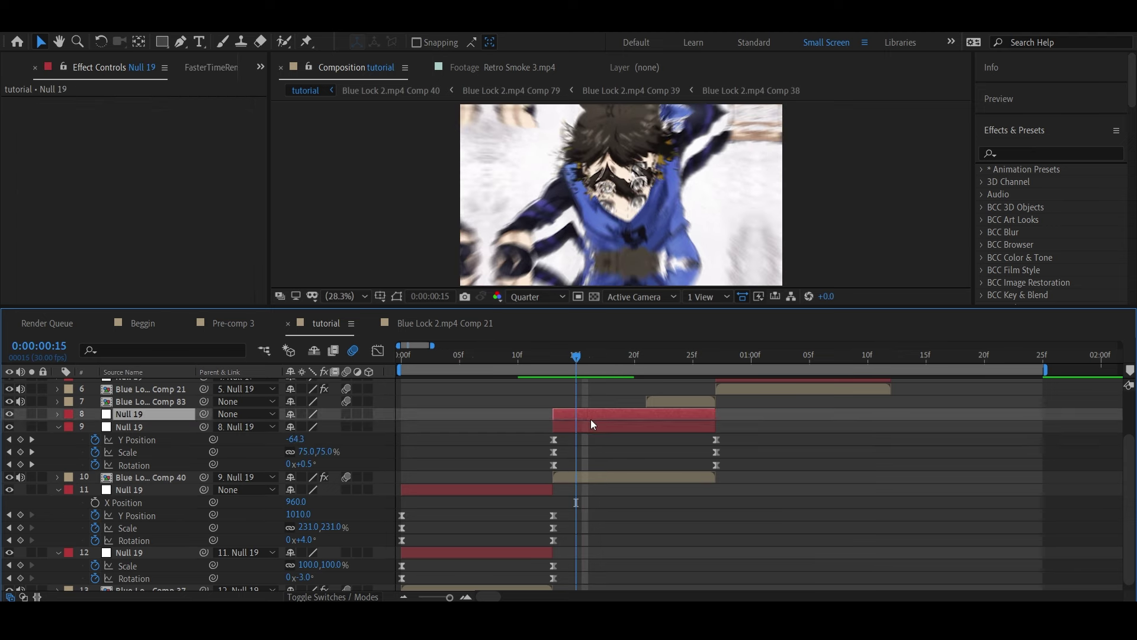
{"action": "key", "text": "s"}
{"action": "key", "text": "shift+r"}
{"action": "left_click", "coordinate": [95, 427]}
{"action": "left_click", "coordinate": [95, 439]}
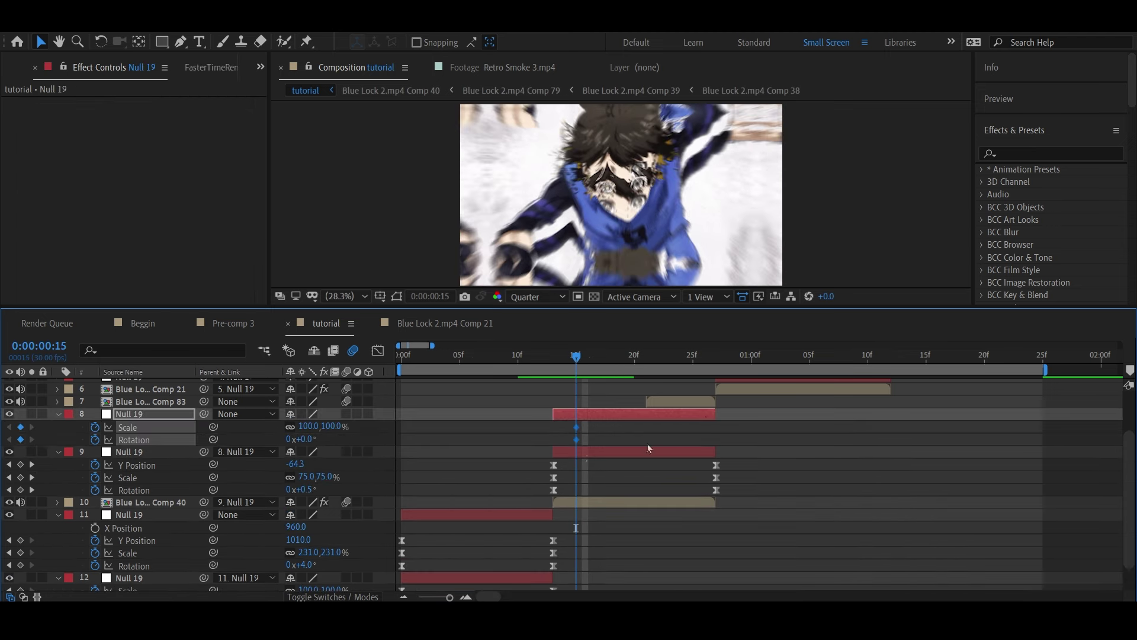
{"action": "left_click", "coordinate": [705, 360]}
{"action": "type", "text": "6"}
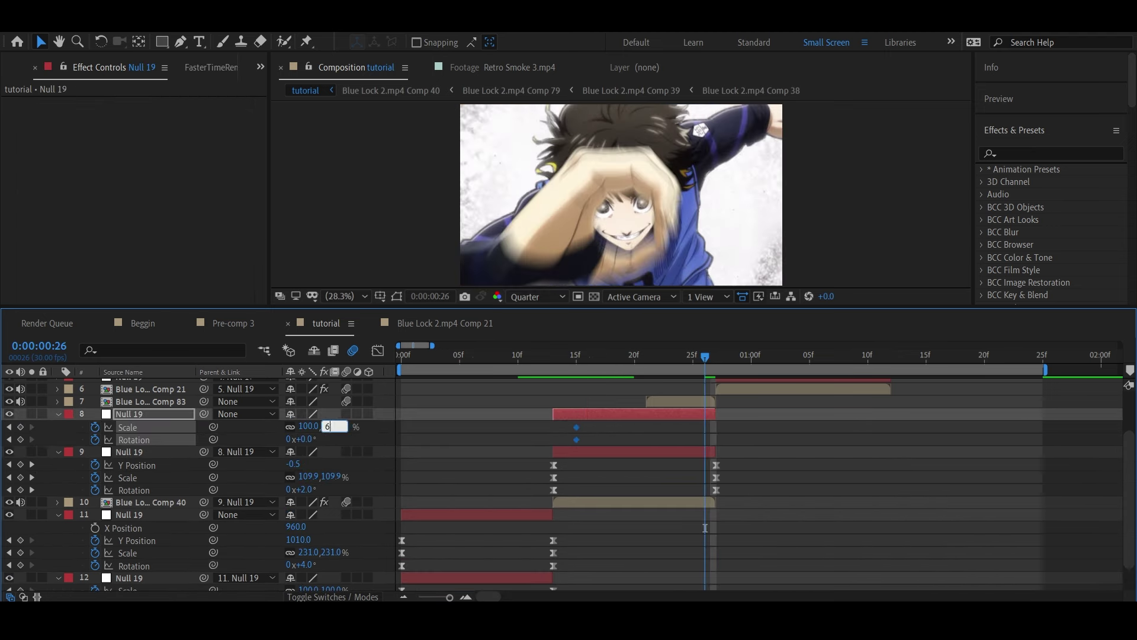
{"action": "type", "text": "8"}
{"action": "key", "text": "Return"}
{"action": "type", "text": "5"}
{"action": "key", "text": "Return"}
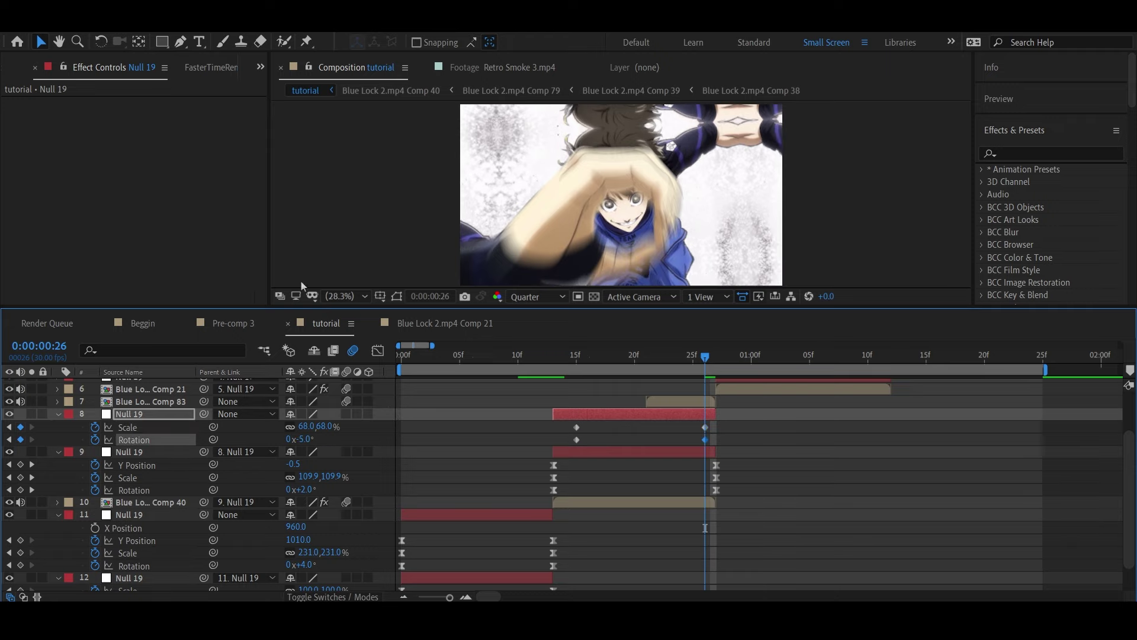
{"action": "key", "text": "alt+Right"}
{"action": "left_click_drag", "start_coordinate": [734, 423], "coordinate": [566, 443]}
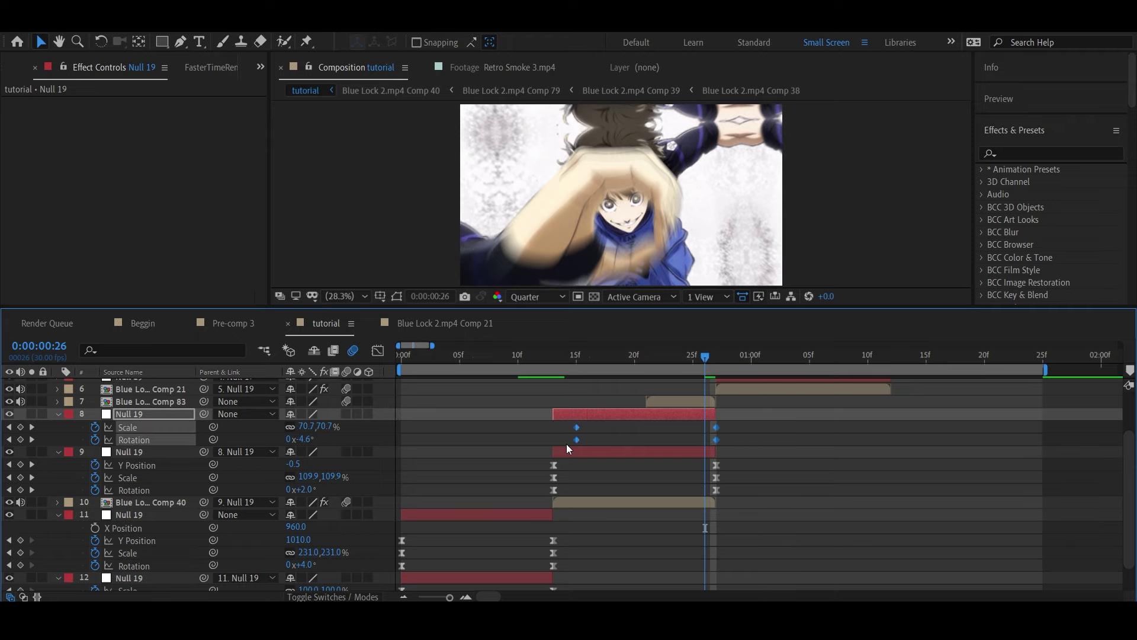
{"action": "key", "text": "F9"}
- Reshape the null's scale and rotation curves to hold steady then plunge late
{"action": "left_click", "coordinate": [716, 427]}
{"action": "left_click", "coordinate": [378, 350]}
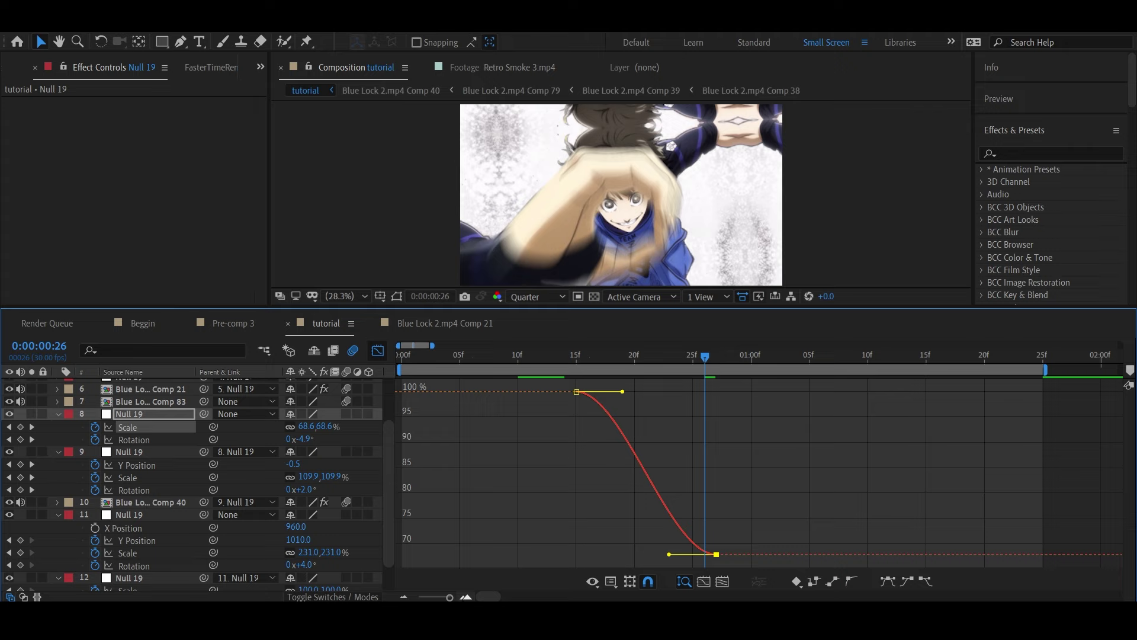
{"action": "key", "text": "equal"}
{"action": "left_click_drag", "start_coordinate": [635, 555], "coordinate": [721, 439]}
{"action": "left_click_drag", "start_coordinate": [539, 392], "coordinate": [667, 391]}
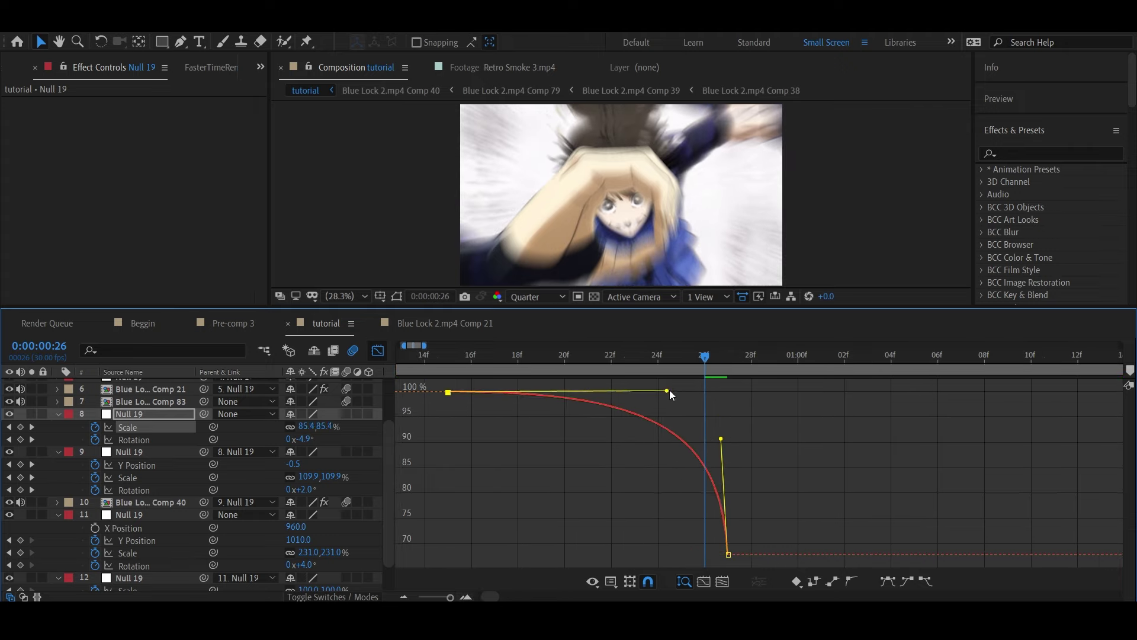
{"action": "left_click", "coordinate": [134, 439]}
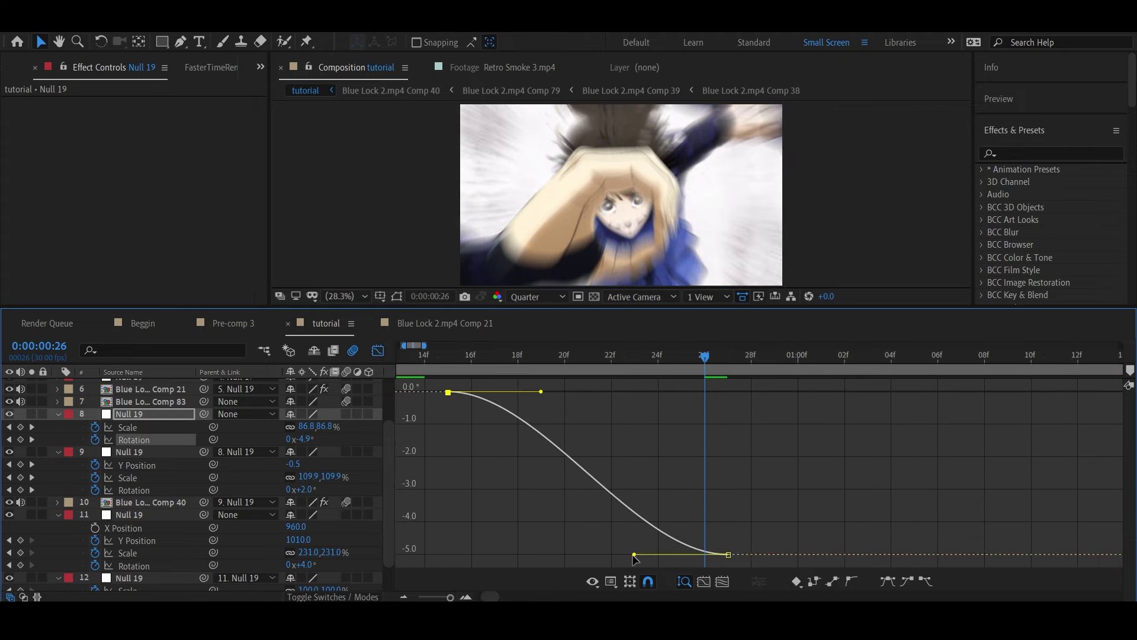
{"action": "left_click_drag", "start_coordinate": [634, 555], "coordinate": [721, 433]}
{"action": "left_click_drag", "start_coordinate": [542, 391], "coordinate": [692, 392]}
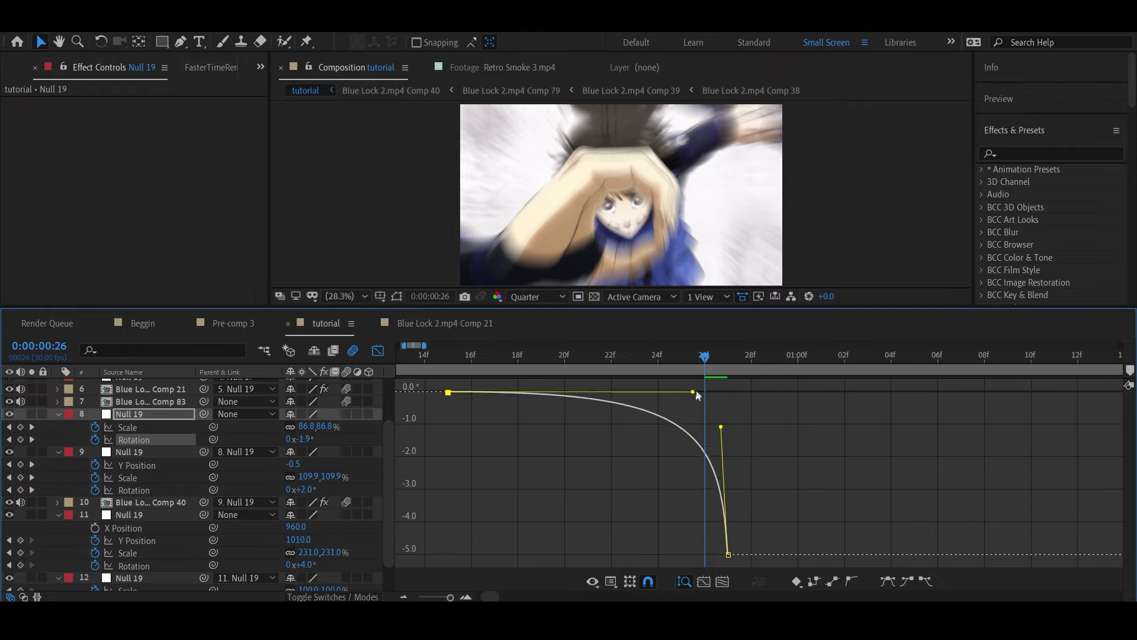
{"action": "key", "text": "Page_Down"}
{"action": "left_click_drag", "start_coordinate": [774, 369], "coordinate": [853, 370]}
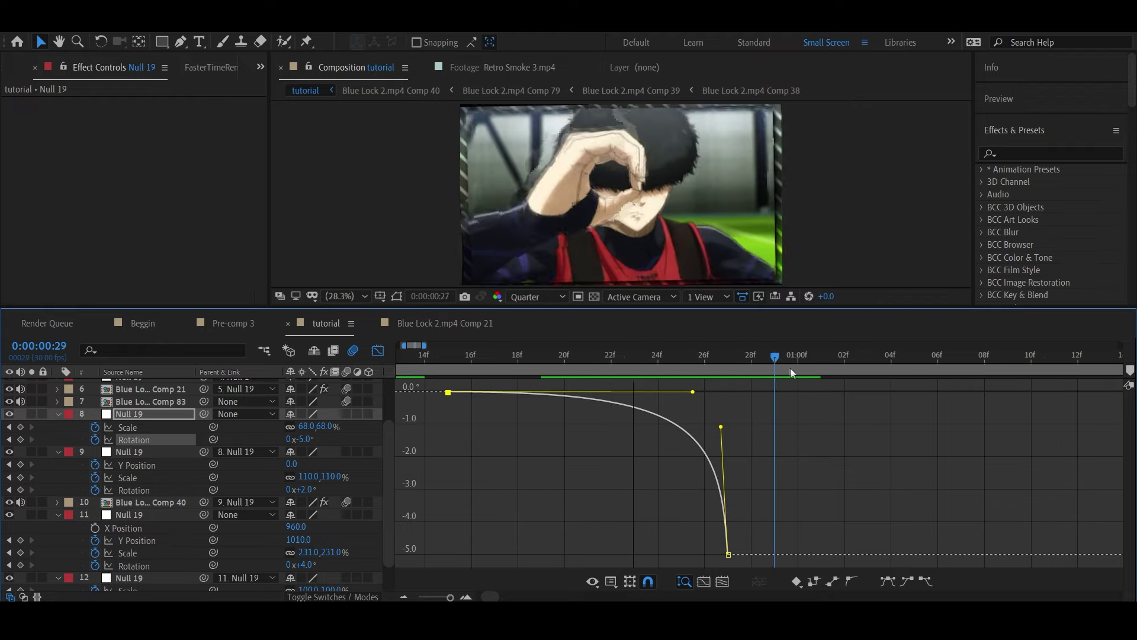
{"action": "left_click", "coordinate": [378, 351]}
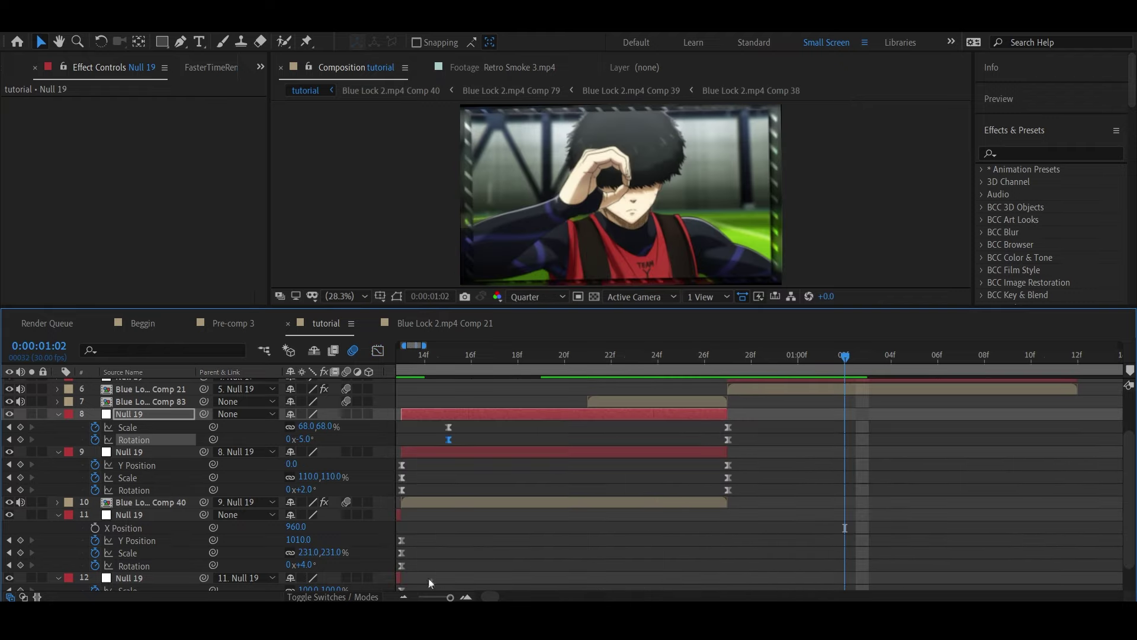
{"action": "scroll", "coordinate": [1131, 496], "scroll_direction": "up", "scroll_amount": 2}
- Set layer 5 Null 19's starting keyframes to 200% scale and 9° rotation at 0:27
{"action": "scroll", "coordinate": [1132, 495], "scroll_direction": "up", "scroll_amount": 1}
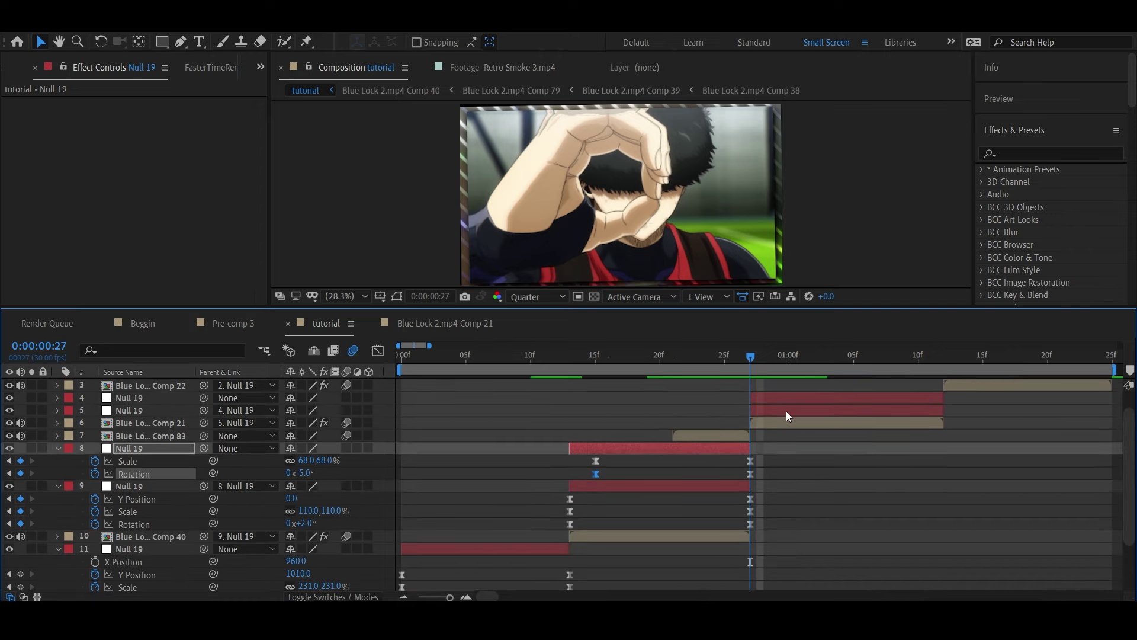
{"action": "left_click", "coordinate": [786, 411]}
{"action": "key", "text": "s"}
{"action": "key", "text": "shift+r"}
{"action": "type", "text": "2"}
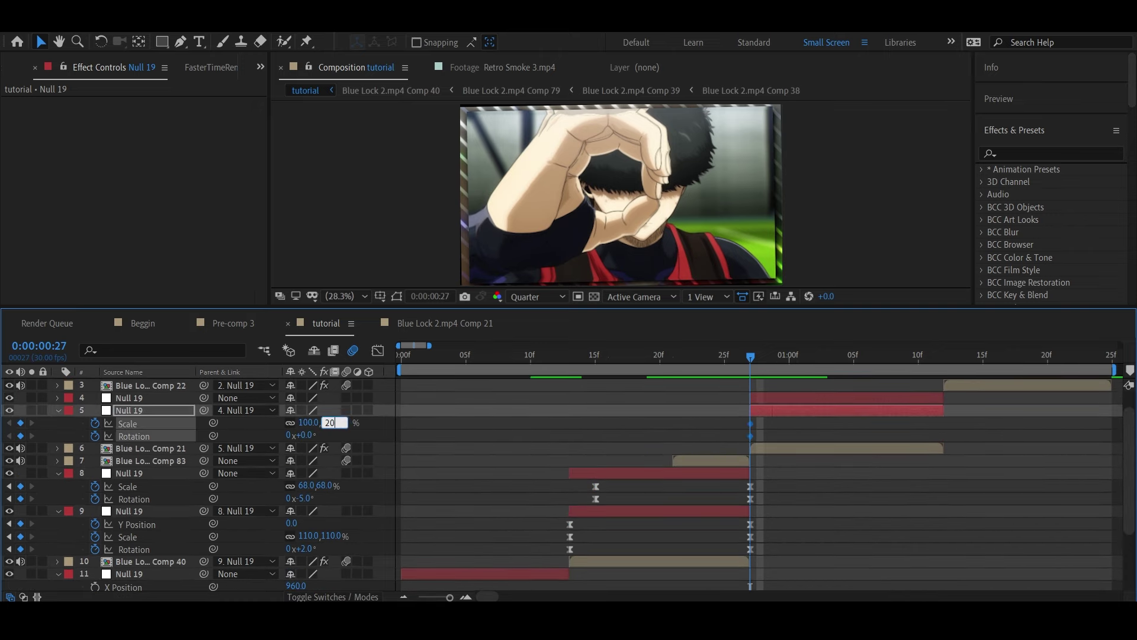
{"action": "type", "text": "0"}
{"action": "key", "text": "Tab"}
{"action": "type", "text": "9"}
{"action": "key", "text": "Return"}
{"action": "key", "text": "space"}
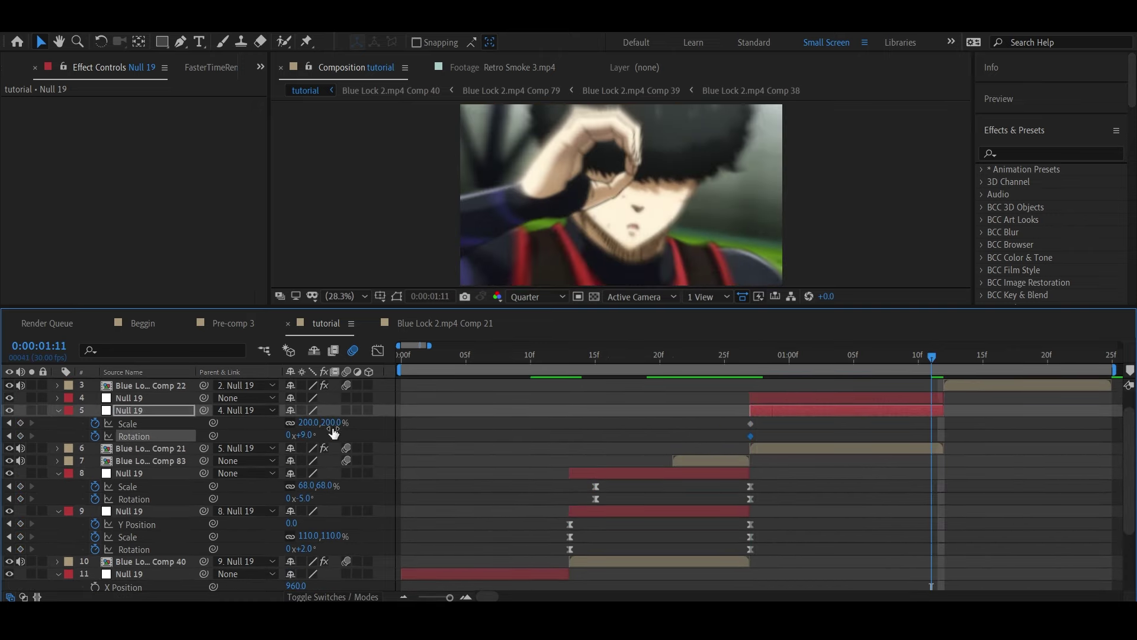
- Keyframe 105% scale and -2° rotation at 1:11 and ease all four keyframes
{"action": "key", "text": "BackSpace"}
{"action": "key", "text": "BackSpace"}
{"action": "key", "text": "BackSpace"}
{"action": "type", "text": "105"}
{"action": "key", "text": "Return"}
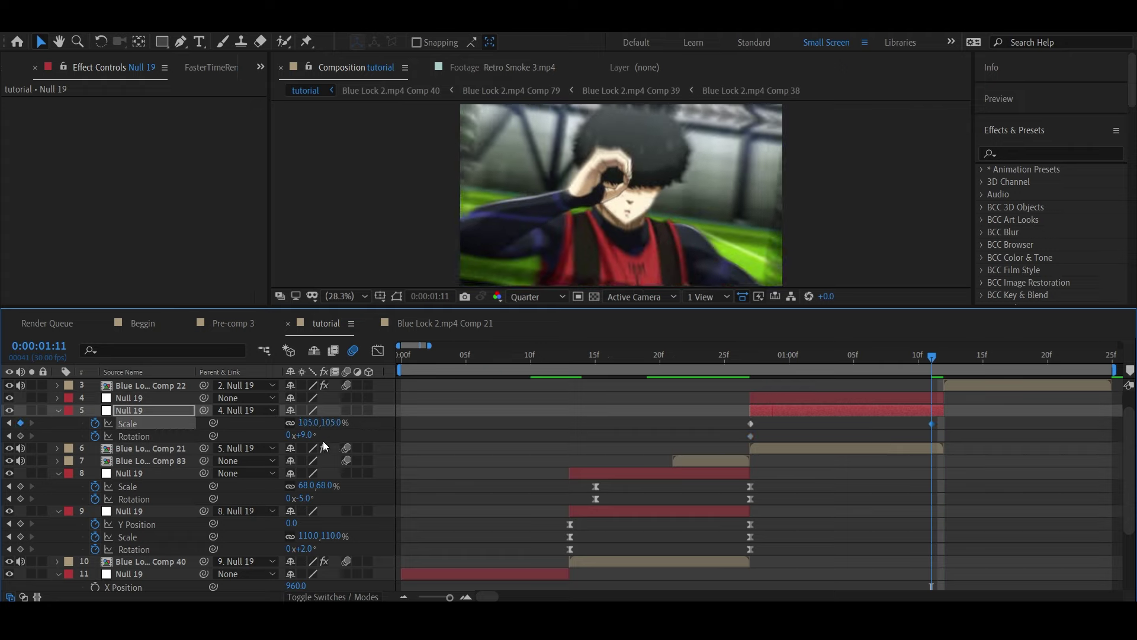
{"action": "type", "text": "-2"}
{"action": "key", "text": "Return"}
{"action": "left_click_drag", "start_coordinate": [932, 435], "coordinate": [723, 435]}
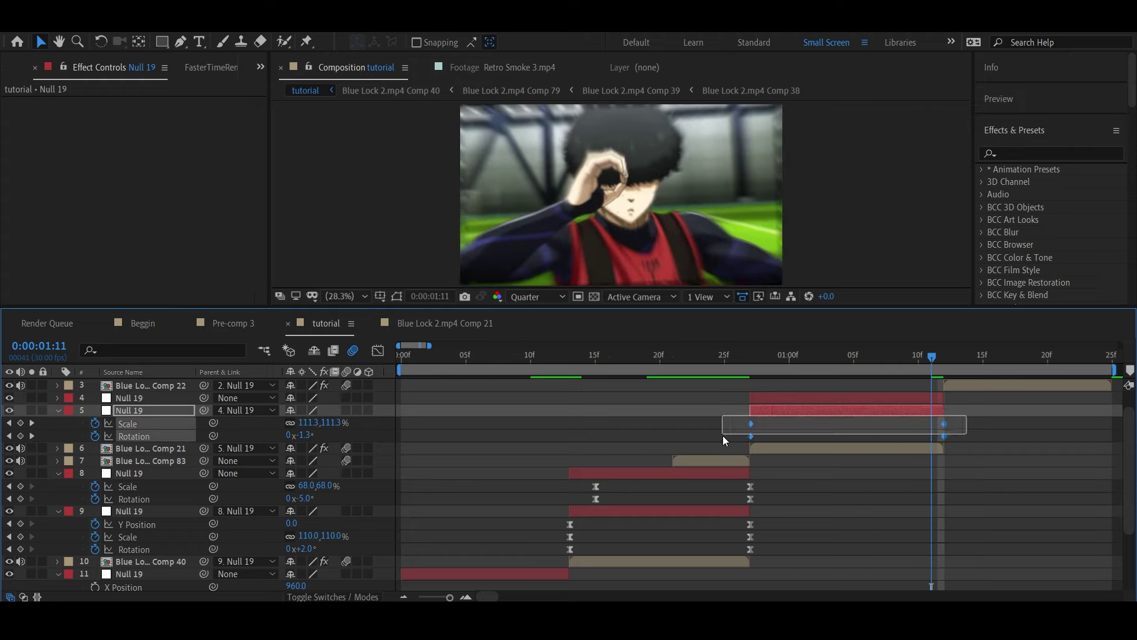
{"action": "key", "text": "F9"}
- Steepen the scale and rotation curve handles so the zoom plunges fast, then settles
{"action": "key", "text": "shift+F3"}
{"action": "left_click", "coordinate": [768, 368]}
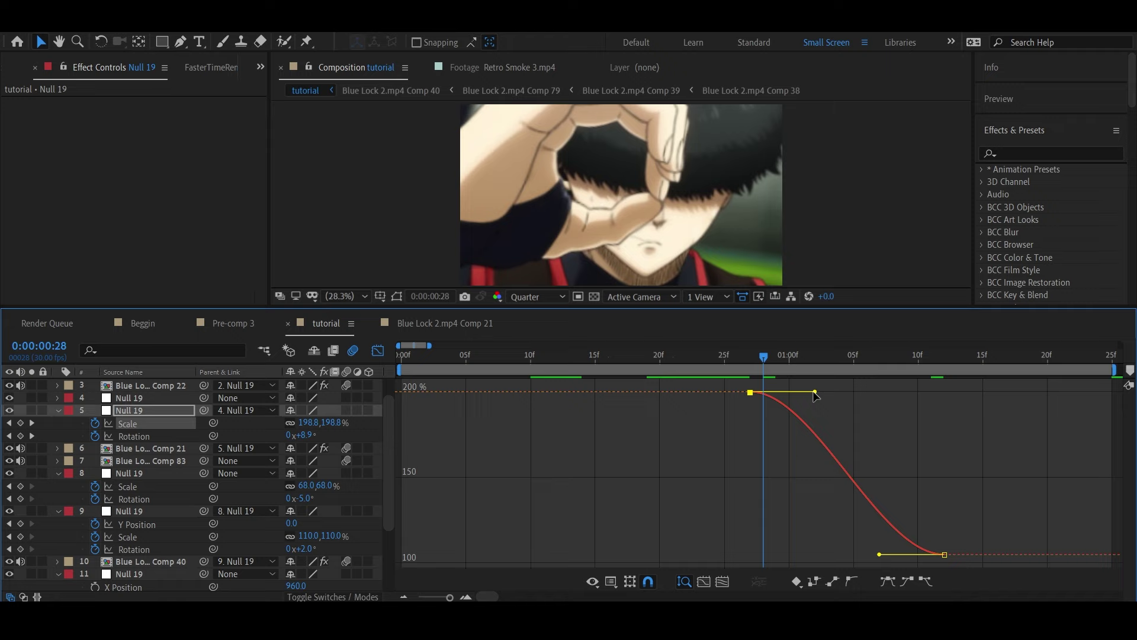
{"action": "left_click_drag", "start_coordinate": [815, 391], "coordinate": [684, 511]}
{"action": "left_click_drag", "start_coordinate": [875, 560], "coordinate": [789, 558]}
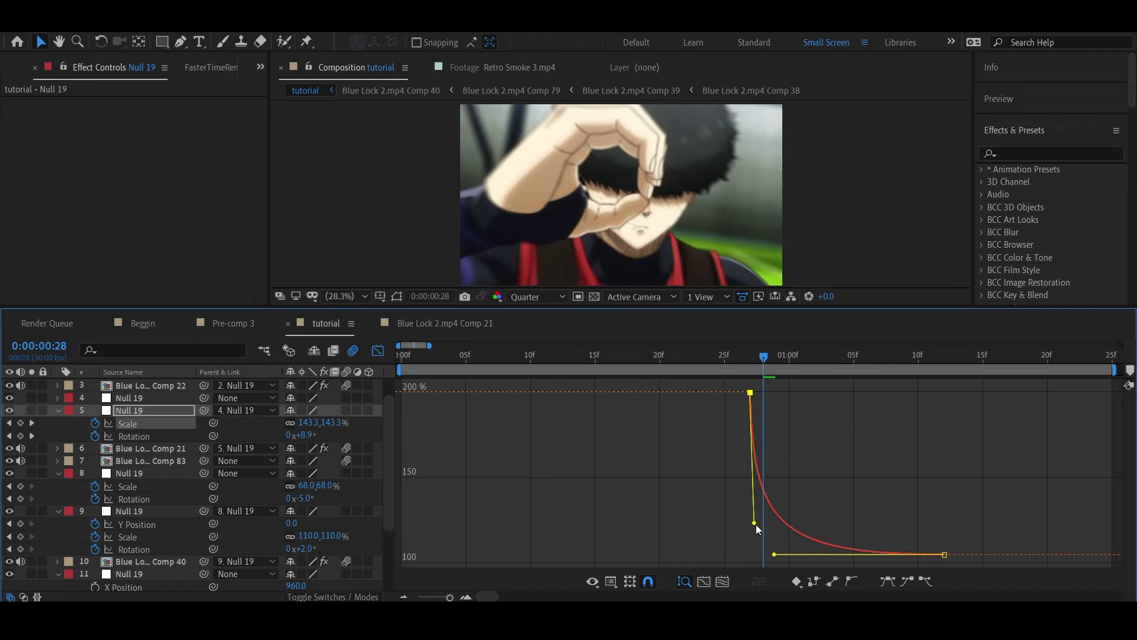
{"action": "left_click", "coordinate": [134, 436]}
{"action": "left_click_drag", "start_coordinate": [679, 380], "coordinate": [774, 482]}
{"action": "left_click_drag", "start_coordinate": [815, 392], "coordinate": [691, 507]}
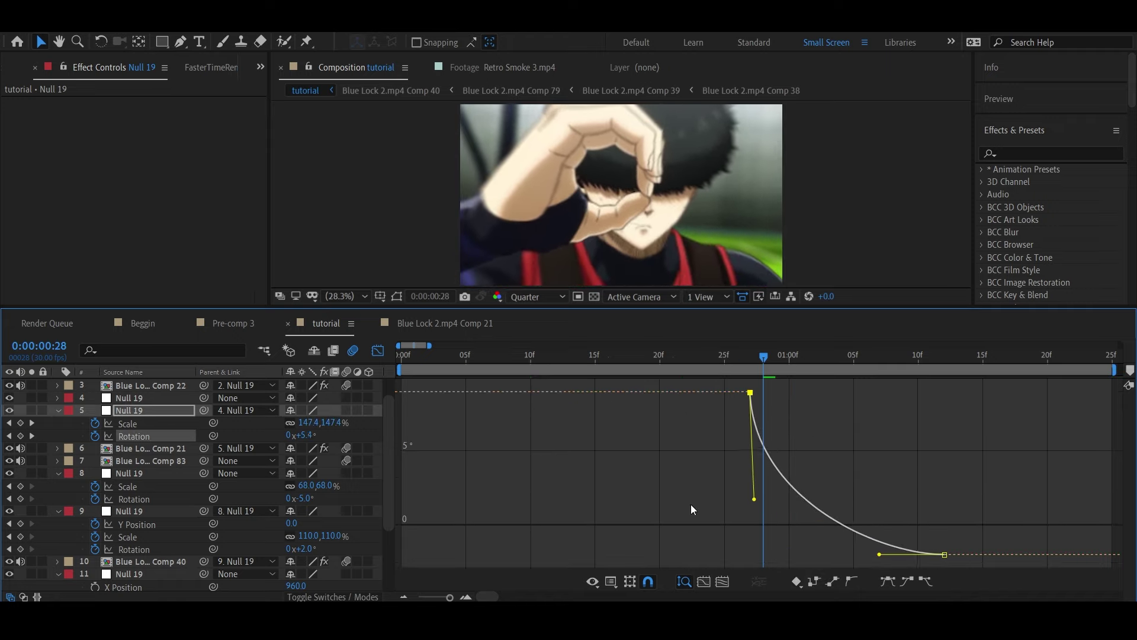
{"action": "left_click_drag", "start_coordinate": [876, 552], "coordinate": [788, 554]}
{"action": "left_click_drag", "start_coordinate": [764, 366], "coordinate": [868, 385]}
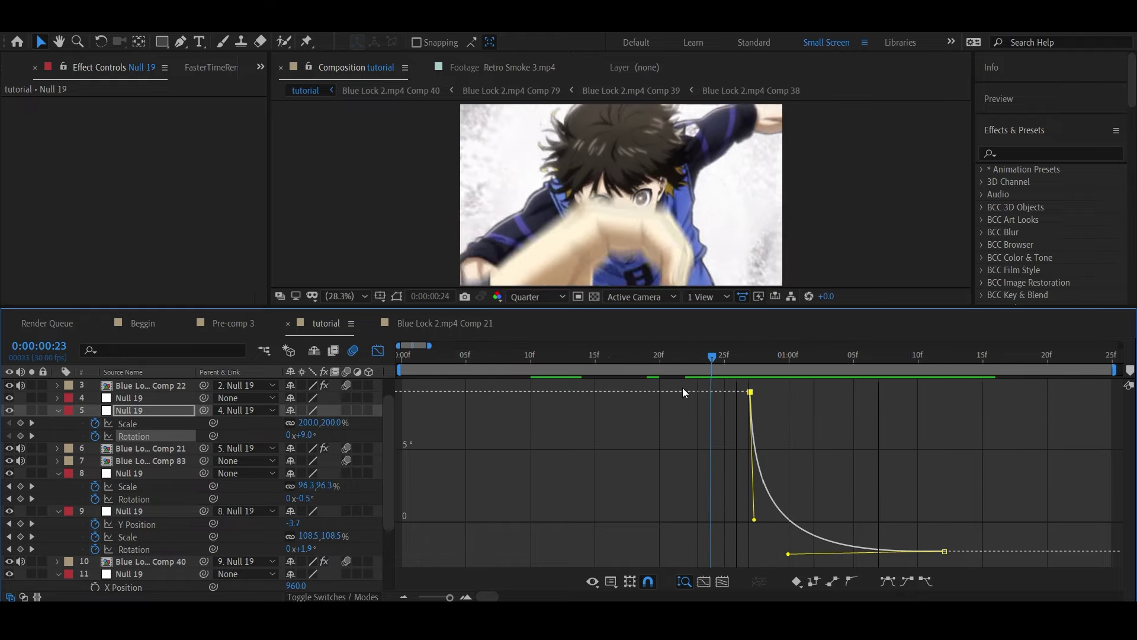
{"action": "key", "text": "space"}
- Move to 1:01 and reveal layer 4 null's scale and rotation properties
{"action": "key", "text": "shift+F3"}
{"action": "mouse_move", "coordinate": [840, 363]}
{"action": "left_mouse_down"}
{"action": "mouse_move", "coordinate": [807, 361]}
{"action": "mouse_move", "coordinate": [931, 361]}
{"action": "left_mouse_up"}
{"action": "key", "text": "alt+shift+s"}
{"action": "key", "text": "alt+shift+r"}
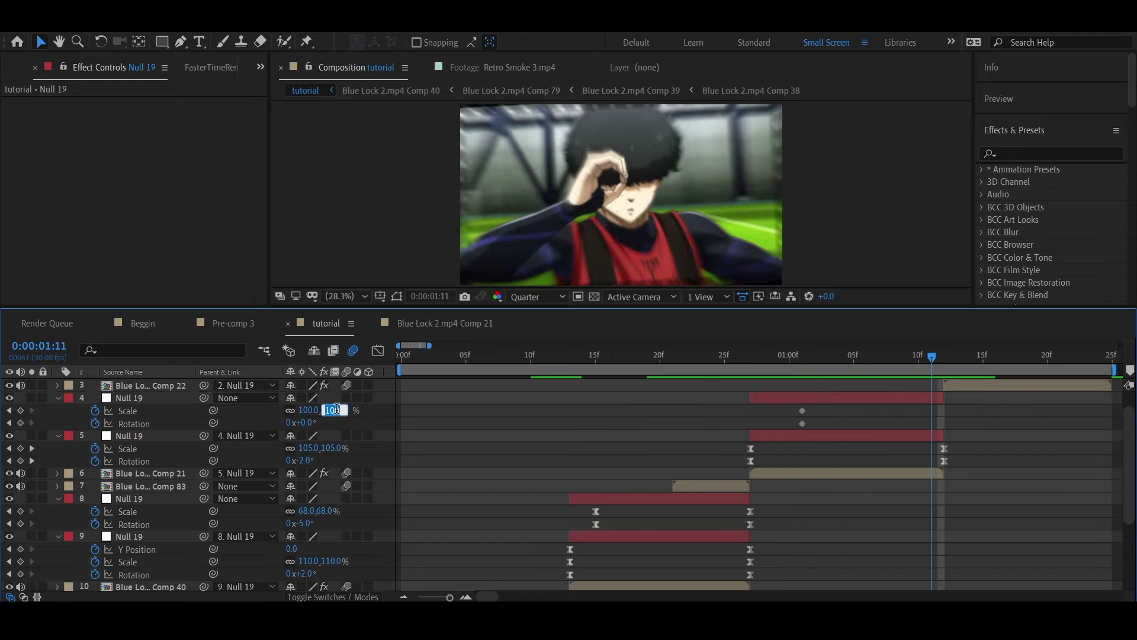
- Set layer 4 null's ending keyframes to 228% scale and +17° rotation, with easy ease
{"action": "key", "text": "Return"}
{"action": "left_click", "coordinate": [304, 422]}
{"action": "type", "text": "17"}
{"action": "key", "text": "Return"}
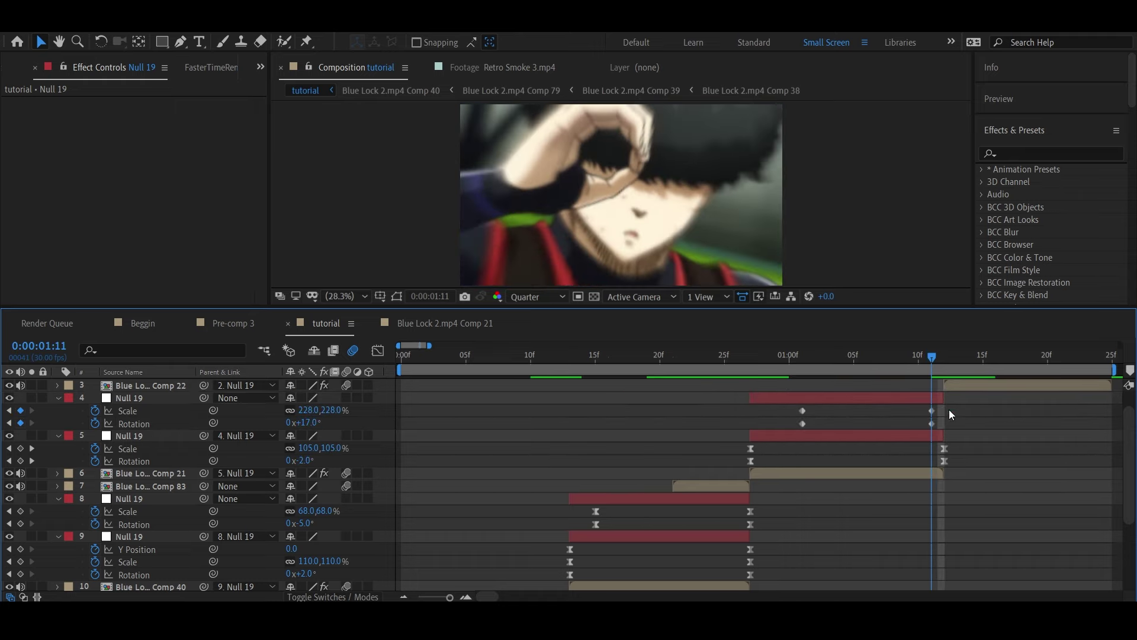
{"action": "key", "text": "ctrl+shift+F9"}
- Drag the scale and rotation curve handles for a slow start and steep ease-in
{"action": "left_click", "coordinate": [377, 350]}
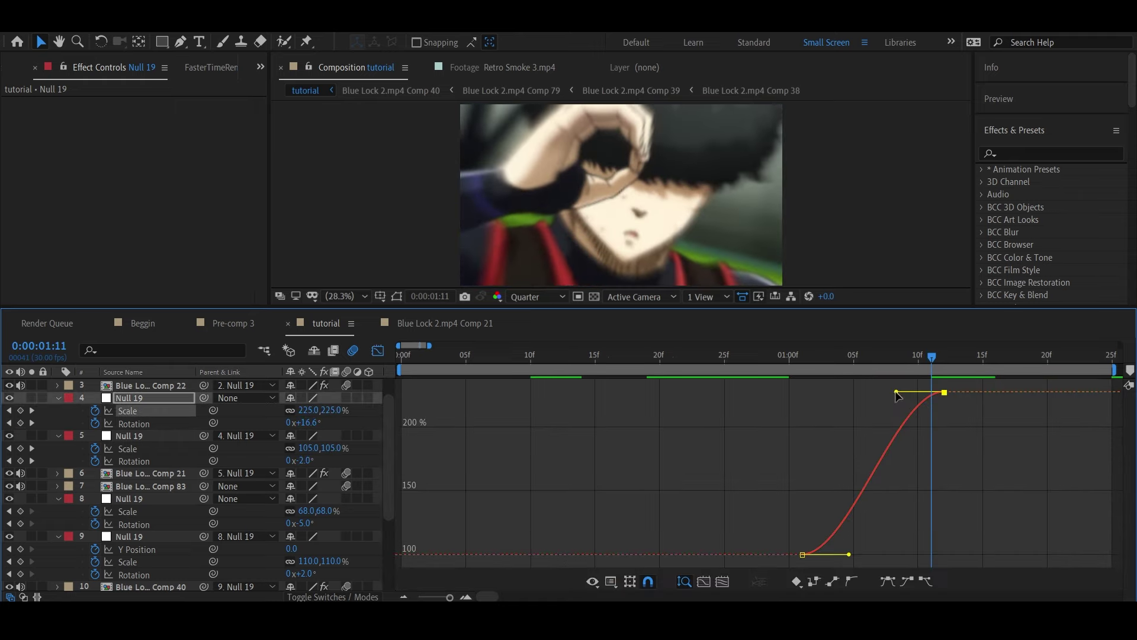
{"action": "left_click_drag", "start_coordinate": [855, 557], "coordinate": [915, 555]}
{"action": "left_click", "coordinate": [133, 424]}
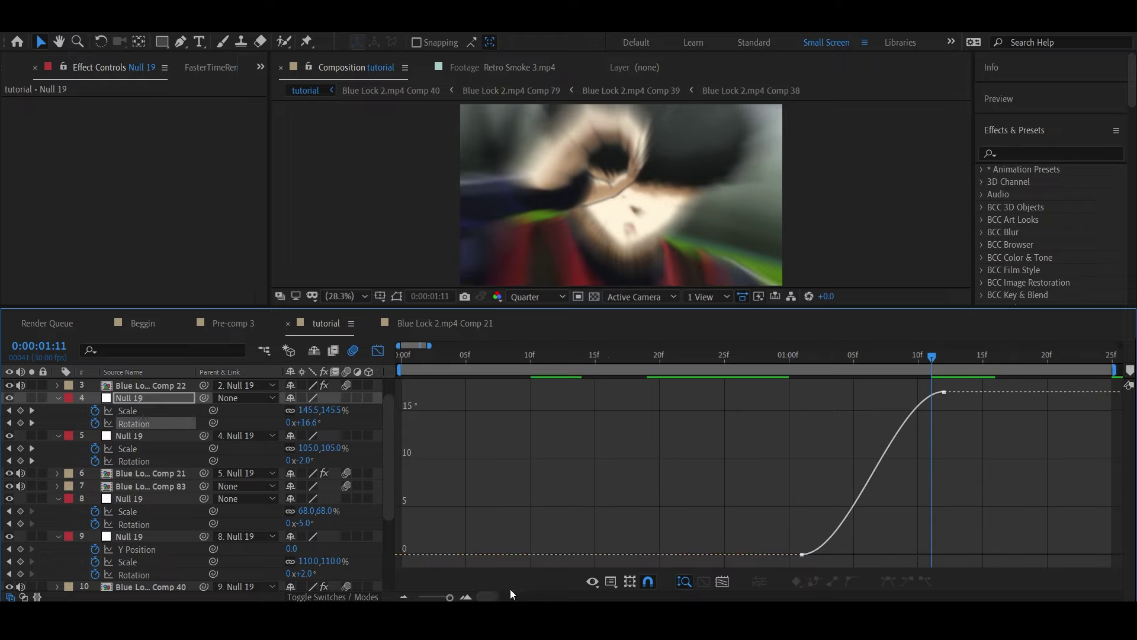
{"action": "left_click_drag", "start_coordinate": [862, 392], "coordinate": [949, 511]}
{"action": "left_click_drag", "start_coordinate": [768, 553], "coordinate": [929, 553]}
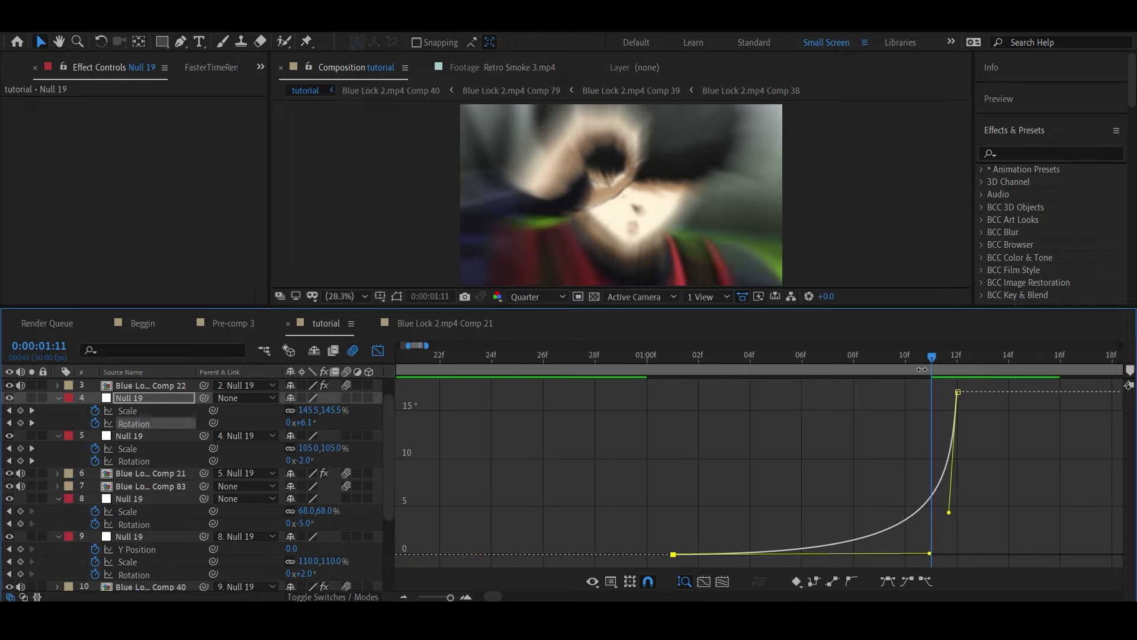
{"action": "mouse_move", "coordinate": [932, 359]}
{"action": "left_mouse_down"}
{"action": "mouse_move", "coordinate": [749, 364]}
{"action": "mouse_move", "coordinate": [954, 487]}
{"action": "mouse_move", "coordinate": [954, 360]}
{"action": "left_mouse_up"}
{"action": "key", "text": "shift+F3"}
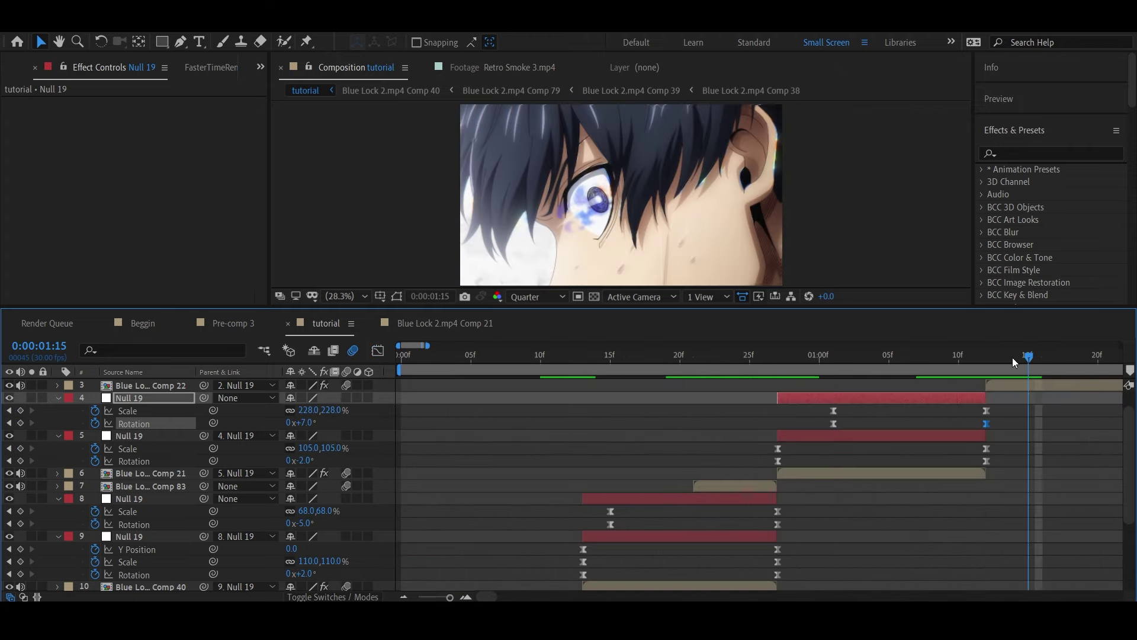
{"action": "scroll", "coordinate": [1128, 456], "scroll_direction": "up", "scroll_amount": 2}
- Reveal layer 2 null's position, scale and rotation, and separate position into X and Y
{"action": "left_click", "coordinate": [1037, 397]}
{"action": "key", "text": "alt+shift+p"}
{"action": "key", "text": "alt+shift+s"}
{"action": "key", "text": "alt+shift+r"}
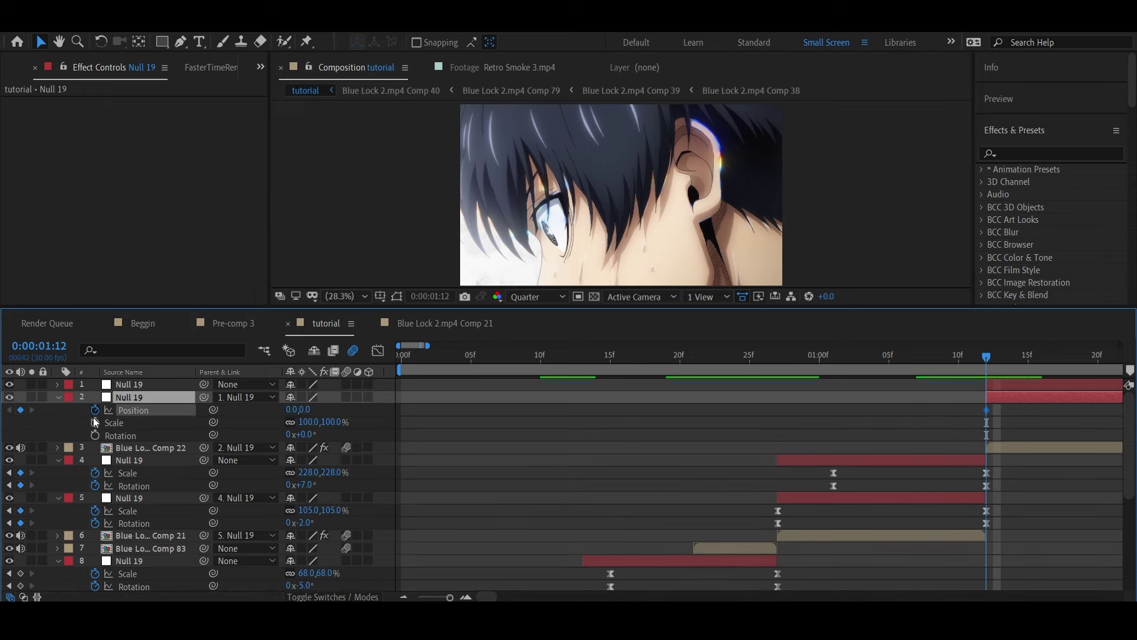
{"action": "left_click_drag", "start_coordinate": [499, 599], "coordinate": [507, 600]}
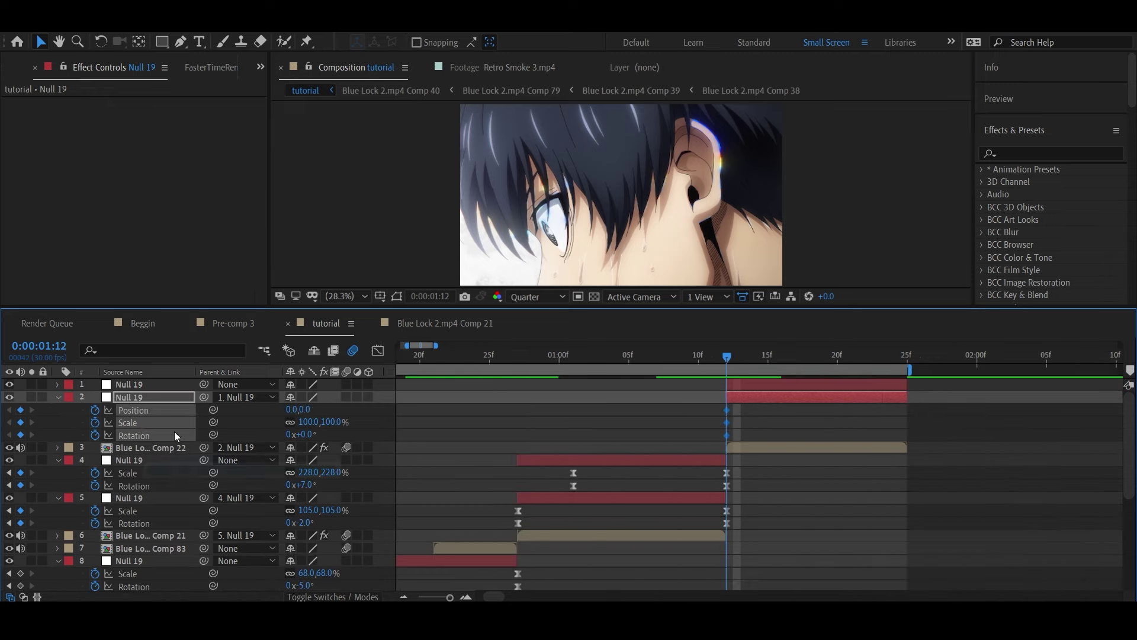
{"action": "right_click", "coordinate": [140, 409]}
{"action": "left_click", "coordinate": [228, 469]}
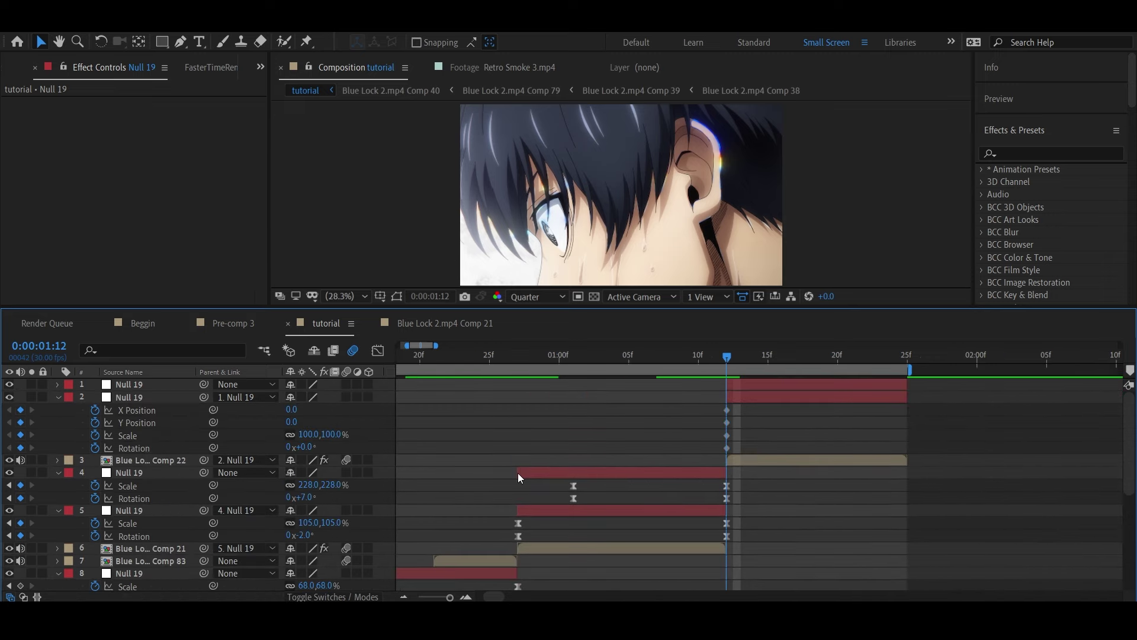
- Keyframe Y Position -450, Scale 21% and Rotation -11° as the null's starting values
{"action": "left_click", "coordinate": [291, 421]}
{"action": "type", "text": "-450"}
{"action": "key", "text": "Return"}
{"action": "left_click_drag", "start_coordinate": [324, 435], "coordinate": [333, 436]}
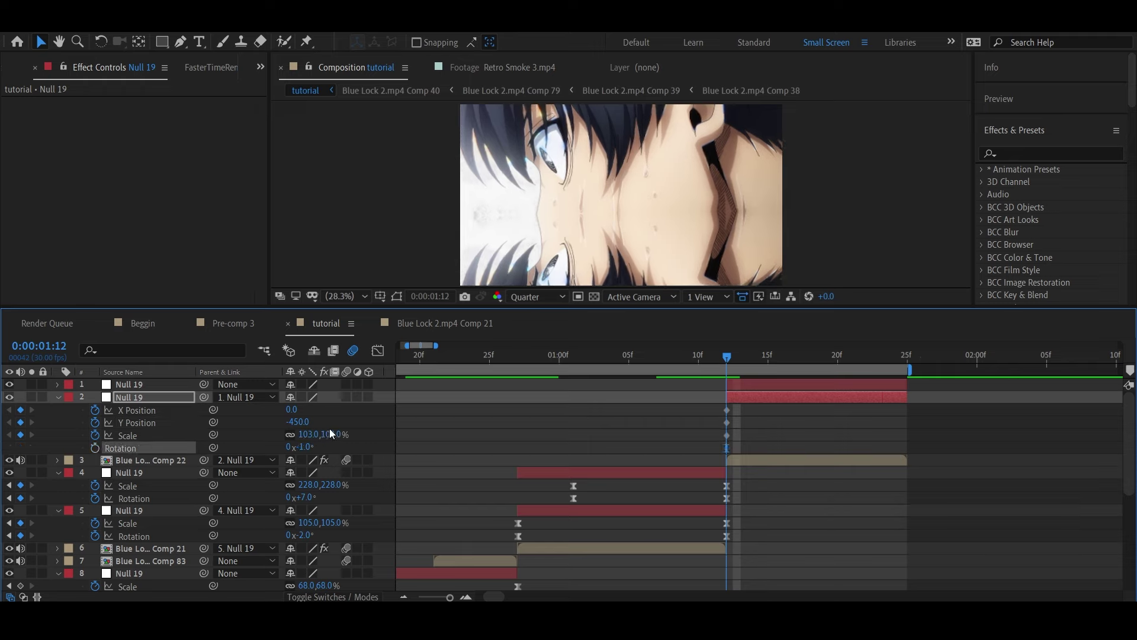
{"action": "key", "text": "Return"}
{"action": "type", "text": "21"}
{"action": "key", "text": "Return"}
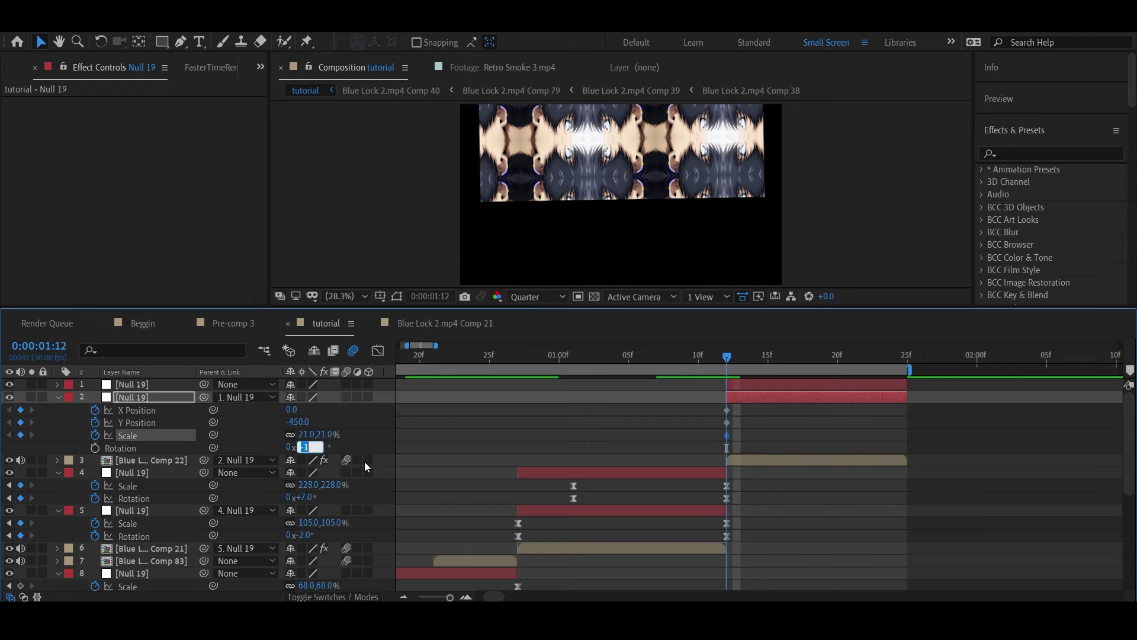
{"action": "left_click", "coordinate": [95, 448]}
{"action": "type", "text": "-11"}
{"action": "key", "text": "Return"}
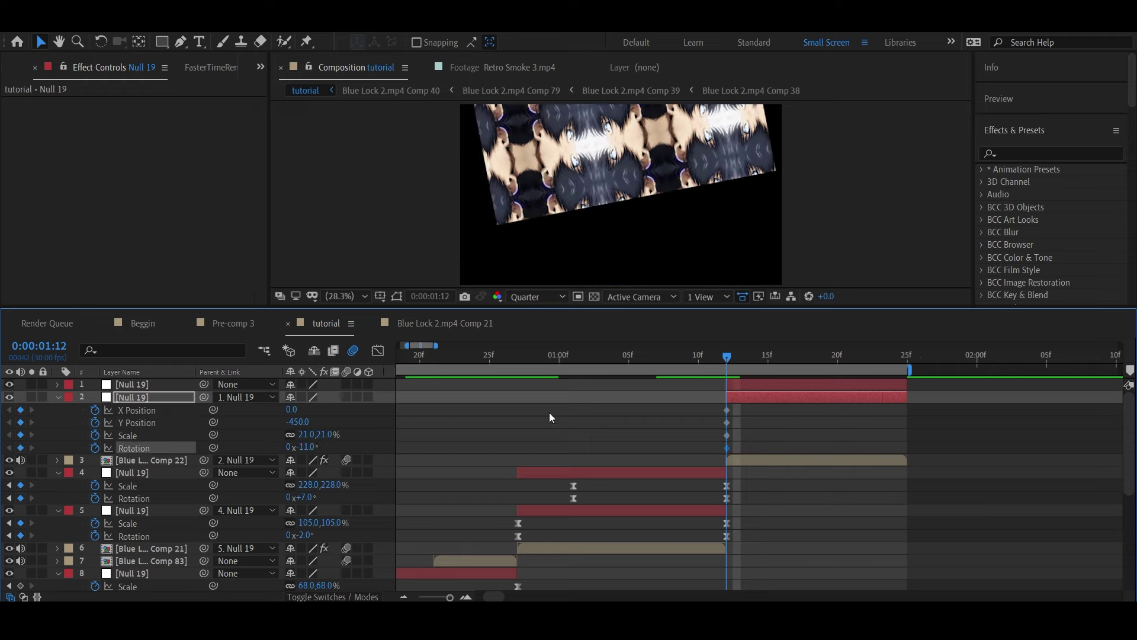
{"action": "key", "text": "shift+Page_Down"}
{"action": "key", "text": "Page_Down"}
- Reset position, scale and rotation to defaults at the clip end and ease the keyframes
{"action": "right_click", "coordinate": [296, 415]}
{"action": "right_click", "coordinate": [160, 420]}
{"action": "left_click", "coordinate": [217, 347]}
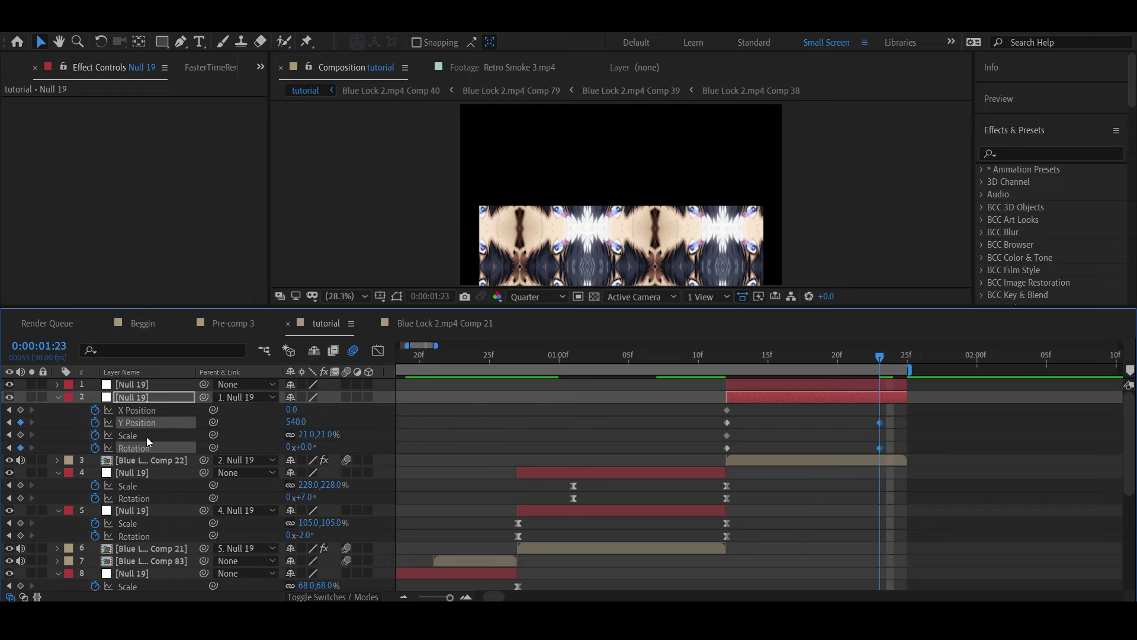
{"action": "left_click", "coordinate": [334, 433]}
{"action": "type", "text": "111"}
{"action": "key", "text": "Return"}
{"action": "key", "text": "ctrl+z"}
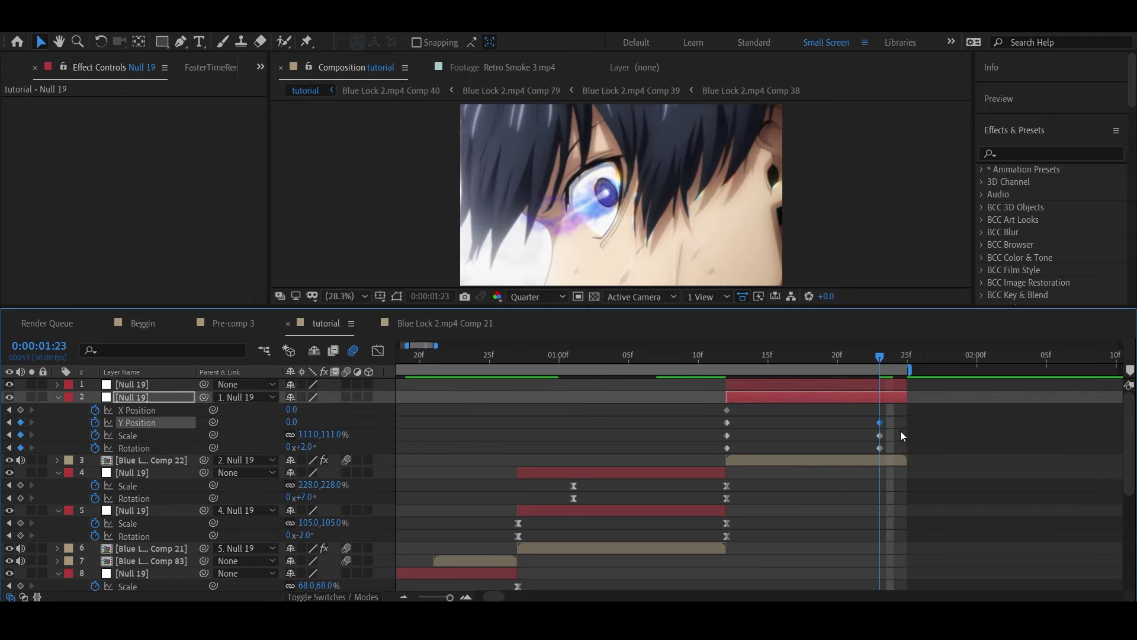
{"action": "key", "text": "ctrl+z"}
{"action": "key", "text": "ctrl+z"}
{"action": "key", "text": "ctrl+z"}
- Sharpen the ease on layer 2's Y Position, Scale and Rotation curves for a fast snap-in
{"action": "key", "text": "y"}
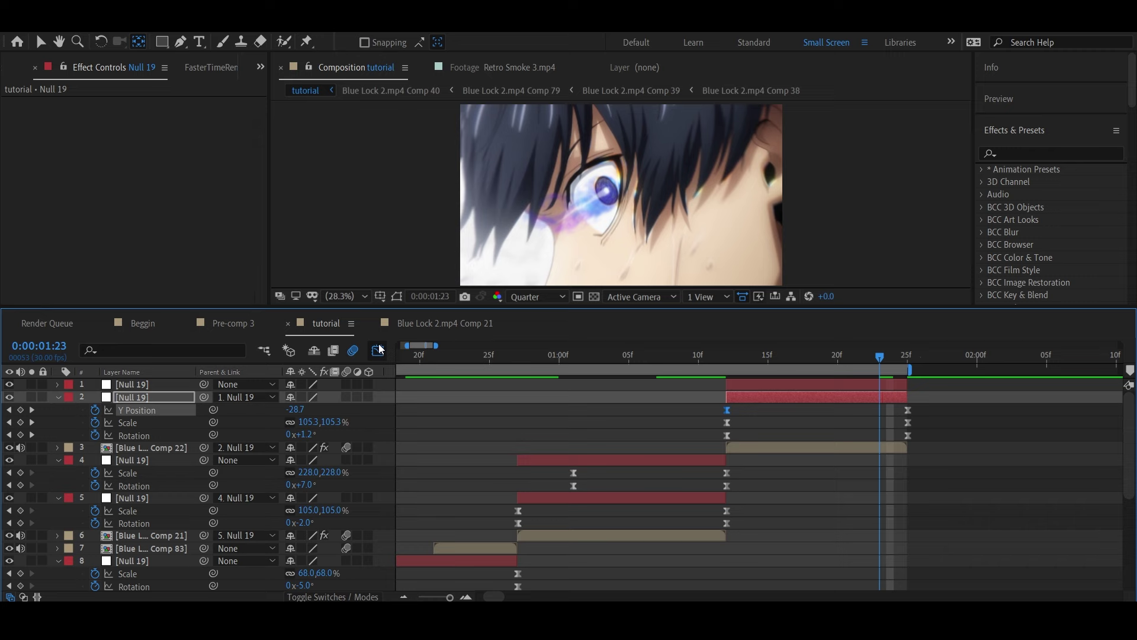
{"action": "left_click", "coordinate": [377, 350]}
{"action": "left_click_drag", "start_coordinate": [734, 391], "coordinate": [593, 396]}
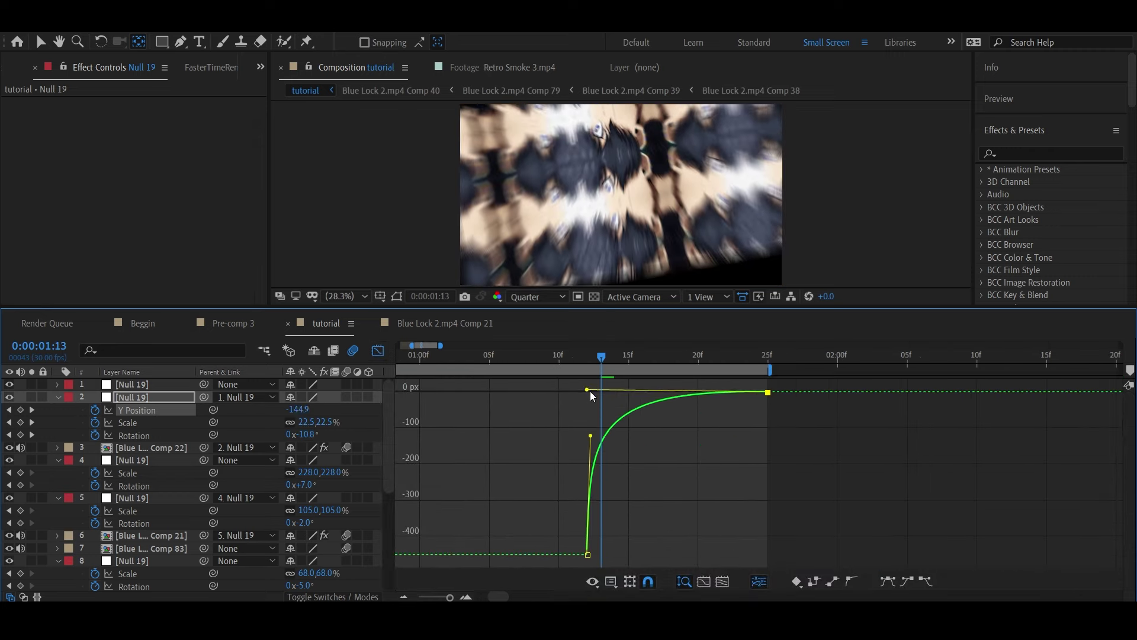
{"action": "left_click", "coordinate": [127, 422]}
{"action": "left_click_drag", "start_coordinate": [734, 392], "coordinate": [606, 396]}
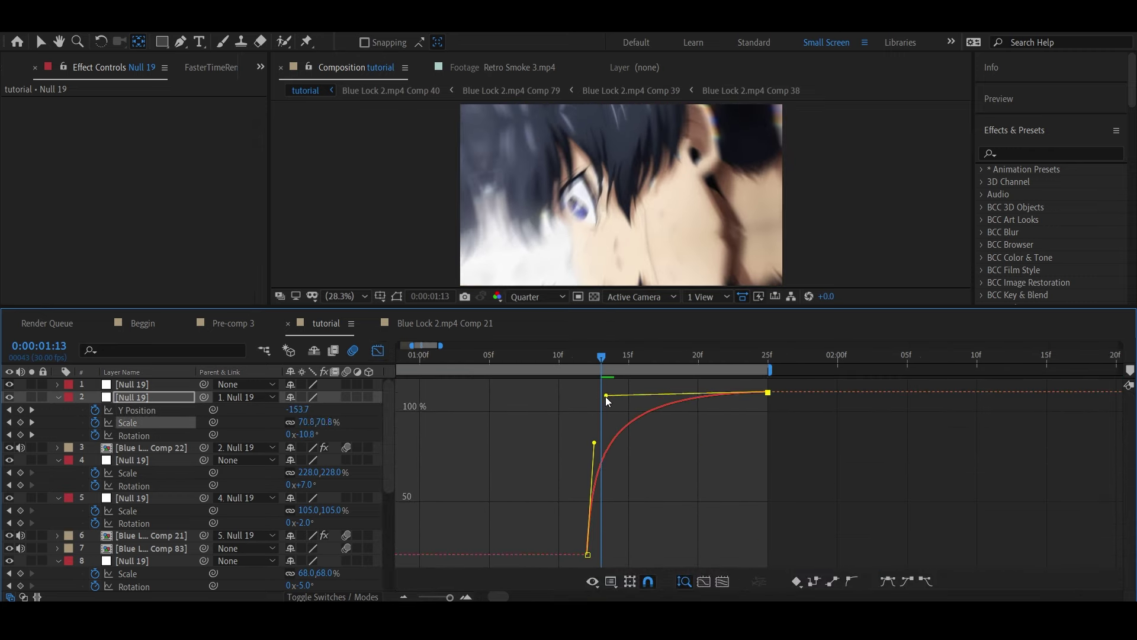
{"action": "left_click_drag", "start_coordinate": [601, 355], "coordinate": [588, 355]}
{"action": "left_click", "coordinate": [134, 435]}
{"action": "left_click_drag", "start_coordinate": [705, 393], "coordinate": [598, 392]}
{"action": "key", "text": "space"}
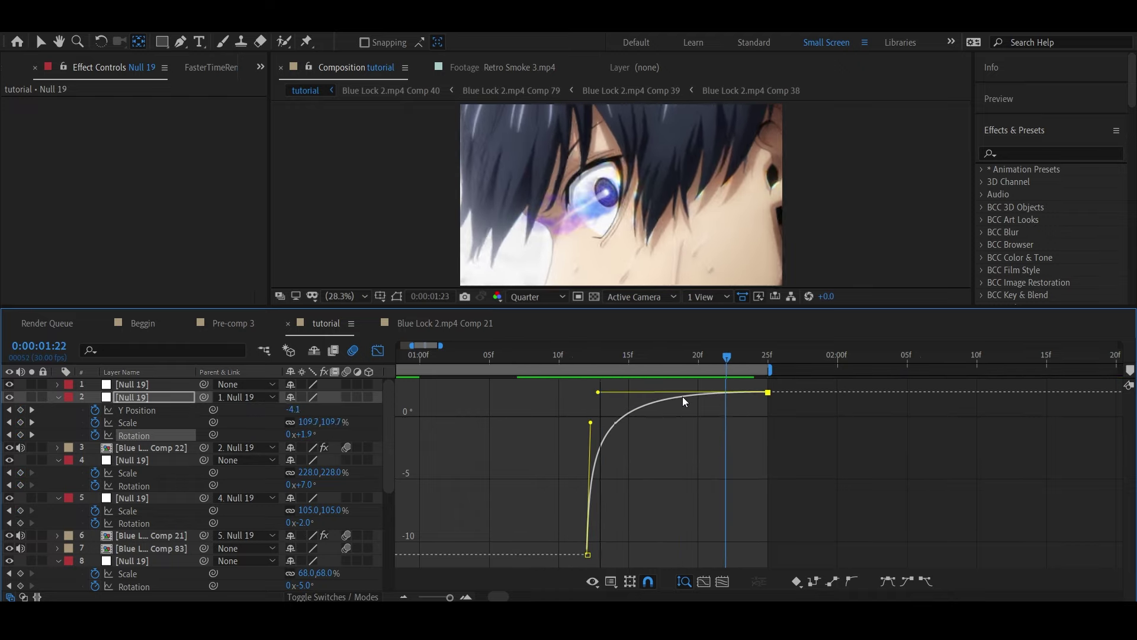
{"action": "key", "text": "space"}
{"action": "key", "text": "shift+F3"}
- Keyframe the top null to 10% scale and about -7° rotation at the clip end, eased
{"action": "left_click", "coordinate": [659, 385]}
{"action": "key", "text": "u"}
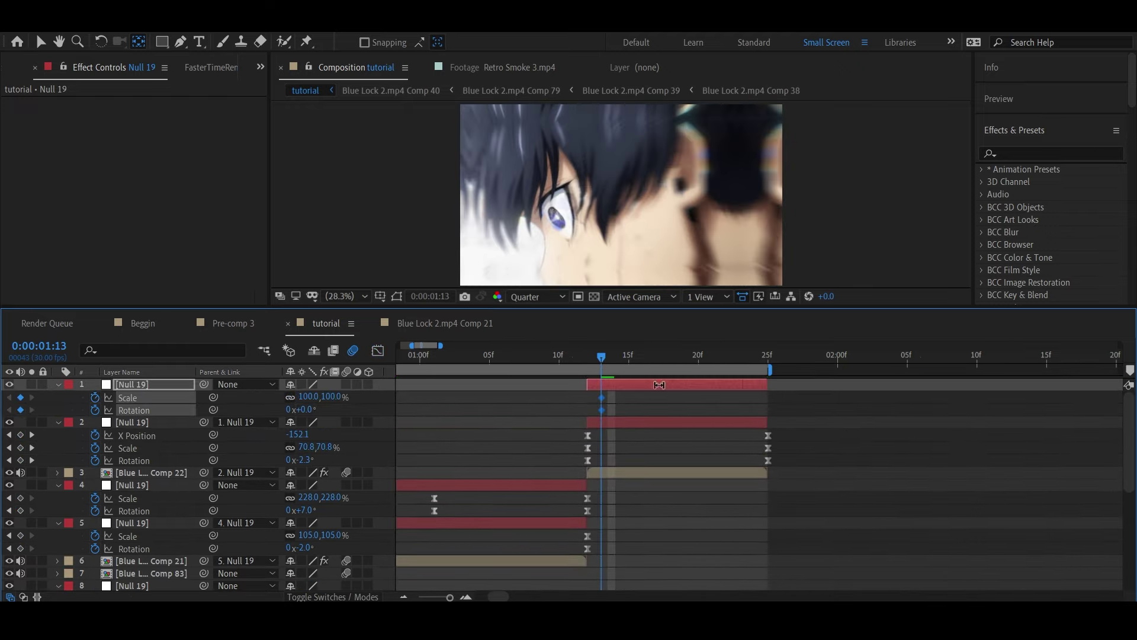
{"action": "key", "text": "space"}
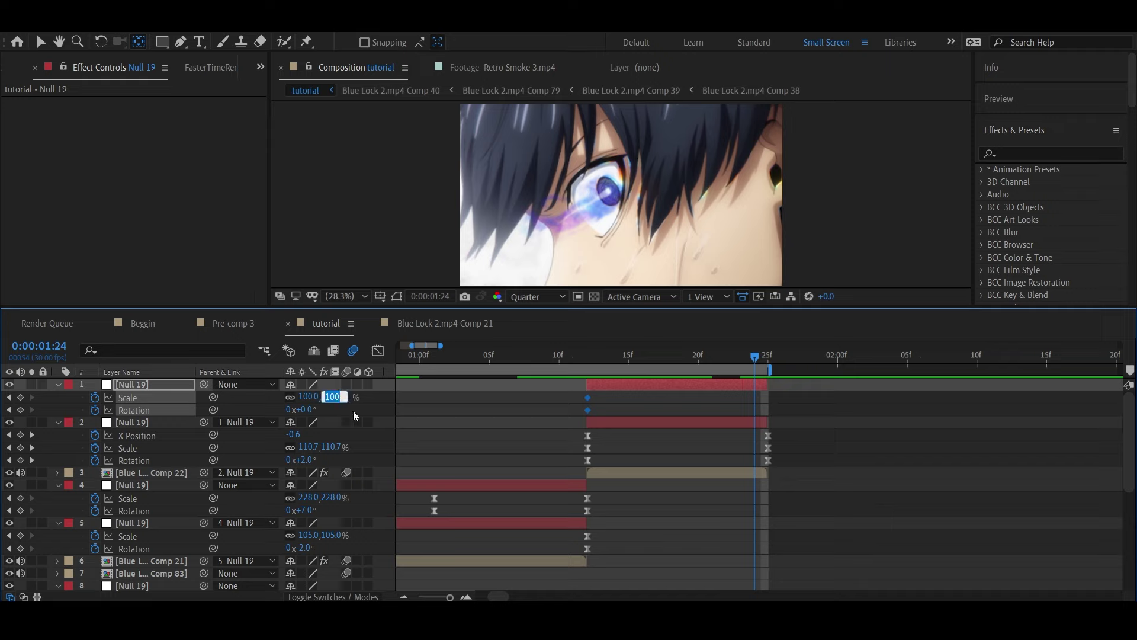
{"action": "type", "text": "10"}
{"action": "key", "text": "Return"}
{"action": "key", "text": "Return"}
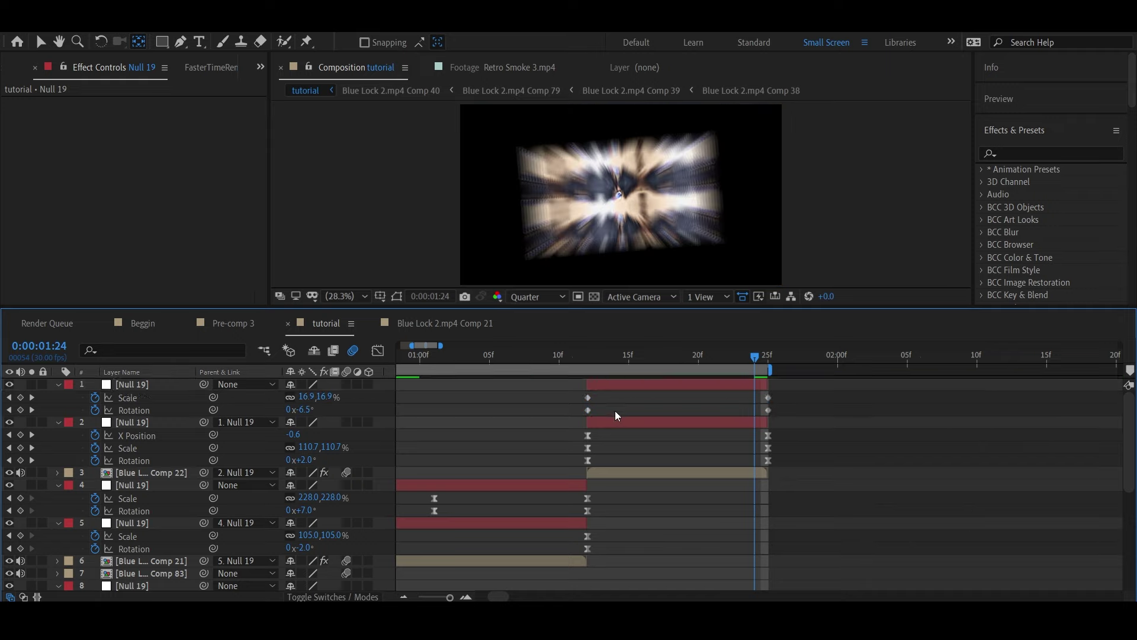
{"action": "left_click_drag", "start_coordinate": [754, 397], "coordinate": [767, 397]}
{"action": "key", "text": "F9"}
- Steepen the top null's scale and rotation curves so the zoom-out accelerates into the cut
{"action": "key", "text": "shift+F3"}
{"action": "left_click_drag", "start_coordinate": [707, 554], "coordinate": [745, 393]}
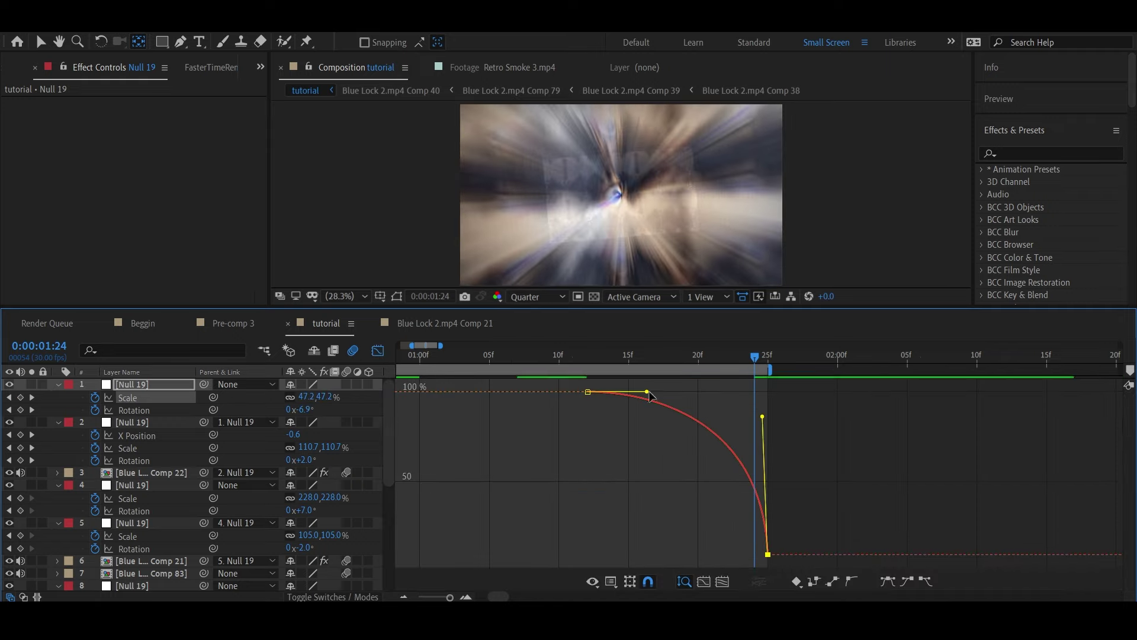
{"action": "mouse_move", "coordinate": [399, 382]}
{"action": "left_mouse_down"}
{"action": "mouse_move", "coordinate": [770, 563]}
{"action": "mouse_move", "coordinate": [764, 418]}
{"action": "left_mouse_up"}
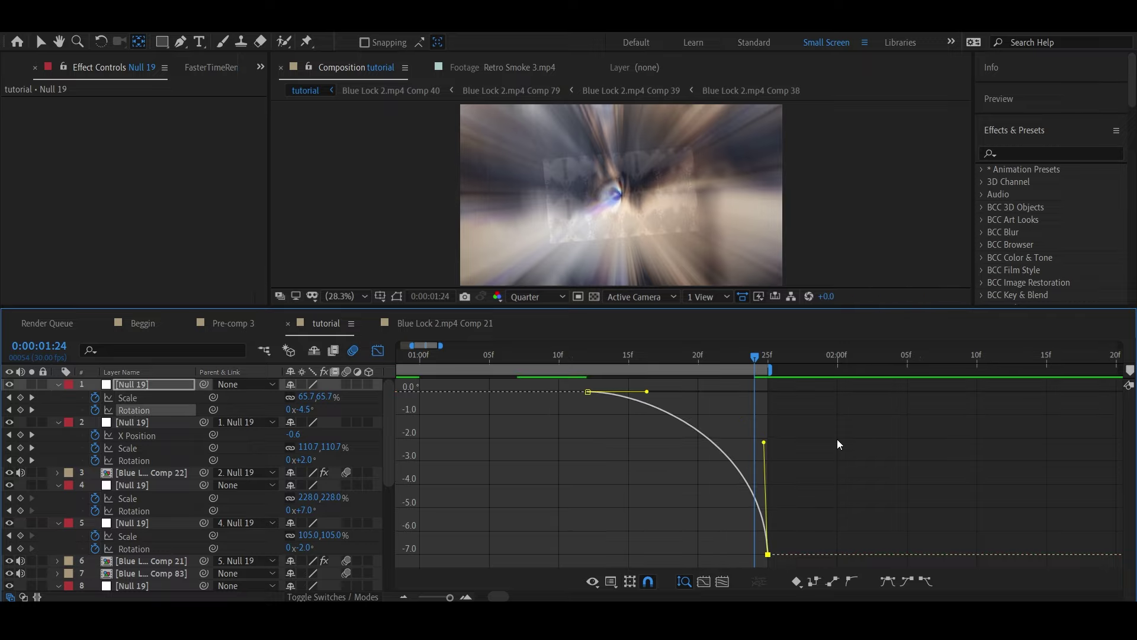
{"action": "mouse_move", "coordinate": [645, 391]}
{"action": "left_mouse_down"}
{"action": "mouse_move", "coordinate": [742, 392]}
{"action": "mouse_move", "coordinate": [452, 369]}
{"action": "left_mouse_up"}
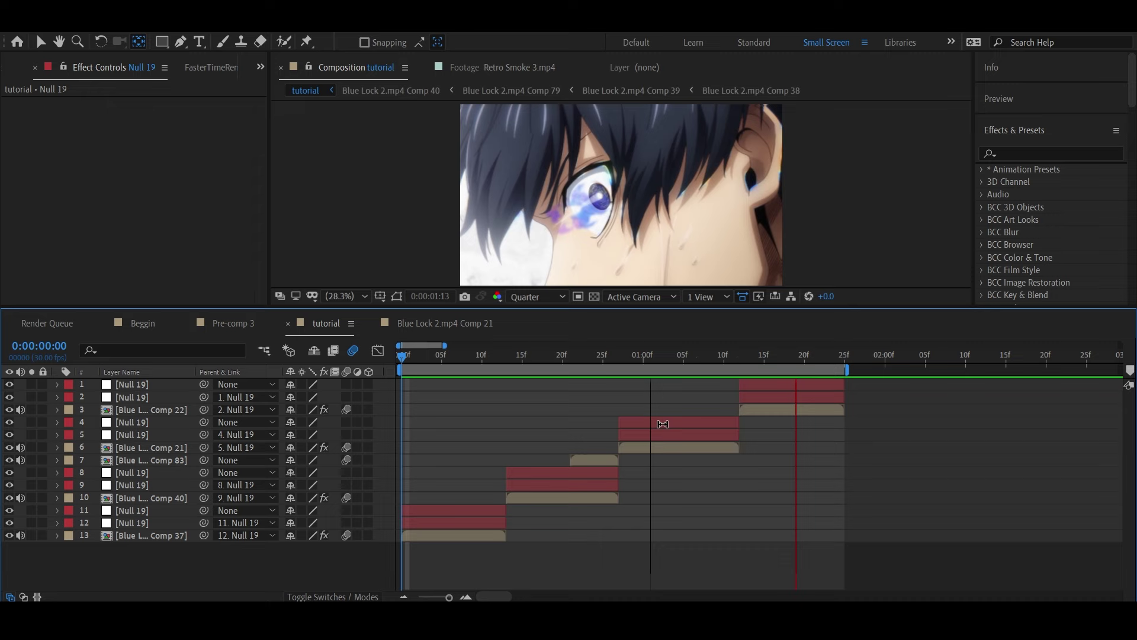
- Reveal the keyframed Scale and Rotation of the second and top null layers
{"action": "left_click", "coordinate": [773, 392]}
{"action": "key", "text": "u"}
{"action": "key", "text": "k"}
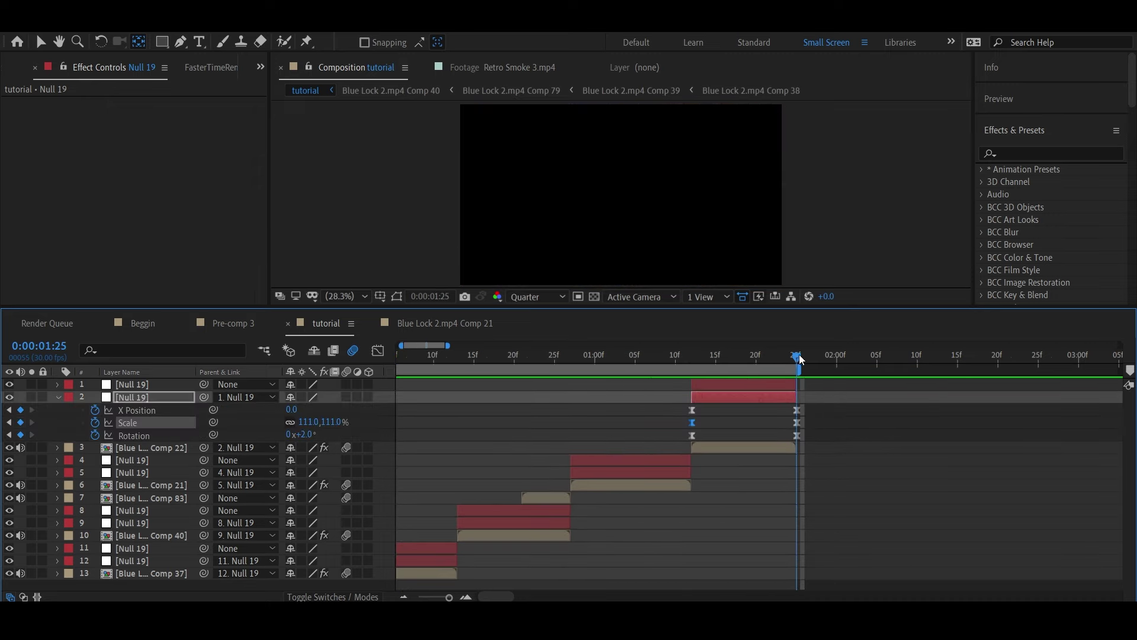
{"action": "left_click", "coordinate": [742, 385]}
{"action": "key", "text": "u"}
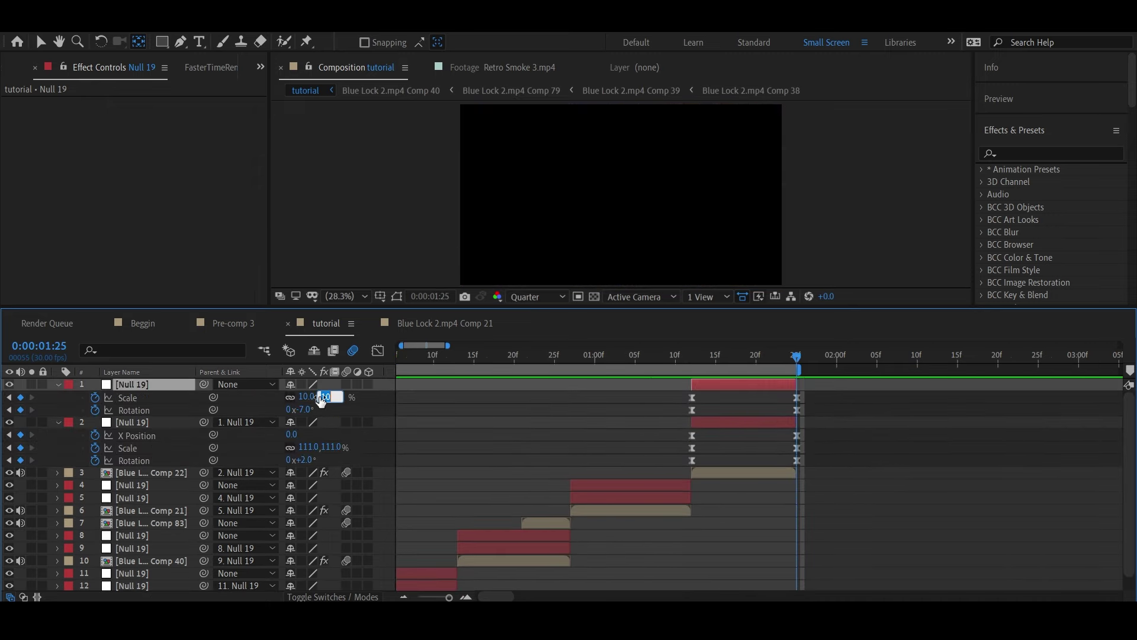
- Reshape the top null's Scale curve to hold near 100% until just before the cut
{"action": "left_click", "coordinate": [127, 397]}
{"action": "left_click", "coordinate": [377, 350]}
{"action": "key", "text": "Page_Up"}
{"action": "key", "text": "Page_Up"}
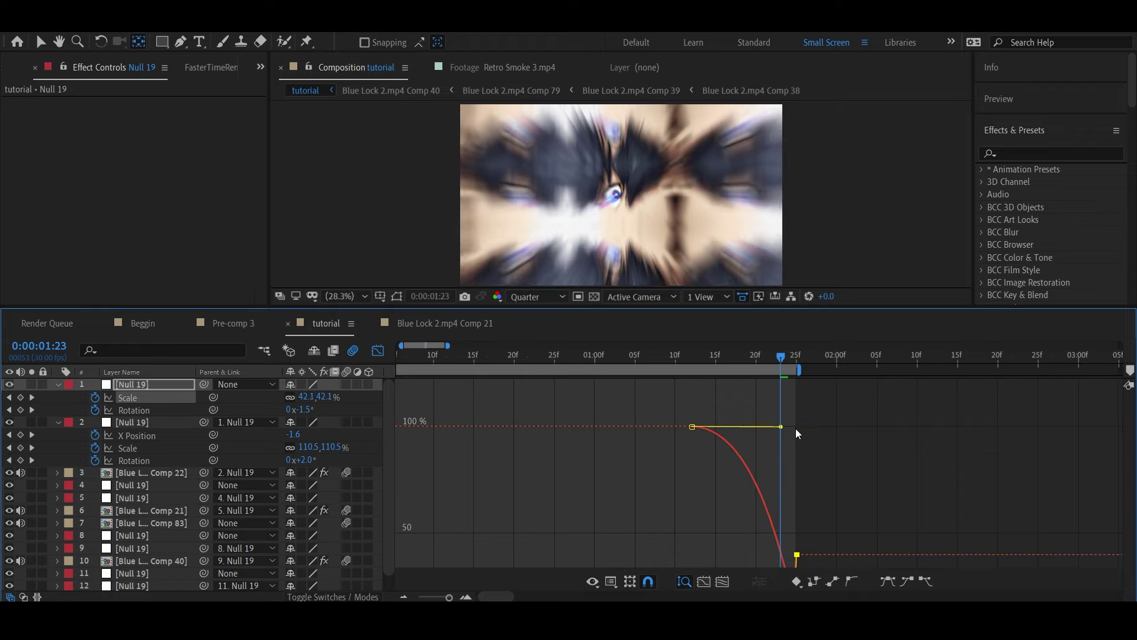
{"action": "left_click_drag", "start_coordinate": [797, 554], "coordinate": [795, 404]}
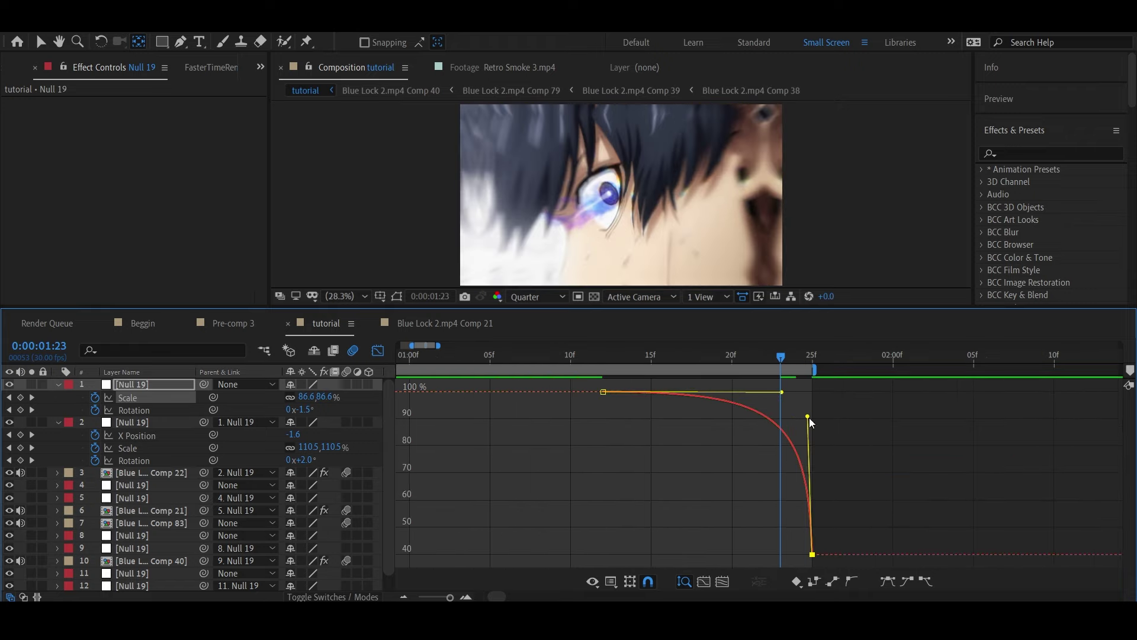
{"action": "left_click", "coordinate": [703, 357]}
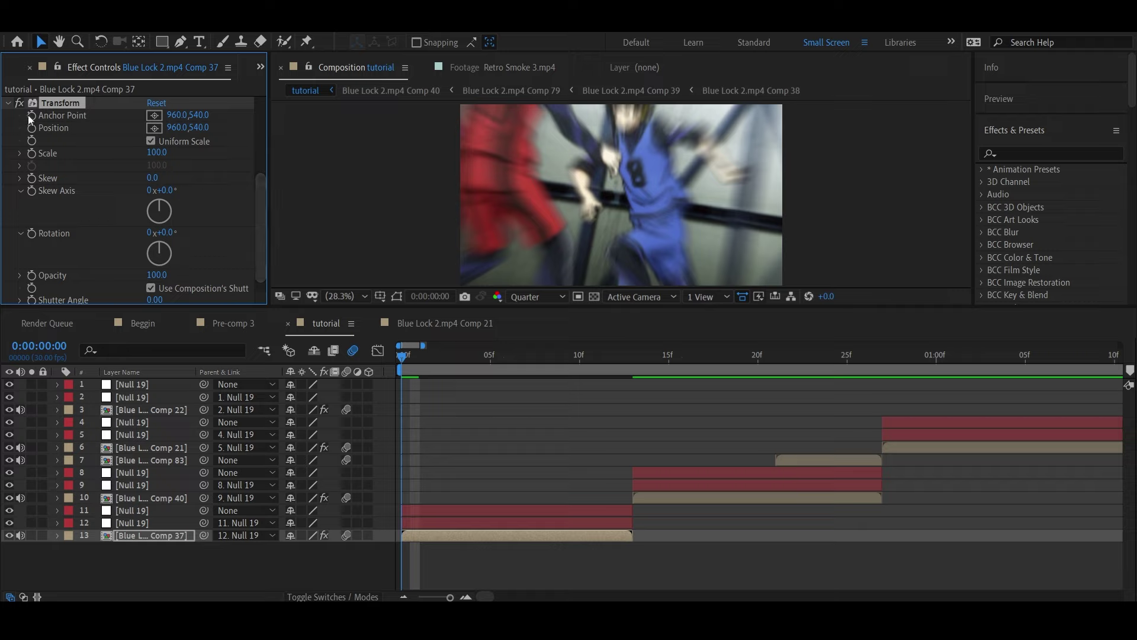
- Keyframe the Transform Anchor Point to 960,535, then reset it to 960,540 at frame 2
{"action": "left_click", "coordinate": [31, 116]}
{"action": "key", "text": "Page_Down"}
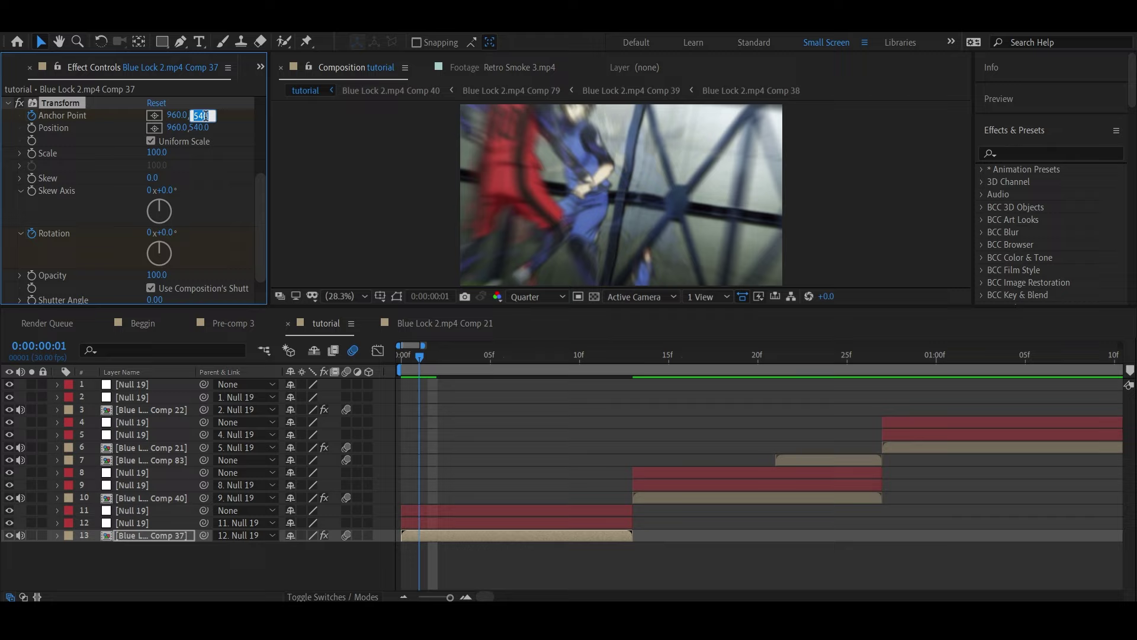
{"action": "type", "text": "535"}
{"action": "key", "text": "Return"}
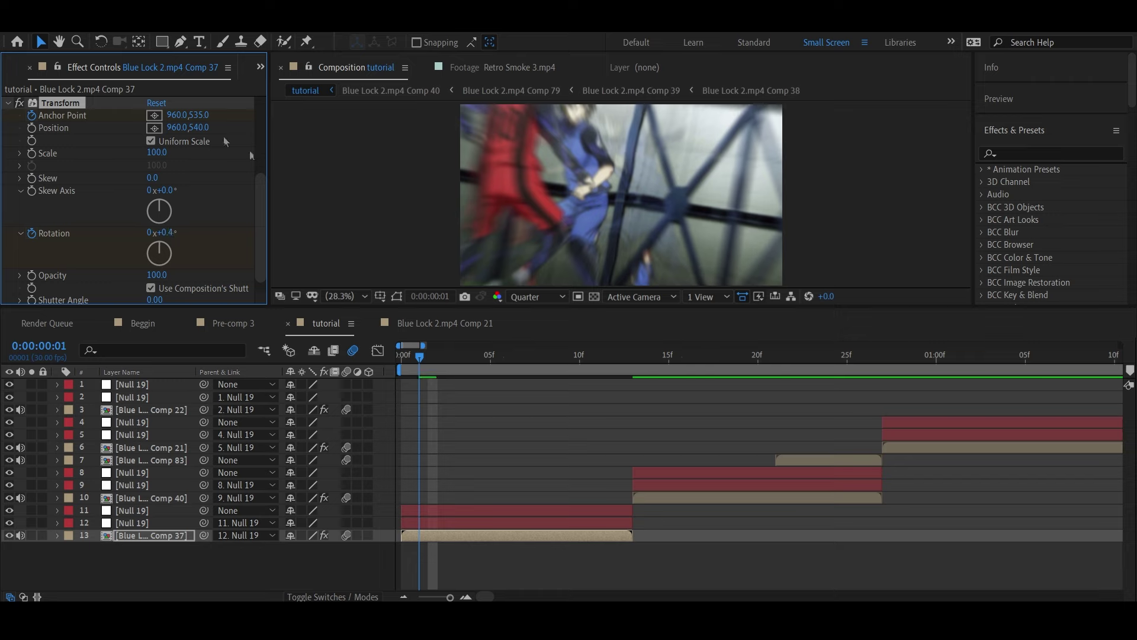
{"action": "left_click", "coordinate": [434, 360]}
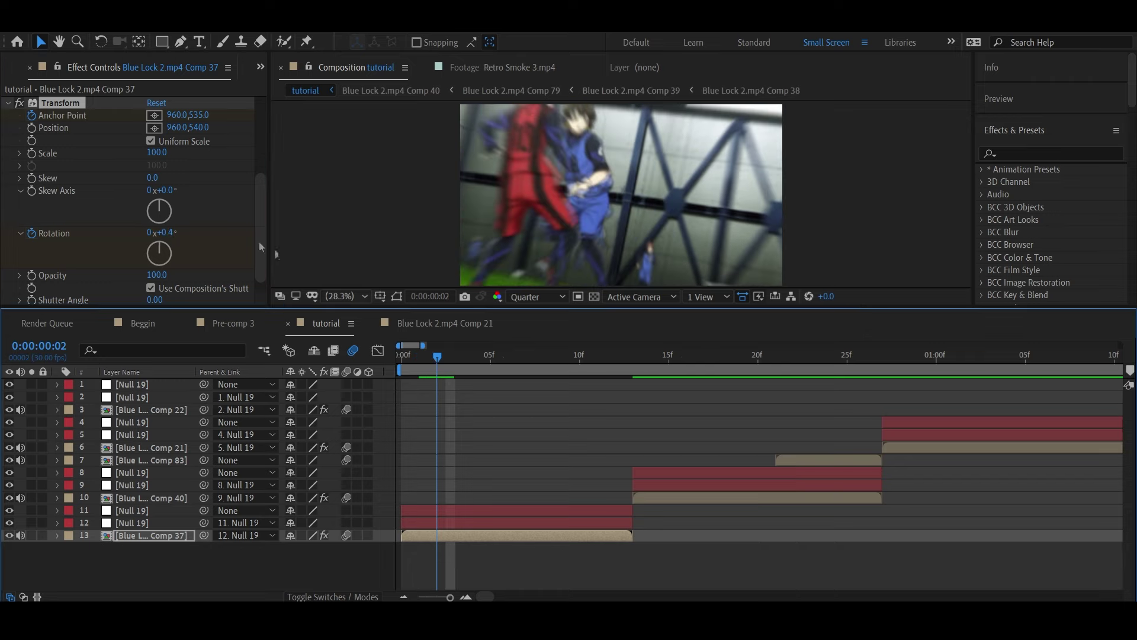
{"action": "right_click", "coordinate": [198, 121]}
{"action": "left_click", "coordinate": [202, 234]}
- Reset Rotation back to 0° at frame 2 and preview the anchor-point and rotation shake
{"action": "right_click", "coordinate": [81, 230]}
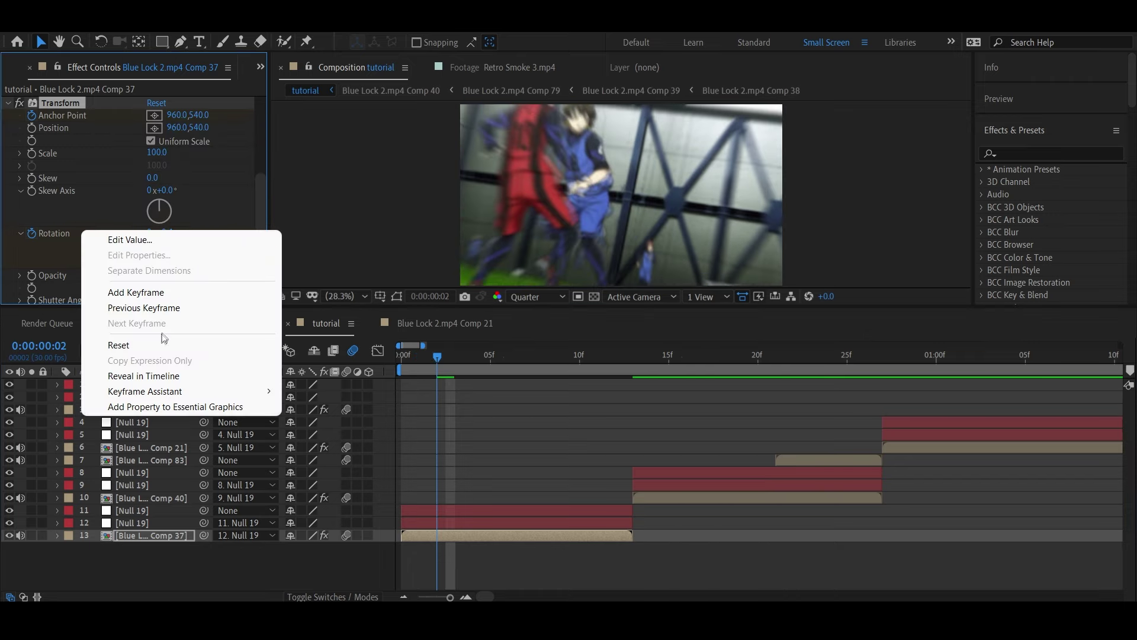
{"action": "left_click", "coordinate": [164, 343]}
{"action": "left_click_drag", "start_coordinate": [417, 368], "coordinate": [448, 369]}
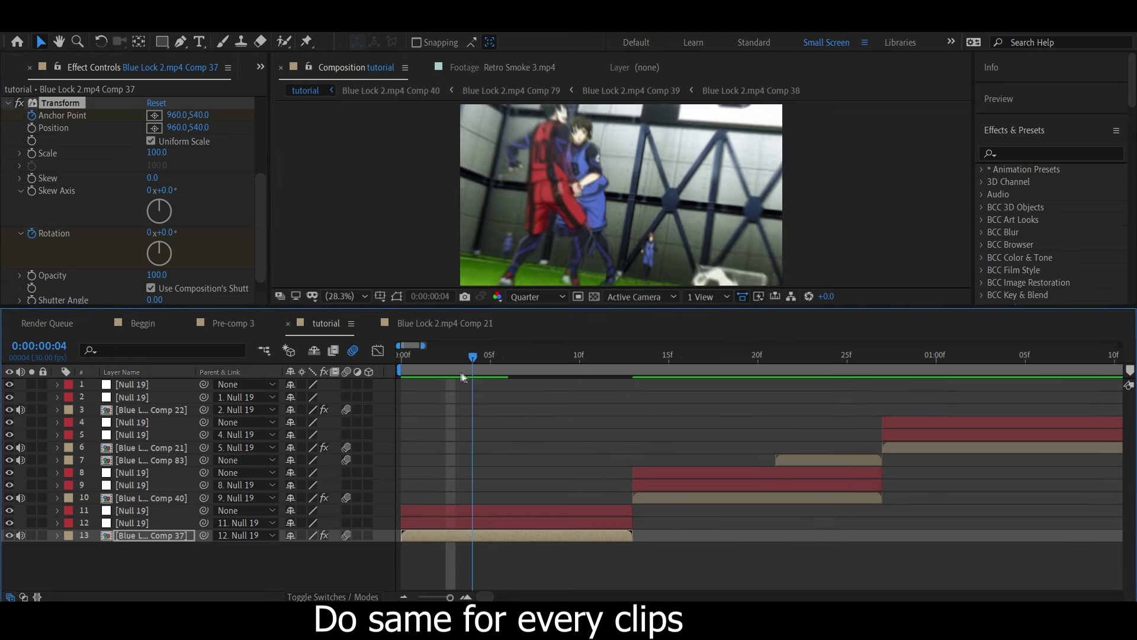
{"action": "key", "text": "u"}
{"action": "key", "text": "space"}
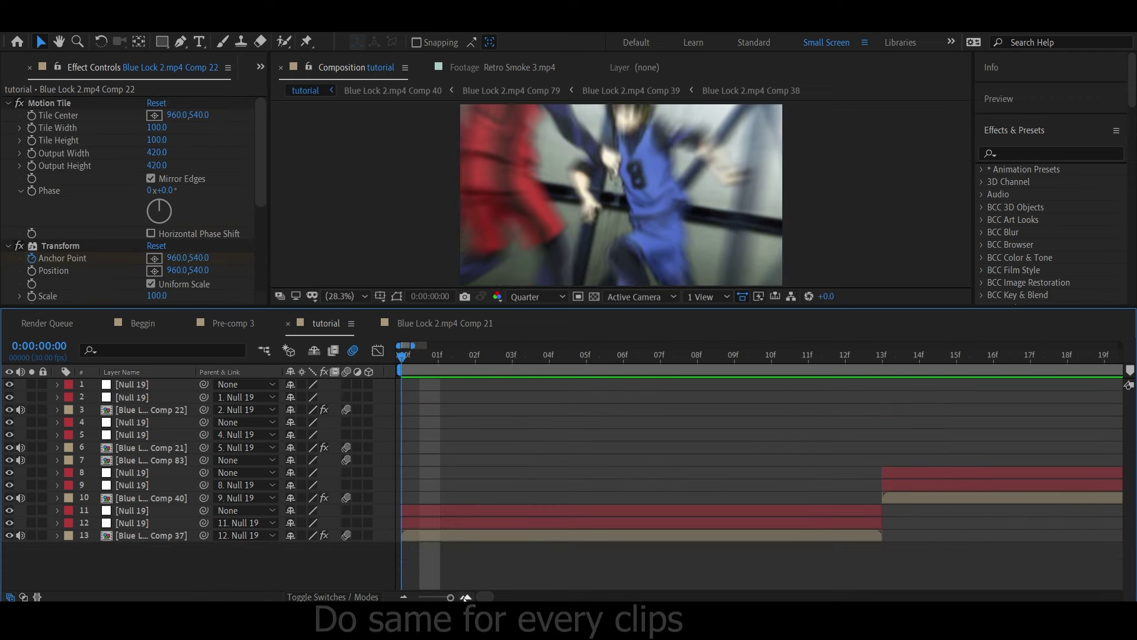
{"action": "right_click", "coordinate": [261, 554]}
- Add an adjustment layer ending at the current time and duplicate it
{"action": "left_click", "coordinate": [474, 468]}
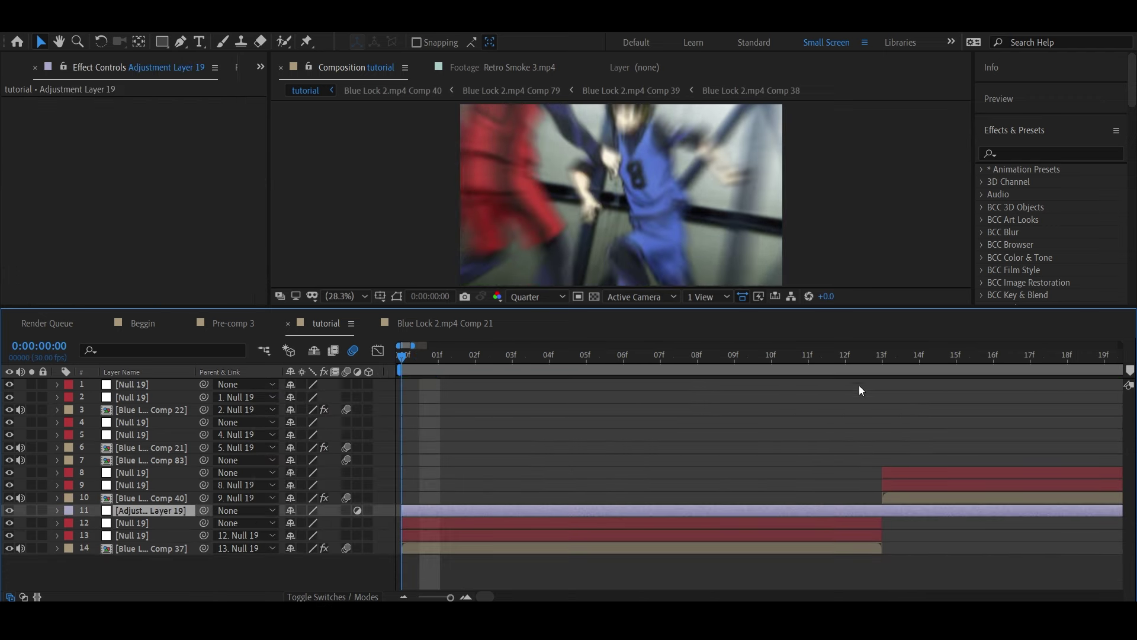
{"action": "key", "text": "alt+]"}
{"action": "left_click", "coordinate": [523, 508]}
{"action": "key", "text": "ctrl+d"}
{"action": "key", "text": "ctrl+d"}
{"action": "key", "text": "ctrl+d"}
{"action": "key", "text": "ctrl+d"}
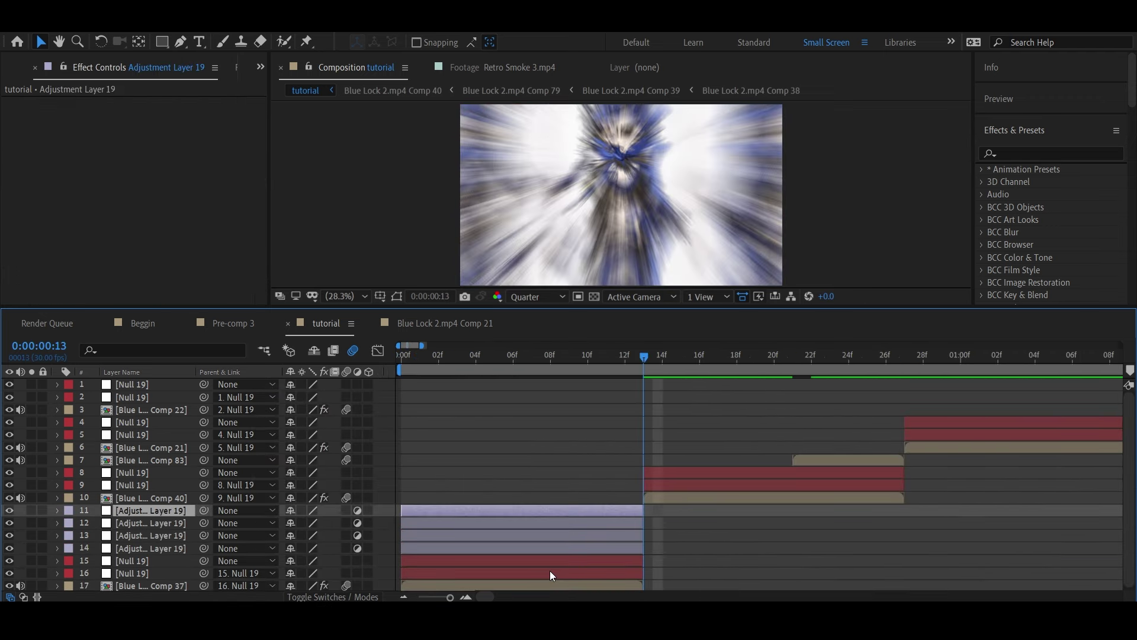
{"action": "key", "text": "Home"}
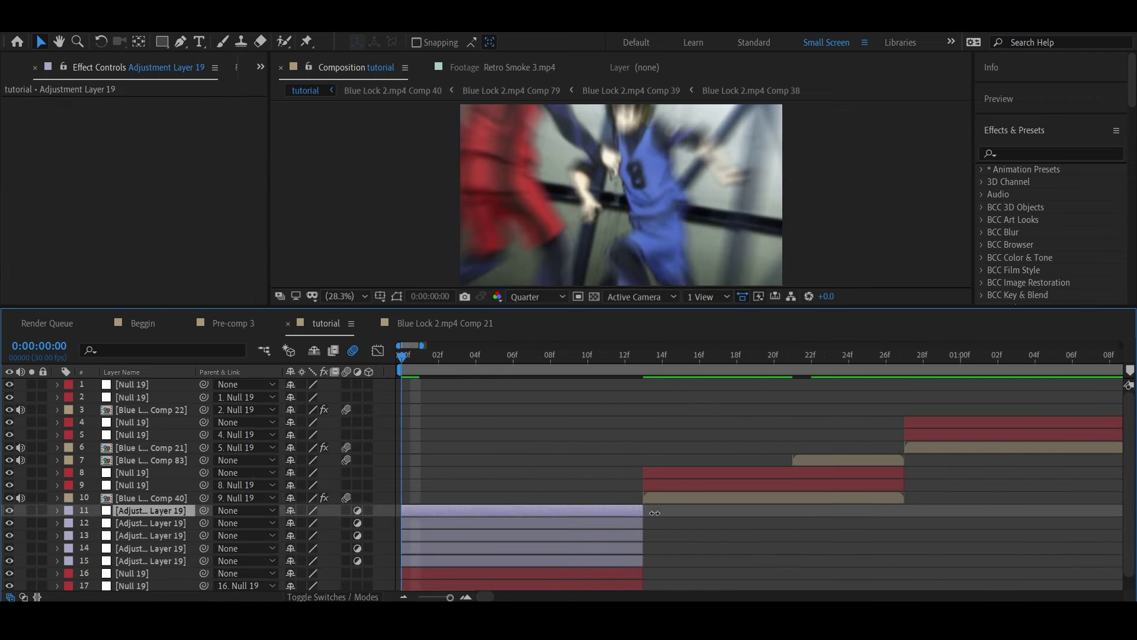
{"action": "left_click", "coordinate": [533, 555]}
- Apply Turbulent Displace and keyframe Amount 65, Size 150 and Evolution on the first frame
{"action": "key", "text": "ctrl+space"}
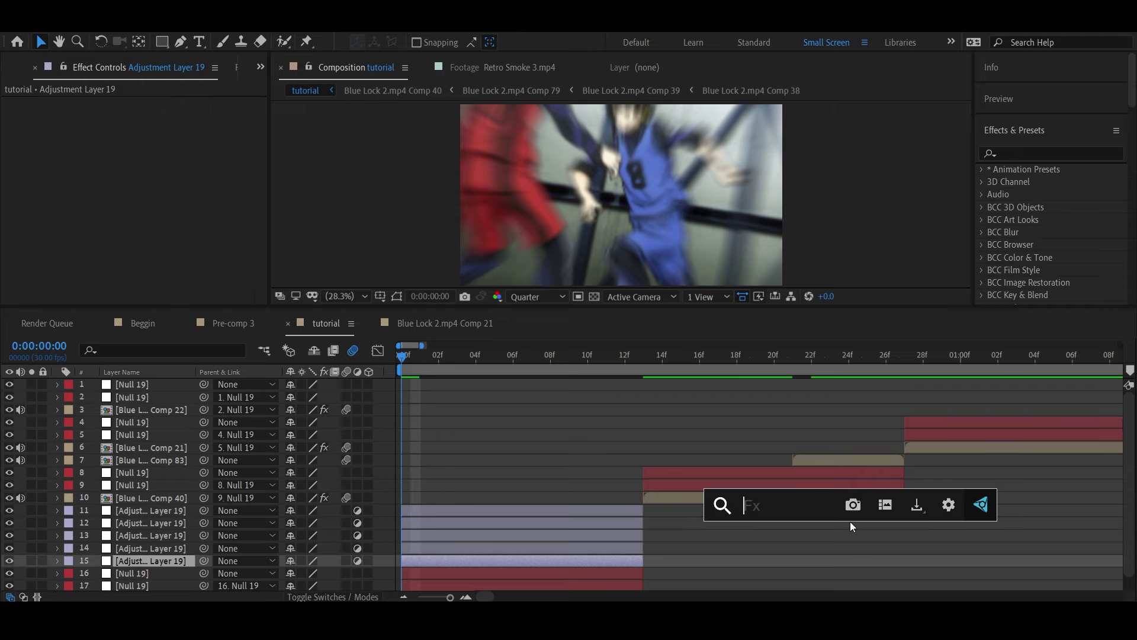
{"action": "type", "text": "tur"}
{"action": "key", "text": "Return"}
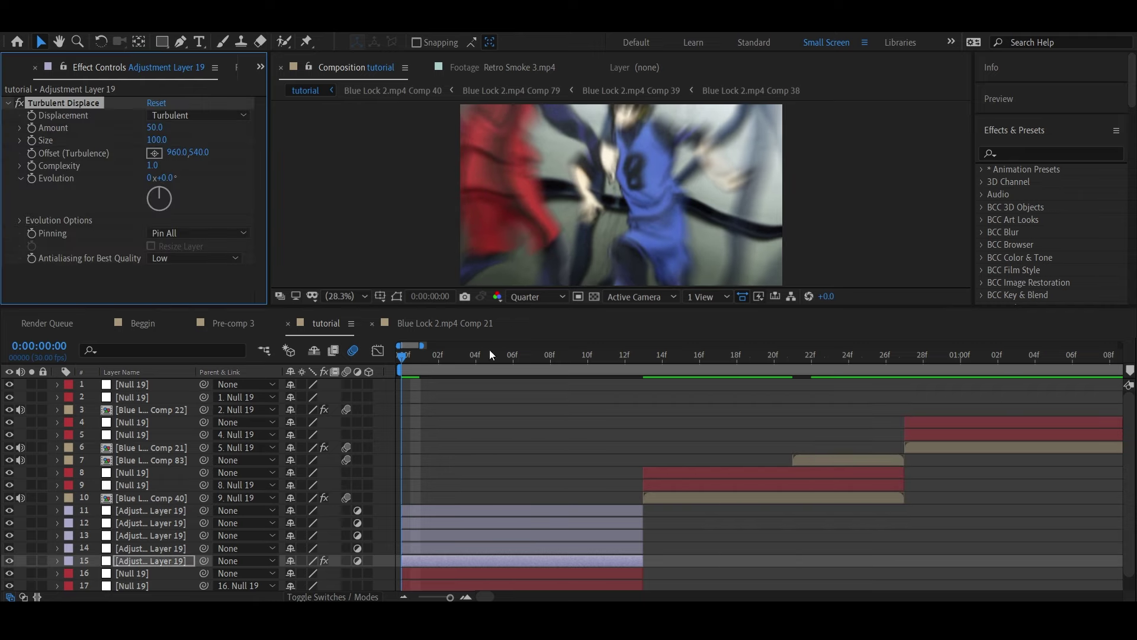
{"action": "left_click", "coordinate": [32, 127]}
{"action": "left_click", "coordinate": [32, 140]}
{"action": "left_click", "coordinate": [31, 177]}
{"action": "left_click", "coordinate": [155, 128]}
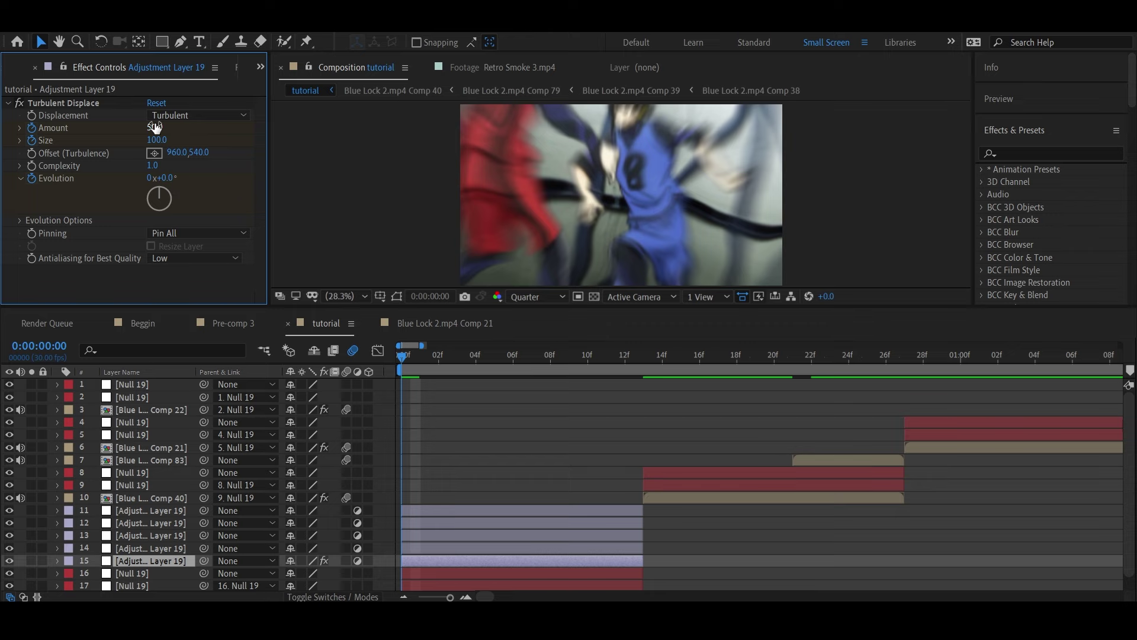
{"action": "type", "text": "65"}
{"action": "key", "text": "Tab"}
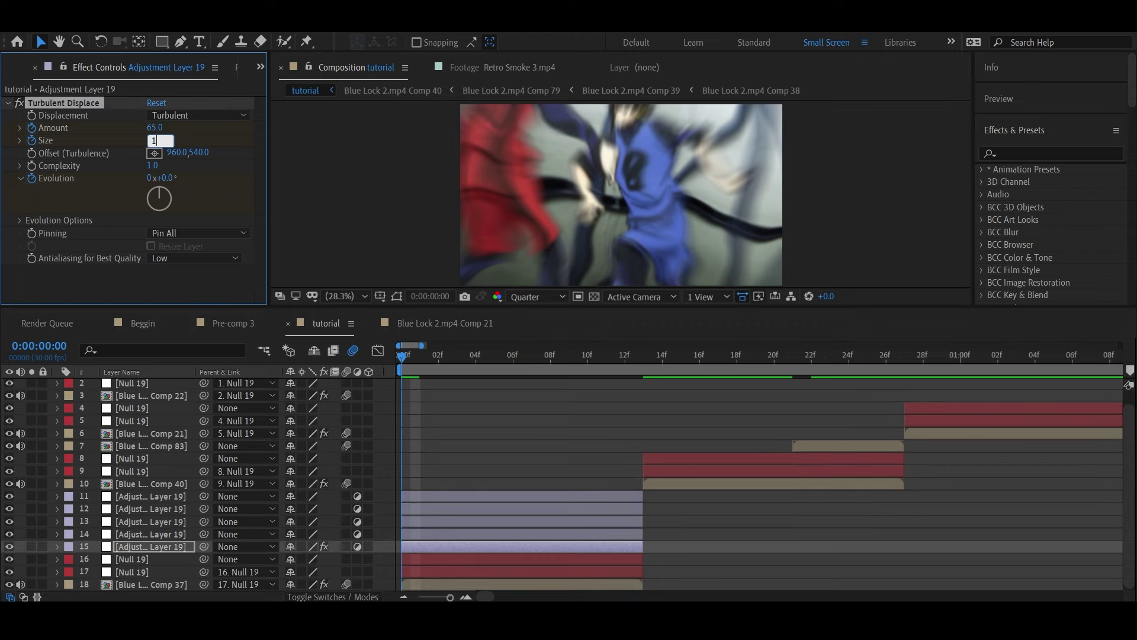
{"action": "type", "text": "150"}
{"action": "key", "text": "Return"}
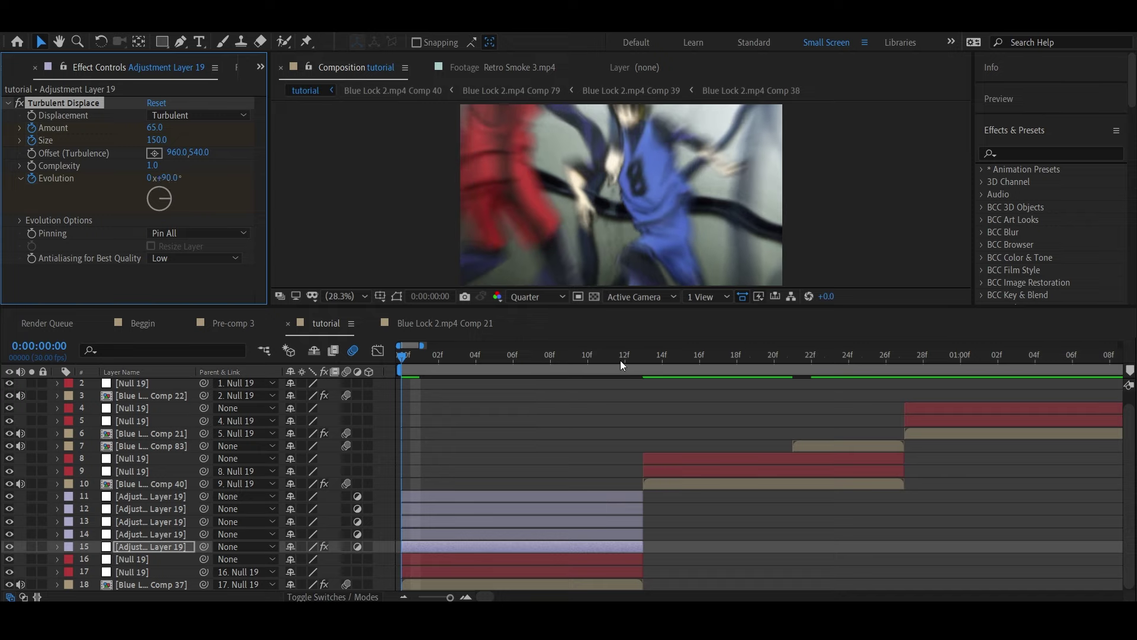
- At frame 12 set Evolution to 300°, Size to 400 and Amount to 0
{"action": "left_click", "coordinate": [625, 355]}
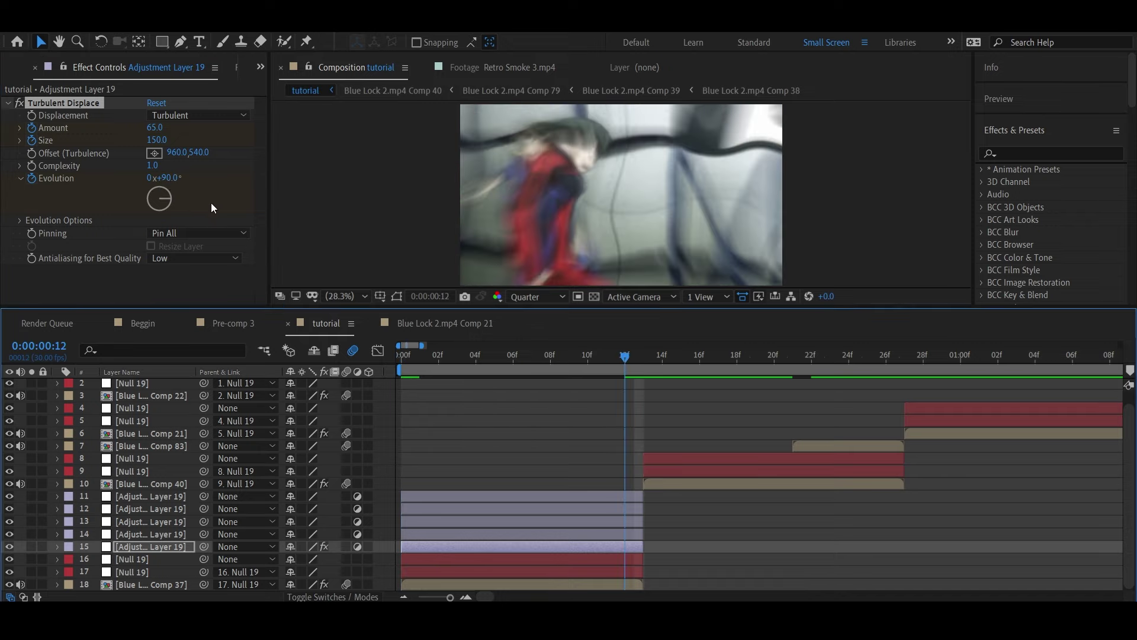
{"action": "left_click", "coordinate": [169, 178]}
{"action": "key", "text": "Return"}
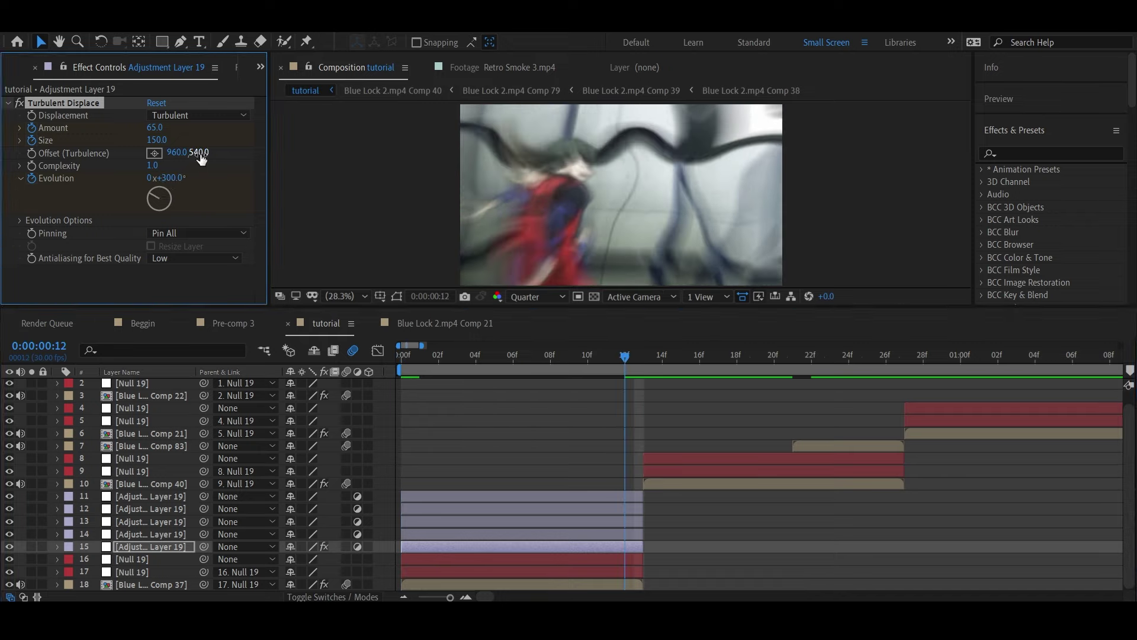
{"action": "left_click", "coordinate": [157, 140]}
{"action": "type", "text": "400"}
{"action": "key", "text": "Return"}
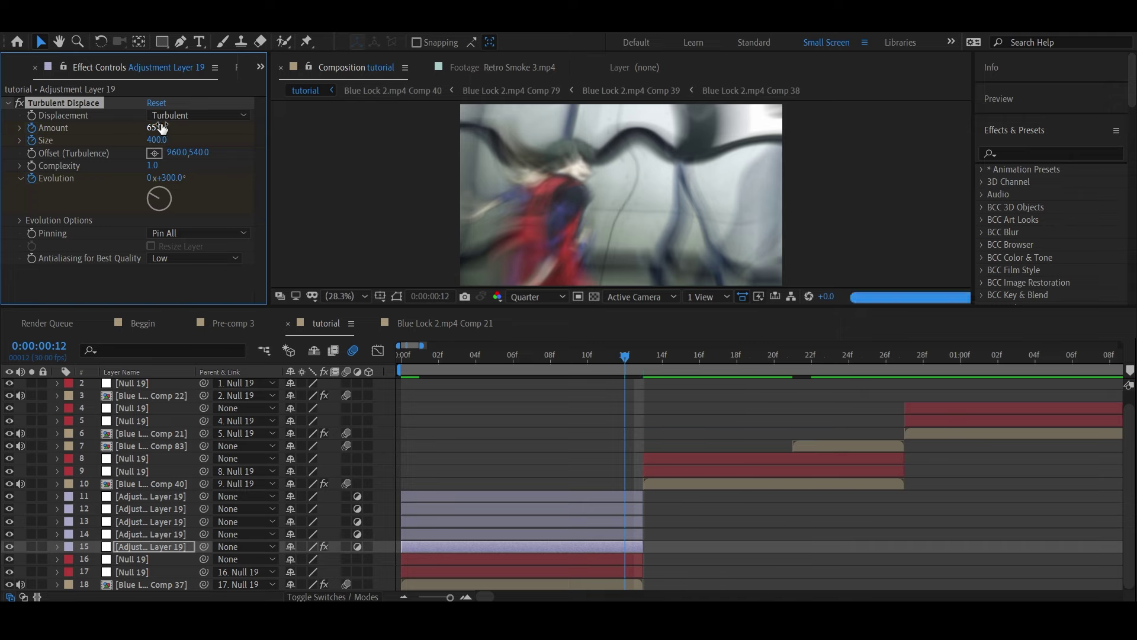
{"action": "left_click", "coordinate": [155, 128]}
{"action": "type", "text": "0"}
{"action": "key", "text": "Return"}
- Shift the end keyframes to frame 13 and give all keyframes Easy Ease
{"action": "key", "text": "u"}
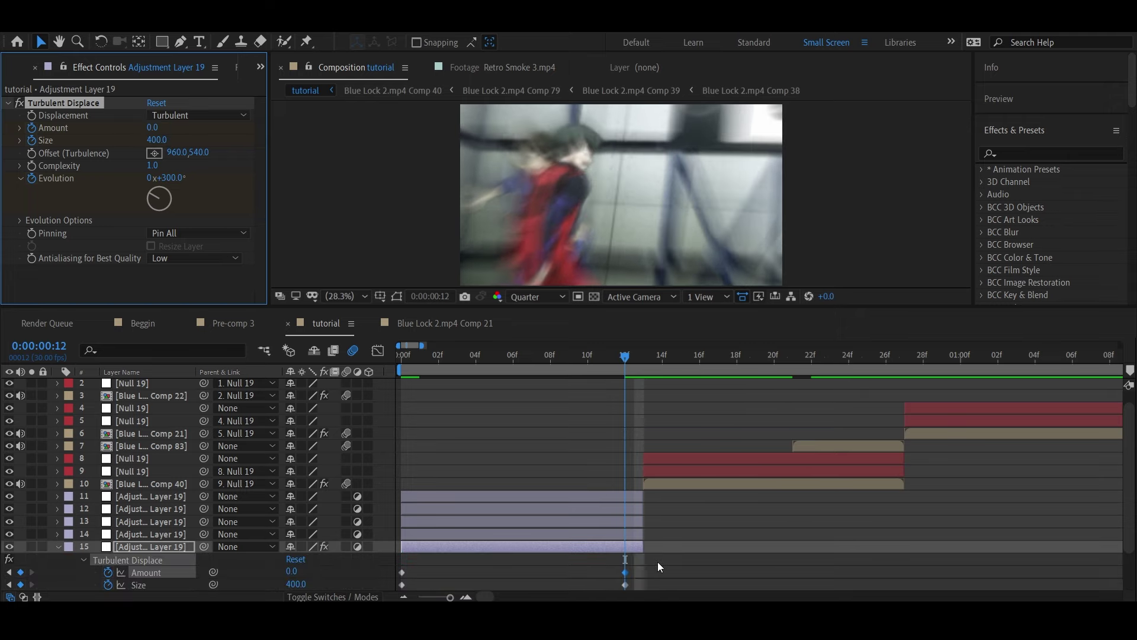
{"action": "scroll", "coordinate": [1133, 555], "scroll_direction": "down", "scroll_amount": 2}
{"action": "mouse_move", "coordinate": [625, 523]}
{"action": "left_mouse_down"}
{"action": "mouse_move", "coordinate": [643, 523]}
{"action": "mouse_move", "coordinate": [396, 552]}
{"action": "left_mouse_up"}
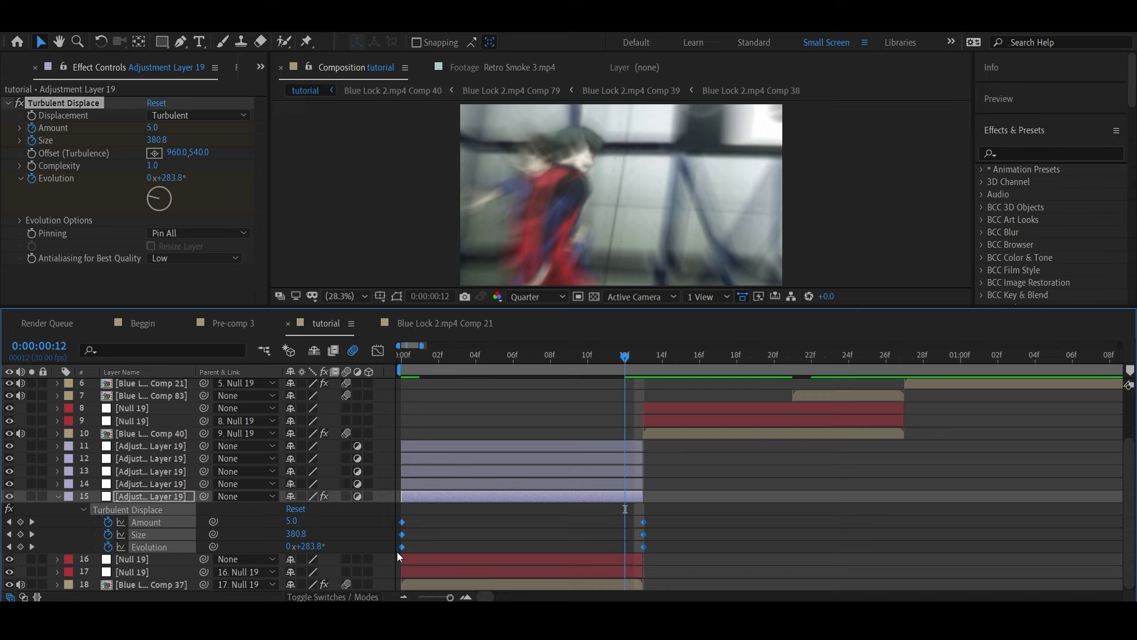
{"action": "key", "text": "F9"}
{"action": "left_click", "coordinate": [377, 350]}
- Drag the Amount, Size and Evolution Bezier handles for a steep start and slow settle
{"action": "left_click", "coordinate": [409, 355]}
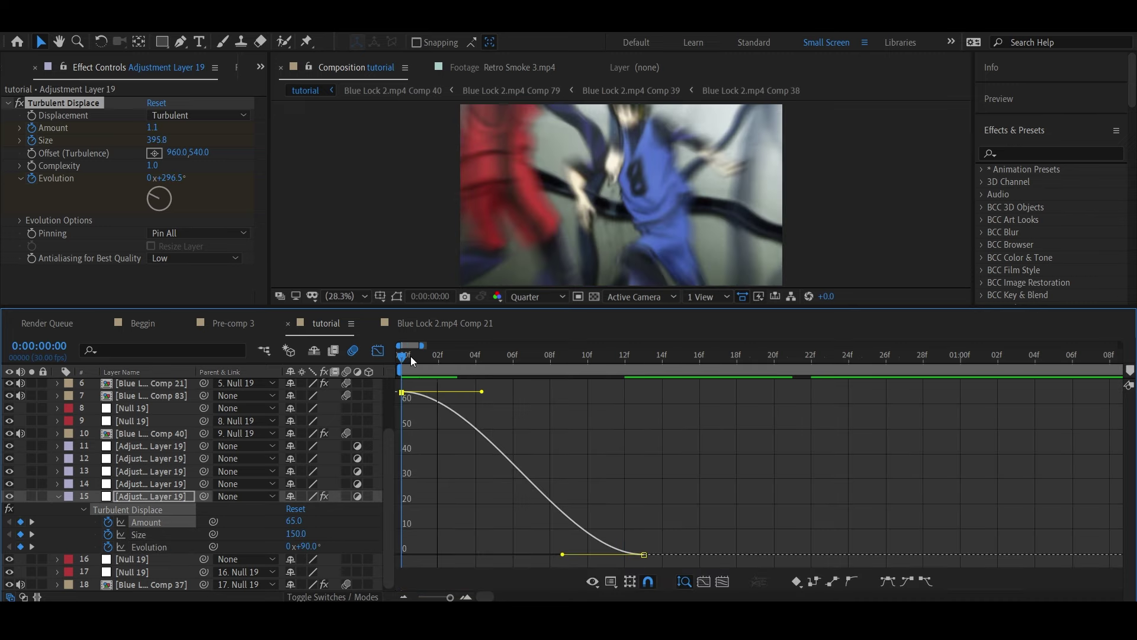
{"action": "left_click_drag", "start_coordinate": [437, 410], "coordinate": [407, 447]}
{"action": "mouse_move", "coordinate": [562, 554]}
{"action": "left_mouse_down"}
{"action": "mouse_move", "coordinate": [440, 557]}
{"action": "mouse_move", "coordinate": [428, 497]}
{"action": "left_mouse_up"}
{"action": "left_click", "coordinate": [139, 534]}
{"action": "left_click_drag", "start_coordinate": [563, 390], "coordinate": [545, 390]}
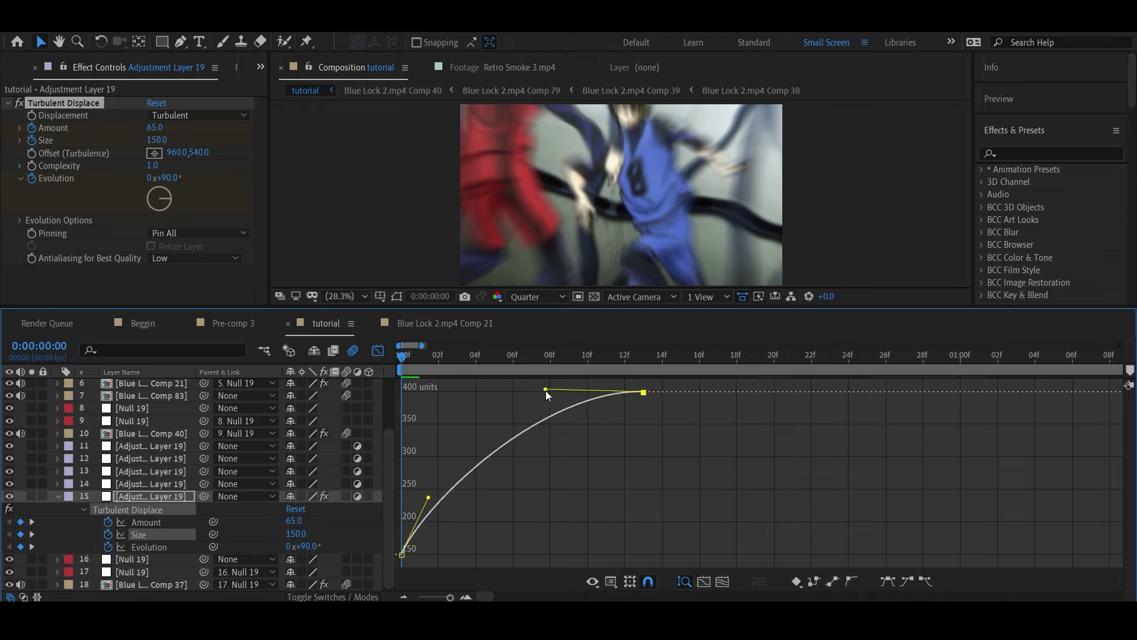
{"action": "left_click_drag", "start_coordinate": [428, 497], "coordinate": [407, 461]}
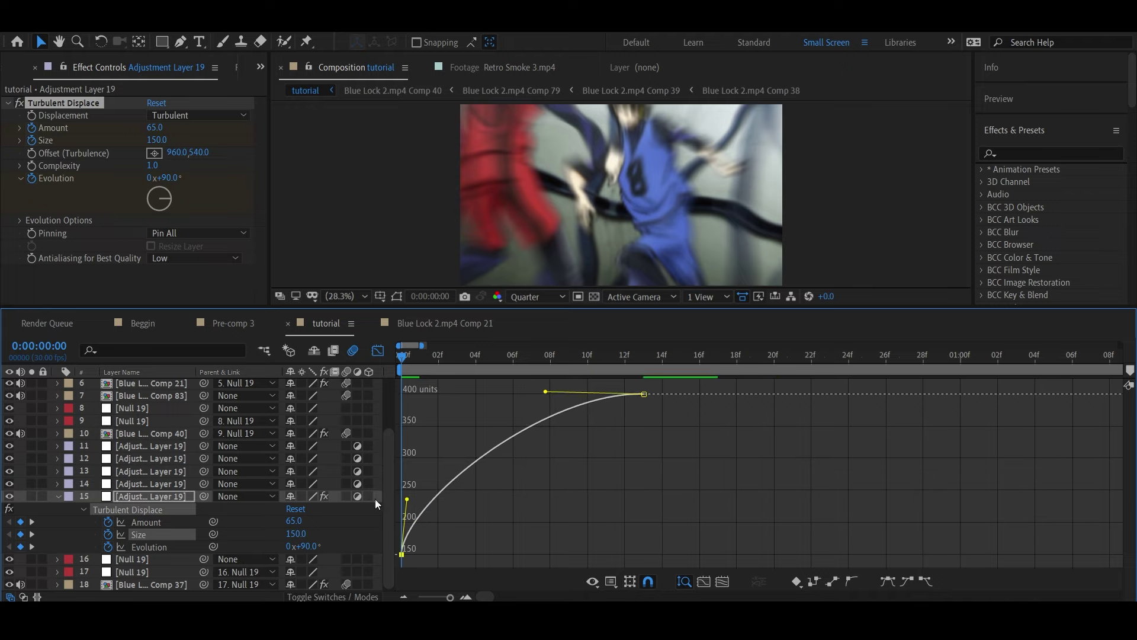
{"action": "left_click", "coordinate": [173, 546]}
{"action": "left_click_drag", "start_coordinate": [480, 554], "coordinate": [407, 509]}
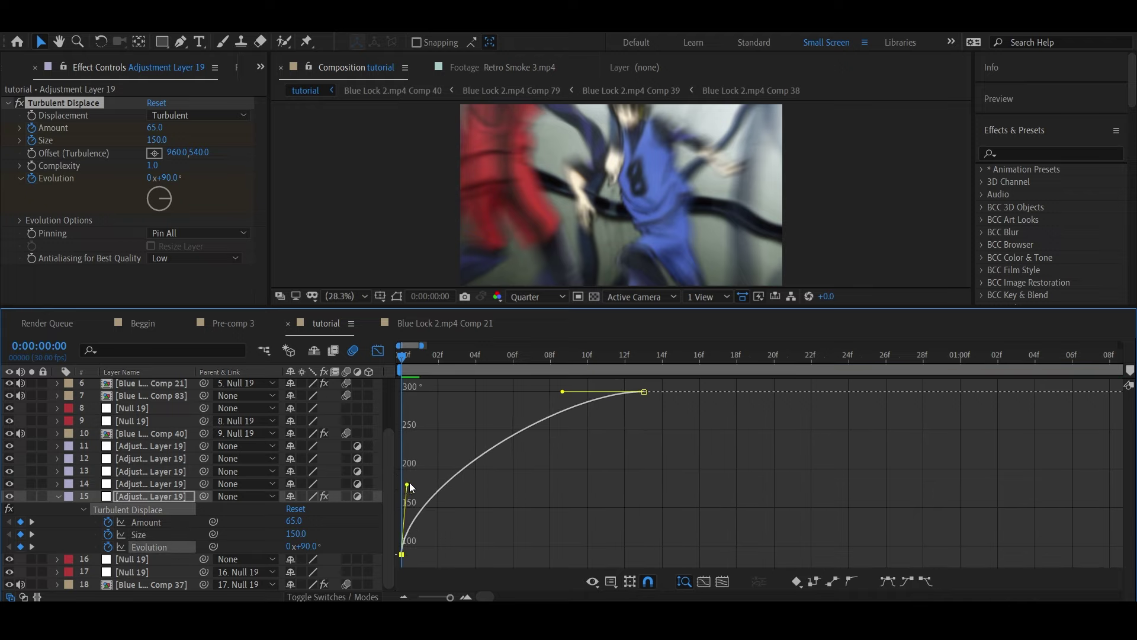
{"action": "left_click_drag", "start_coordinate": [562, 392], "coordinate": [585, 392]}
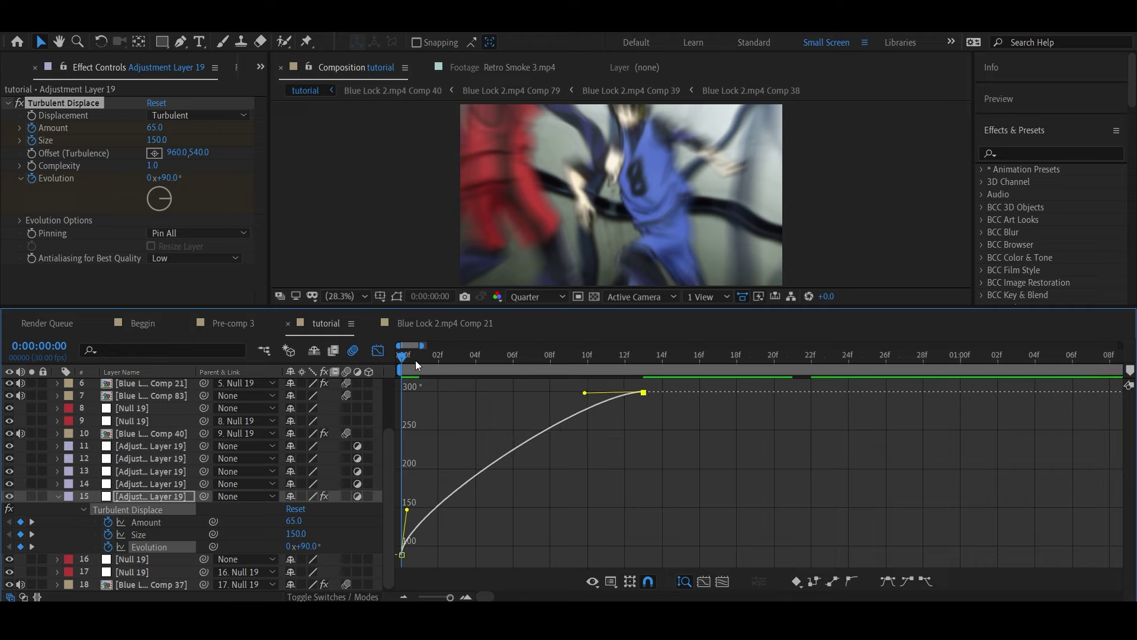
- Preview the transition up to frame 13, then restore the full preview range and layer bar view
{"action": "key", "text": "space"}
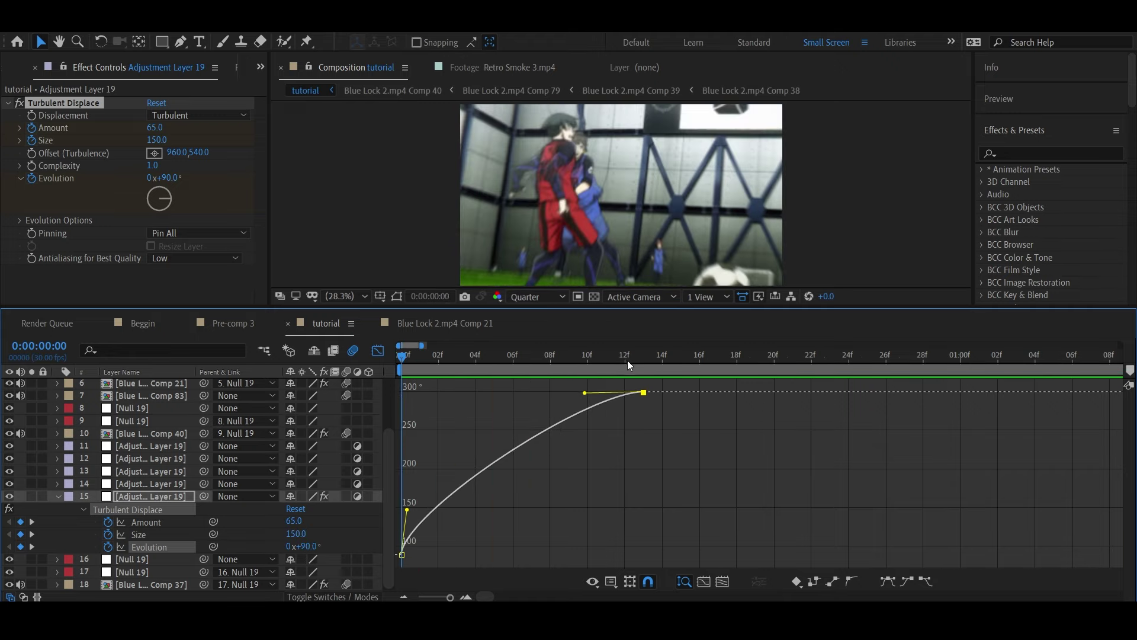
{"action": "left_click", "coordinate": [625, 357]}
{"action": "key", "text": "n"}
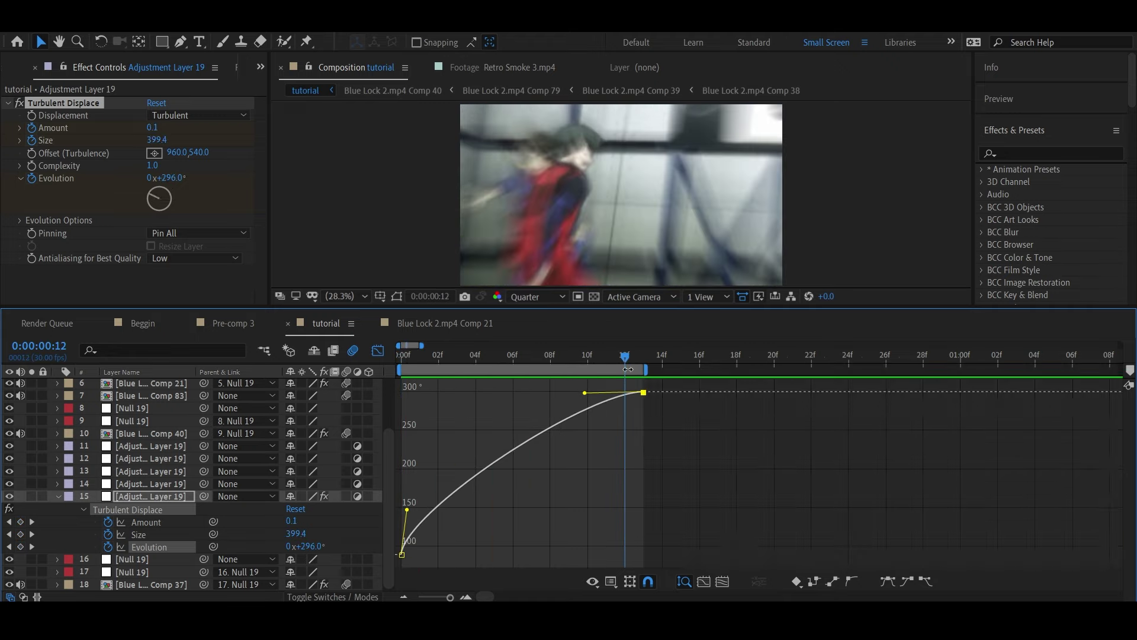
{"action": "key", "text": "space"}
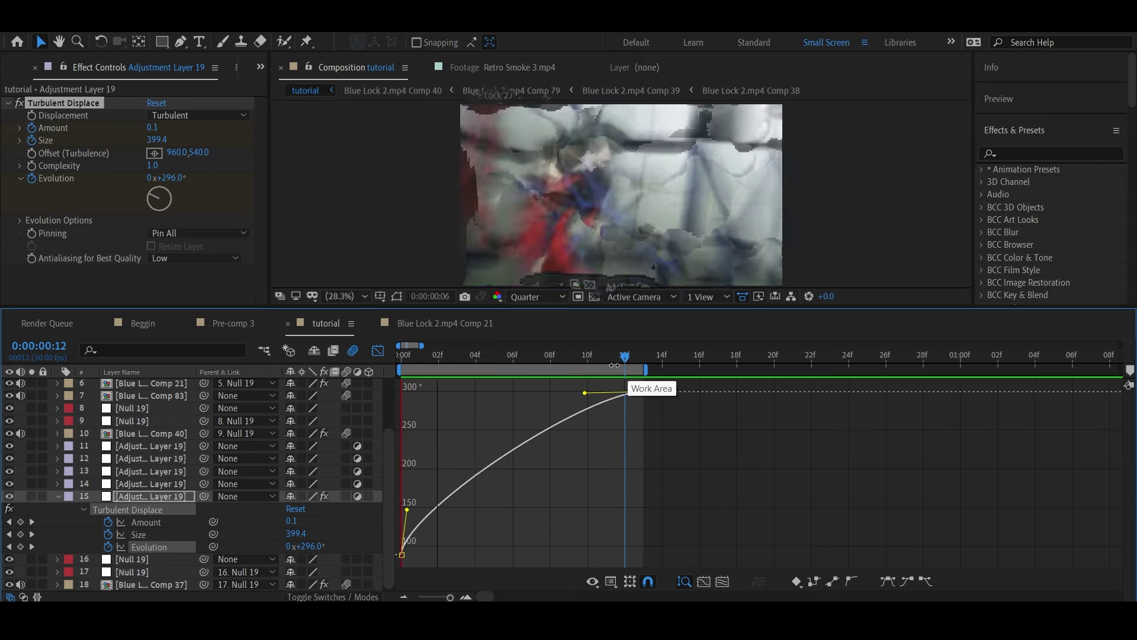
{"action": "double_click", "coordinate": [614, 365]}
{"action": "left_click", "coordinate": [377, 350]}
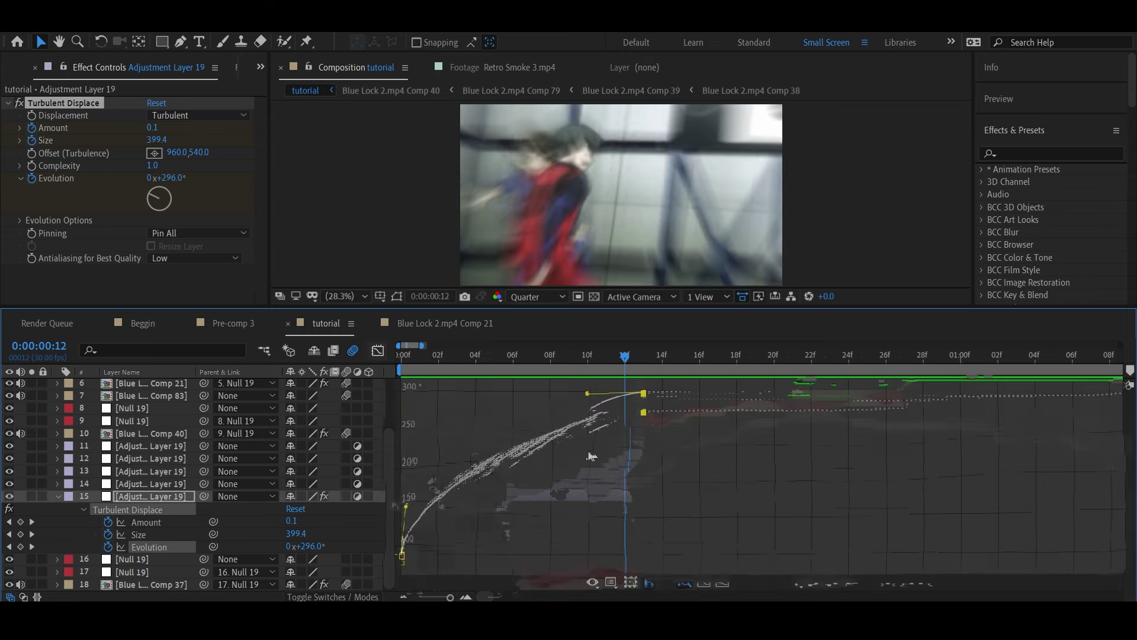
{"action": "key", "text": "Home"}
{"action": "left_click", "coordinate": [446, 482]}
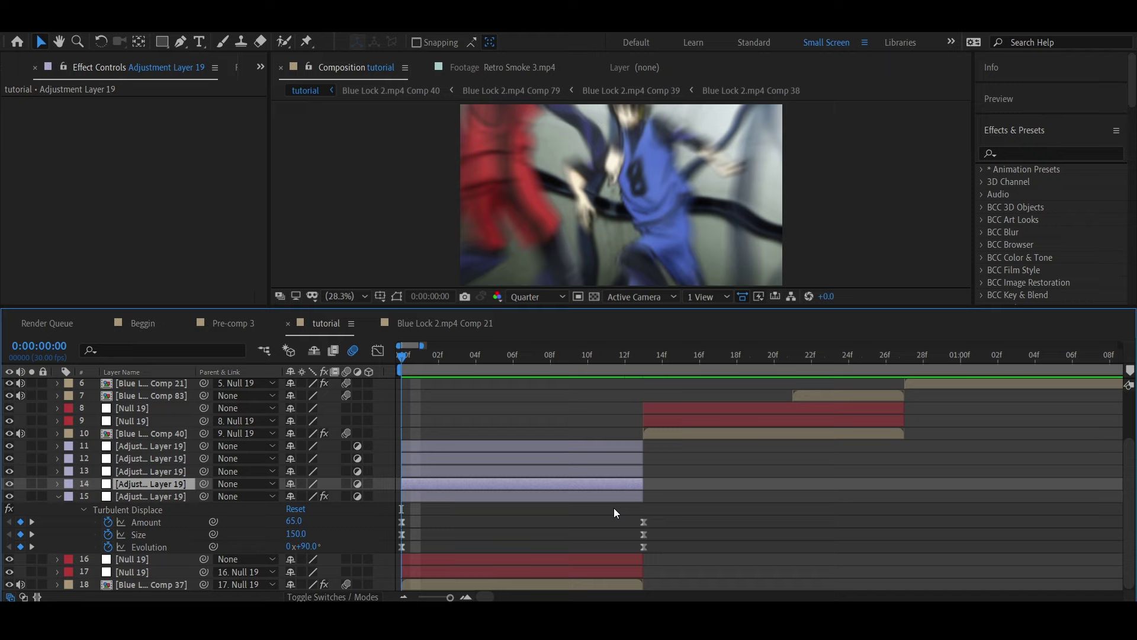
- Apply Optics Compensation with Reverse Lens Distortion on and FOV Orientation set to Vertical
{"action": "key", "text": "ctrl+space"}
{"action": "type", "text": "optic"}
{"action": "key", "text": "Down"}
{"action": "key", "text": "Return"}
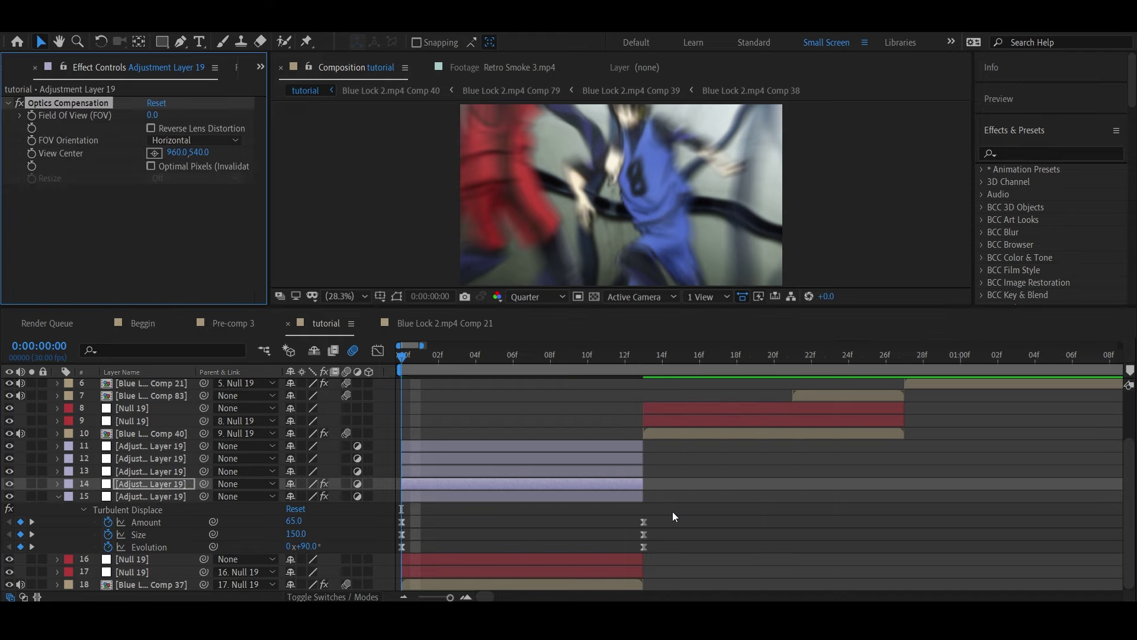
{"action": "left_click", "coordinate": [151, 128]}
{"action": "left_click", "coordinate": [177, 141]}
{"action": "left_click", "coordinate": [165, 167]}
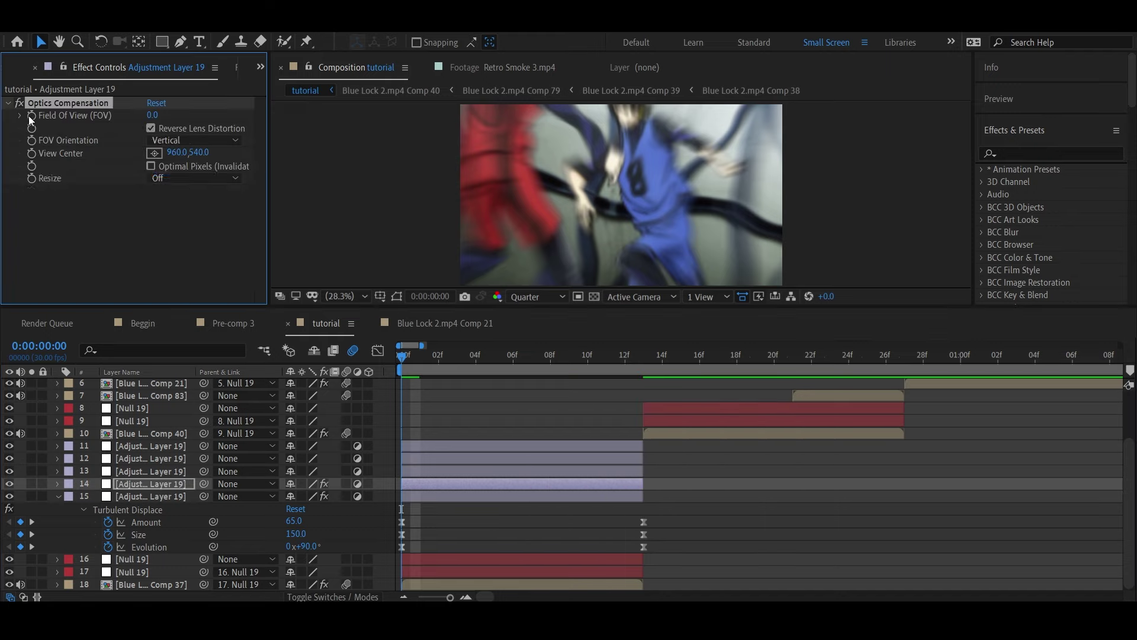
- Keyframe Field of View from 0 to 50 at frame 12 and Easy Ease both keyframes
{"action": "left_click", "coordinate": [626, 359]}
{"action": "left_click", "coordinate": [152, 115]}
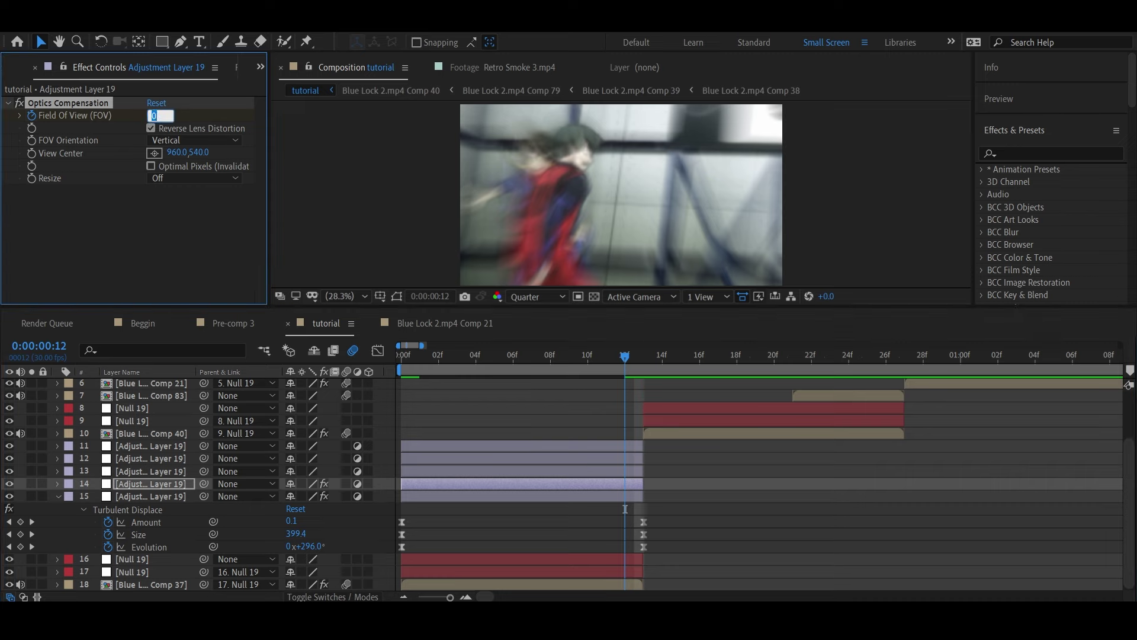
{"action": "type", "text": "50"}
{"action": "key", "text": "Return"}
{"action": "key", "text": "u"}
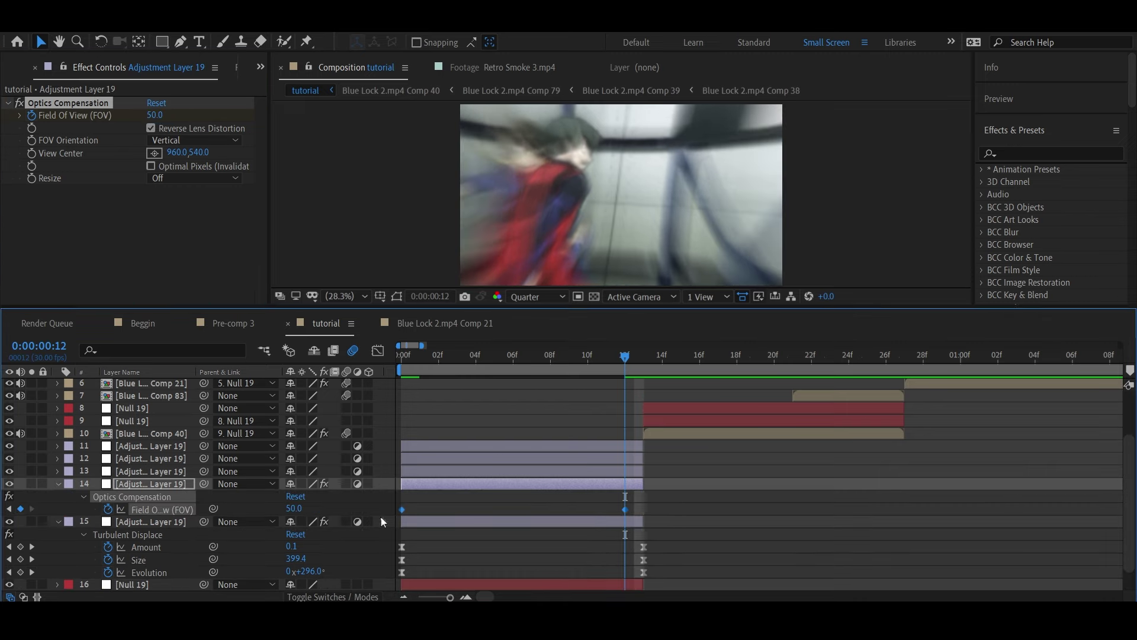
{"action": "left_click_drag", "start_coordinate": [623, 513], "coordinate": [397, 504]}
{"action": "key", "text": "F9"}
- Shape the Field of View curve to ramp late and sharply into frame 12, then preview
{"action": "key", "text": "shift+F3"}
{"action": "left_click_drag", "start_coordinate": [562, 392], "coordinate": [664, 453]}
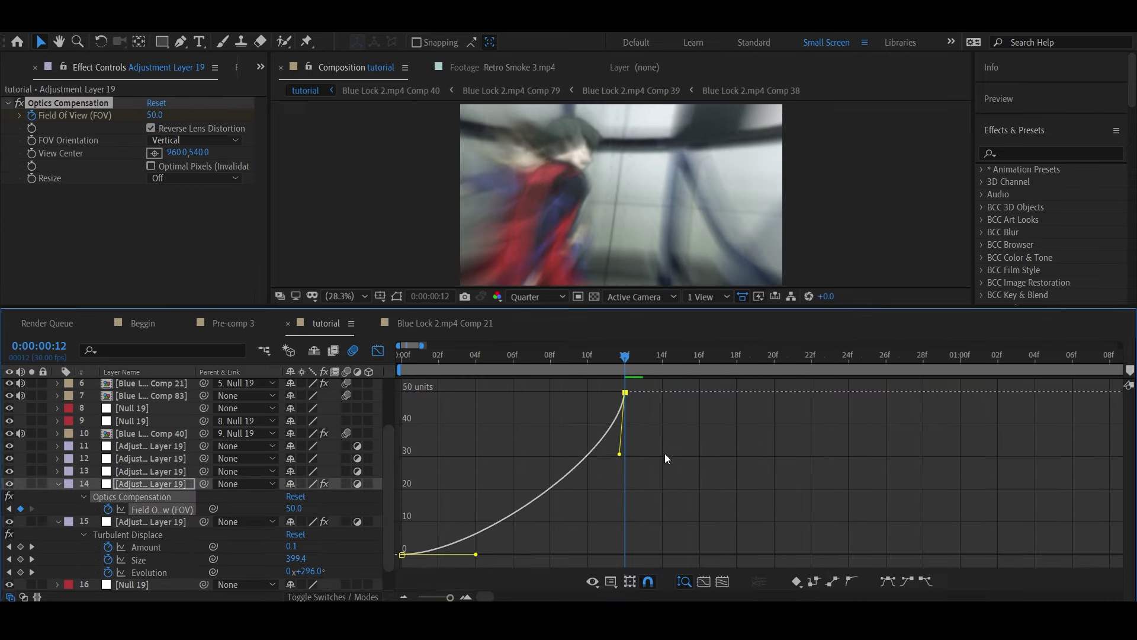
{"action": "left_click_drag", "start_coordinate": [482, 556], "coordinate": [624, 554]}
{"action": "key", "text": "space"}
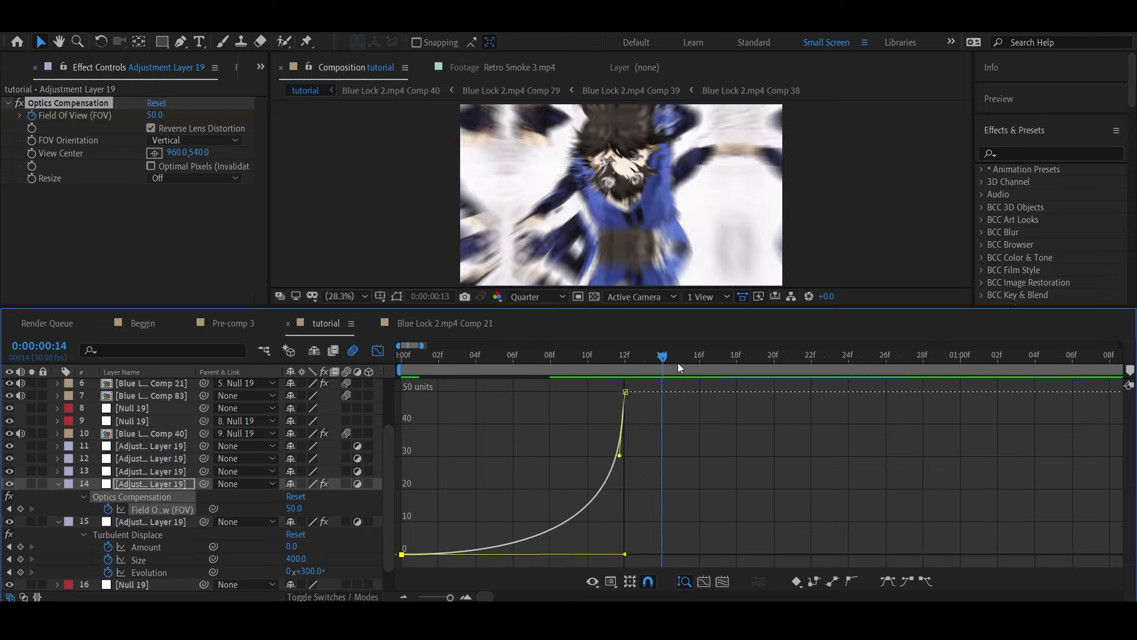
{"action": "left_click", "coordinate": [378, 350]}
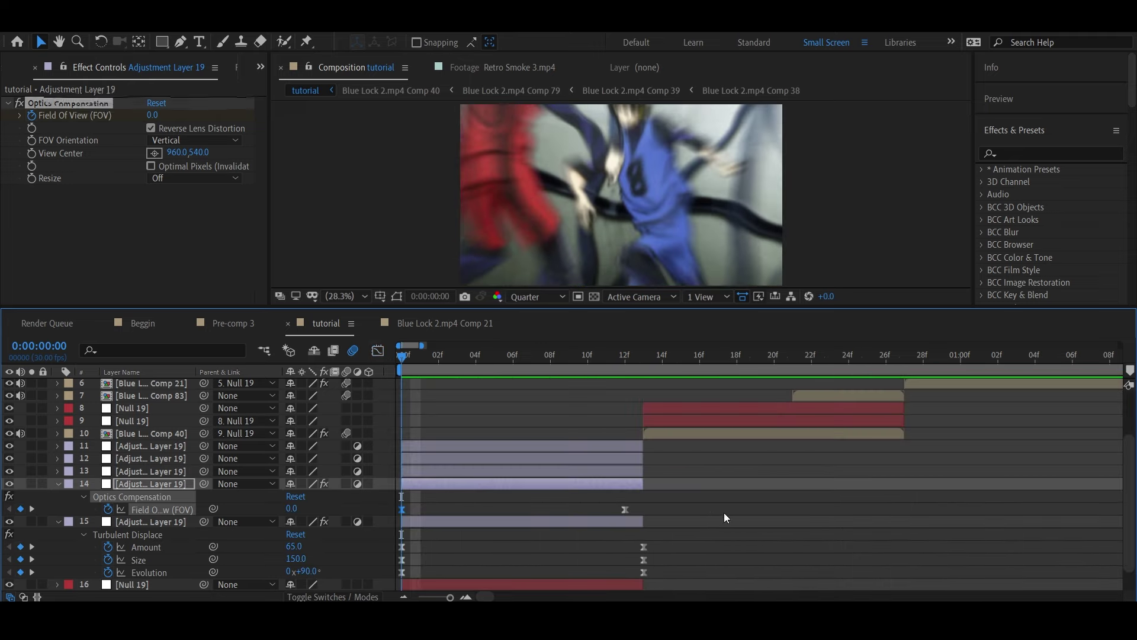
{"action": "left_click", "coordinate": [482, 473]}
{"action": "key", "text": "ctrl+space"}
- Apply Twitch with speed 40 and keyframe its Amount at 50 on the first frame
{"action": "type", "text": "tw"}
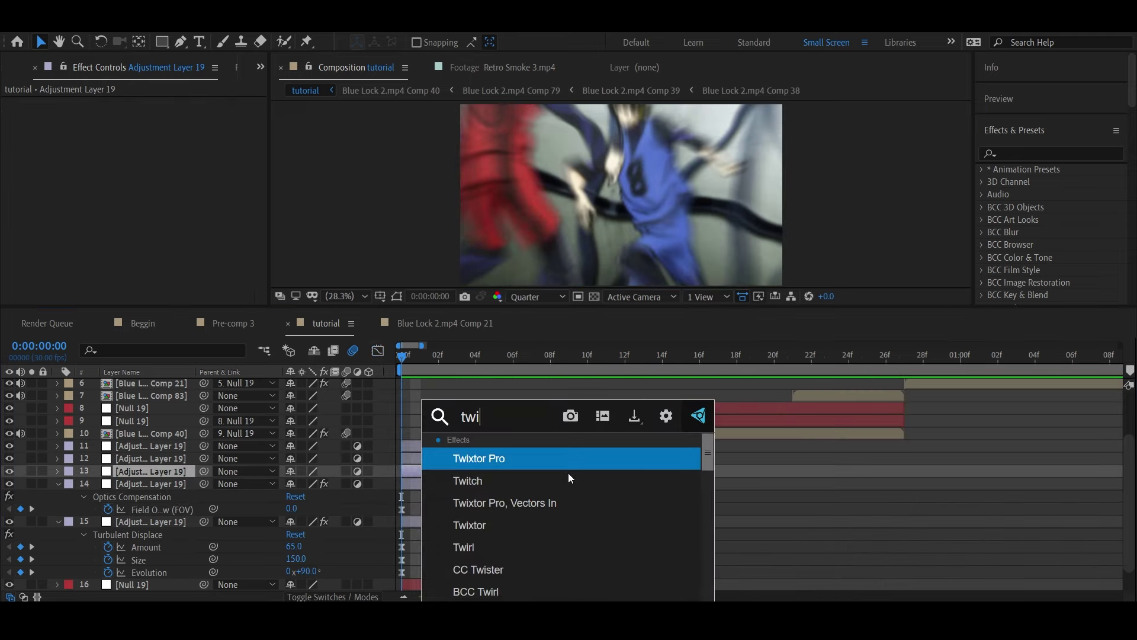
{"action": "key", "text": "Return"}
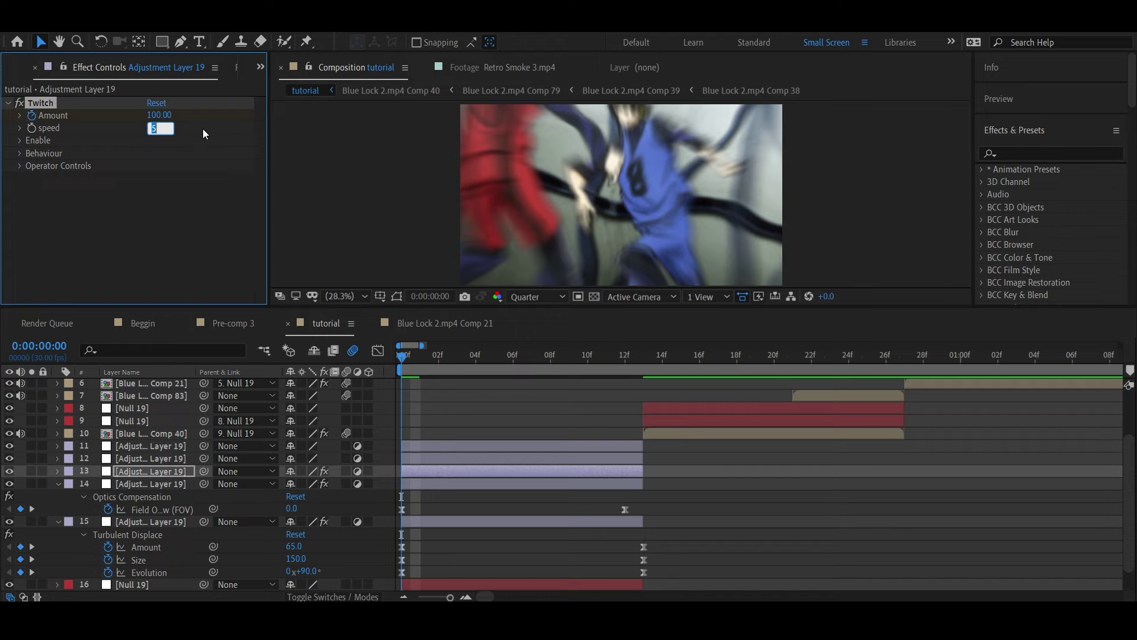
{"action": "type", "text": "40"}
{"action": "key", "text": "Return"}
{"action": "left_click", "coordinate": [161, 115]}
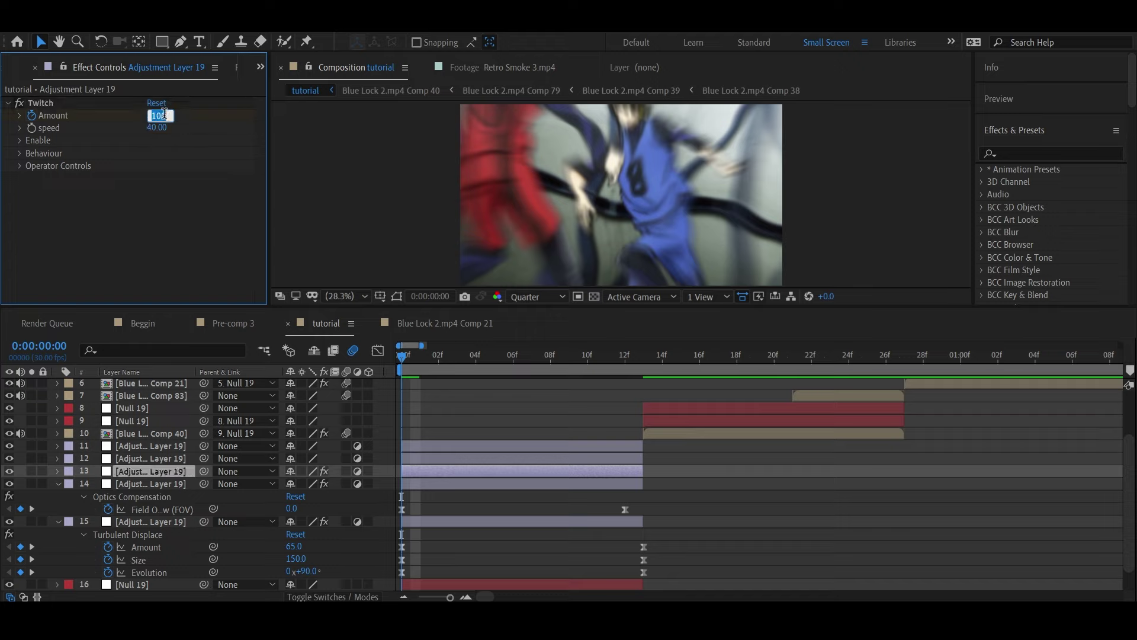
{"action": "type", "text": "50"}
{"action": "key", "text": "Return"}
{"action": "key", "text": "u"}
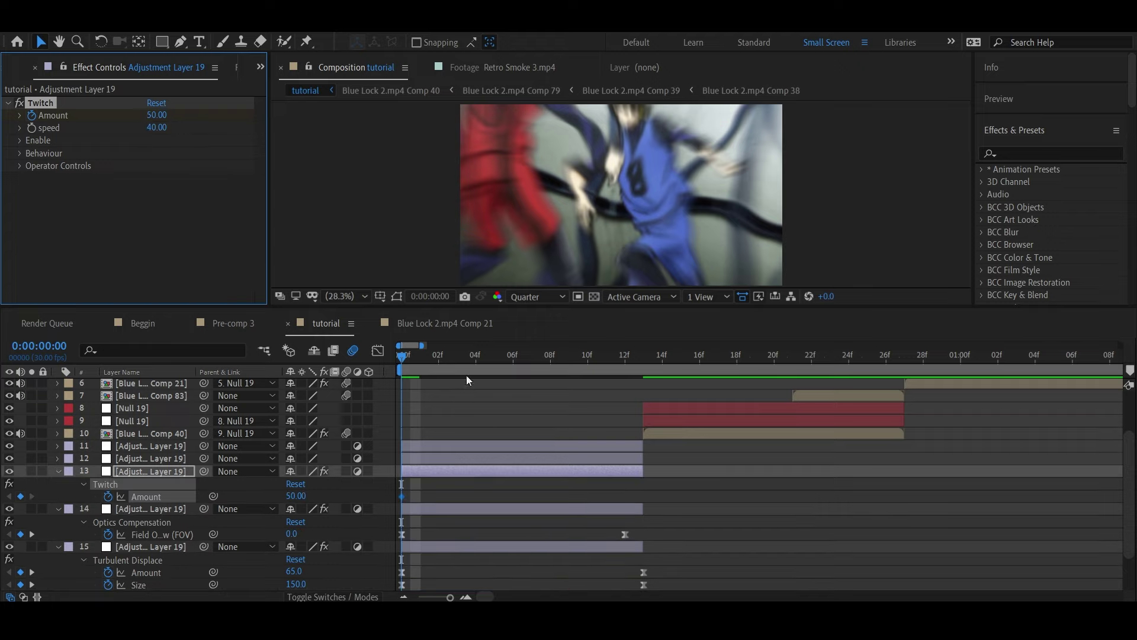
{"action": "left_click_drag", "start_coordinate": [497, 360], "coordinate": [513, 363]}
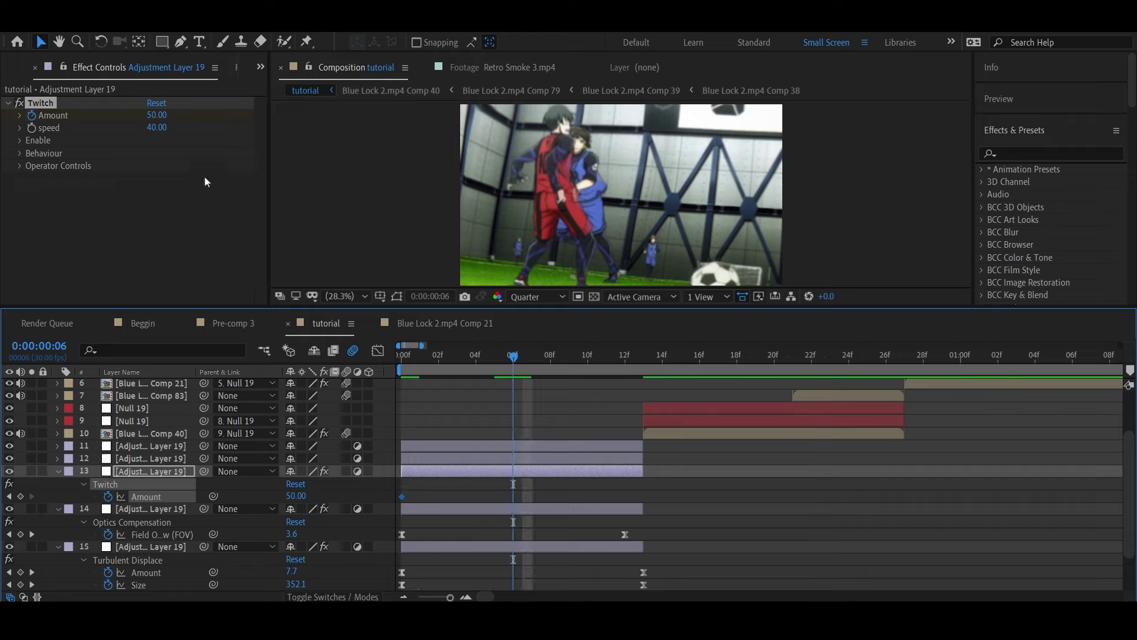
- Move the end Amount keyframe to frame 9 and make the curve drop steeply, easing in
{"action": "left_click", "coordinate": [157, 116]}
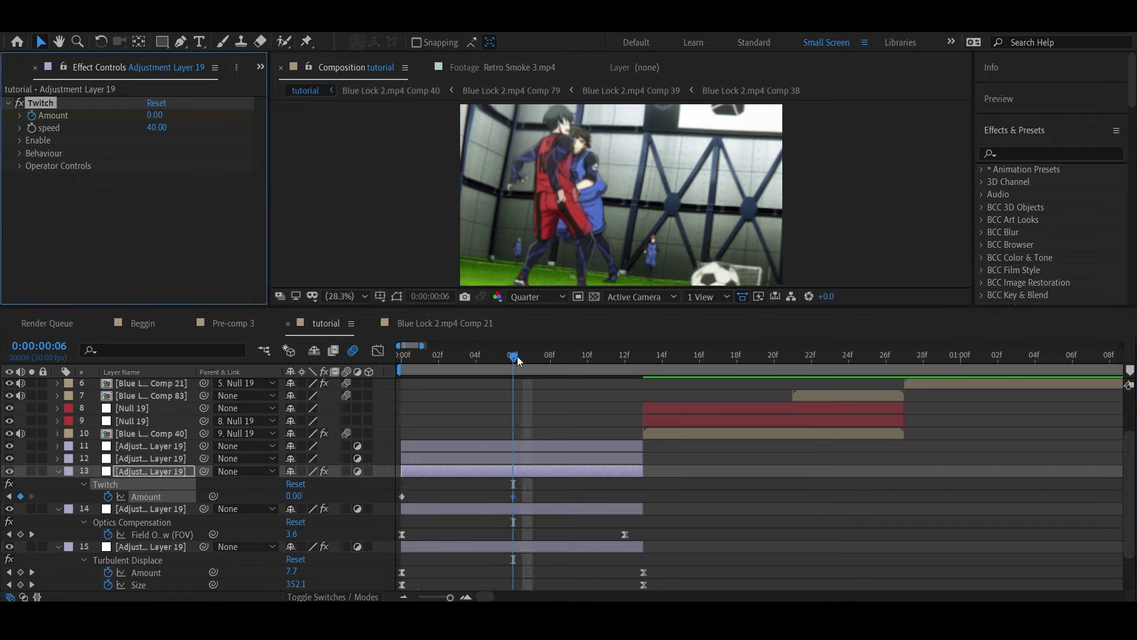
{"action": "left_click_drag", "start_coordinate": [570, 359], "coordinate": [568, 358]}
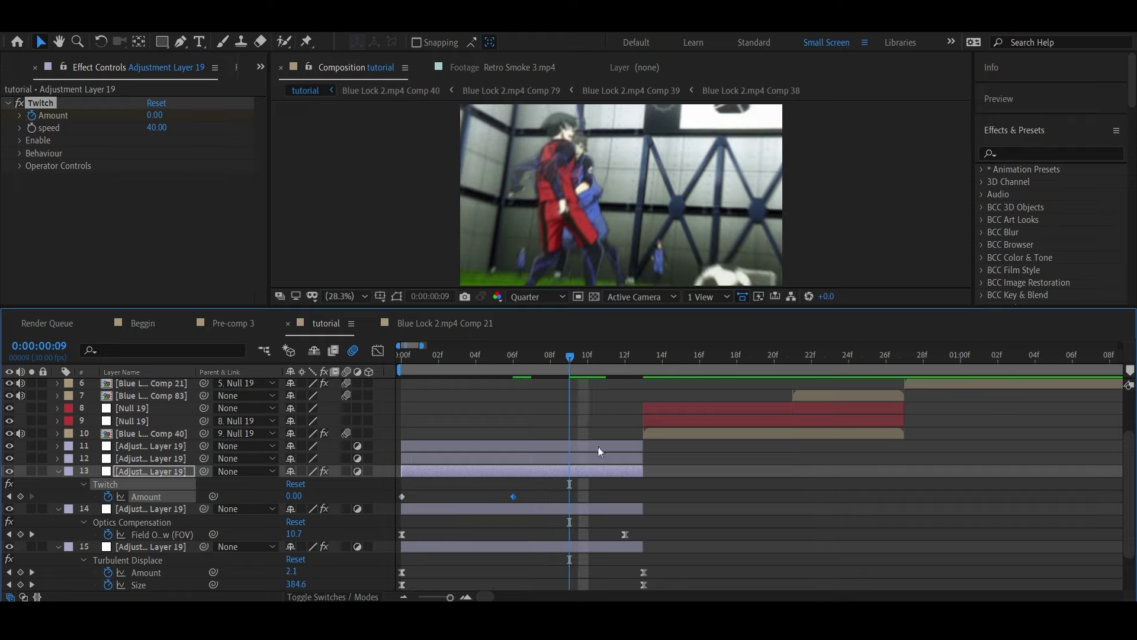
{"action": "left_click", "coordinate": [514, 496]}
{"action": "mouse_move", "coordinate": [513, 497]}
{"action": "left_mouse_down"}
{"action": "mouse_move", "coordinate": [570, 496]}
{"action": "mouse_move", "coordinate": [396, 505]}
{"action": "left_mouse_up"}
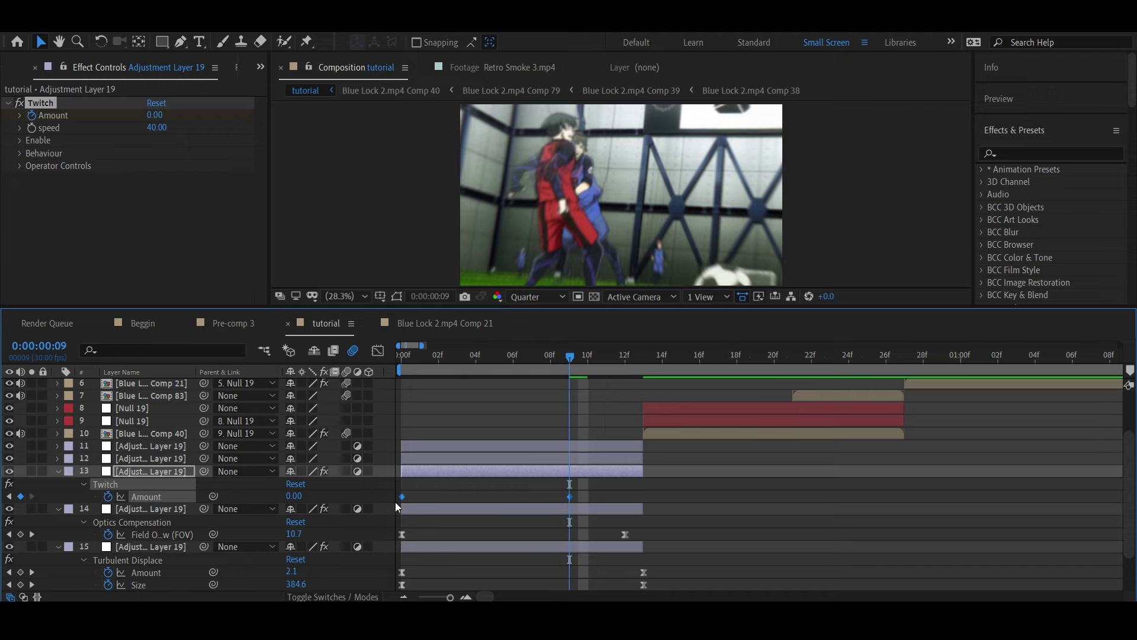
{"action": "left_click", "coordinate": [377, 350]}
{"action": "left_click", "coordinate": [396, 363]}
{"action": "left_click_drag", "start_coordinate": [457, 392], "coordinate": [407, 421]}
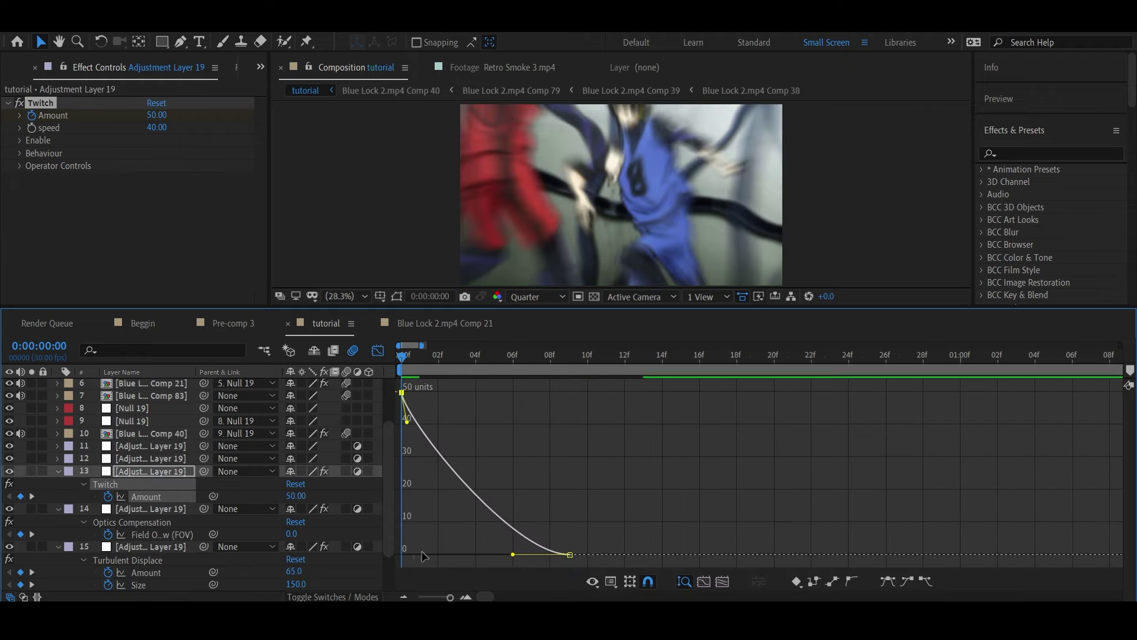
{"action": "mouse_move", "coordinate": [513, 554]}
{"action": "left_mouse_down"}
{"action": "mouse_move", "coordinate": [400, 517]}
{"action": "mouse_move", "coordinate": [401, 553]}
{"action": "left_mouse_up"}
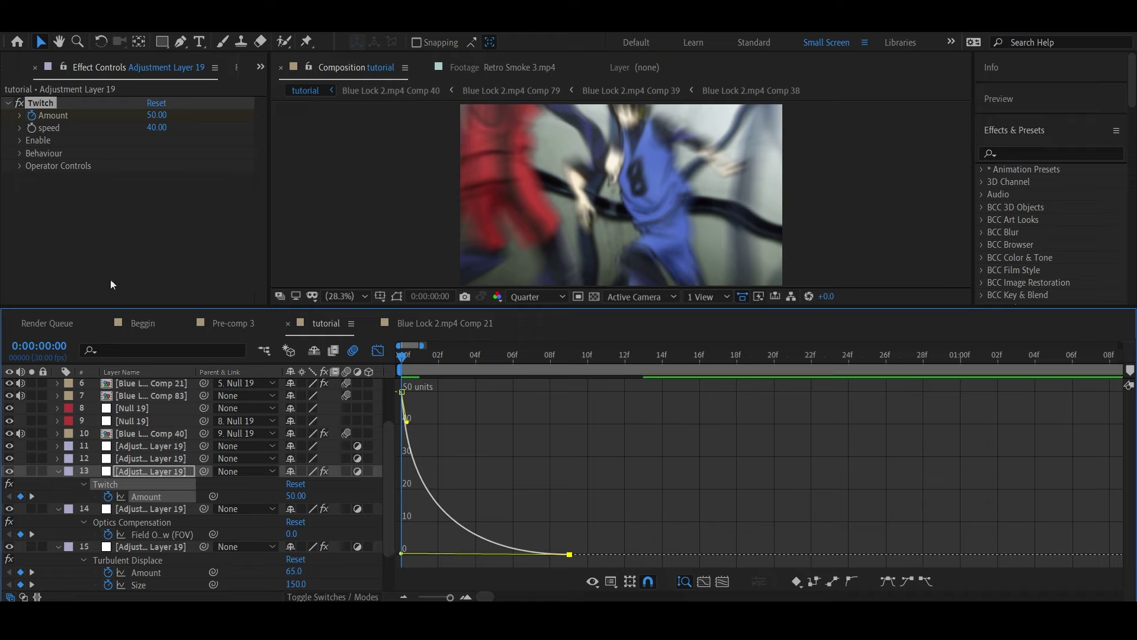
- Turn on Twitch's Slide option and steepen the Amount curve's initial drop further
{"action": "left_click", "coordinate": [20, 140]}
{"action": "left_click", "coordinate": [151, 203]}
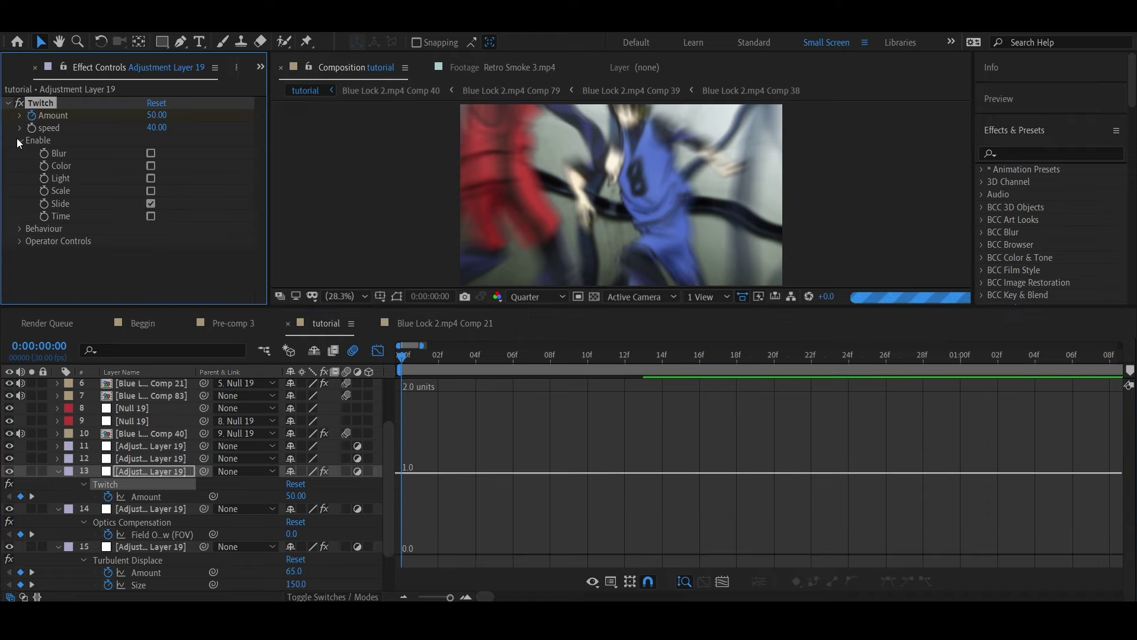
{"action": "left_click", "coordinate": [8, 103]}
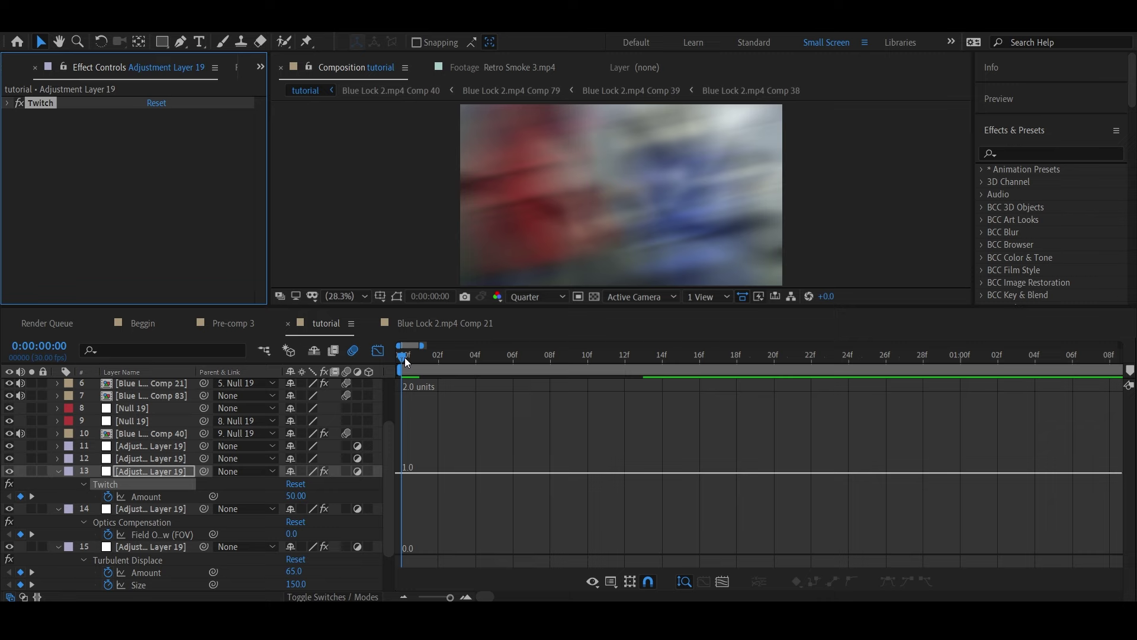
{"action": "left_click", "coordinate": [454, 387]}
{"action": "key", "text": "Page_Down"}
{"action": "left_click", "coordinate": [377, 351]}
{"action": "left_click", "coordinate": [446, 360]}
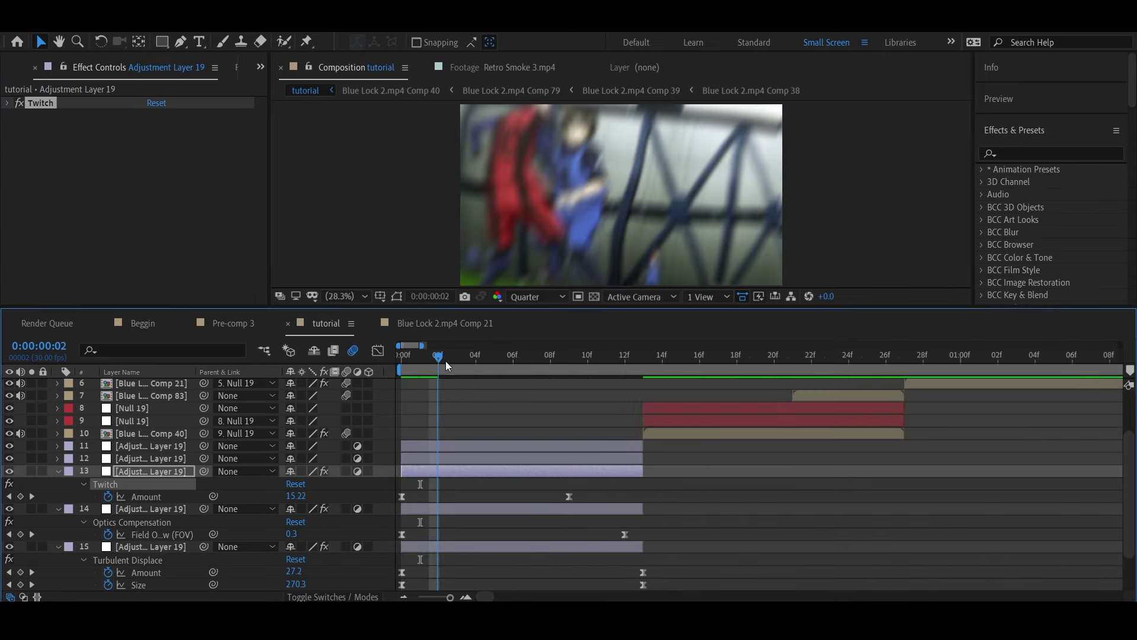
{"action": "left_click", "coordinate": [379, 353]}
{"action": "left_click_drag", "start_coordinate": [406, 442], "coordinate": [401, 492]}
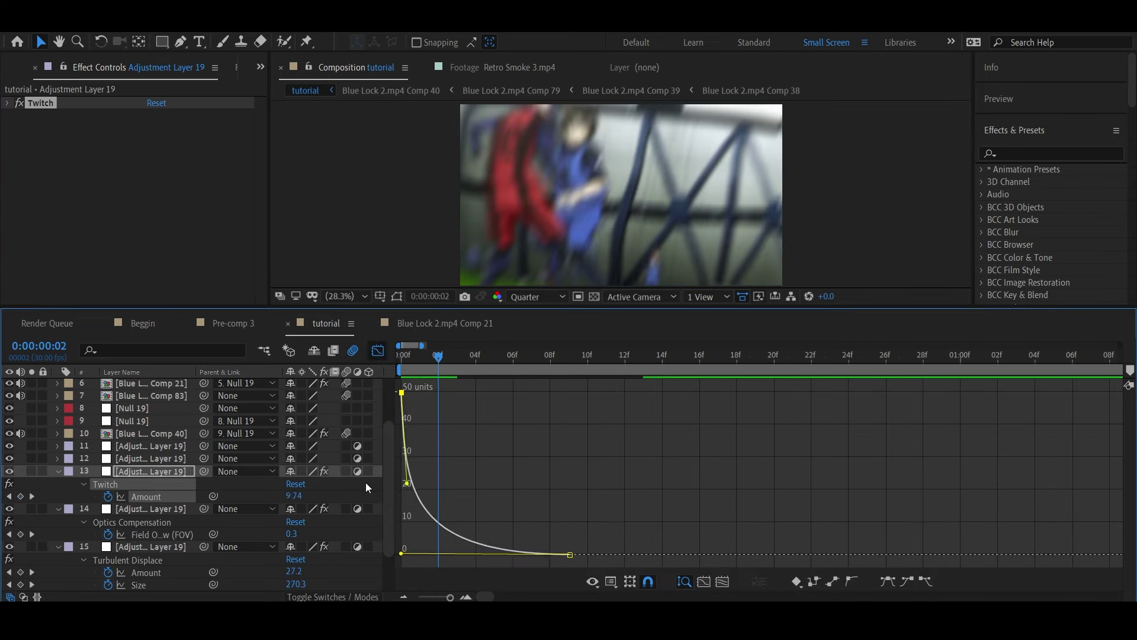
- Change the Twitch speed to 30 and play back the preview
{"action": "key", "text": "Home"}
{"action": "left_click", "coordinate": [8, 103]}
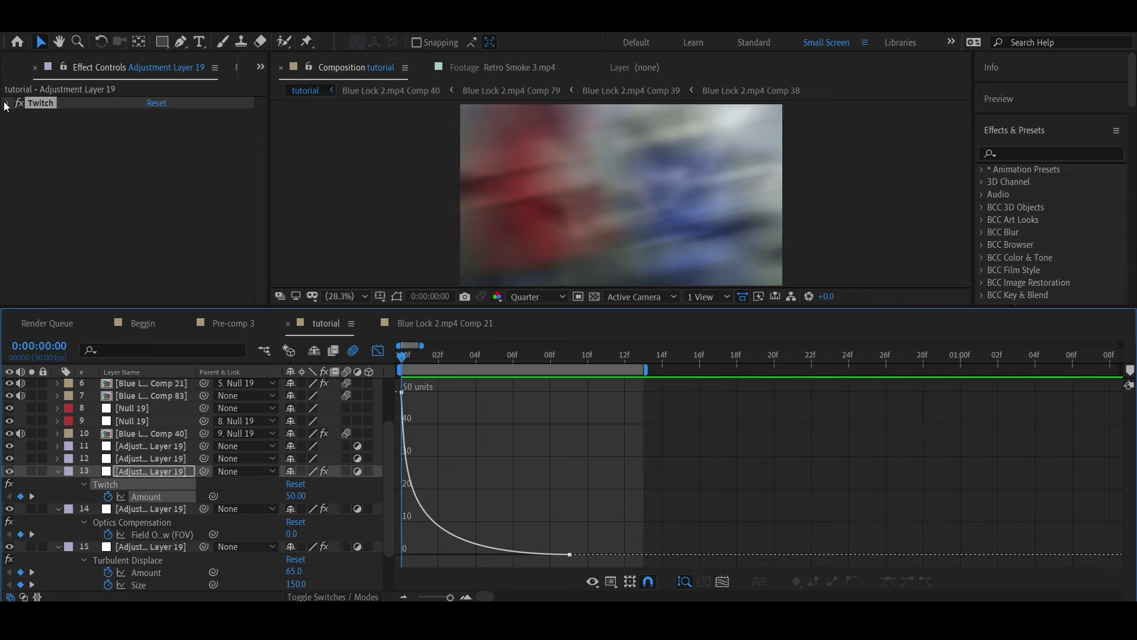
{"action": "left_click", "coordinate": [158, 128]}
{"action": "type", "text": "30"}
{"action": "key", "text": "Return"}
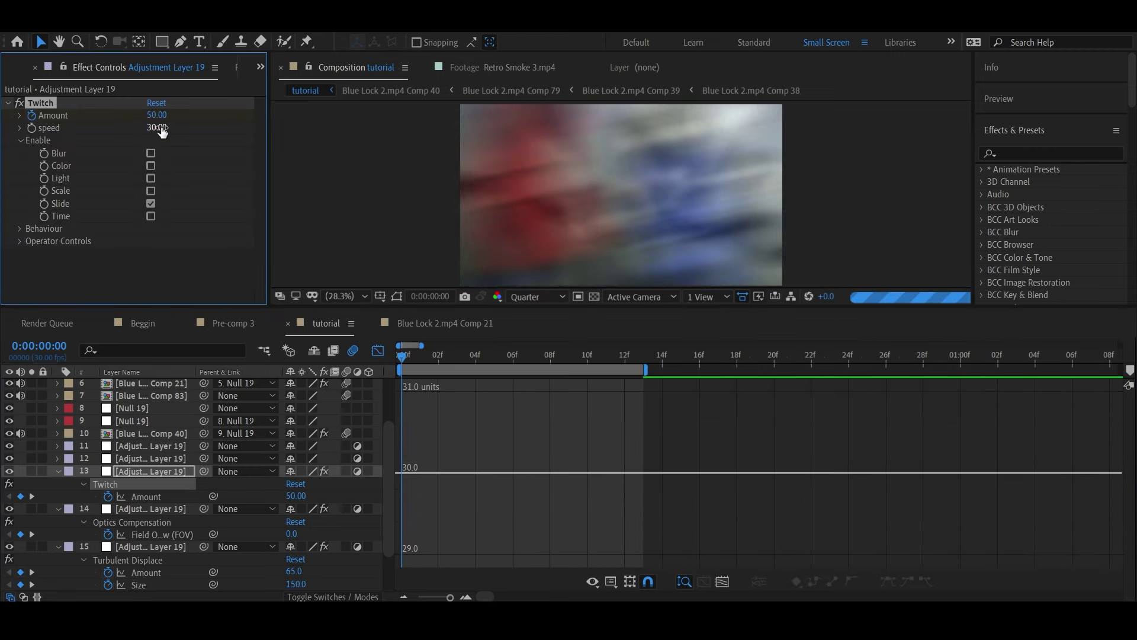
{"action": "left_click", "coordinate": [375, 355]}
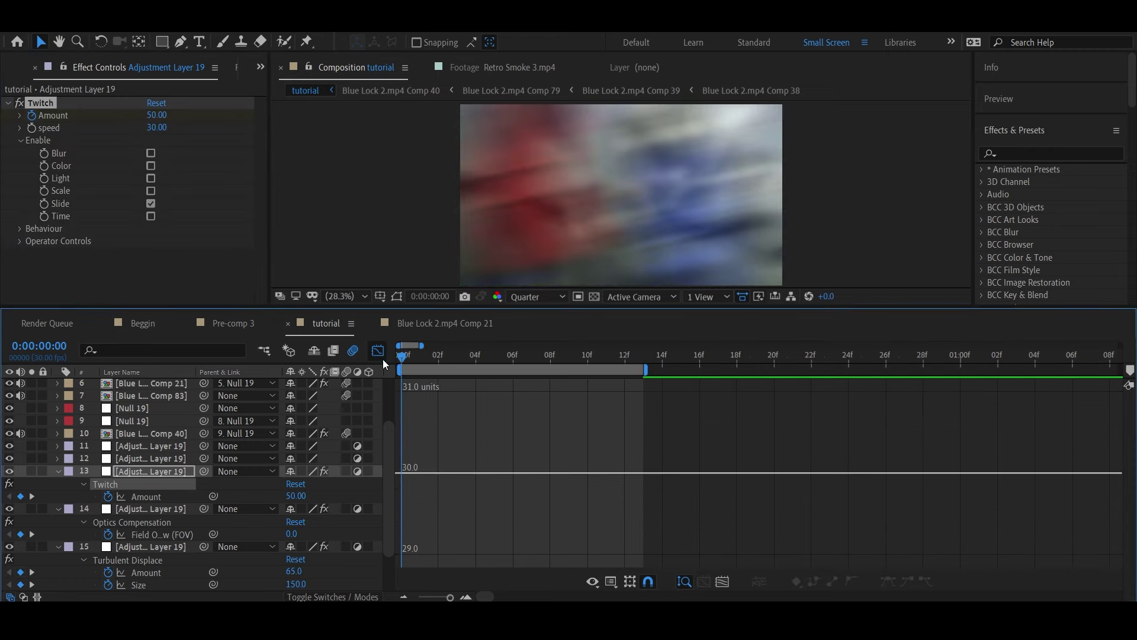
{"action": "left_click", "coordinate": [382, 357]}
{"action": "key", "text": "space"}
- Apply Twitch to adjustment layer 12 and set its speed to 40
{"action": "left_click", "coordinate": [514, 459]}
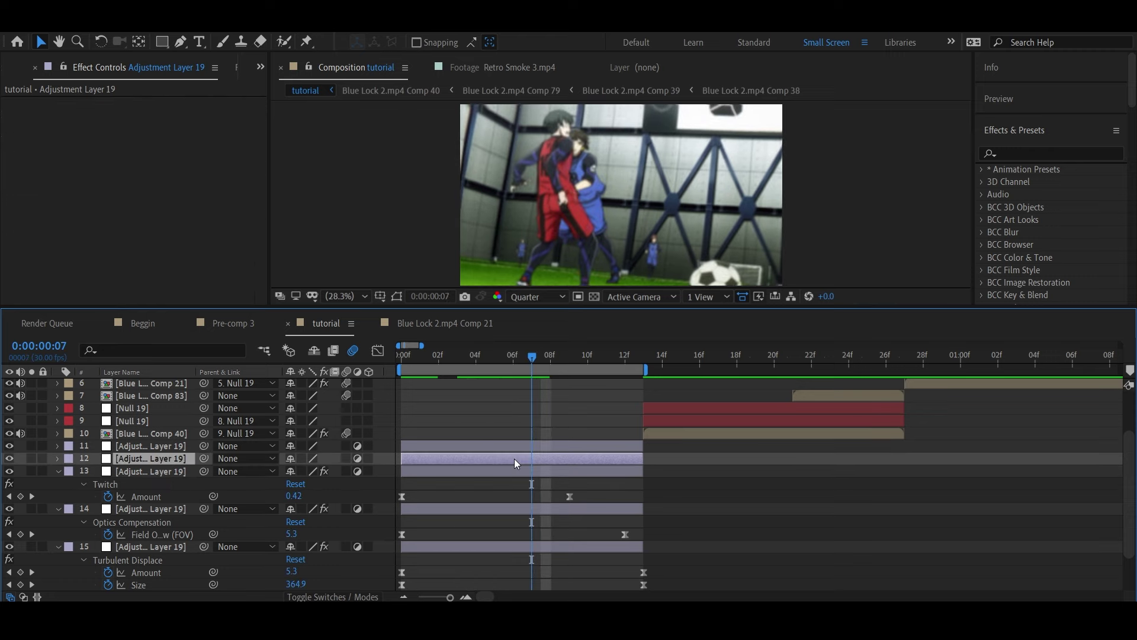
{"action": "key", "text": "ctrl+space"}
{"action": "type", "text": "twit"}
{"action": "key", "text": "Down"}
{"action": "key", "text": "Return"}
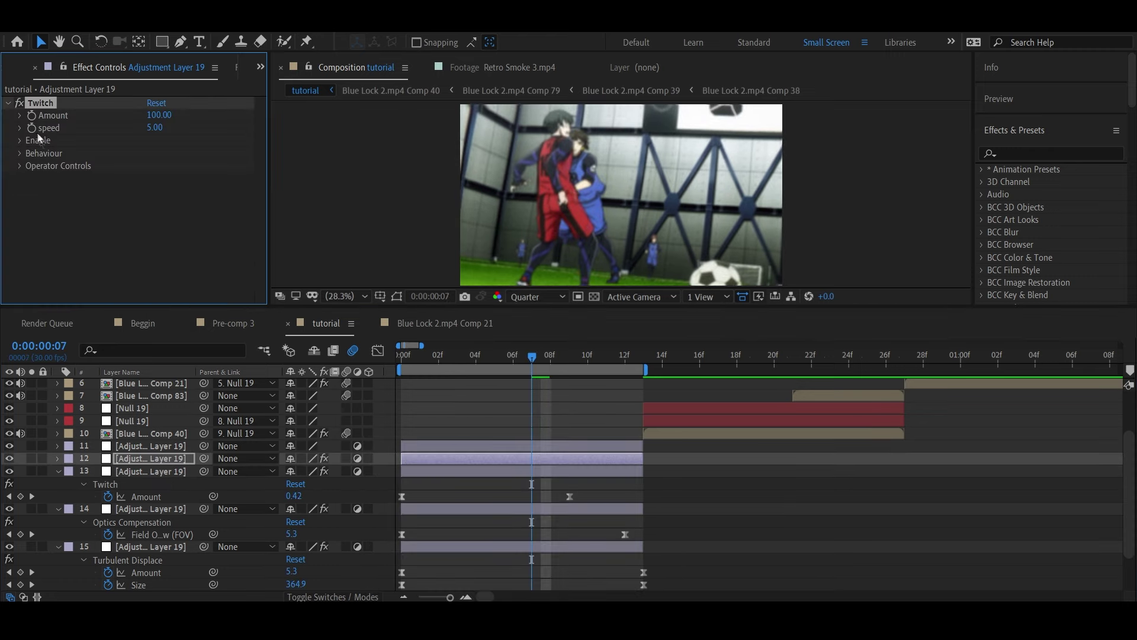
{"action": "left_click", "coordinate": [153, 128]}
{"action": "type", "text": "40"}
{"action": "key", "text": "Return"}
- Keyframe Twitch Amount at 70 on frame 12, Easy Ease it, and steepen the final ease
{"action": "left_click", "coordinate": [161, 116]}
{"action": "type", "text": "70"}
{"action": "key", "text": "Return"}
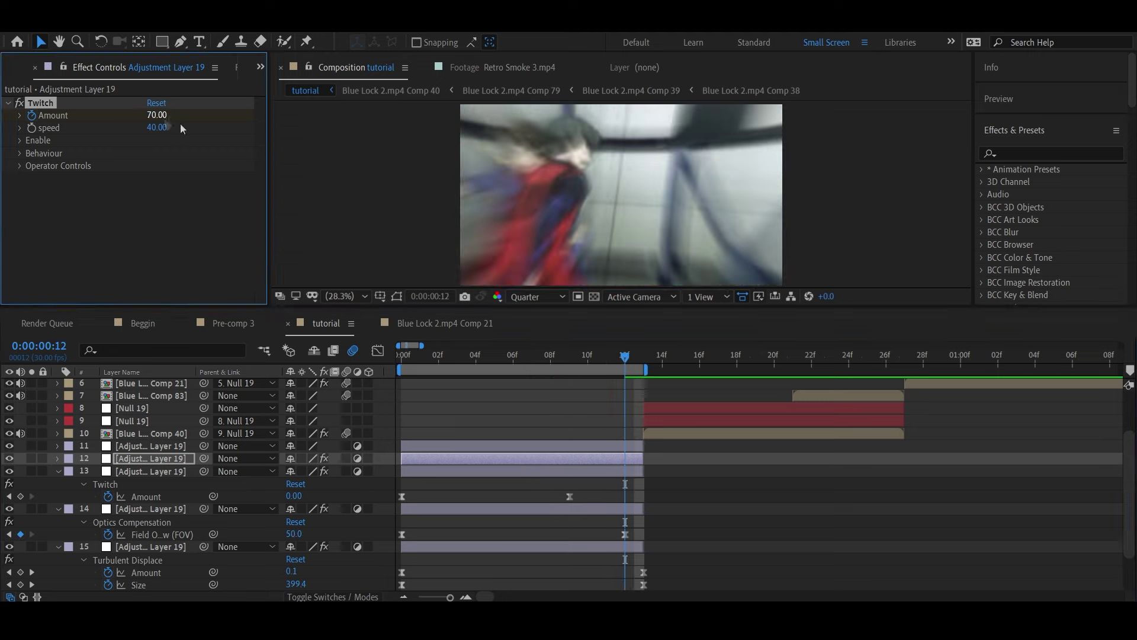
{"action": "key", "text": "u"}
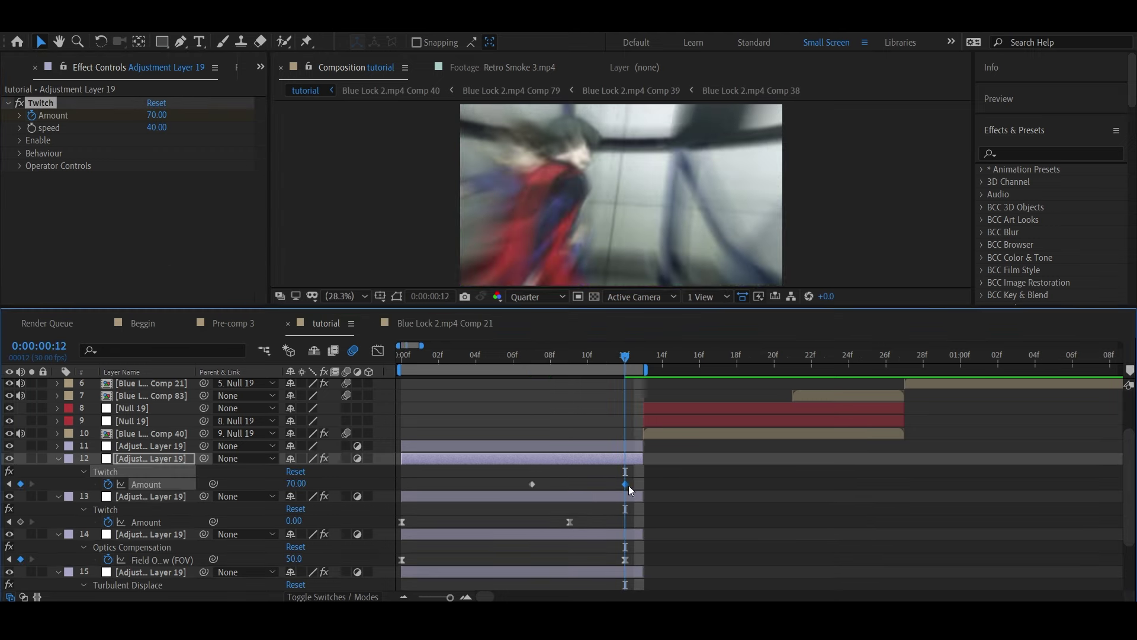
{"action": "left_click", "coordinate": [20, 141]}
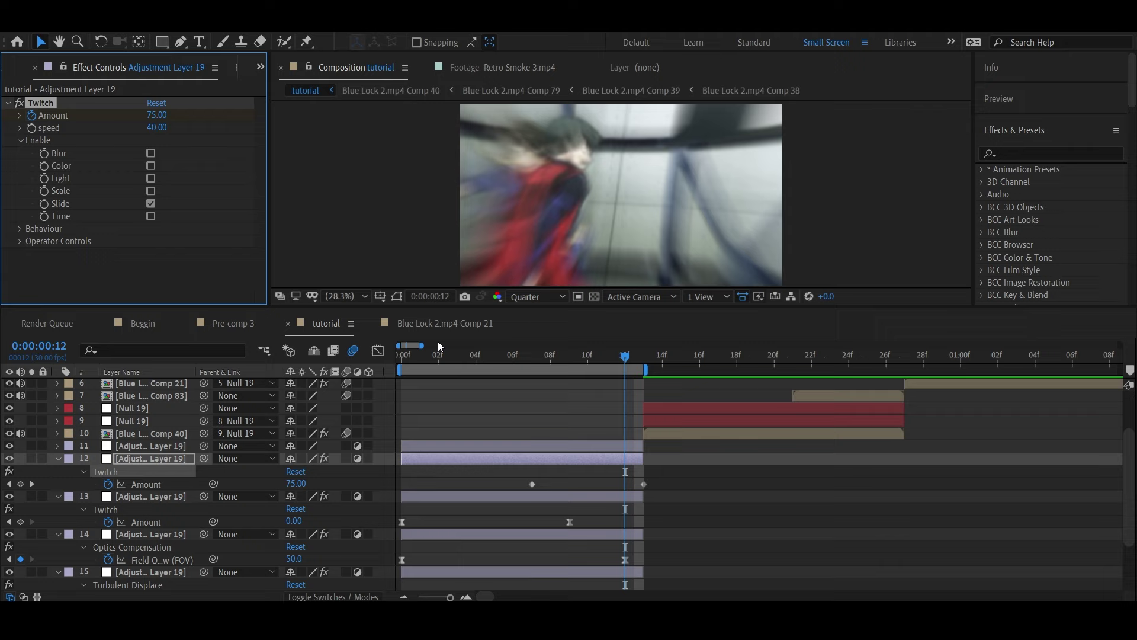
{"action": "left_click_drag", "start_coordinate": [675, 471], "coordinate": [514, 489]}
{"action": "key", "text": "F9"}
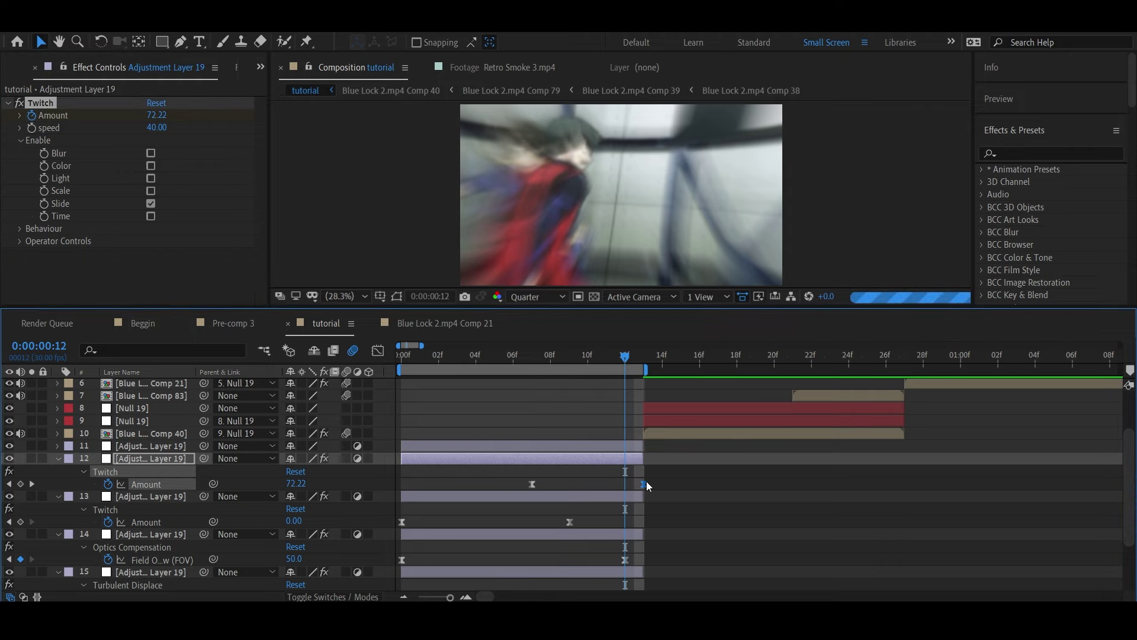
{"action": "key", "text": "shift+F3"}
{"action": "left_click_drag", "start_coordinate": [610, 559], "coordinate": [649, 417]}
{"action": "key", "text": "shift+F3"}
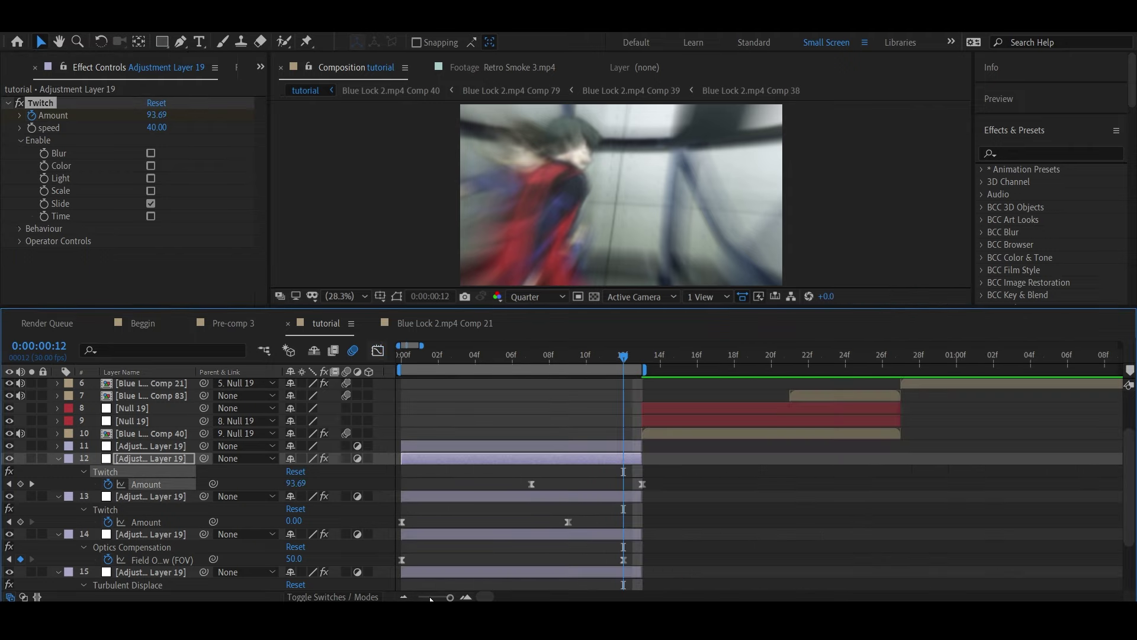
{"action": "scroll", "coordinate": [430, 599], "scroll_direction": "down", "scroll_amount": 2}
{"action": "left_click", "coordinate": [439, 445]}
- Apply Fast Box Blur to layer 11 with a Blur Radius 30 keyframe at the layer start
{"action": "key", "text": "ctrl+space"}
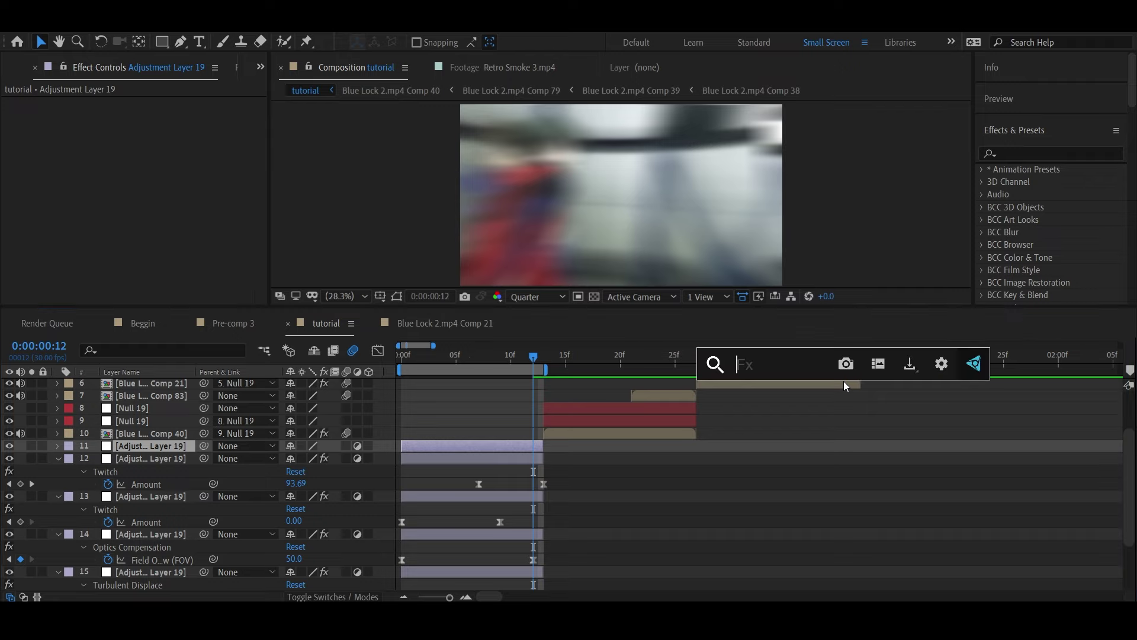
{"action": "type", "text": "fast"}
{"action": "key", "text": "Return"}
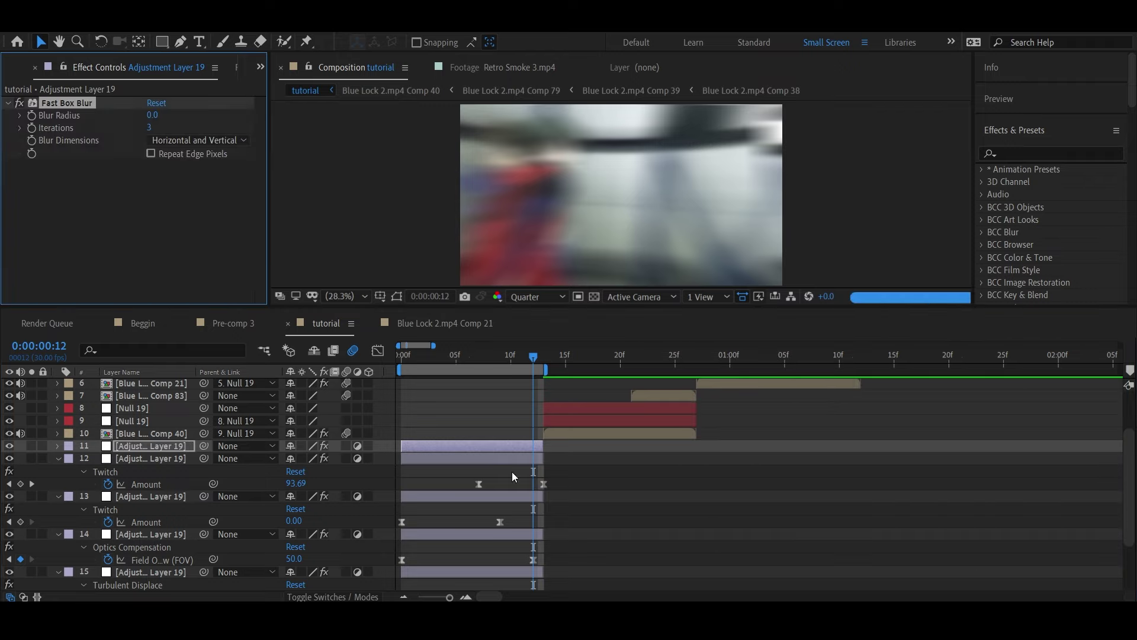
{"action": "left_click", "coordinate": [153, 116]}
{"action": "type", "text": "30"}
{"action": "key", "text": "Return"}
{"action": "key", "text": "u"}
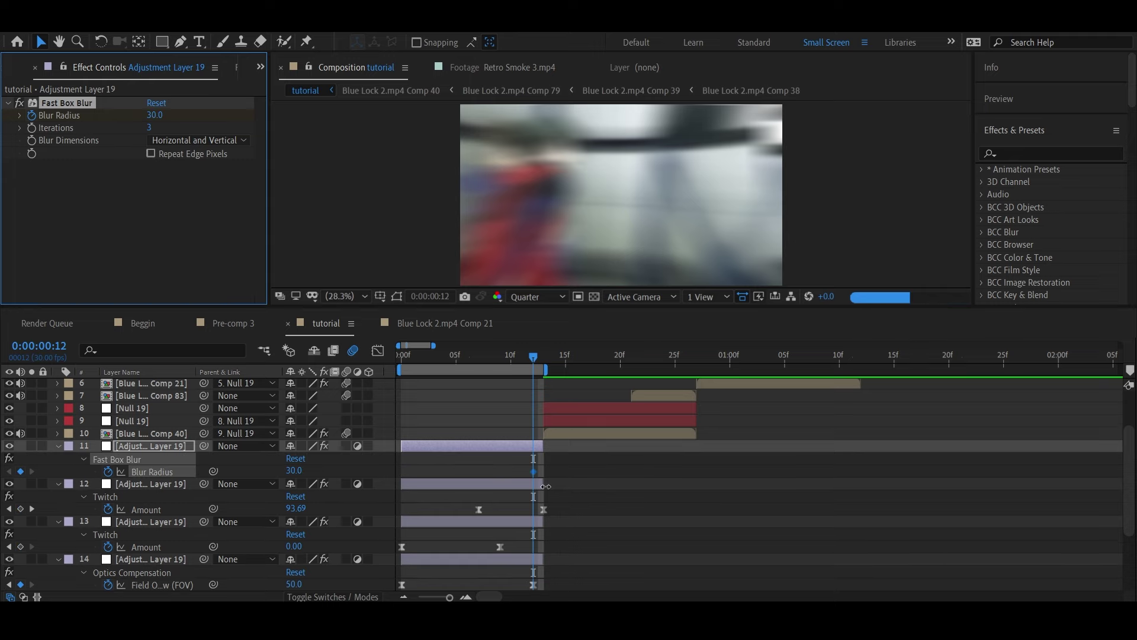
{"action": "left_click_drag", "start_coordinate": [534, 472], "coordinate": [399, 474]}
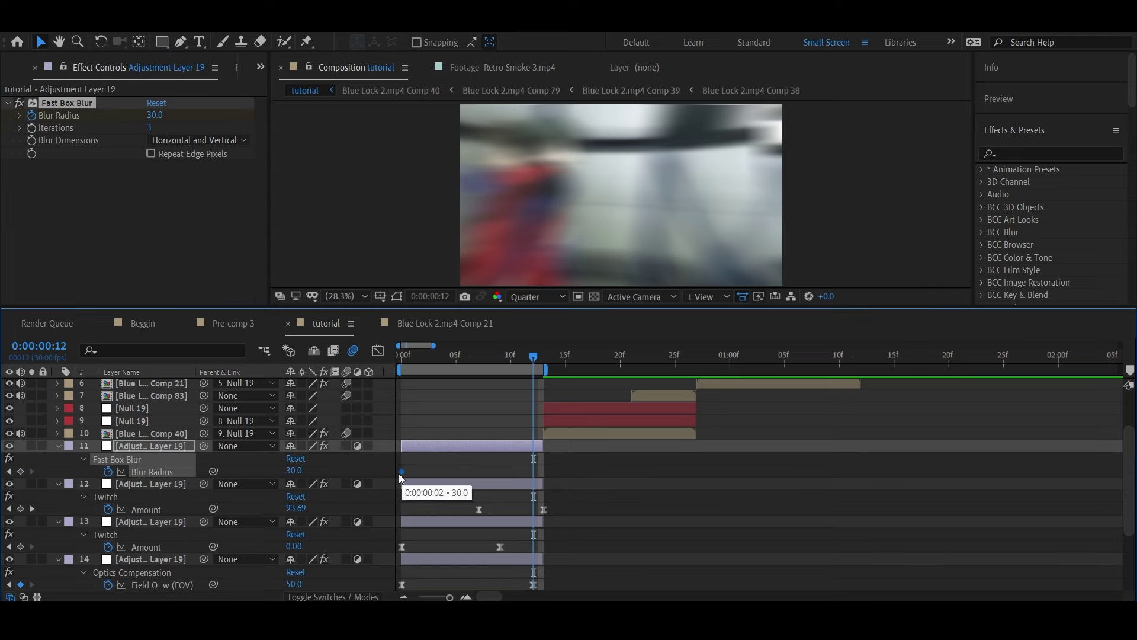
- Keyframe Blur Radius 0 at frame 6 and 30 at frame 12
{"action": "key", "text": "Page_Up"}
{"action": "key", "text": "Page_Up"}
{"action": "key", "text": "Page_Up"}
{"action": "left_click", "coordinate": [293, 470]}
{"action": "type", "text": "0"}
{"action": "key", "text": "Return"}
{"action": "key", "text": "Page_Down"}
{"action": "key", "text": "Page_Down"}
{"action": "key", "text": "Page_Down"}
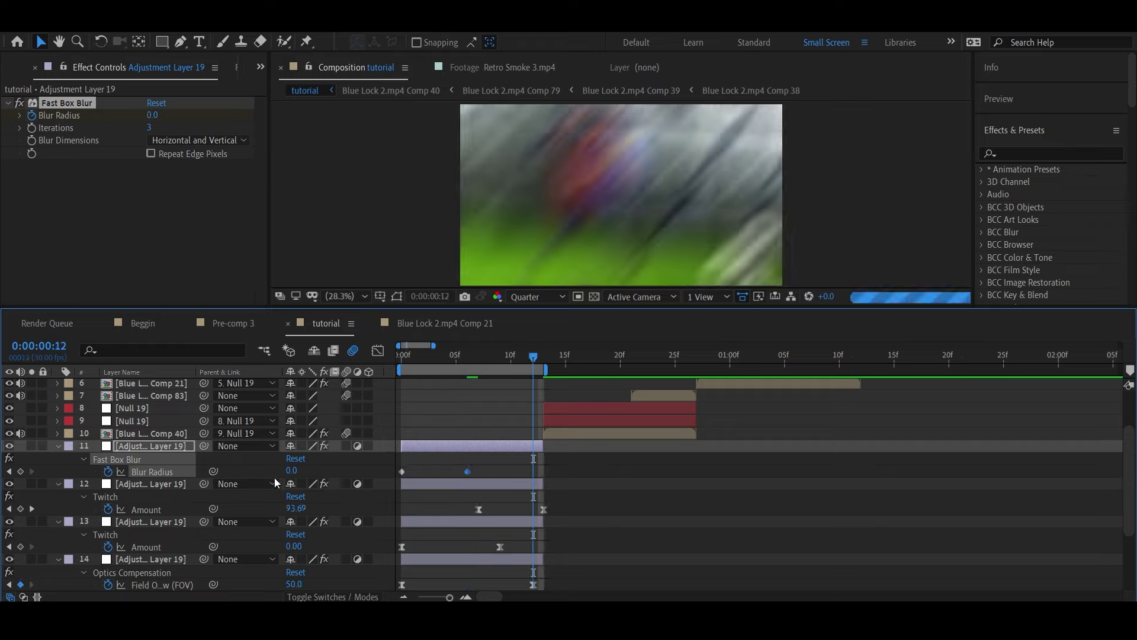
{"action": "type", "text": "30"}
{"action": "key", "text": "Return"}
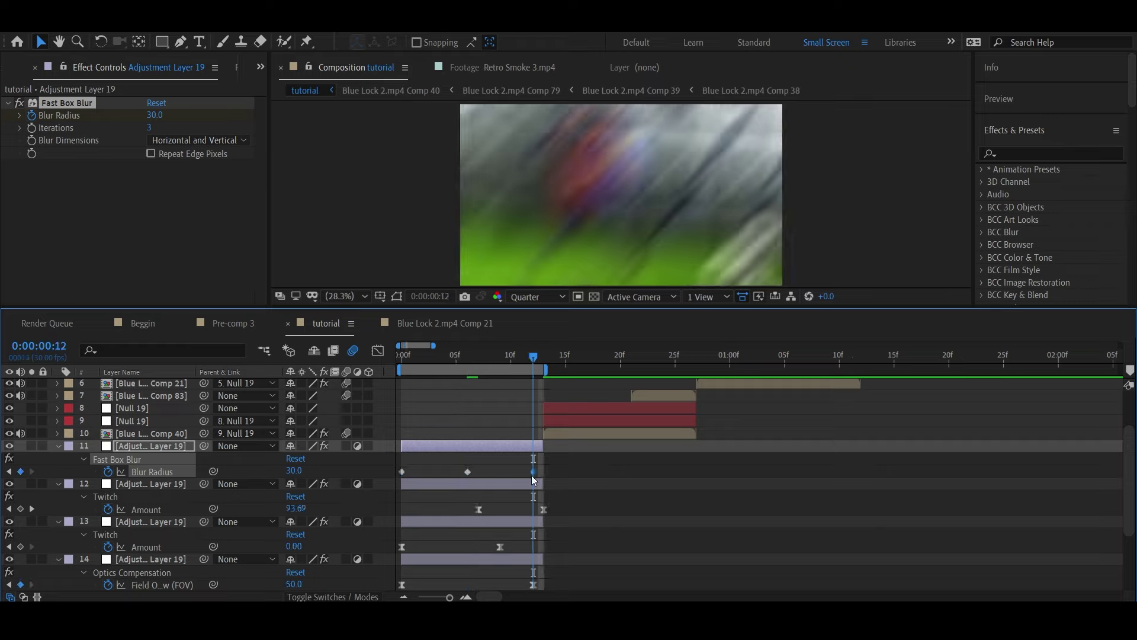
{"action": "left_click_drag", "start_coordinate": [467, 471], "coordinate": [479, 471]}
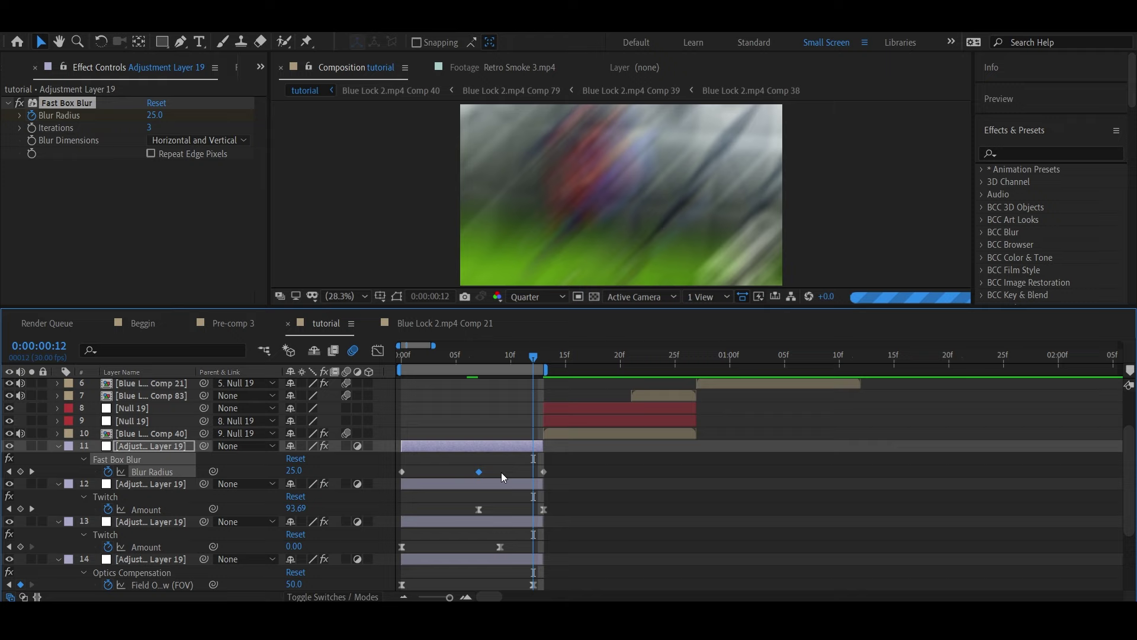
- Easy Ease all Blur Radius keyframes and shape the graph into a wide U curve
{"action": "left_click_drag", "start_coordinate": [600, 463], "coordinate": [396, 482]}
{"action": "key", "text": "F9"}
{"action": "key", "text": "shift+F3"}
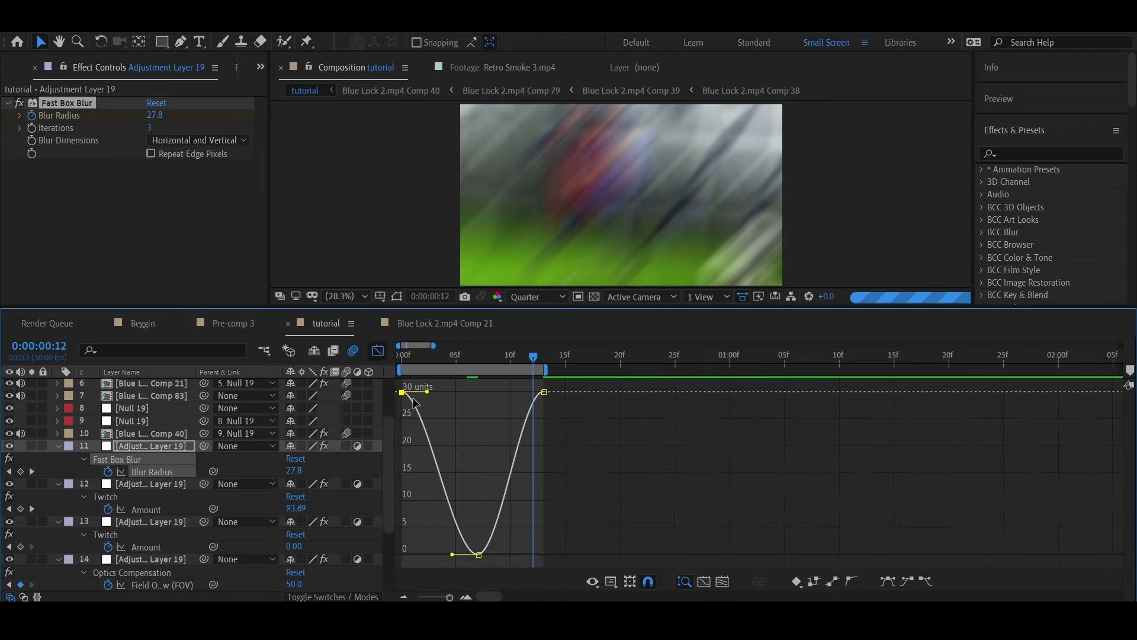
{"action": "left_click_drag", "start_coordinate": [452, 554], "coordinate": [402, 554]}
{"action": "left_click_drag", "start_coordinate": [506, 555], "coordinate": [543, 554]}
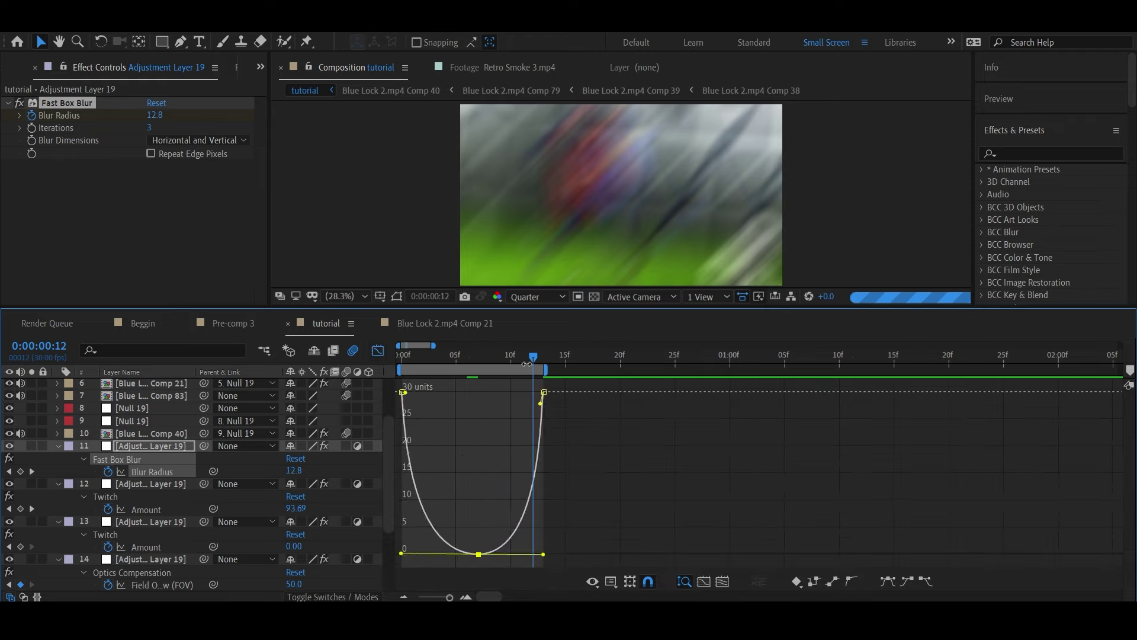
{"action": "left_click", "coordinate": [468, 357]}
{"action": "left_click", "coordinate": [377, 350]}
- Trim layer 12 to start around frame 7 and set Twitch Amount 0 there
{"action": "left_click", "coordinate": [151, 484]}
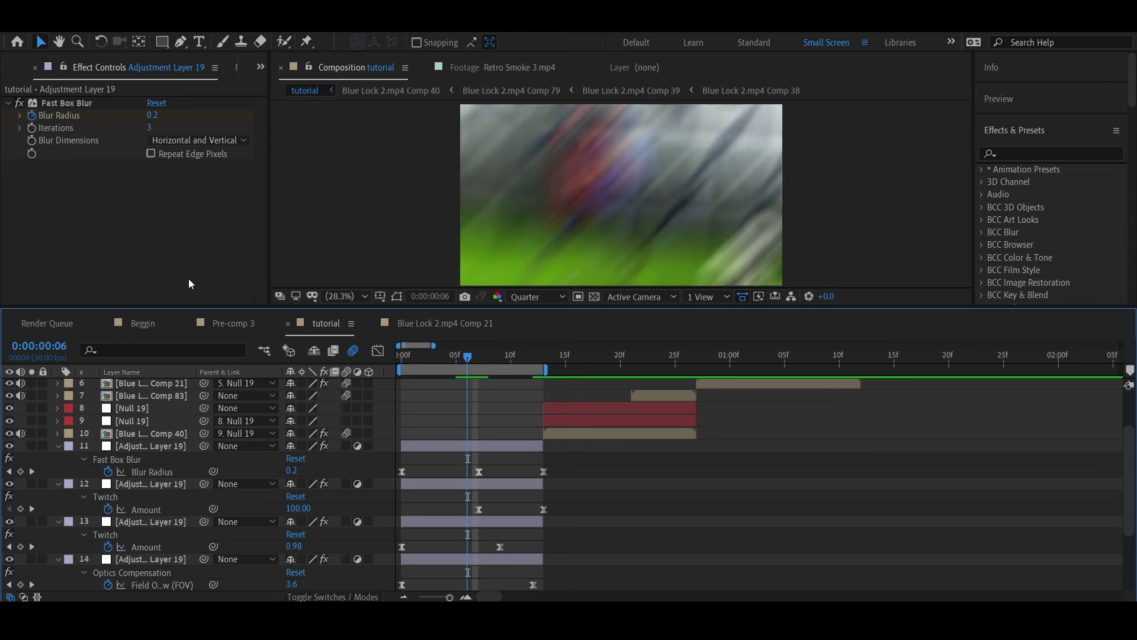
{"action": "left_click_drag", "start_coordinate": [402, 483], "coordinate": [479, 483]}
{"action": "mouse_move", "coordinate": [468, 357]}
{"action": "left_mouse_down"}
{"action": "mouse_move", "coordinate": [489, 361]}
{"action": "mouse_move", "coordinate": [479, 358]}
{"action": "left_mouse_up"}
{"action": "left_click", "coordinate": [156, 115]}
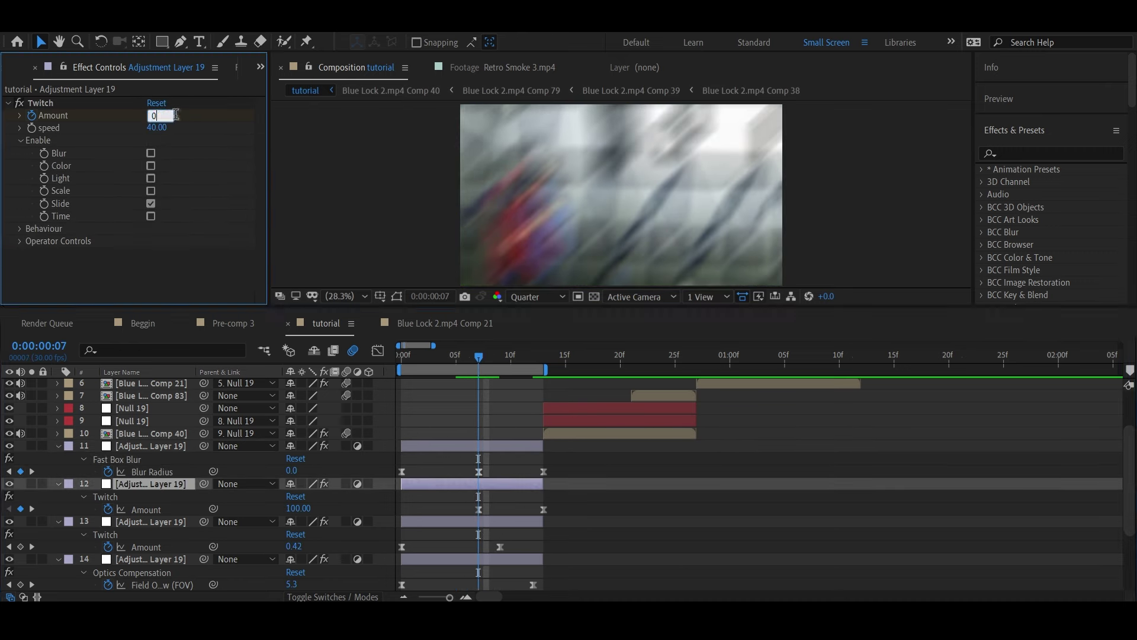
{"action": "type", "text": "0"}
{"action": "key", "text": "Return"}
{"action": "left_click", "coordinate": [544, 509]}
- Check the Twitch Amount graph and preview the composition from the start
{"action": "key", "text": "shift+F3"}
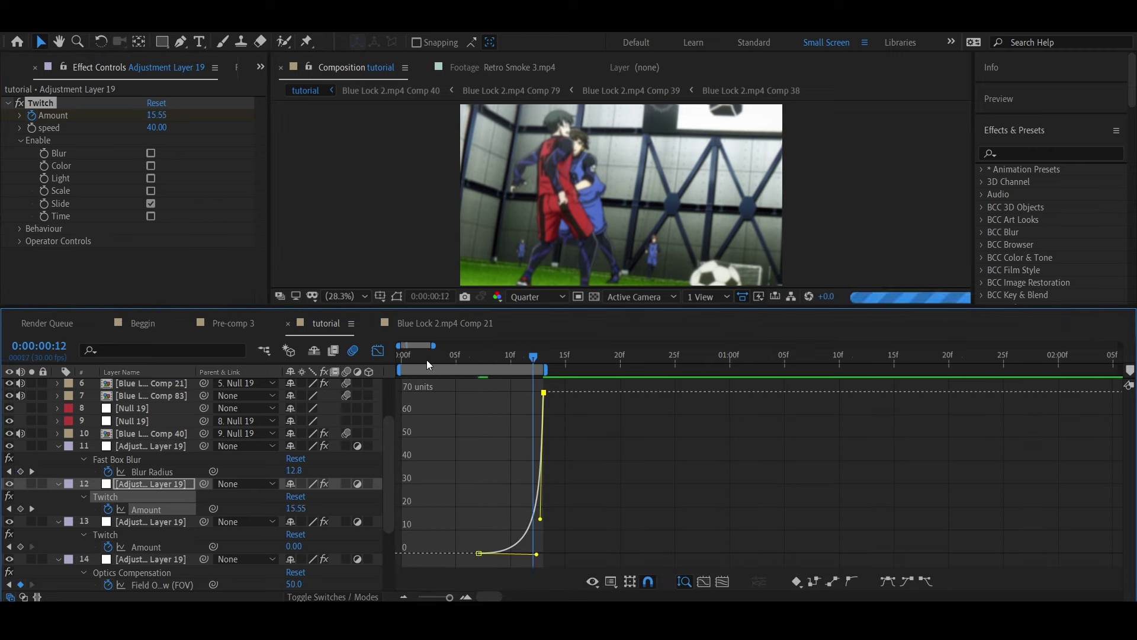
{"action": "key", "text": "shift+F3"}
{"action": "key", "text": "o"}
{"action": "key", "text": "Home"}
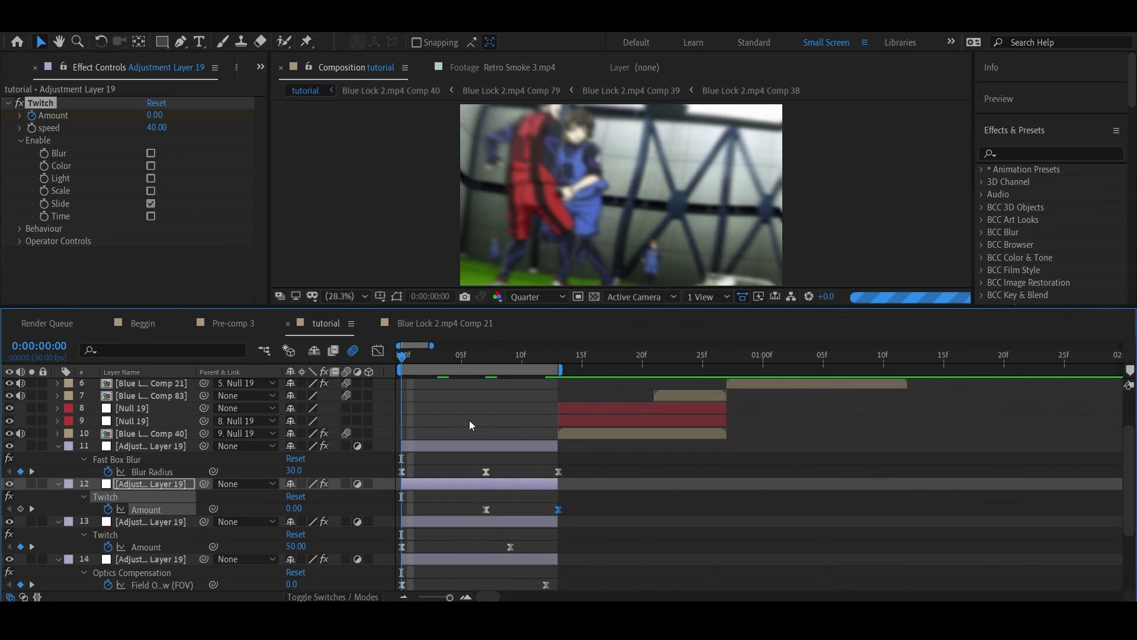
{"action": "key", "text": "space"}
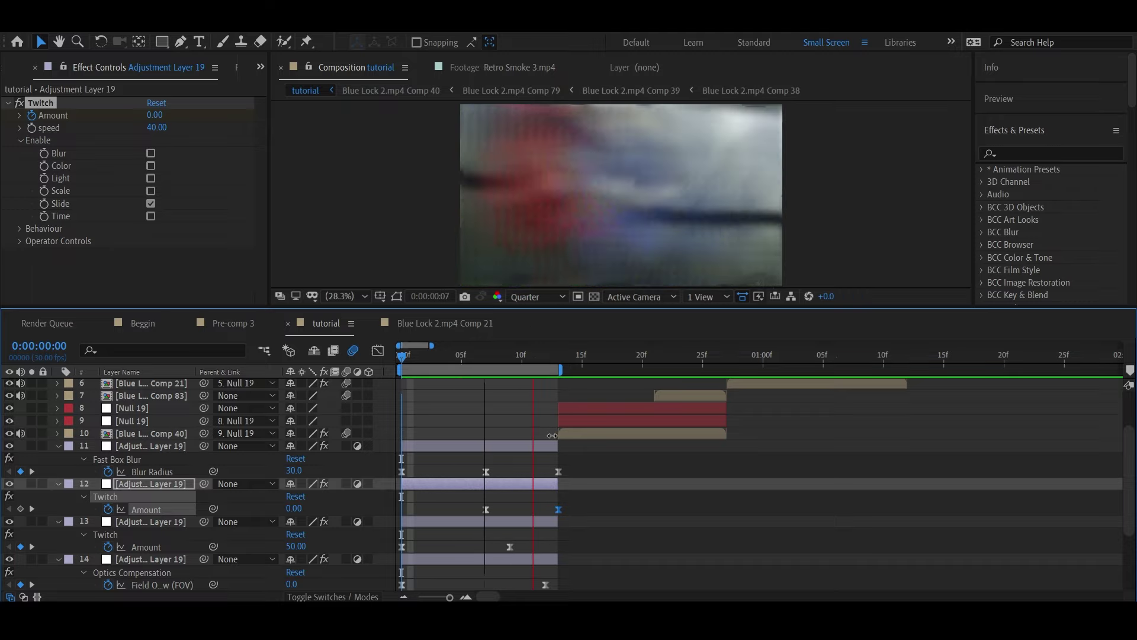
{"action": "left_click", "coordinate": [484, 363]}
- Collapse layer properties and expand Null 19 to show its Transform keyframes
{"action": "left_click", "coordinate": [645, 480]}
{"action": "key", "text": "u"}
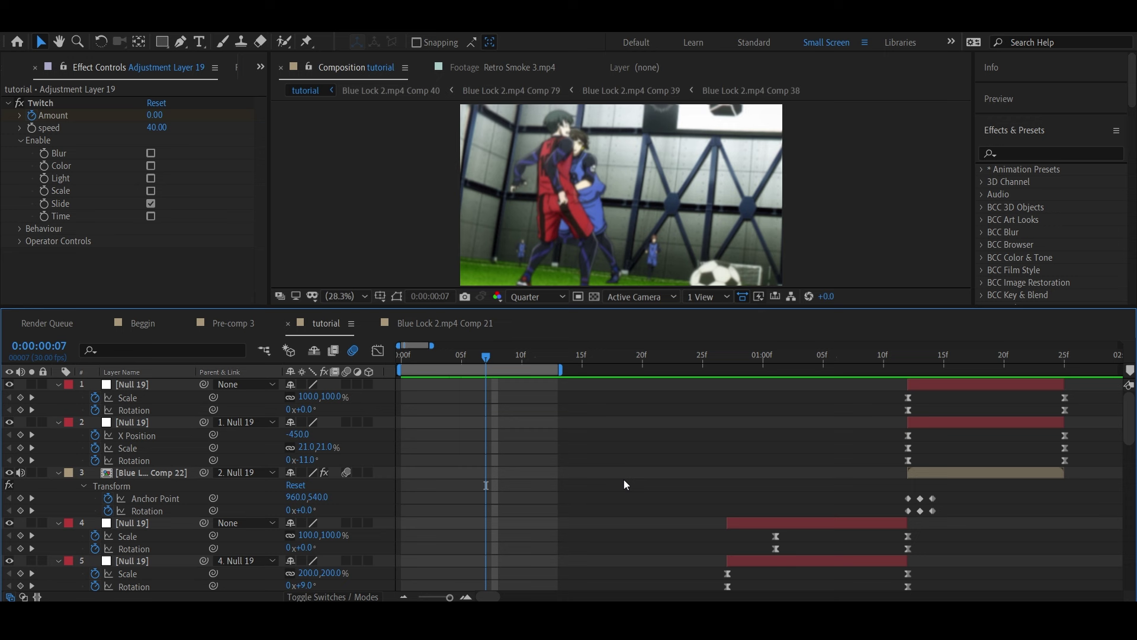
{"action": "key", "text": "u"}
{"action": "left_click", "coordinate": [514, 510]}
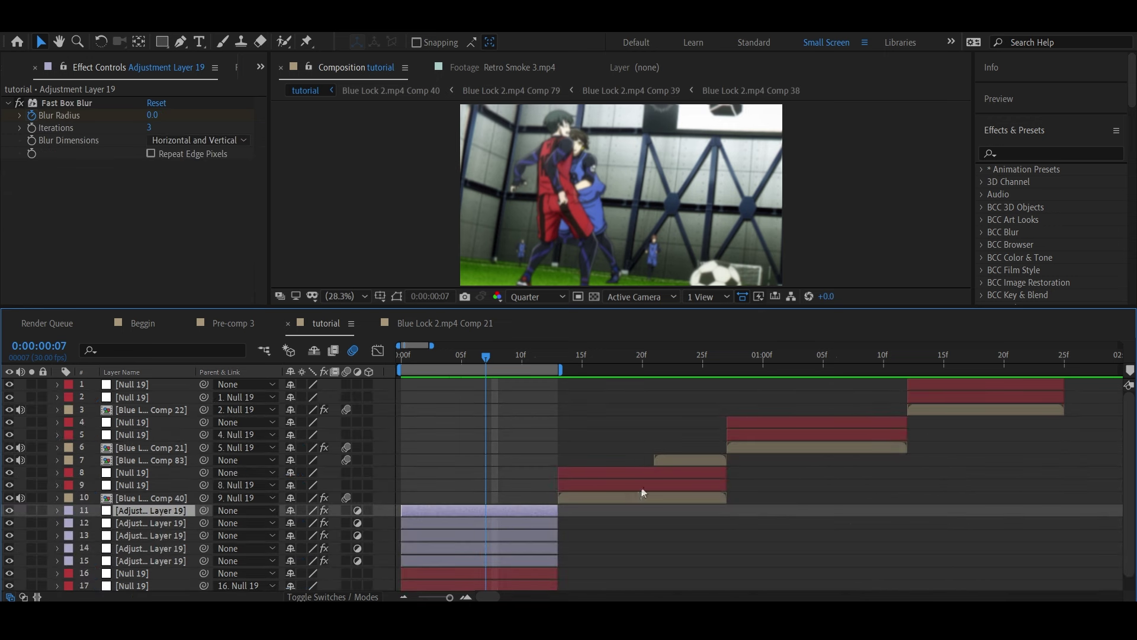
{"action": "left_click", "coordinate": [609, 473]}
{"action": "left_click", "coordinate": [58, 472]}
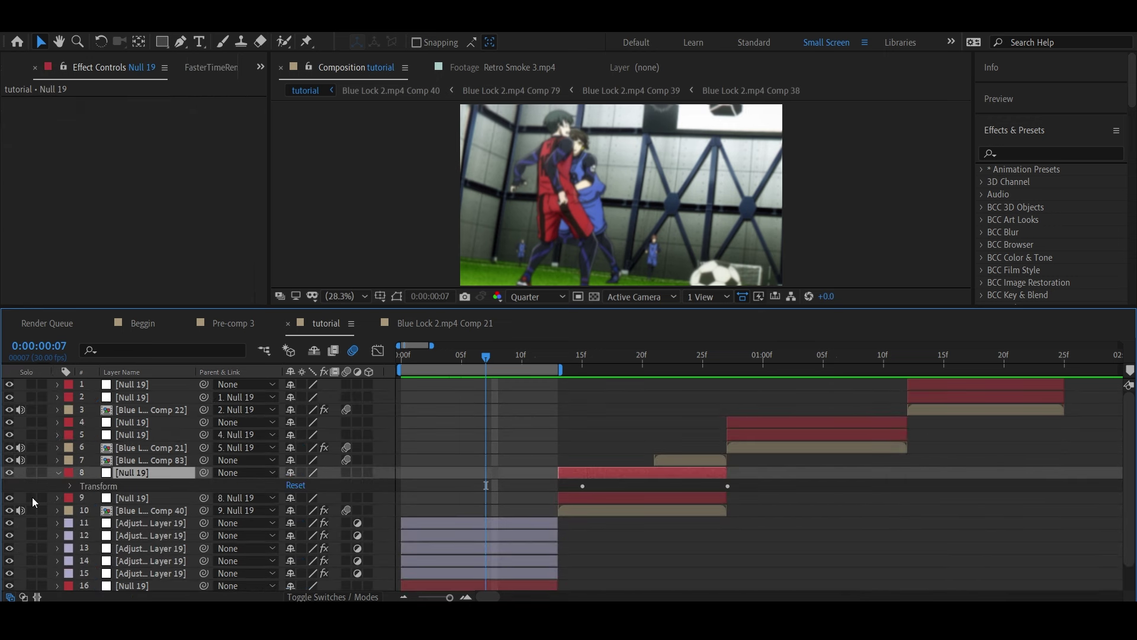
- Add a new adjustment layer trimmed to frames 13–27
{"action": "right_click", "coordinate": [32, 500]}
{"action": "mouse_move", "coordinate": [59, 327]}
{"action": "left_click", "coordinate": [296, 448]}
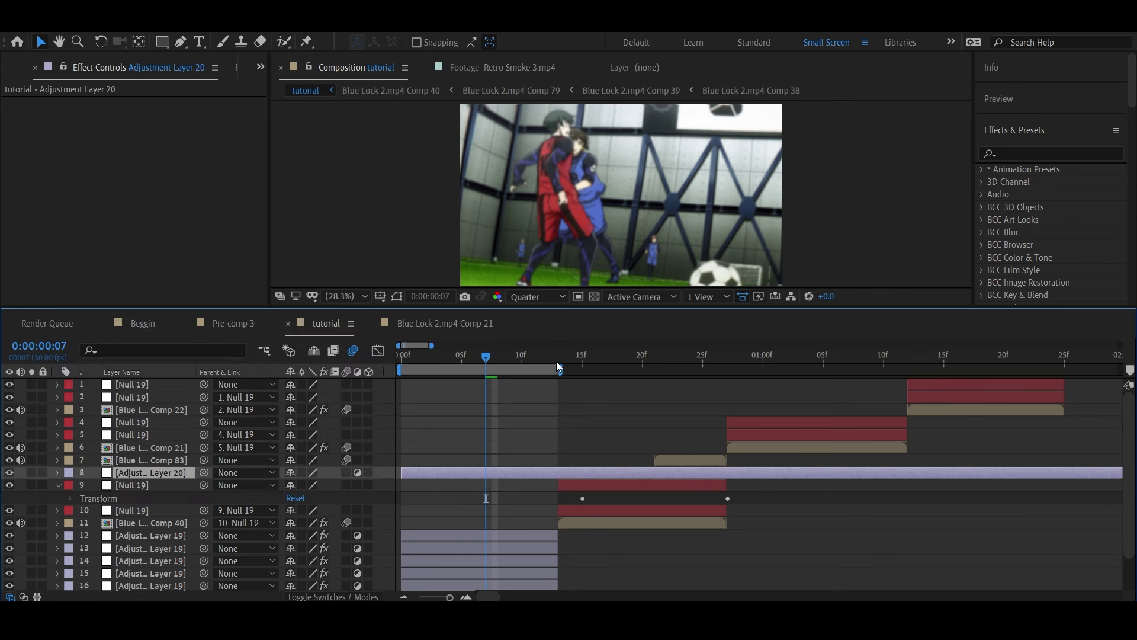
{"action": "left_click", "coordinate": [559, 367]}
{"action": "key", "text": "alt+bracketleft"}
{"action": "left_click", "coordinate": [727, 361]}
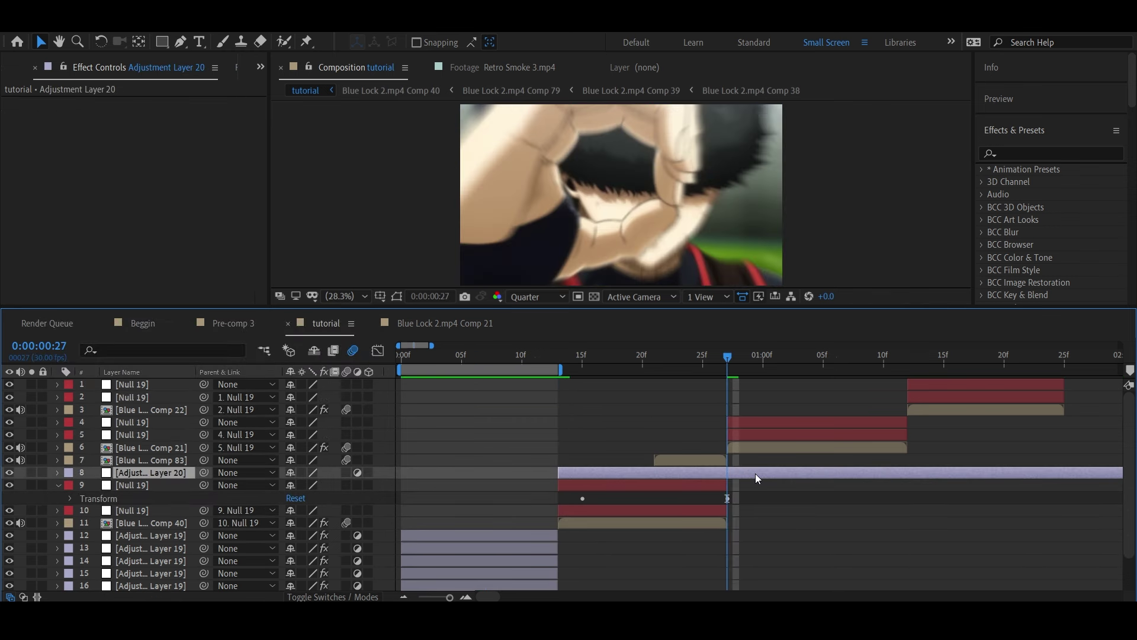
{"action": "key", "text": "alt+bracketright"}
- Apply Turbulent Displace at frame 13 with keyframes on Amount, Size and Evolution
{"action": "left_click", "coordinate": [558, 356]}
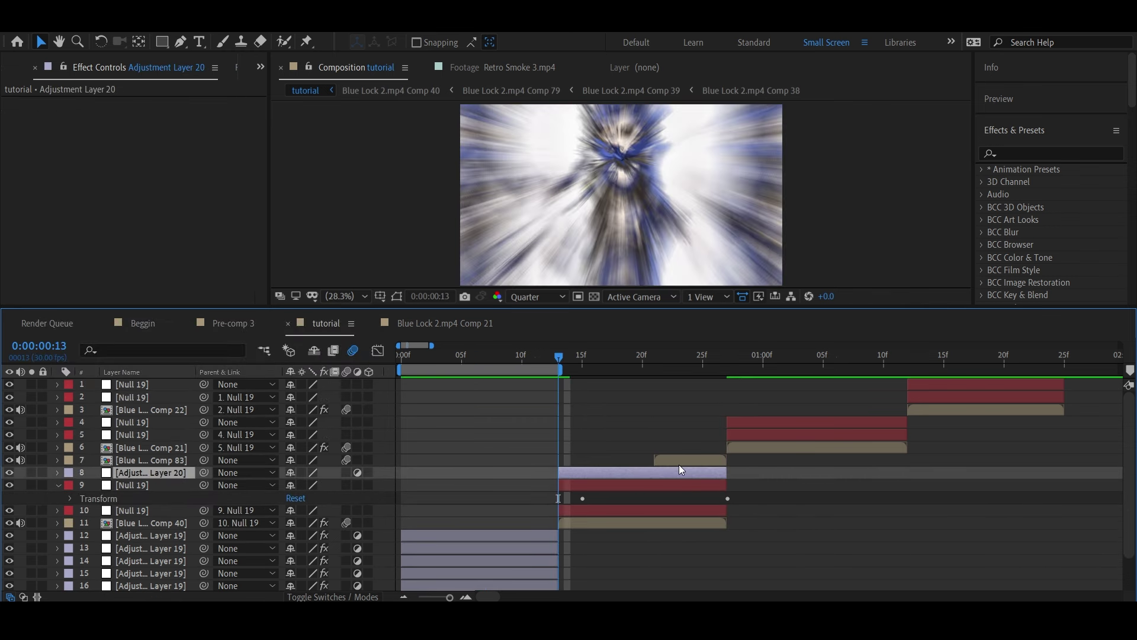
{"action": "key", "text": "ctrl+space"}
{"action": "type", "text": "tur"}
{"action": "key", "text": "Return"}
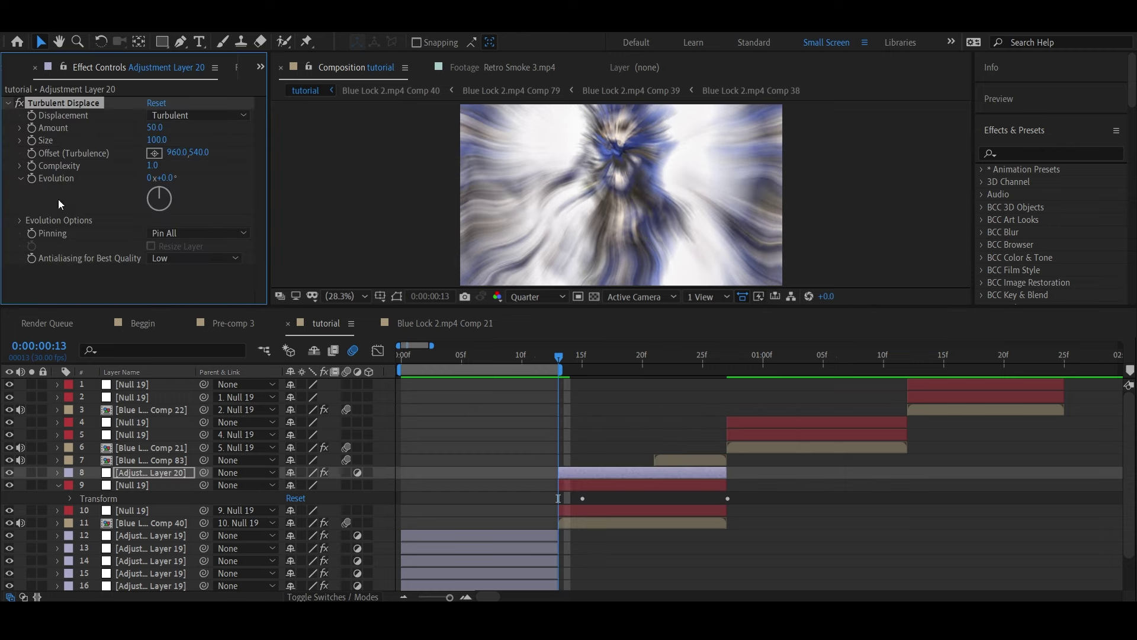
{"action": "left_click", "coordinate": [32, 128]}
{"action": "left_click", "coordinate": [31, 140]}
{"action": "left_click", "coordinate": [32, 178]}
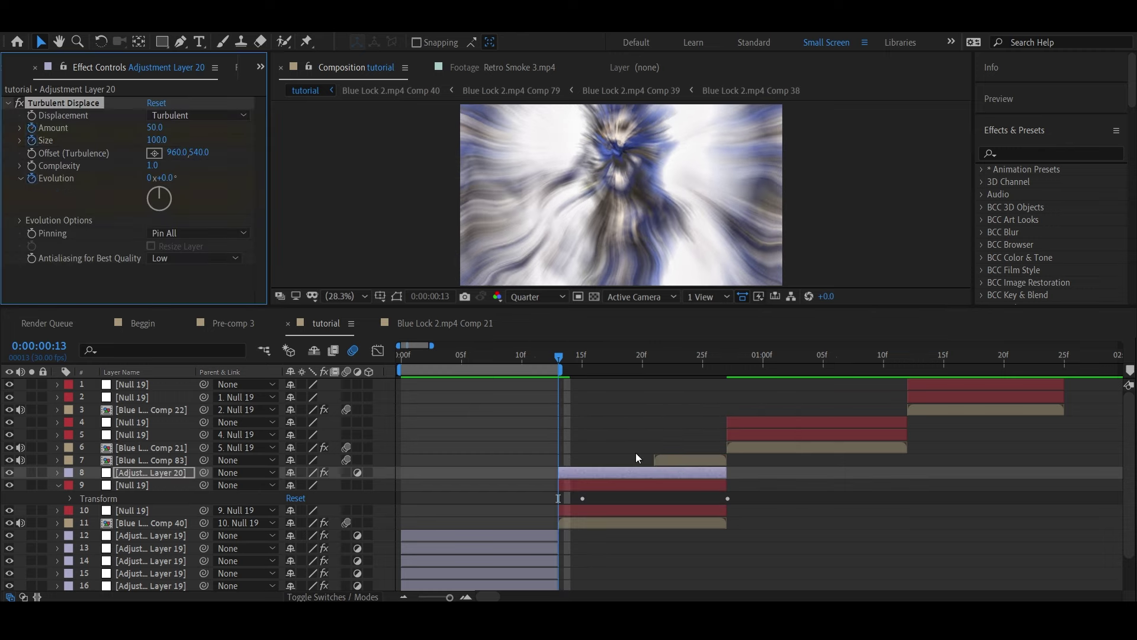
{"action": "left_click", "coordinate": [604, 427]}
- Set Turbulent Displace Amount to 90 and Evolution to 90° at frame 13
{"action": "left_click", "coordinate": [154, 127]}
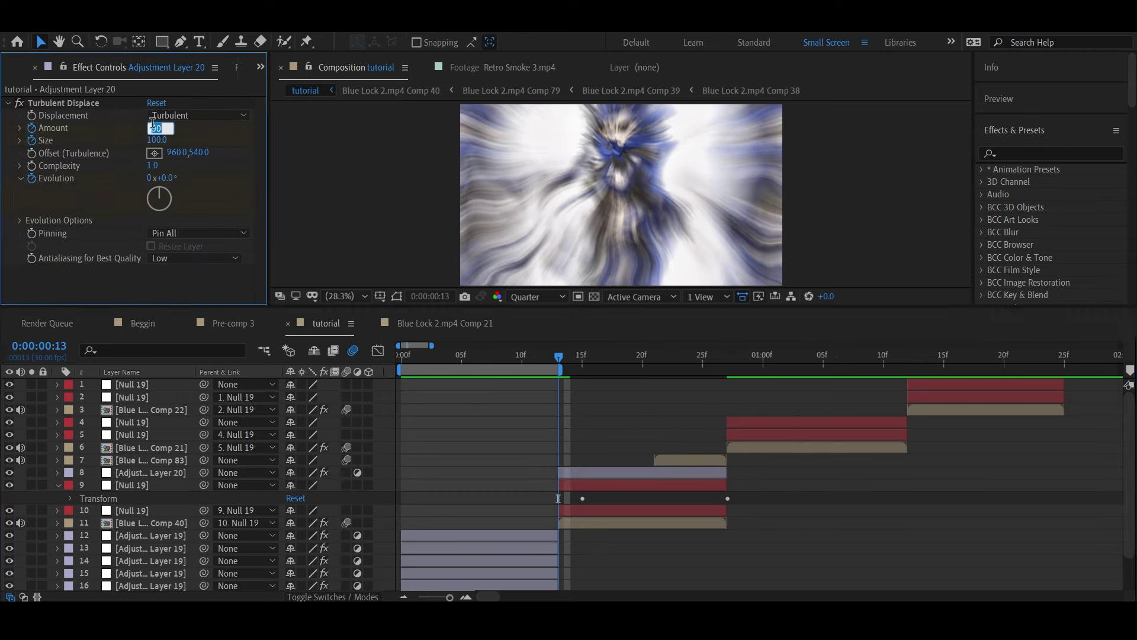
{"action": "type", "text": "90"}
{"action": "key", "text": "Return"}
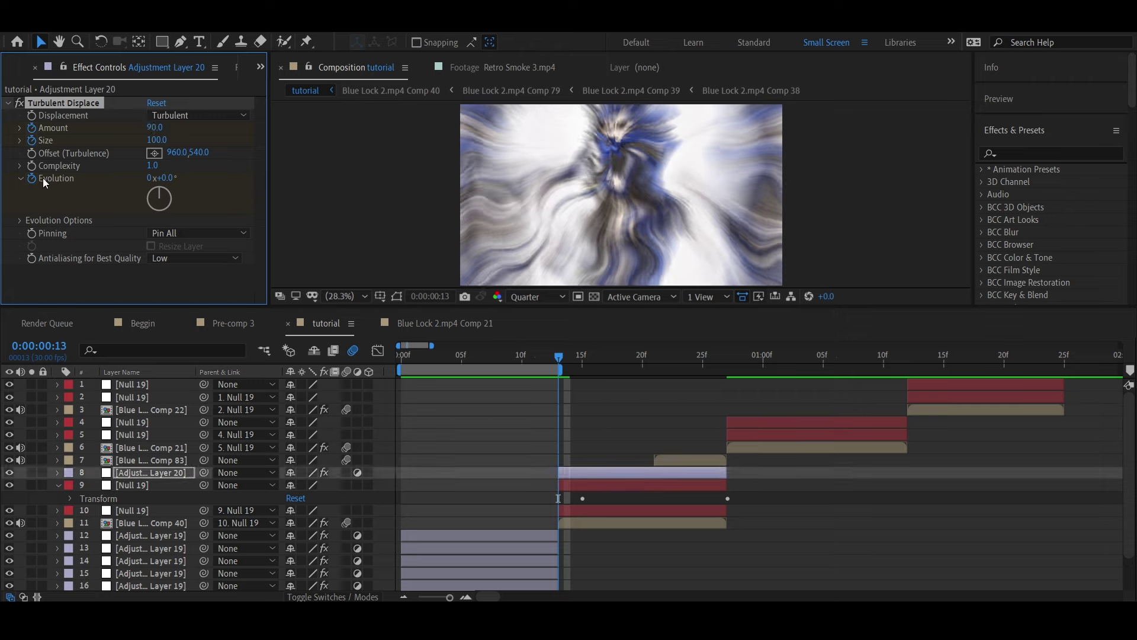
{"action": "left_click", "coordinate": [166, 178]}
{"action": "type", "text": "90"}
{"action": "key", "text": "Return"}
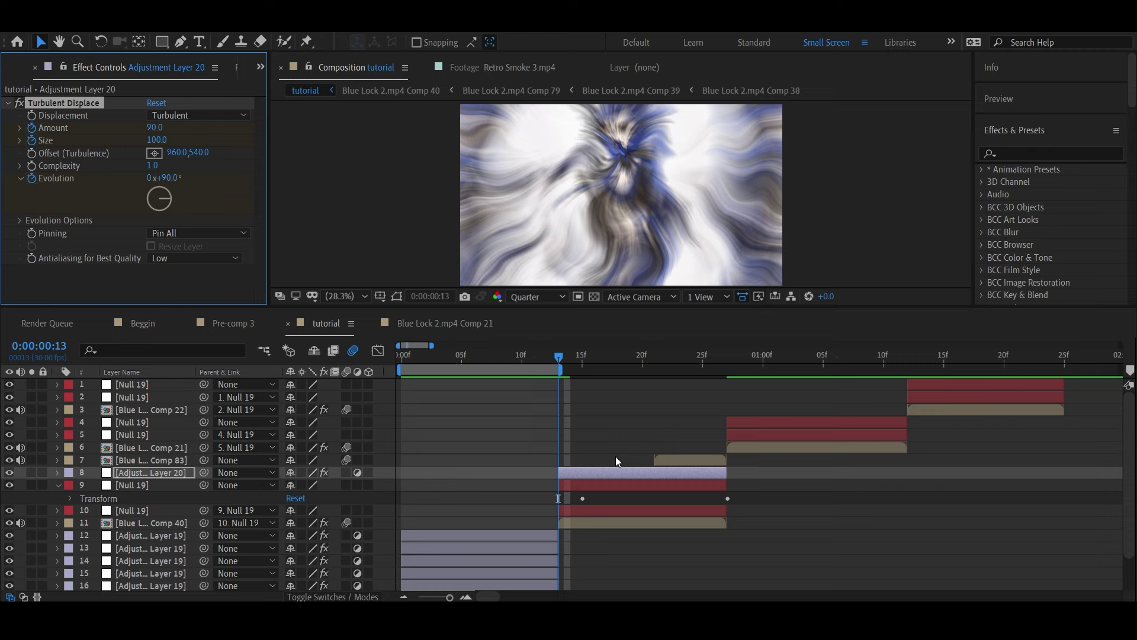
{"action": "key", "text": "u"}
- At frame 26, set Evolution to 200° and Size to 200
{"action": "left_click", "coordinate": [714, 357]}
{"action": "left_click", "coordinate": [172, 177]}
{"action": "type", "text": "2"}
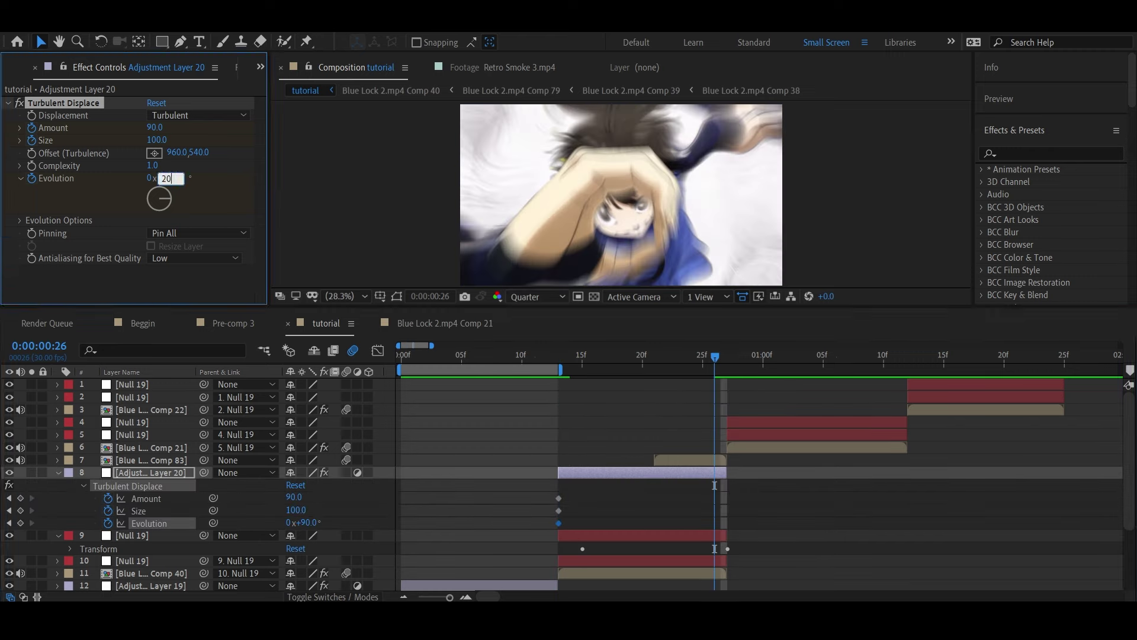
{"action": "type", "text": "0"}
{"action": "key", "text": "Return"}
{"action": "left_click", "coordinate": [157, 140]}
{"action": "type", "text": "200"}
{"action": "key", "text": "Return"}
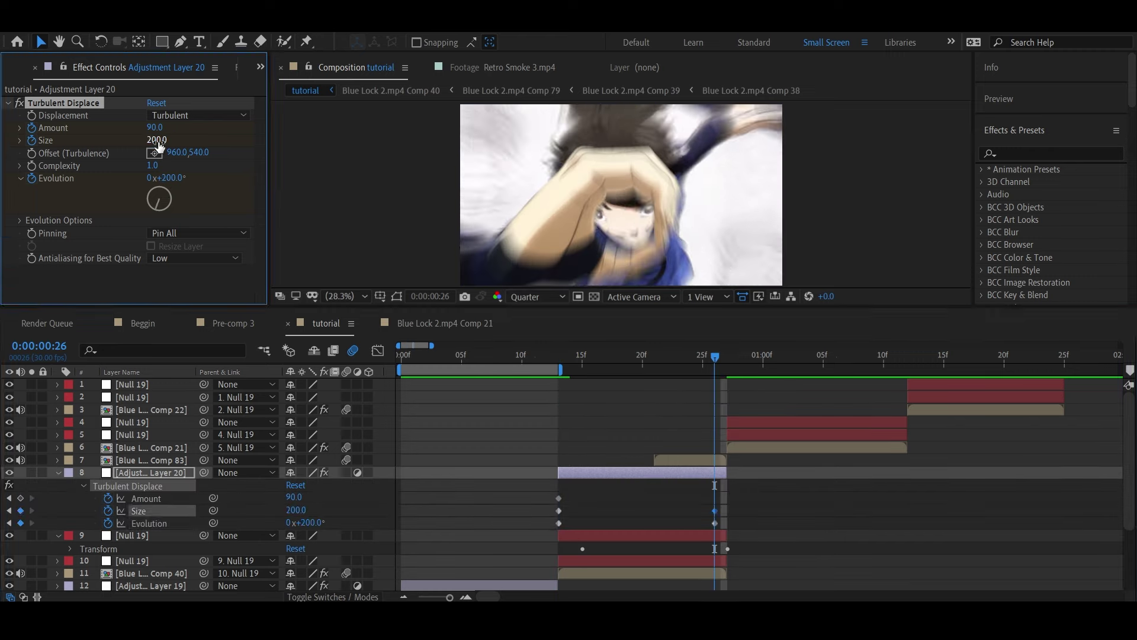
- Set the ending Amount to 20 and shift the end keyframes to frame 27
{"action": "left_click", "coordinate": [155, 127]}
{"action": "type", "text": "10"}
{"action": "key", "text": "Return"}
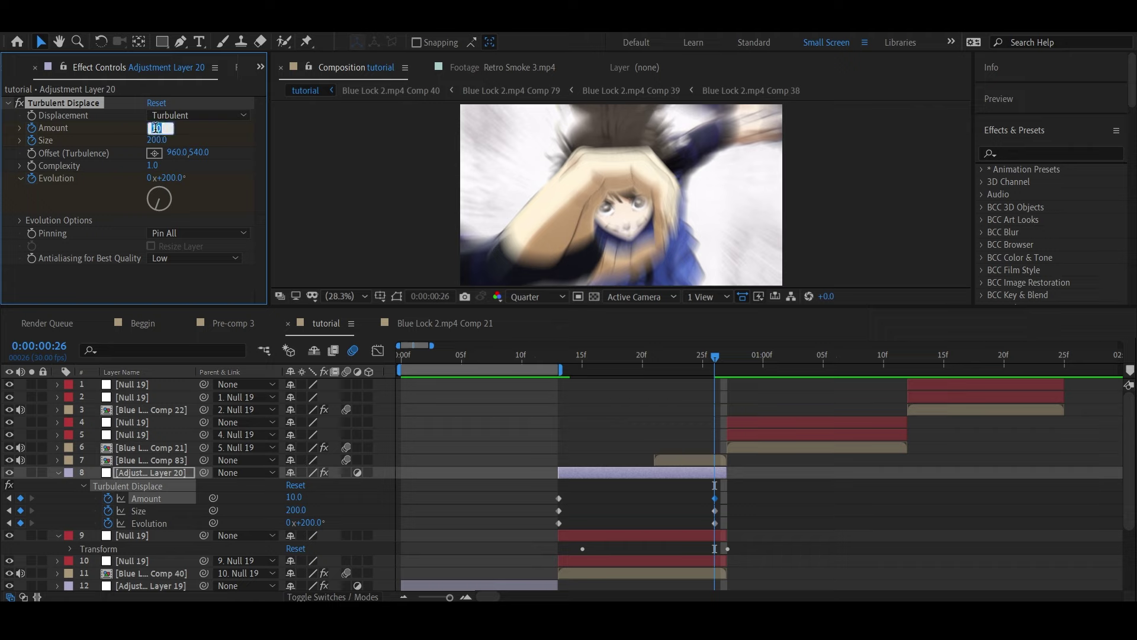
{"action": "type", "text": "20"}
{"action": "key", "text": "Return"}
{"action": "left_click", "coordinate": [715, 497]}
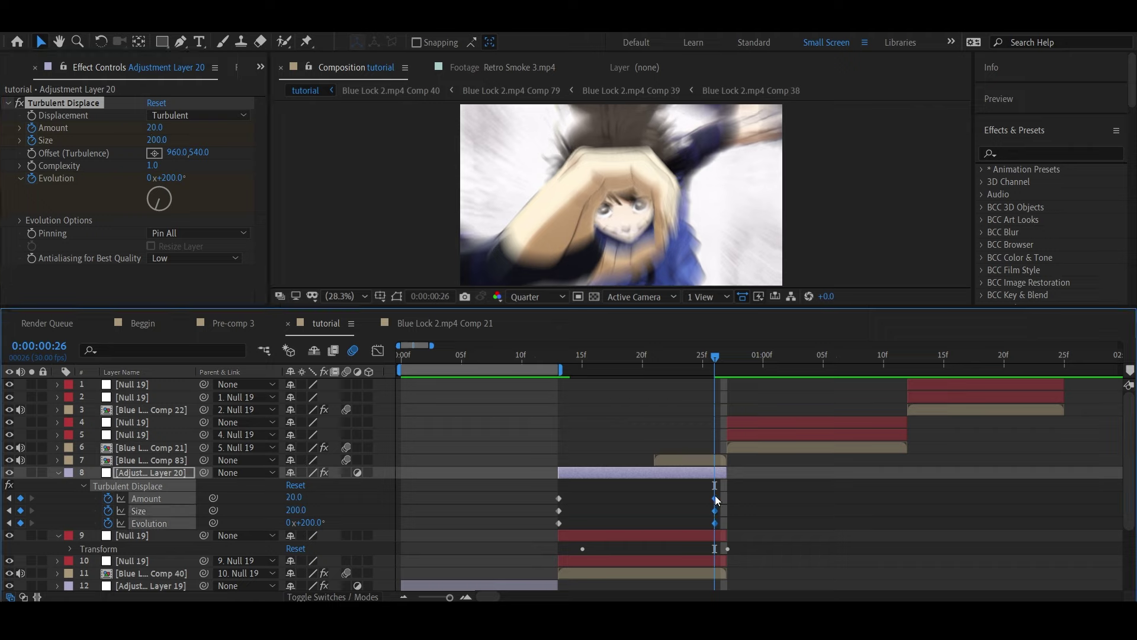
{"action": "mouse_move", "coordinate": [715, 497]}
{"action": "left_mouse_down"}
{"action": "mouse_move", "coordinate": [728, 496]}
{"action": "mouse_move", "coordinate": [554, 527]}
{"action": "left_mouse_up"}
- Easy Ease the Turbulent Displace keyframes and shape Amount to drop sharply, then settle toward 20
{"action": "key", "text": "F9"}
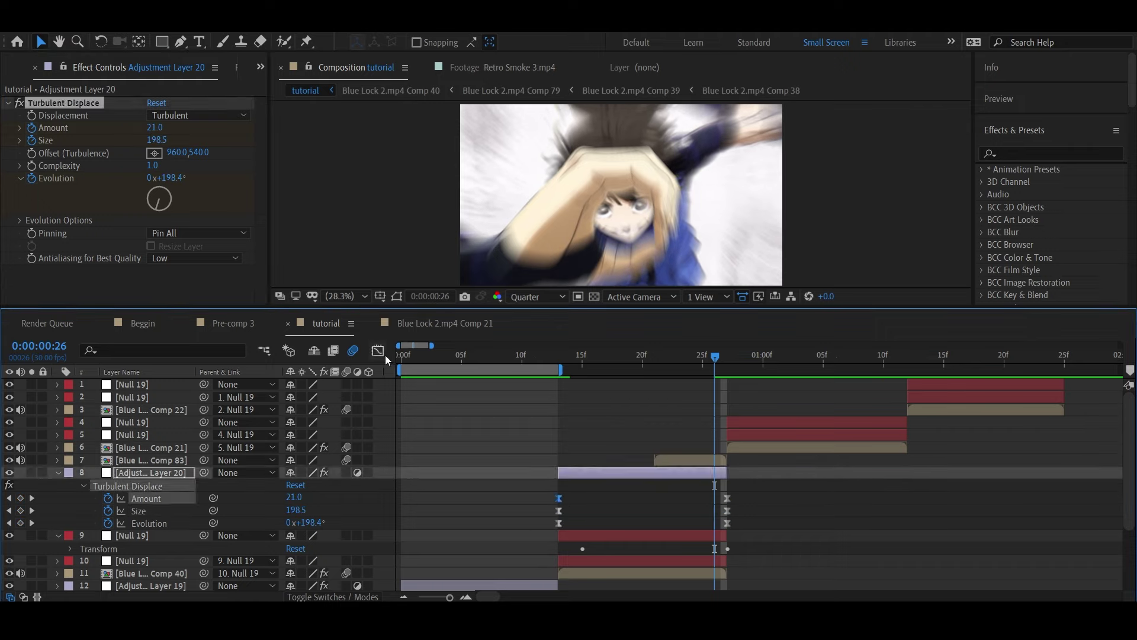
{"action": "left_click", "coordinate": [377, 350]}
{"action": "left_click", "coordinate": [570, 355]}
{"action": "left_click_drag", "start_coordinate": [672, 554], "coordinate": [553, 561]}
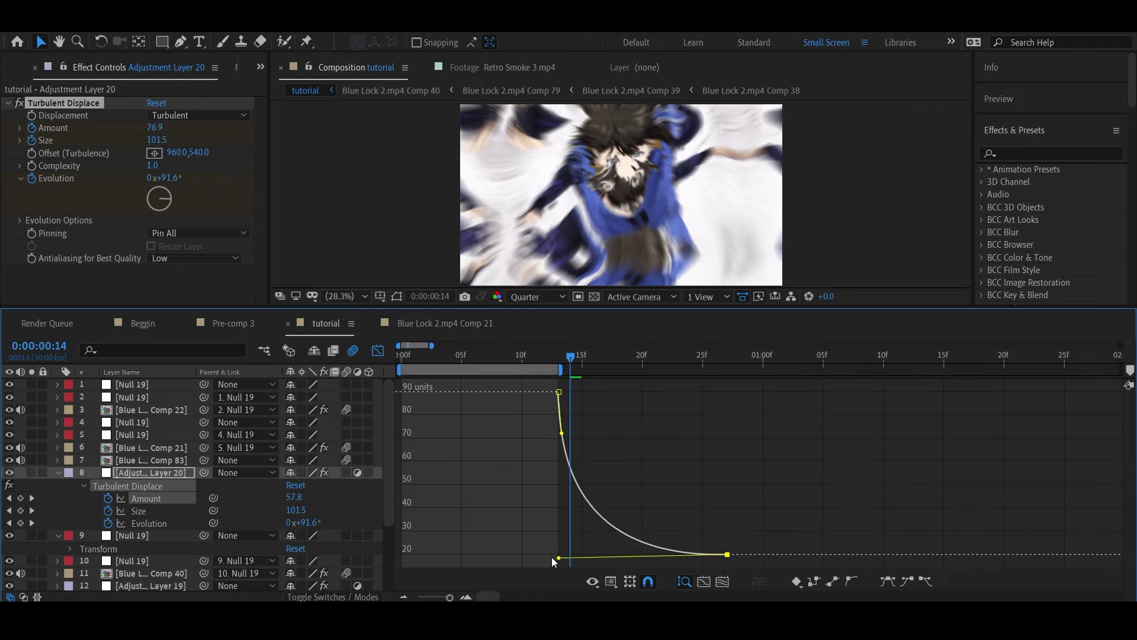
{"action": "left_click_drag", "start_coordinate": [562, 432], "coordinate": [563, 503]}
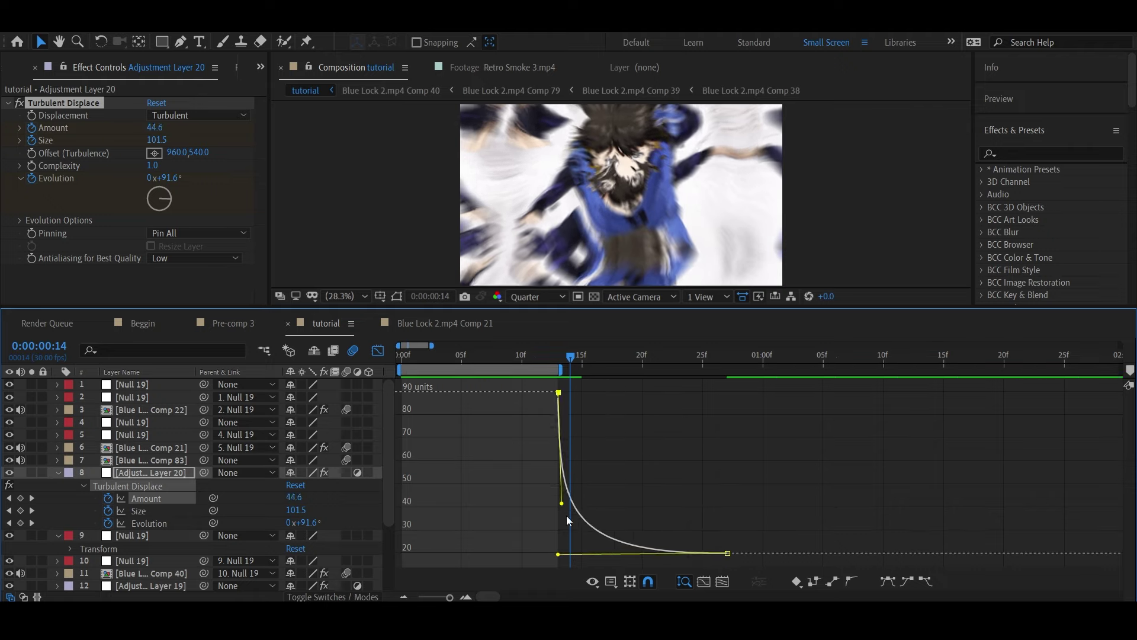
{"action": "left_click_drag", "start_coordinate": [558, 553], "coordinate": [571, 553]}
- Set the work area to frames 13–27 and preview the transition
{"action": "mouse_move", "coordinate": [570, 355]}
{"action": "left_mouse_down"}
{"action": "mouse_move", "coordinate": [726, 362]}
{"action": "mouse_move", "coordinate": [559, 361]}
{"action": "left_mouse_up"}
{"action": "key", "text": "n"}
{"action": "key", "text": "b"}
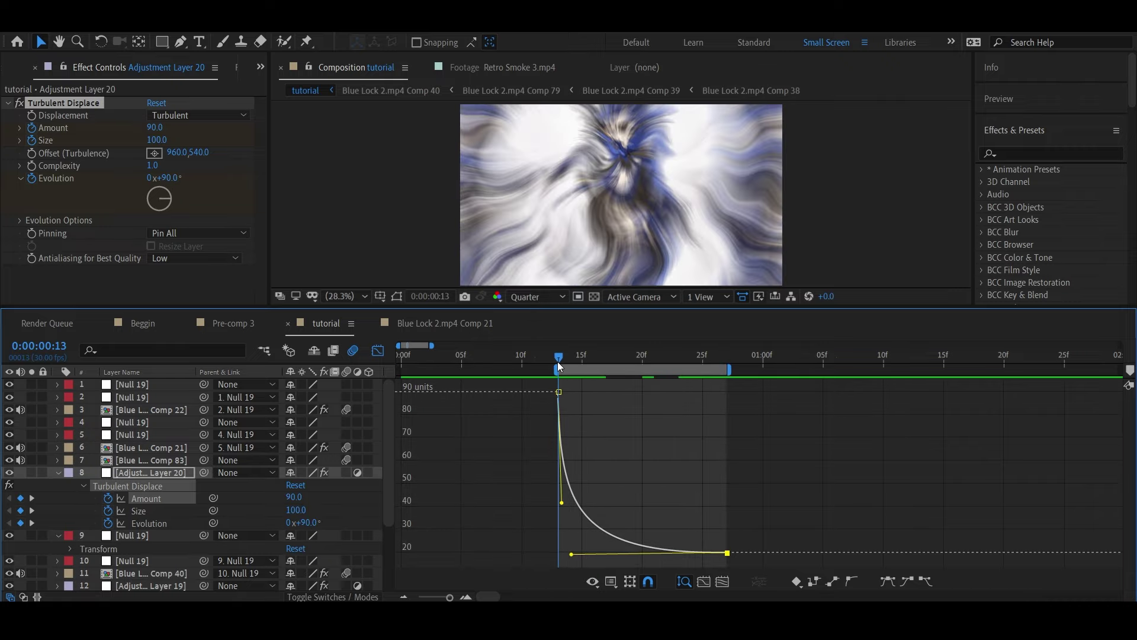
{"action": "key", "text": "space"}
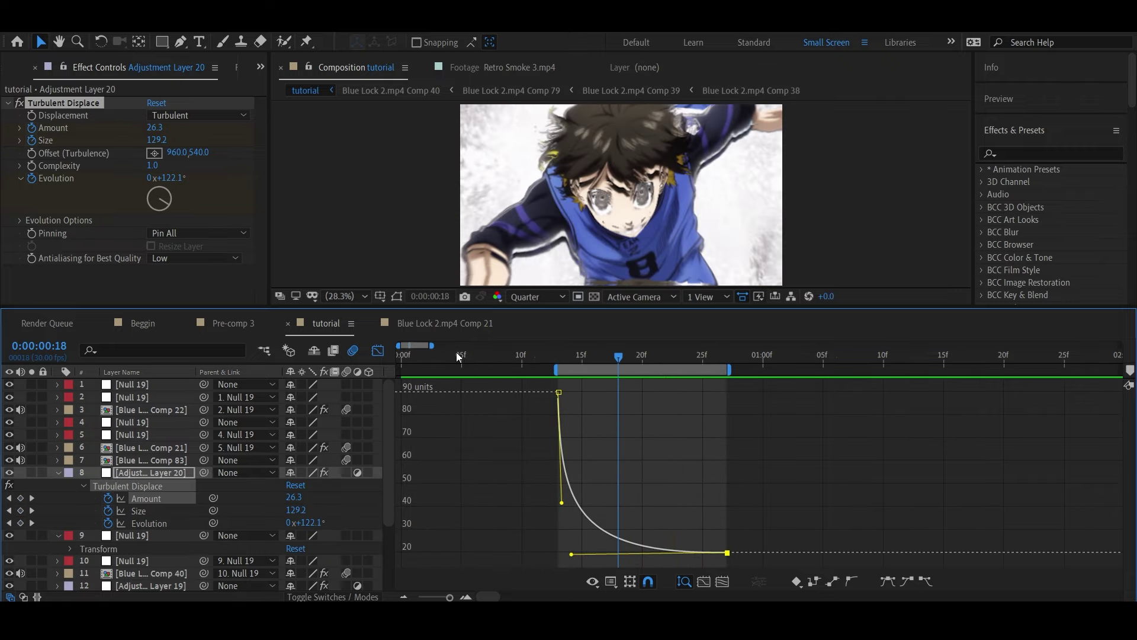
{"action": "key", "text": "shift+F3"}
- Move the Fast Box Blur and two Twitch adjustment layers onto frames 13–27, shifting their keyframes
{"action": "left_click", "coordinate": [398, 357]}
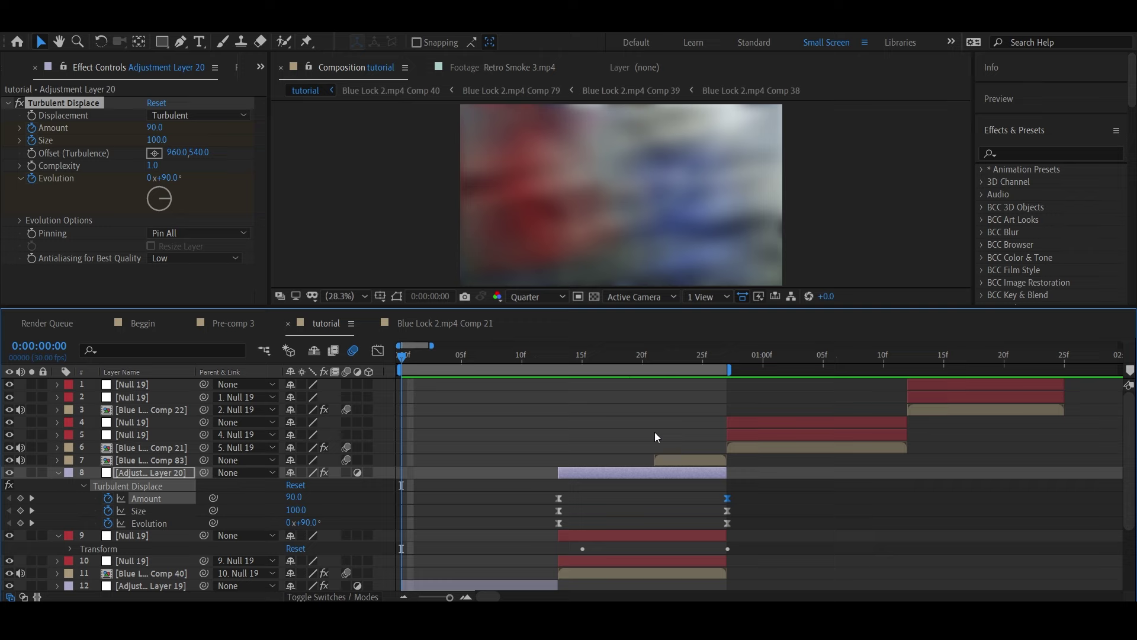
{"action": "scroll", "coordinate": [492, 545], "scroll_direction": "down", "scroll_amount": 5}
{"action": "left_click", "coordinate": [515, 521]}
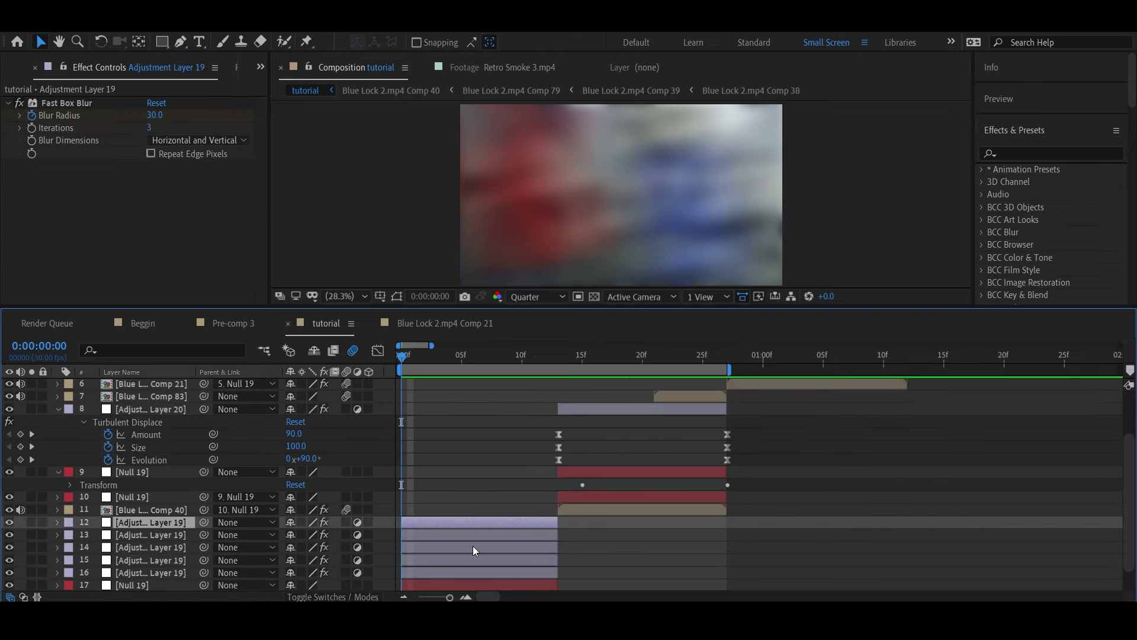
{"action": "left_click", "coordinate": [488, 535], "text": "shift"}
{"action": "left_click", "coordinate": [489, 547], "text": "shift"}
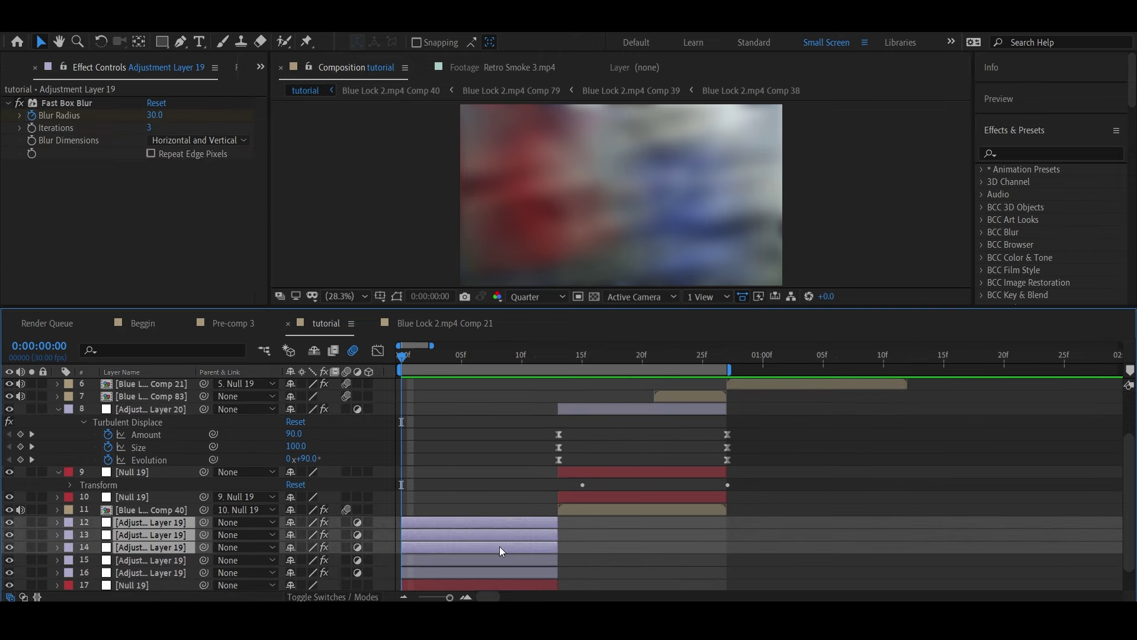
{"action": "key", "text": "u"}
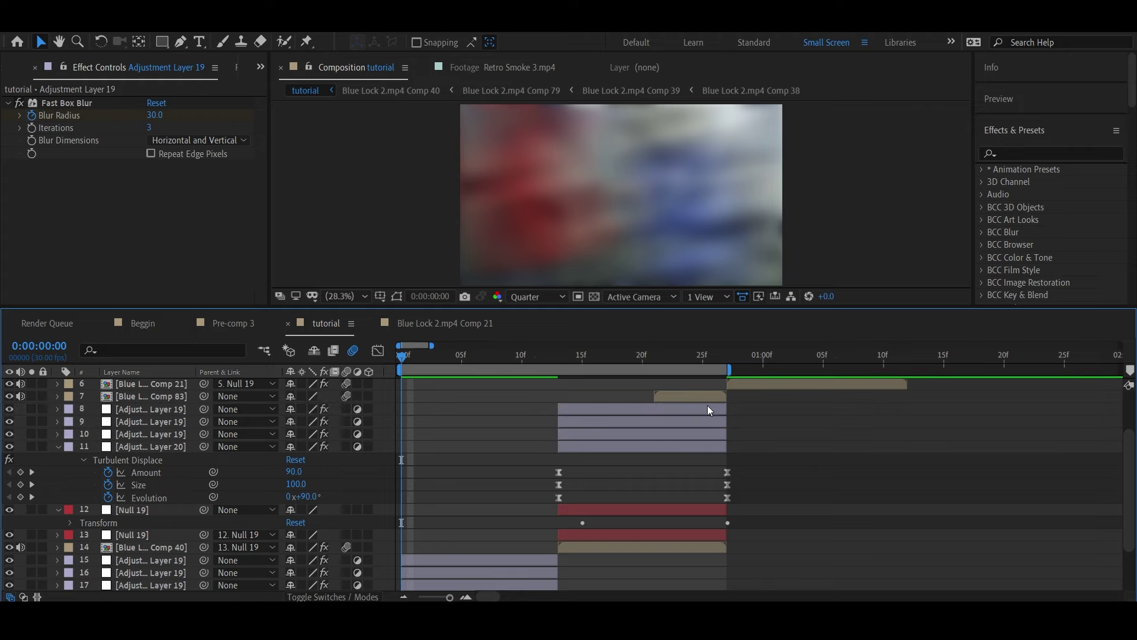
{"action": "left_click_drag", "start_coordinate": [751, 426], "coordinate": [530, 448]}
{"action": "left_click_drag", "start_coordinate": [714, 434], "coordinate": [727, 434]}
{"action": "left_click_drag", "start_coordinate": [714, 472], "coordinate": [728, 472]}
- Duplicate the Fast Box Blur layer, strip its blur, and place the copy below it
{"action": "left_click", "coordinate": [609, 409]}
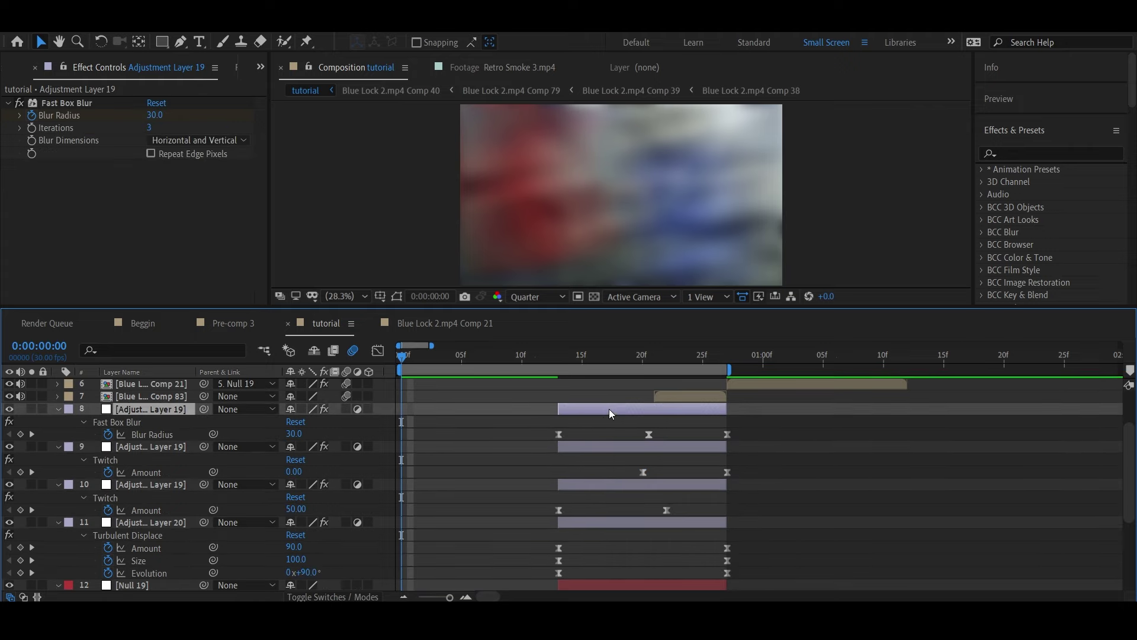
{"action": "key", "text": "ctrl+d"}
{"action": "left_click", "coordinate": [68, 105]}
{"action": "key", "text": "Delete"}
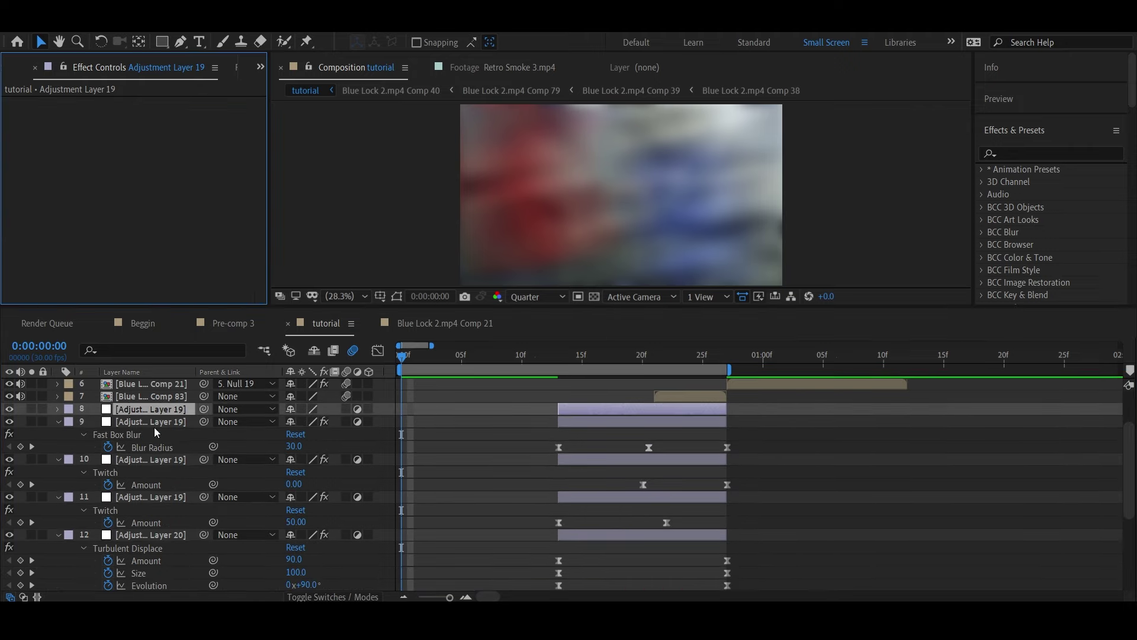
{"action": "key", "text": "ctrl+bracketleft"}
- Apply the Warp effect to the adjustment layer with the FishEye warp style
{"action": "left_click", "coordinate": [642, 354]}
{"action": "key", "text": "ctrl+space"}
{"action": "type", "text": "wa"}
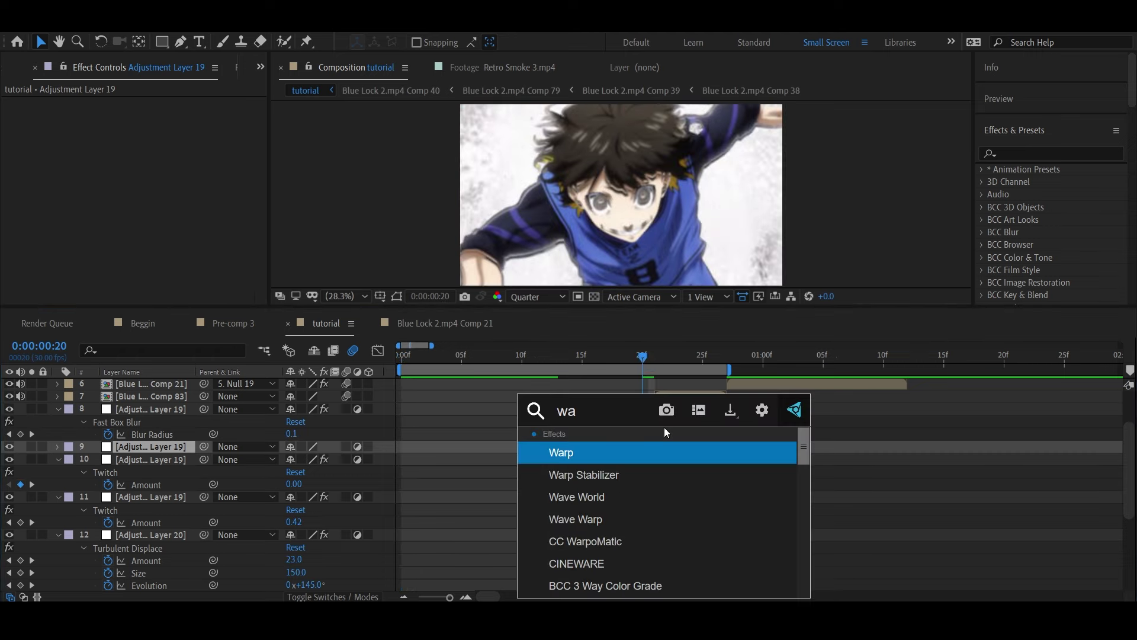
{"action": "key", "text": "Return"}
{"action": "left_click", "coordinate": [196, 115]}
{"action": "left_click", "coordinate": [189, 299]}
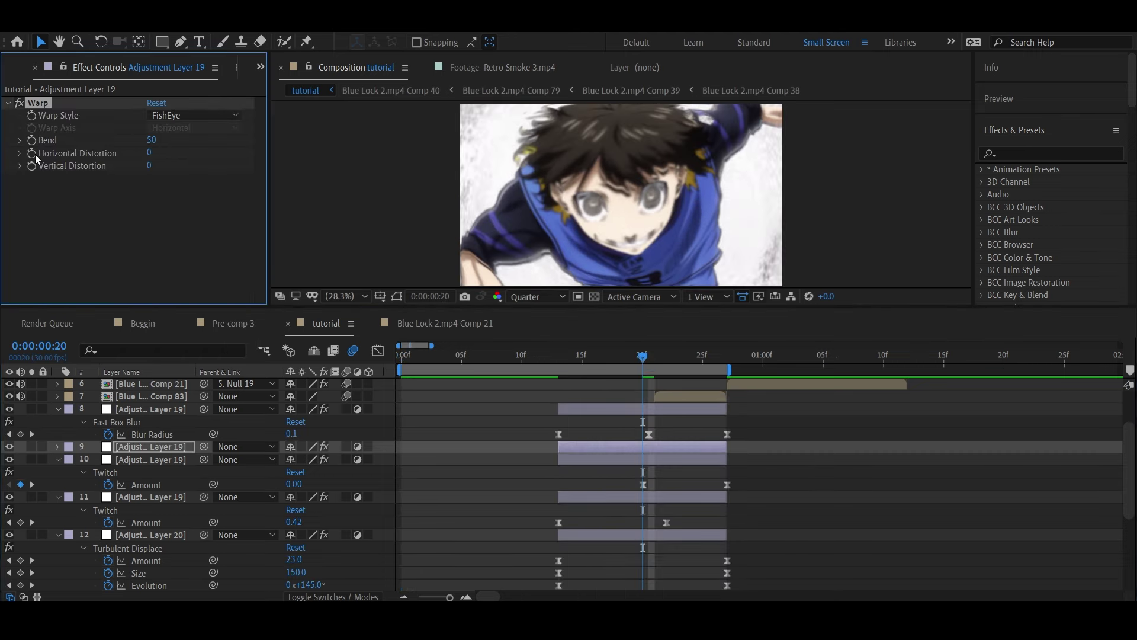
- Keyframe the Bend at 0 on frame 13 and -100 on frame 26
{"action": "left_click", "coordinate": [154, 141]}
{"action": "type", "text": "0"}
{"action": "key", "text": "Return"}
{"action": "key", "text": "u"}
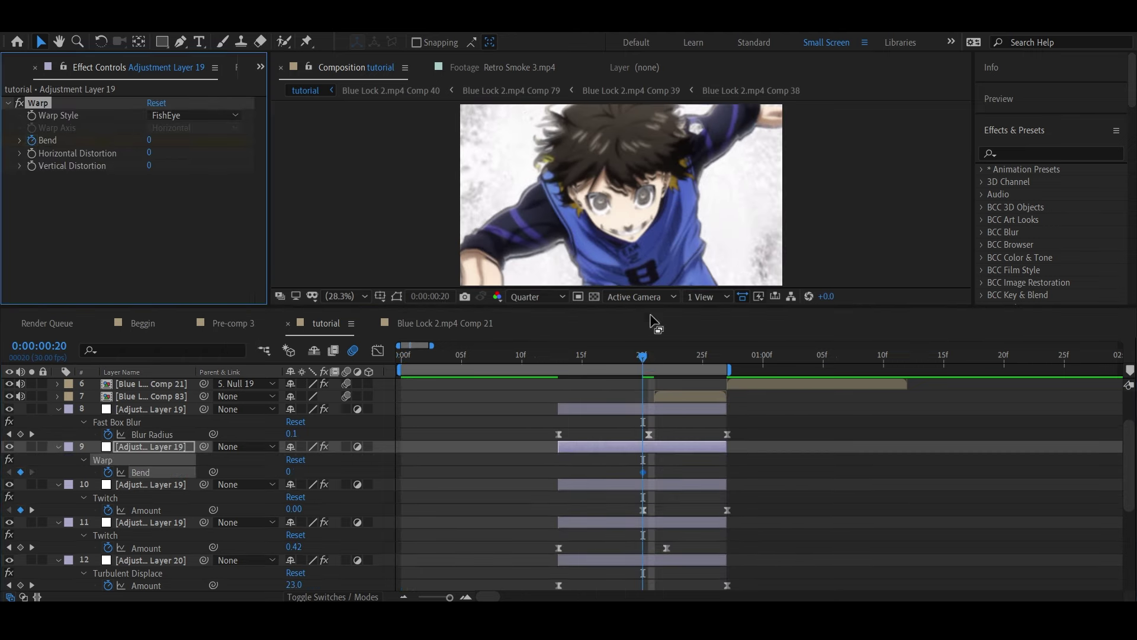
{"action": "left_click_drag", "start_coordinate": [642, 472], "coordinate": [558, 472]}
{"action": "left_click", "coordinate": [714, 360]}
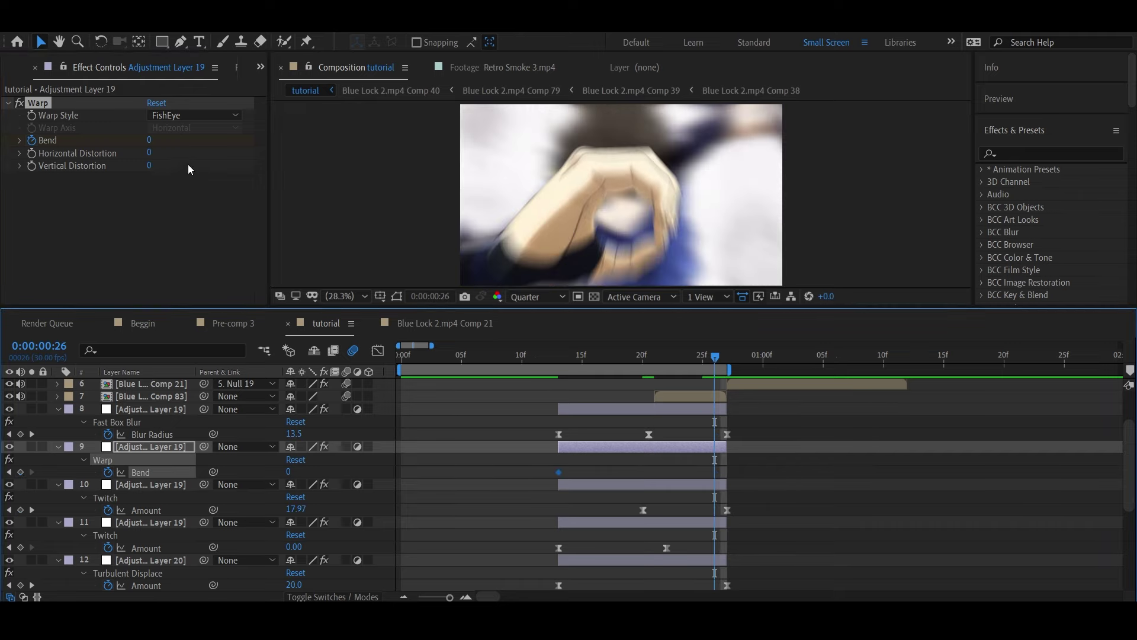
{"action": "left_click", "coordinate": [151, 140]}
{"action": "type", "text": "00"}
{"action": "key", "text": "Return"}
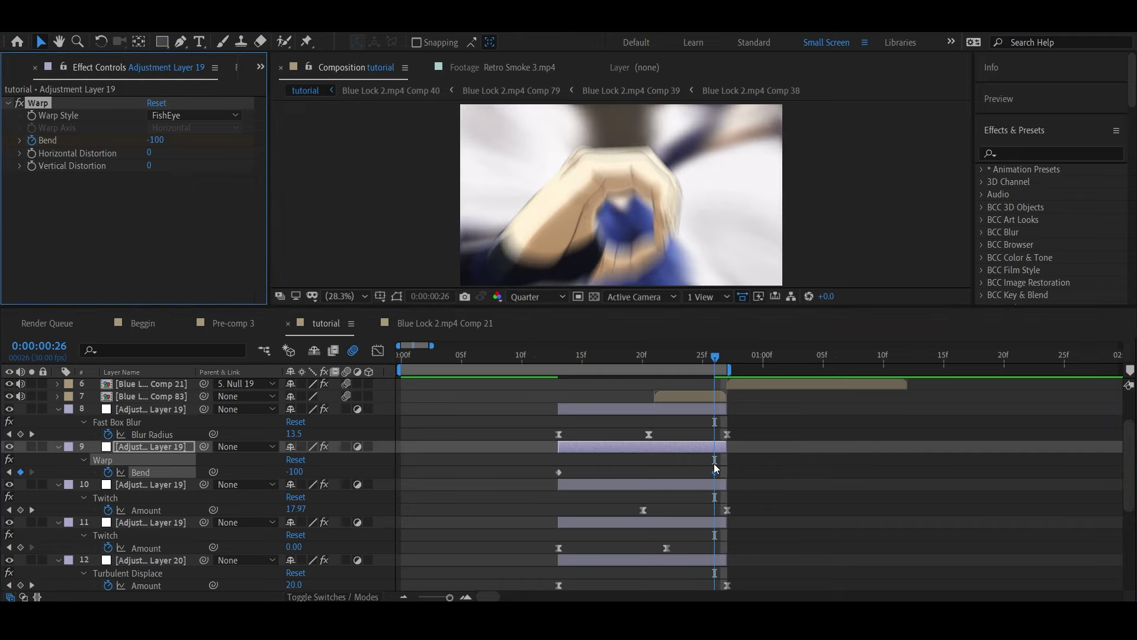
- Ease the Bend keyframes and shape the graph to hold near 0, then plunge to -100
{"action": "left_click", "coordinate": [713, 463]}
{"action": "left_click", "coordinate": [718, 471]}
{"action": "key", "text": "shift+F3"}
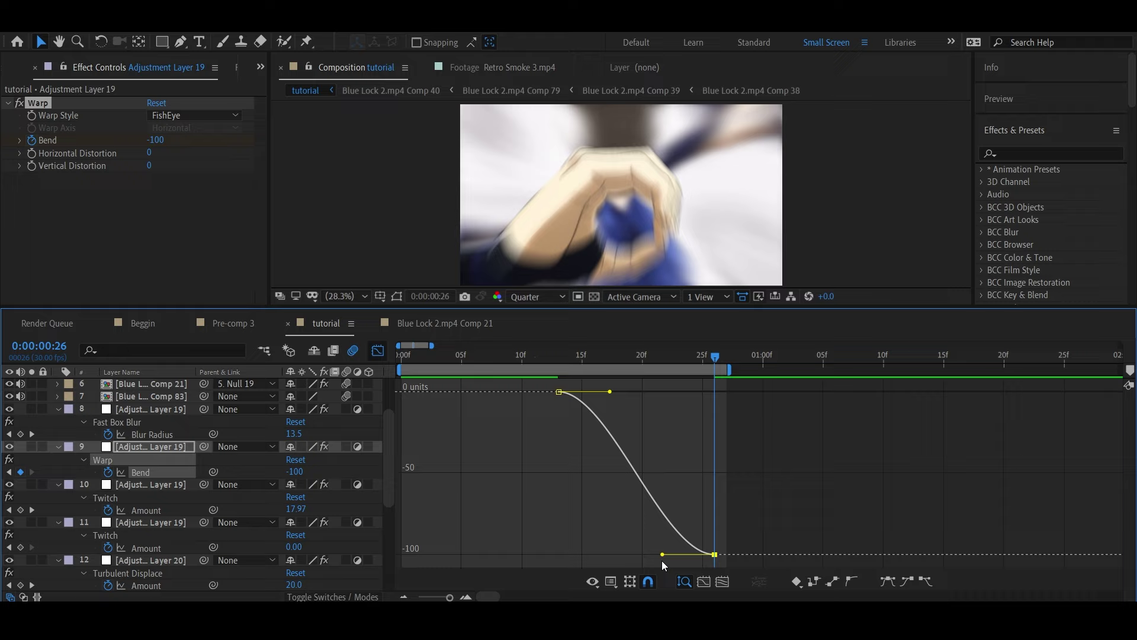
{"action": "left_click_drag", "start_coordinate": [658, 559], "coordinate": [734, 485]}
{"action": "left_click_drag", "start_coordinate": [662, 555], "coordinate": [712, 435]}
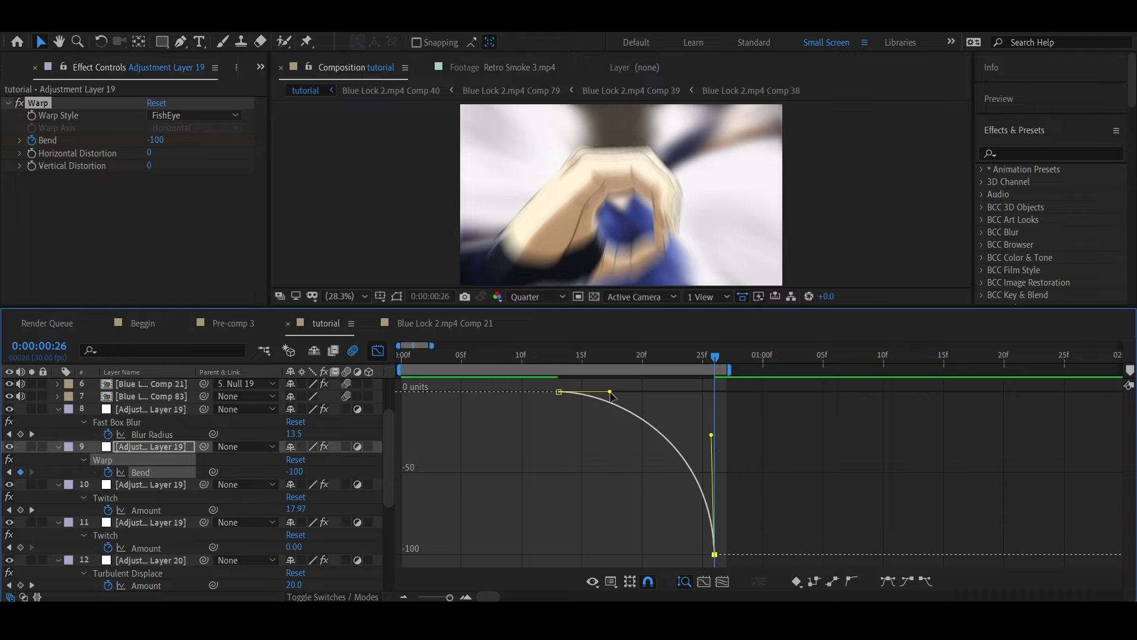
{"action": "left_click_drag", "start_coordinate": [610, 391], "coordinate": [764, 394]}
- Scrub and preview the FishEye warp transition
{"action": "mouse_move", "coordinate": [708, 358]}
{"action": "left_mouse_down"}
{"action": "mouse_move", "coordinate": [691, 370]}
{"action": "mouse_move", "coordinate": [630, 367]}
{"action": "left_mouse_up"}
{"action": "key", "text": "space"}
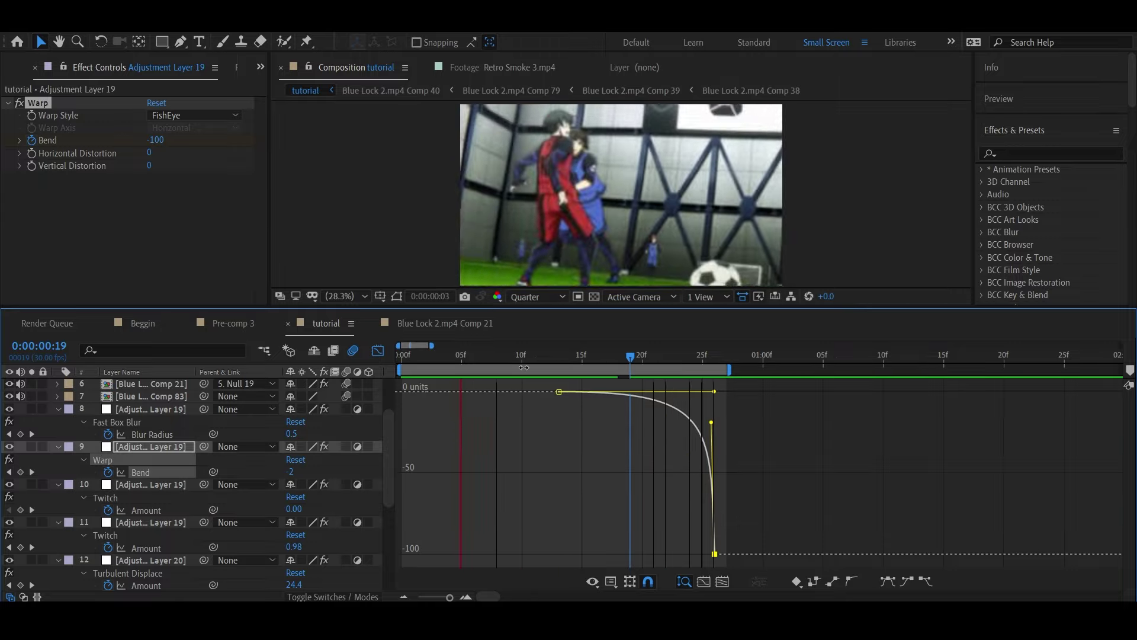
{"action": "key", "text": "space"}
{"action": "key", "text": "minus"}
{"action": "left_click", "coordinate": [377, 350]}
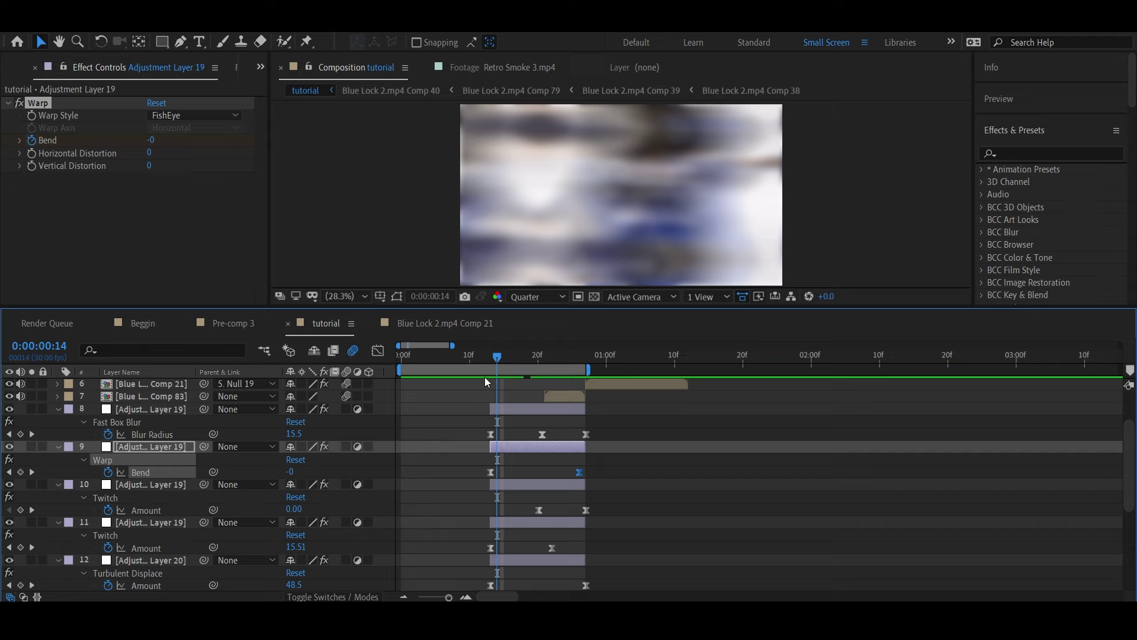
- Steepen layer 11's Twitch Amount curve so it drops off sharply after frame 13
{"action": "left_click", "coordinate": [529, 486]}
{"action": "scroll", "coordinate": [529, 485], "scroll_direction": "down", "scroll_amount": 1}
{"action": "left_click", "coordinate": [492, 512]}
{"action": "key", "text": "shift+F3"}
{"action": "key", "text": "equal"}
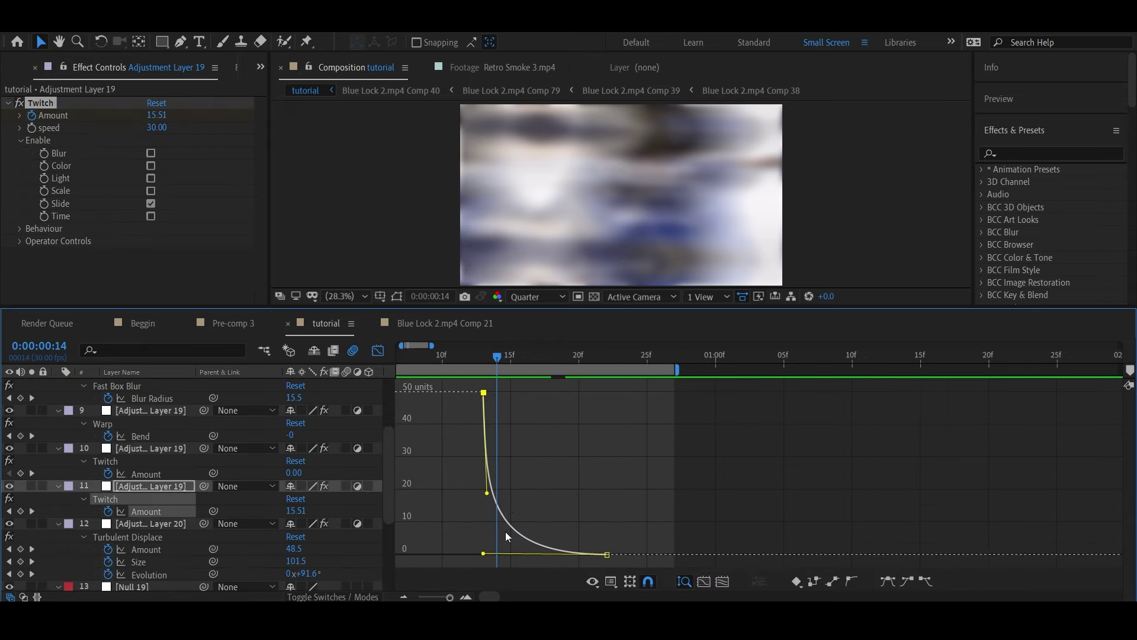
{"action": "left_click_drag", "start_coordinate": [487, 493], "coordinate": [486, 553]}
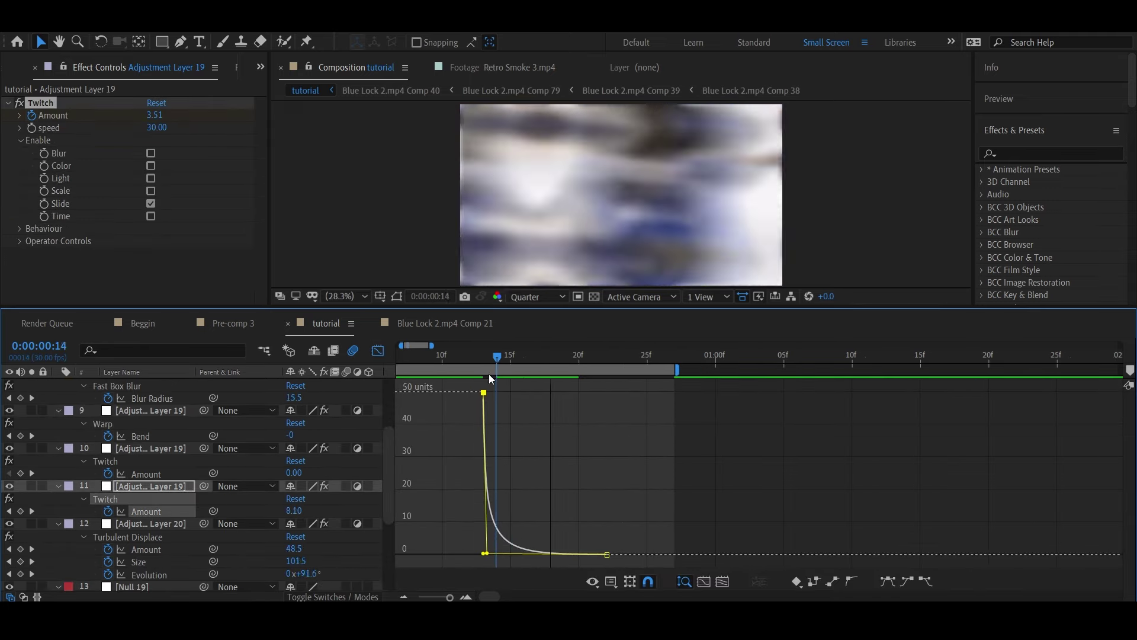
{"action": "key", "text": "shift+F3"}
- Extend the work area end to about 01:12f and place the playhead at frame 27
{"action": "key", "text": "Page_Up"}
{"action": "scroll", "coordinate": [454, 523], "scroll_direction": "down", "scroll_amount": 5}
{"action": "left_click", "coordinate": [454, 520]}
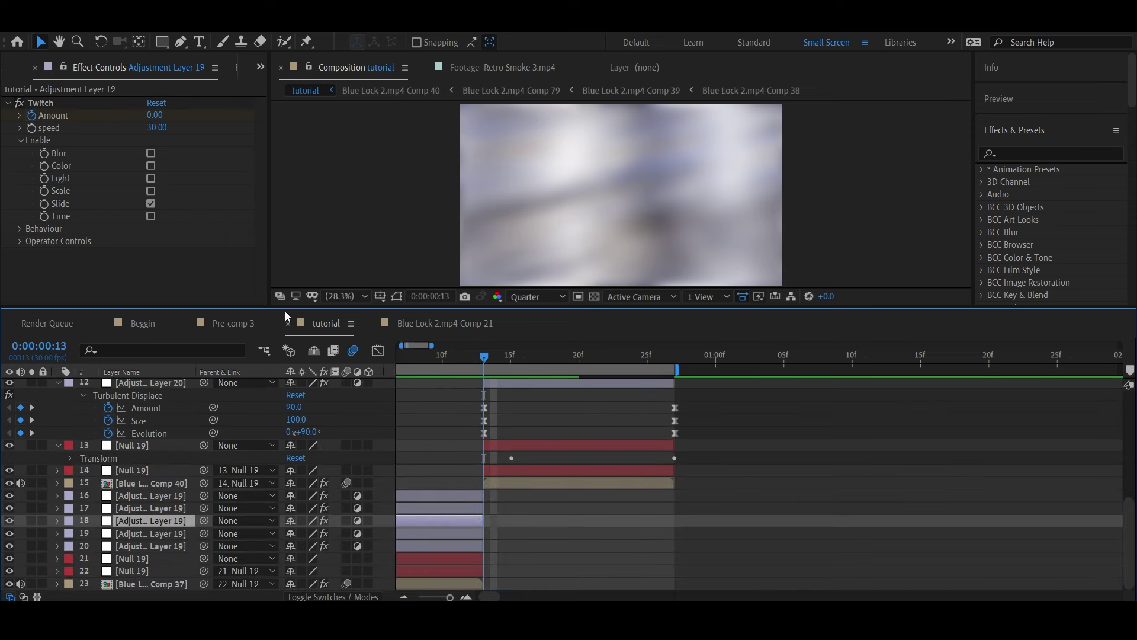
{"action": "key", "text": "shift+F3"}
{"action": "key", "text": "u"}
{"action": "left_click", "coordinate": [145, 546]}
{"action": "scroll", "coordinate": [390, 498], "scroll_direction": "left", "scroll_amount": 3}
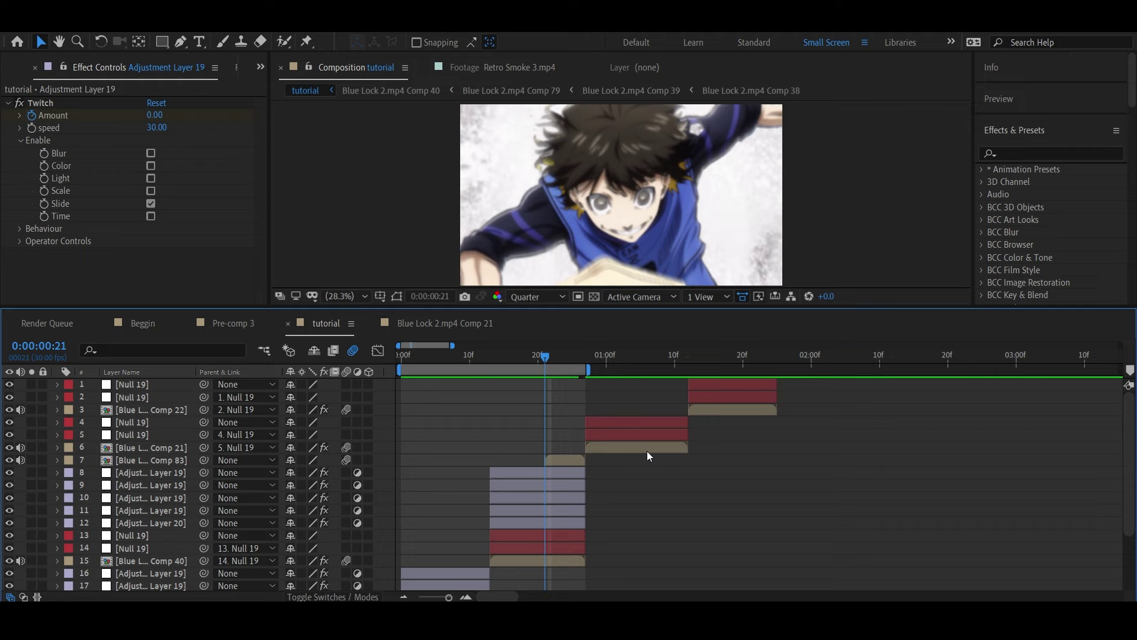
{"action": "left_click_drag", "start_coordinate": [593, 367], "coordinate": [693, 361]}
{"action": "left_click", "coordinate": [585, 360]}
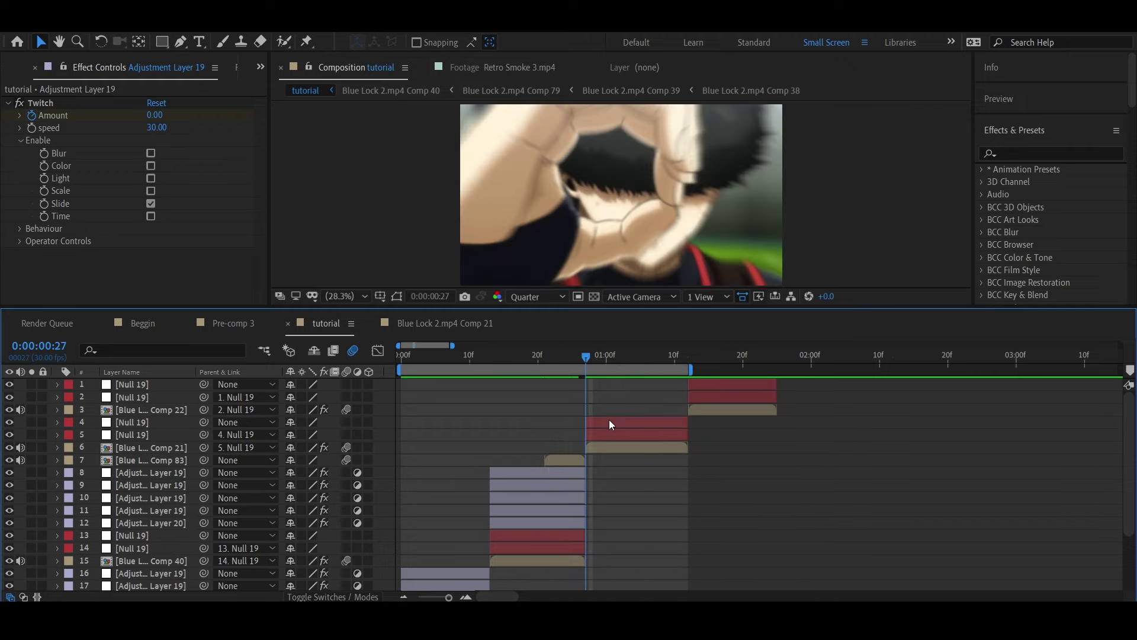
{"action": "left_click", "coordinate": [608, 422]}
- Add a new adjustment layer above Null 19 and trim it to end at 01:12
{"action": "left_click", "coordinate": [57, 422]}
{"action": "right_click", "coordinate": [29, 443]}
{"action": "mouse_move", "coordinate": [177, 284]}
{"action": "left_click", "coordinate": [332, 397]}
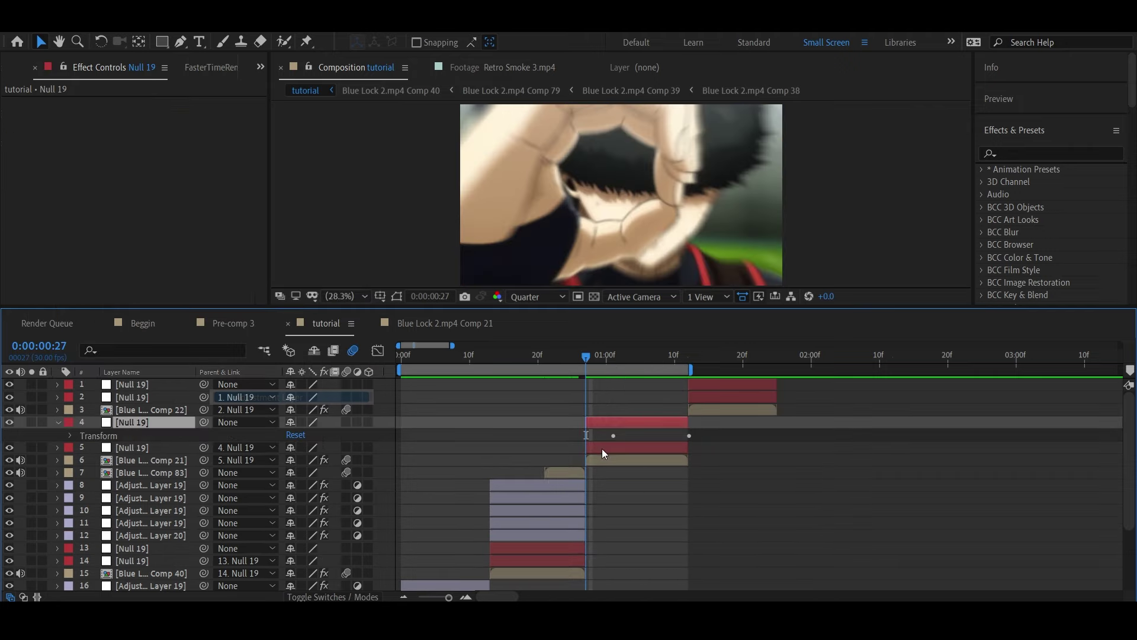
{"action": "left_click", "coordinate": [687, 360]}
{"action": "key", "text": "ctrl+shift+d"}
{"action": "key", "text": "Delete"}
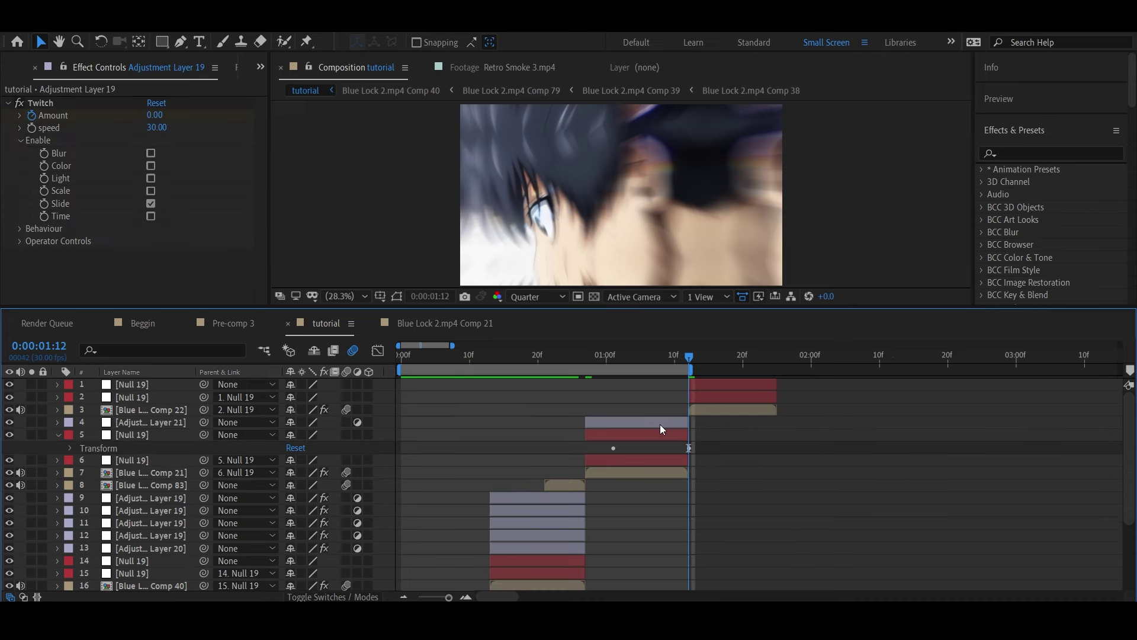
- Apply Turbulent Displace and keyframe Amount 70 and Size 130 at frame 27
{"action": "key", "text": "ctrl+space"}
{"action": "type", "text": "turb"}
{"action": "key", "text": "Return"}
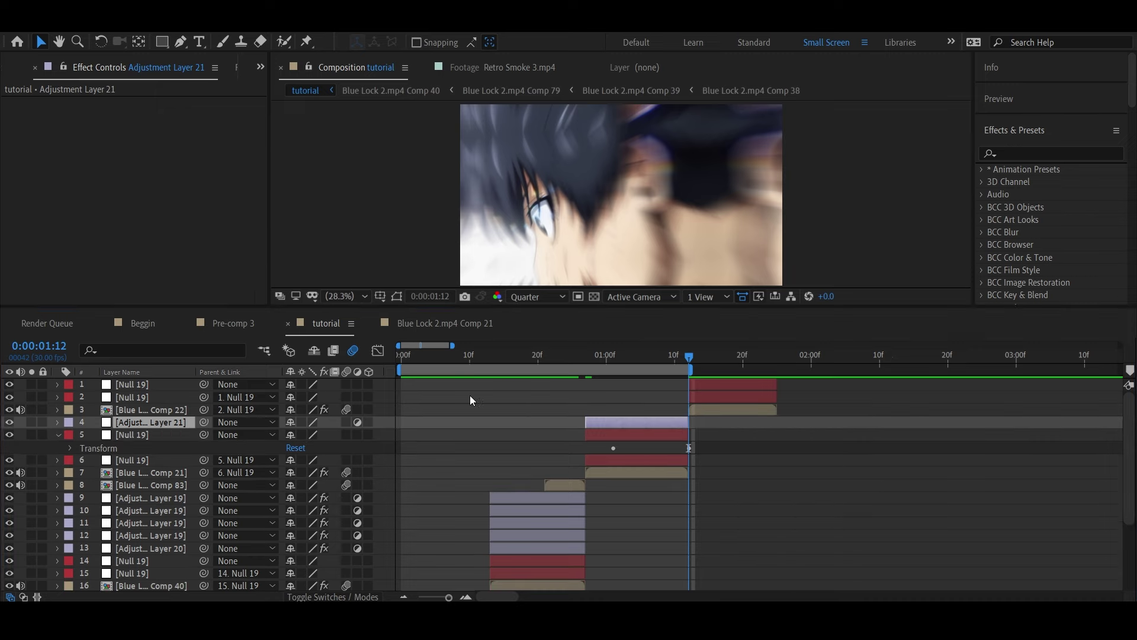
{"action": "key", "text": "u"}
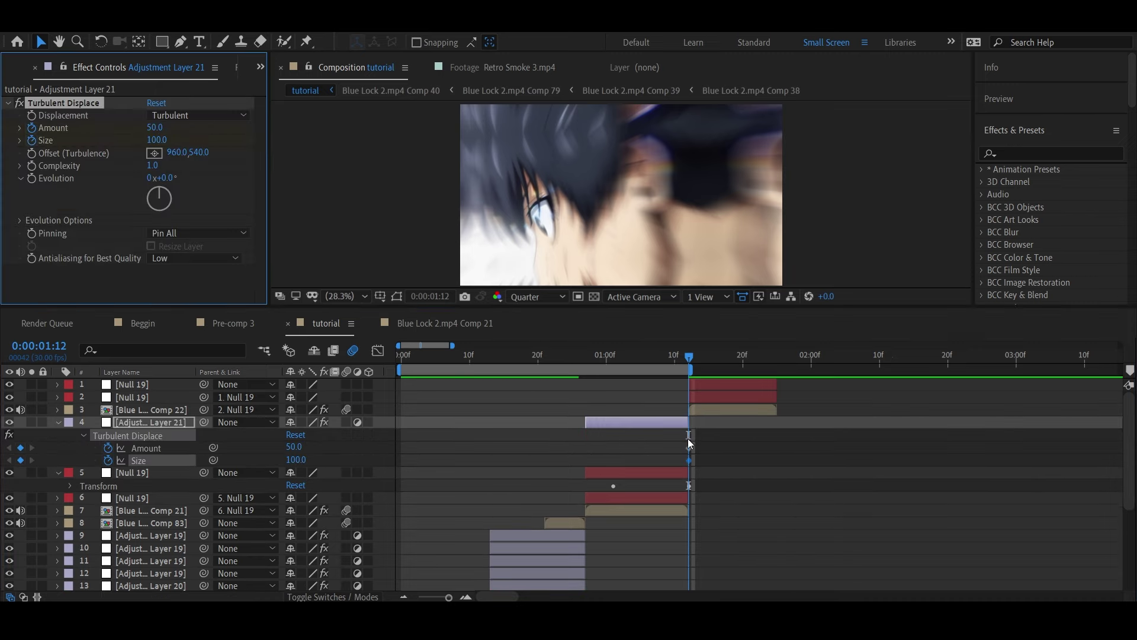
{"action": "left_click", "coordinate": [586, 364]}
{"action": "left_click", "coordinate": [155, 128]}
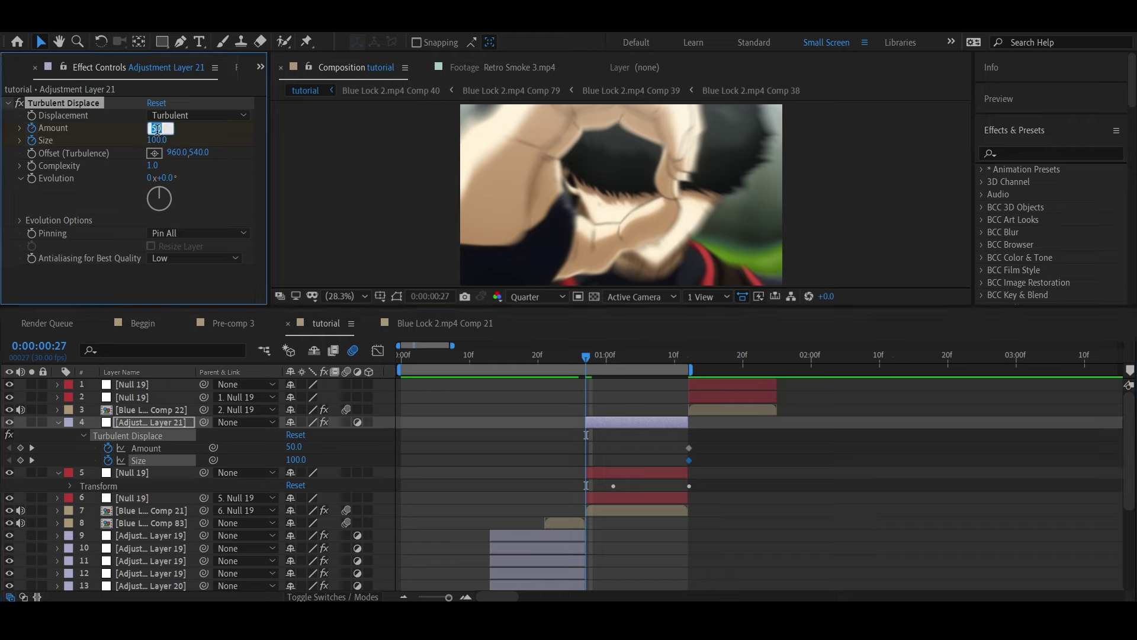
{"action": "type", "text": "70"}
{"action": "key", "text": "Return"}
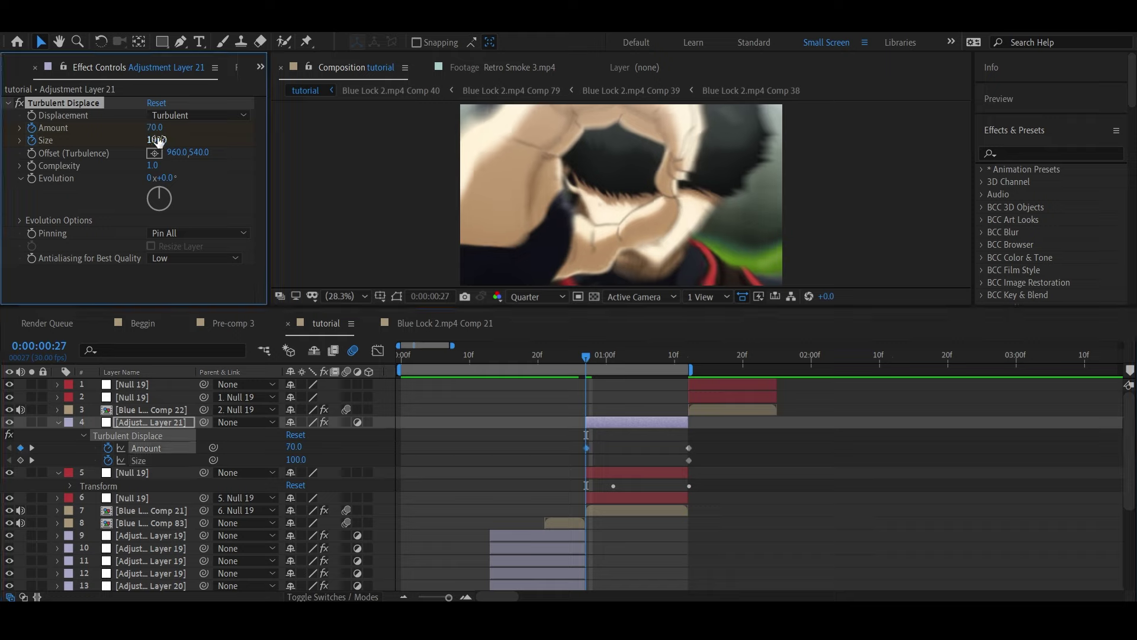
{"action": "type", "text": "130"}
{"action": "key", "text": "Return"}
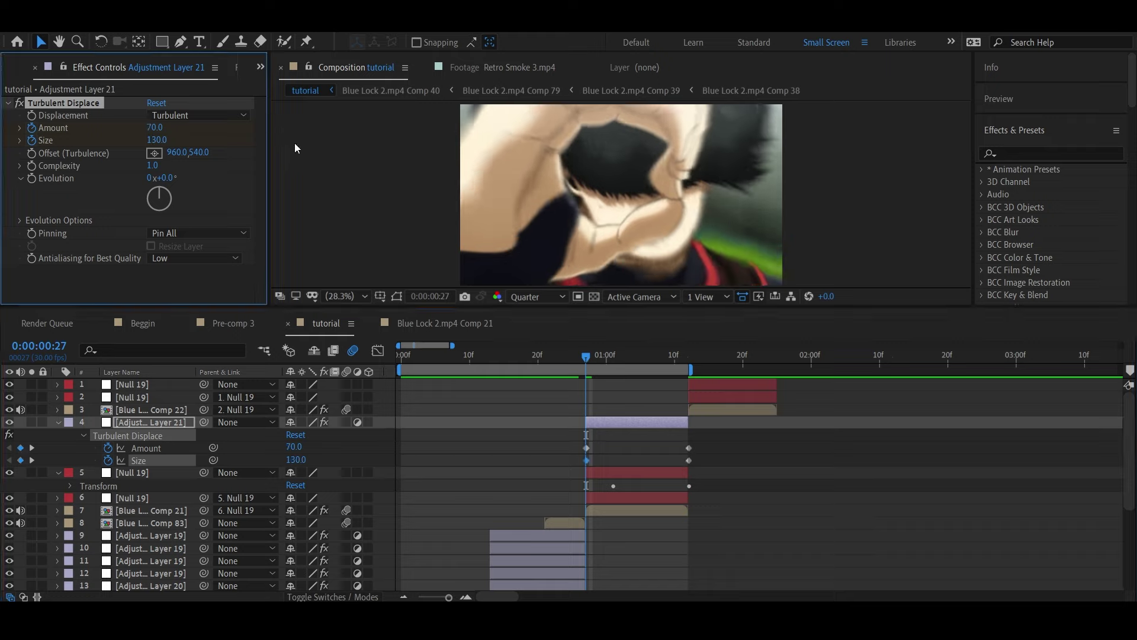
- Keyframe Amount 20 and Size 400 at 01:12, then Easy Ease all keyframes
{"action": "key", "text": "k"}
{"action": "left_click", "coordinate": [155, 128]}
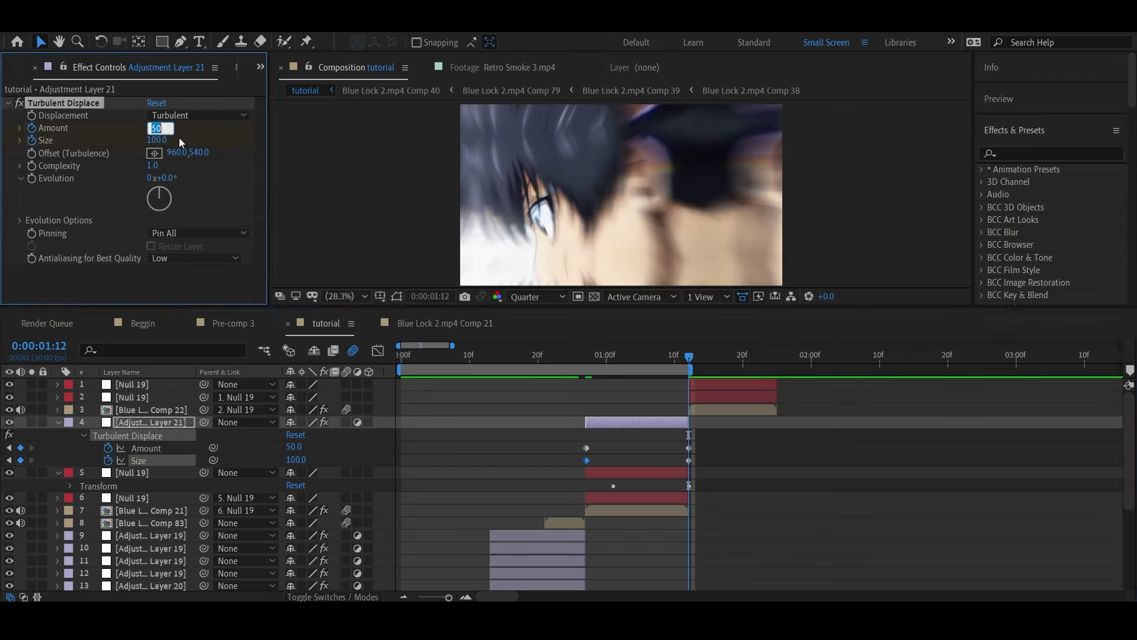
{"action": "type", "text": "20"}
{"action": "key", "text": "Return"}
{"action": "type", "text": "400"}
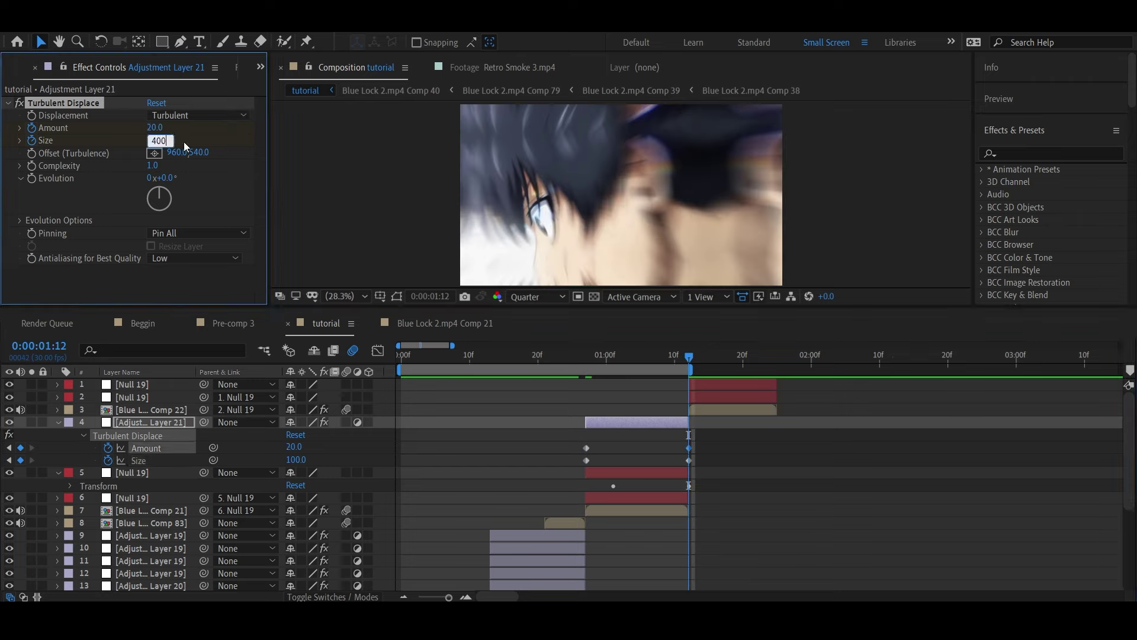
{"action": "key", "text": "Return"}
{"action": "left_click_drag", "start_coordinate": [699, 467], "coordinate": [583, 441]}
{"action": "key", "text": "F9"}
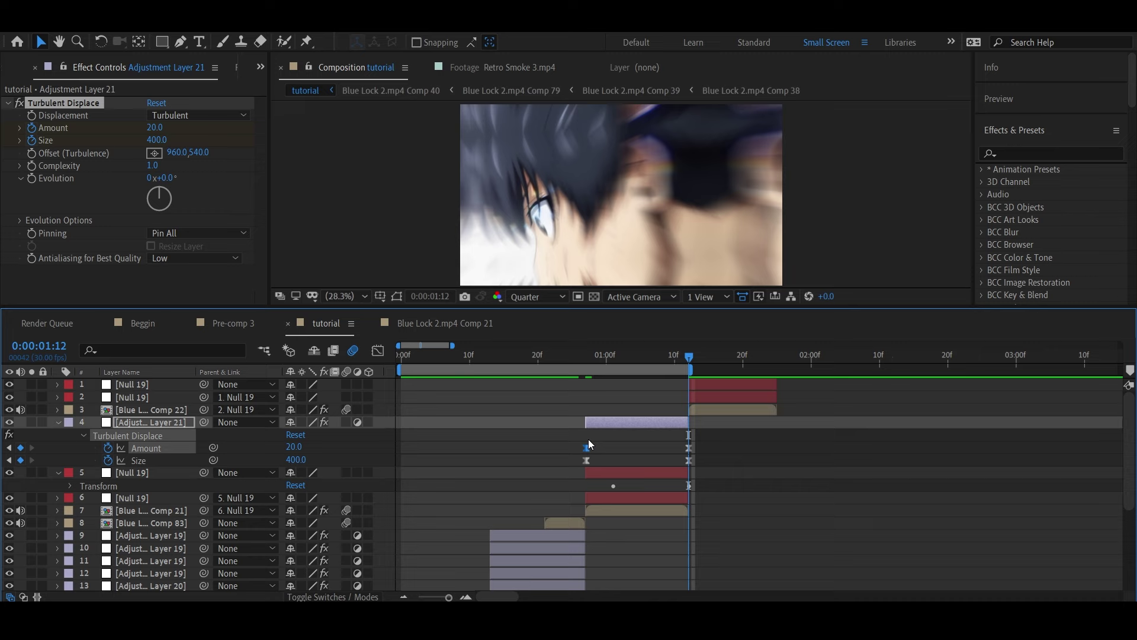
- Shape the Amount graph to drop sharply at first with a long ending ease
{"action": "key", "text": "j"}
{"action": "key", "text": "shift+F3"}
{"action": "left_click", "coordinate": [468, 595]}
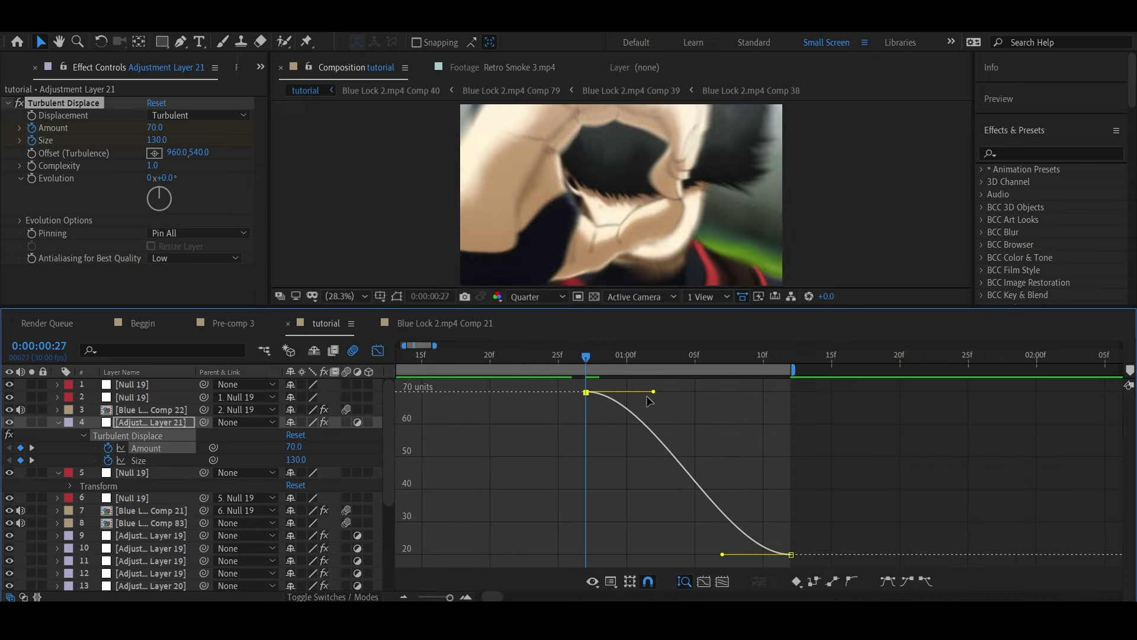
{"action": "left_click_drag", "start_coordinate": [652, 392], "coordinate": [590, 484]}
{"action": "left_click_drag", "start_coordinate": [721, 554], "coordinate": [586, 554]}
{"action": "left_click", "coordinate": [109, 266]}
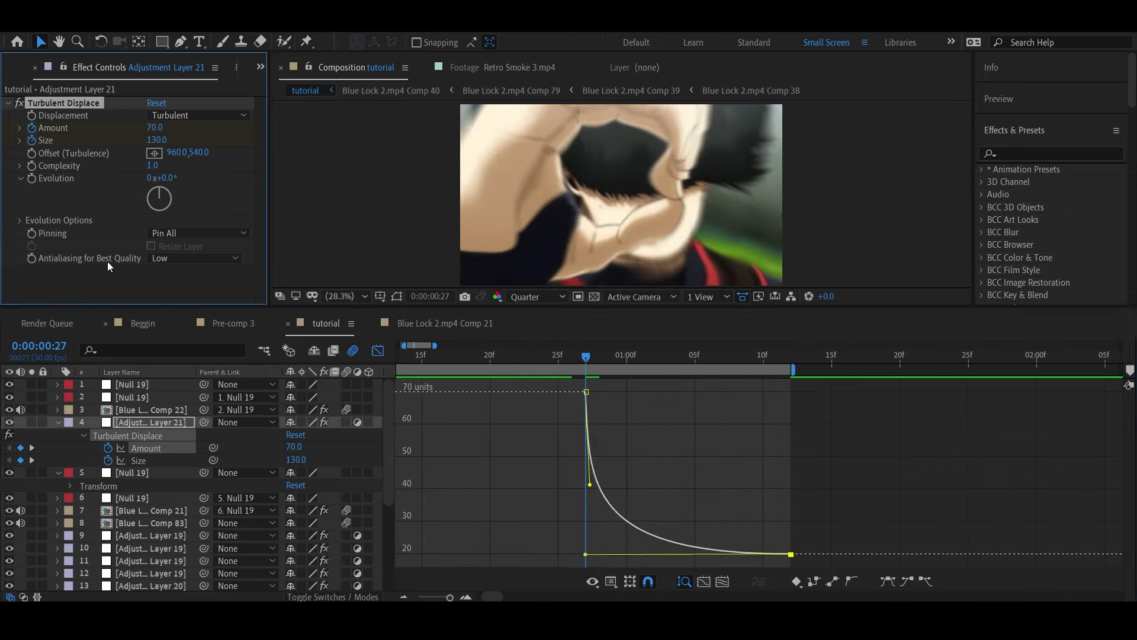
- Shape the Size graph to rise sharply at first with a long ending ease
{"action": "left_click", "coordinate": [142, 460]}
{"action": "left_click_drag", "start_coordinate": [654, 554], "coordinate": [590, 501]}
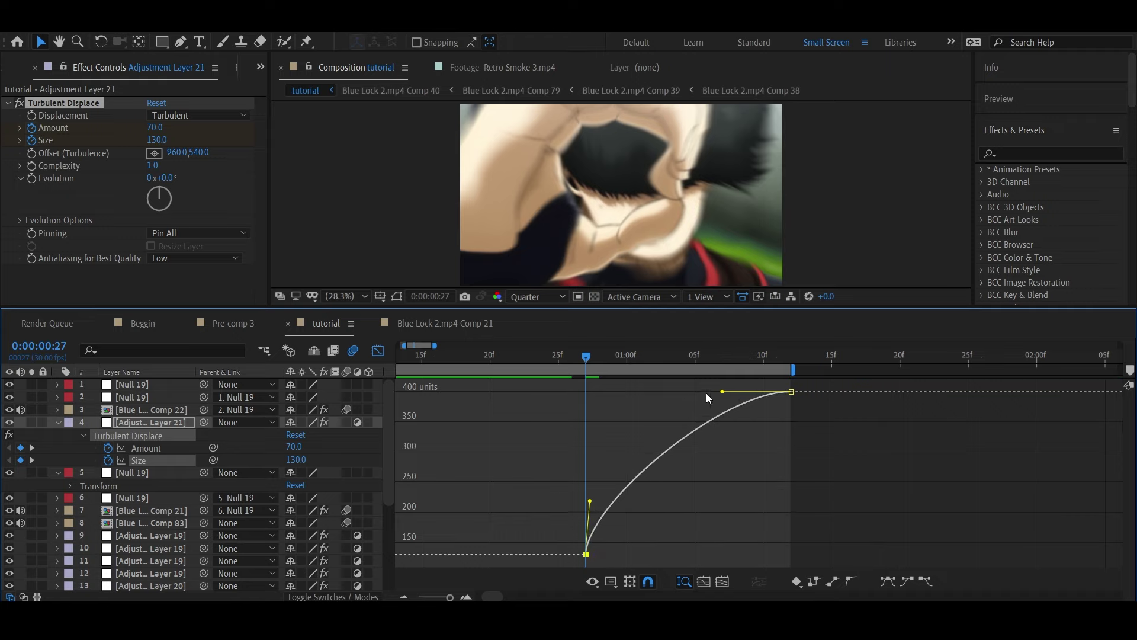
{"action": "mouse_move", "coordinate": [721, 394]}
{"action": "left_mouse_down"}
{"action": "mouse_move", "coordinate": [631, 392]}
{"action": "mouse_move", "coordinate": [737, 368]}
{"action": "mouse_move", "coordinate": [572, 359]}
{"action": "left_mouse_up"}
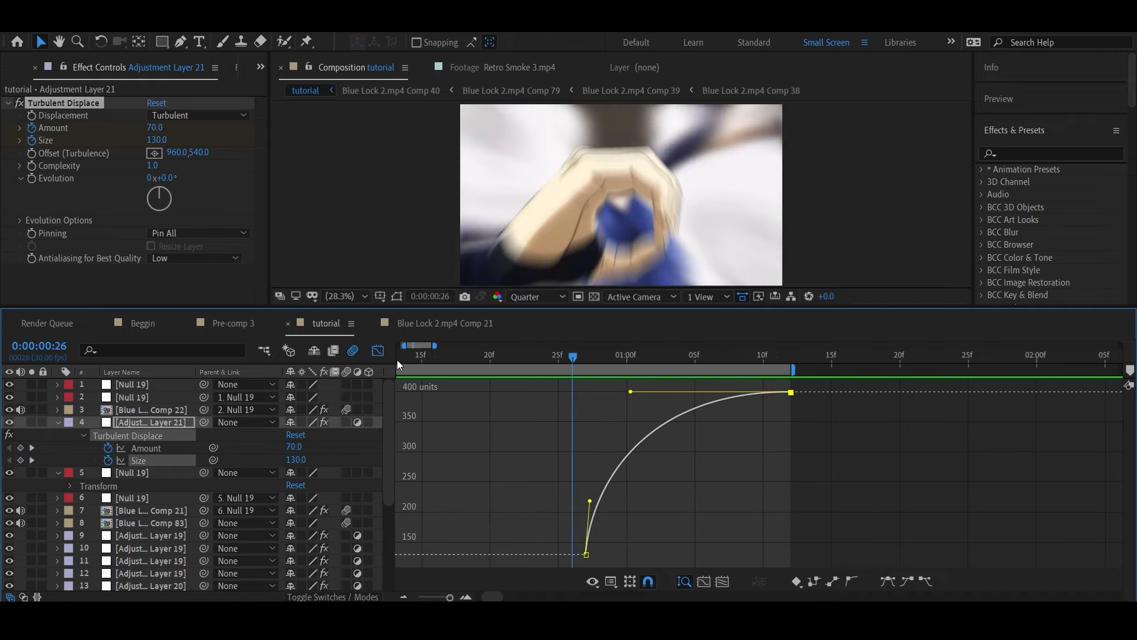
{"action": "left_click", "coordinate": [378, 350]}
{"action": "key", "text": "minus"}
- Duplicate Adjustment Layer 21 and move the copy to start at 01:12
{"action": "key", "text": "ctrl+a"}
{"action": "key", "text": "u"}
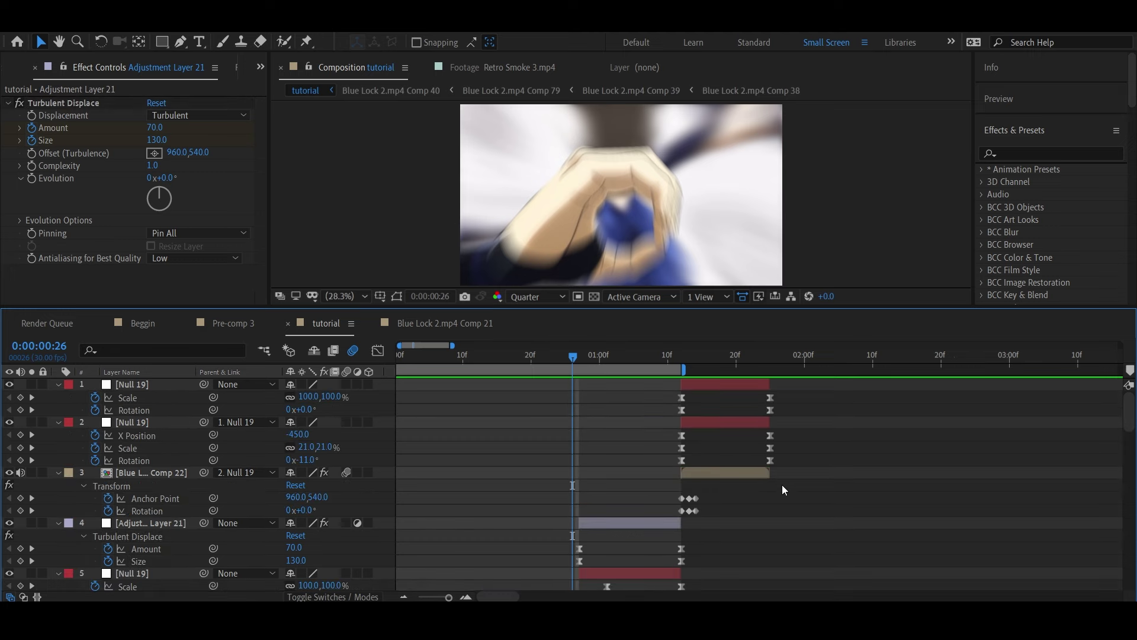
{"action": "key", "text": "u"}
{"action": "left_click", "coordinate": [618, 425]}
{"action": "key", "text": "ctrl+d"}
{"action": "left_click_drag", "start_coordinate": [165, 424], "coordinate": [144, 385]}
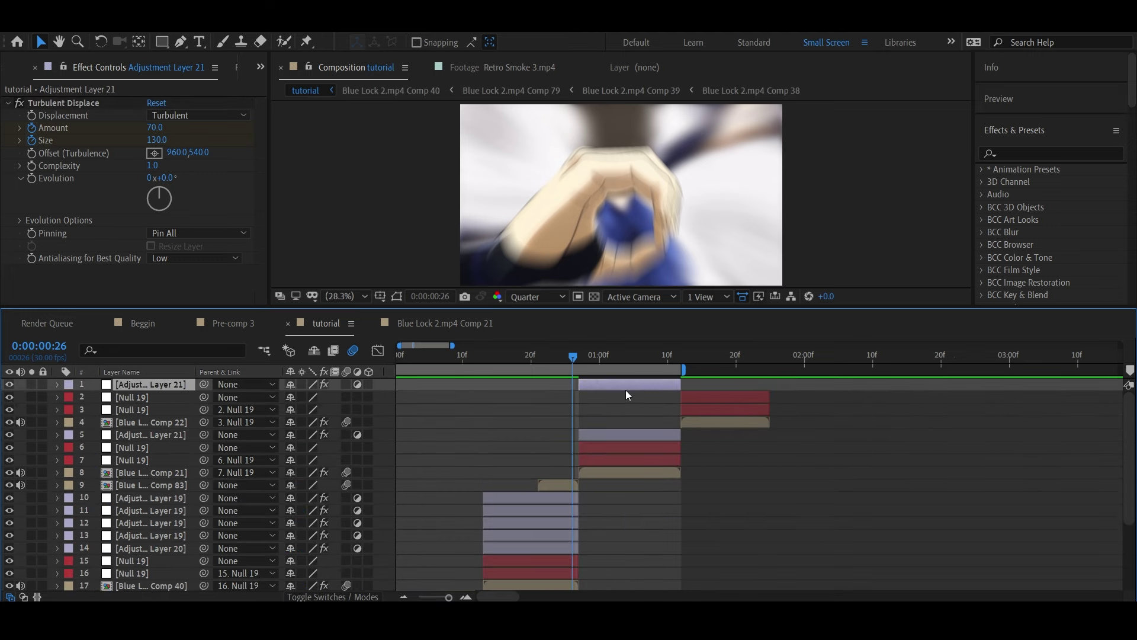
{"action": "left_click_drag", "start_coordinate": [625, 386], "coordinate": [737, 386]}
- Extend the work area over the next clip and select the lower adjustment layers
{"action": "key", "text": "u"}
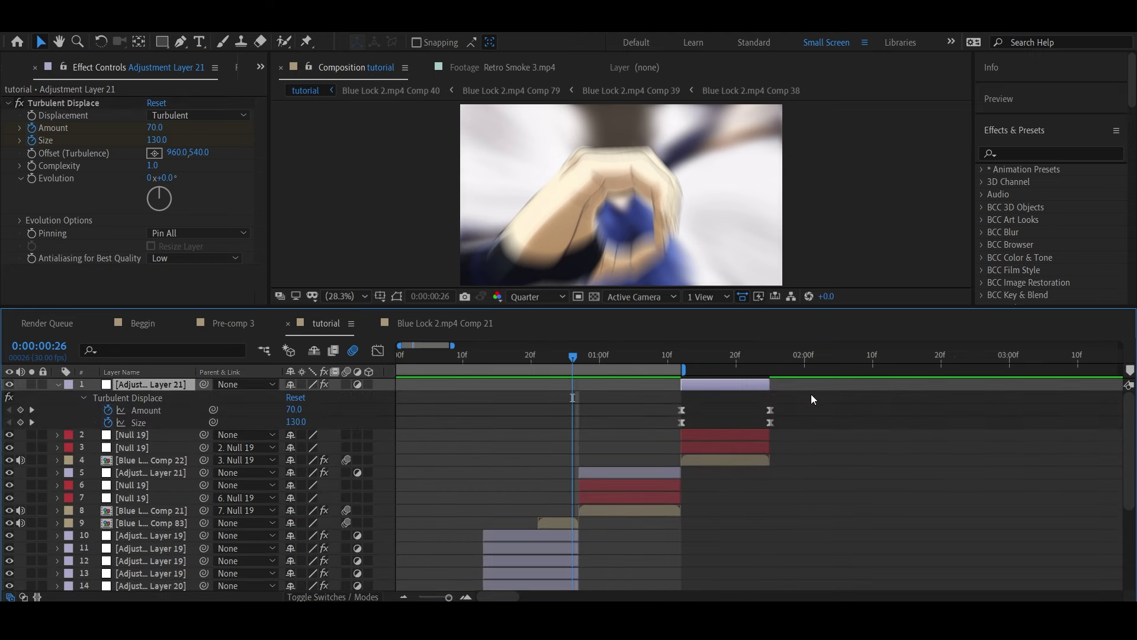
{"action": "key", "text": "u"}
{"action": "scroll", "coordinate": [716, 515], "scroll_direction": "down", "scroll_amount": 2}
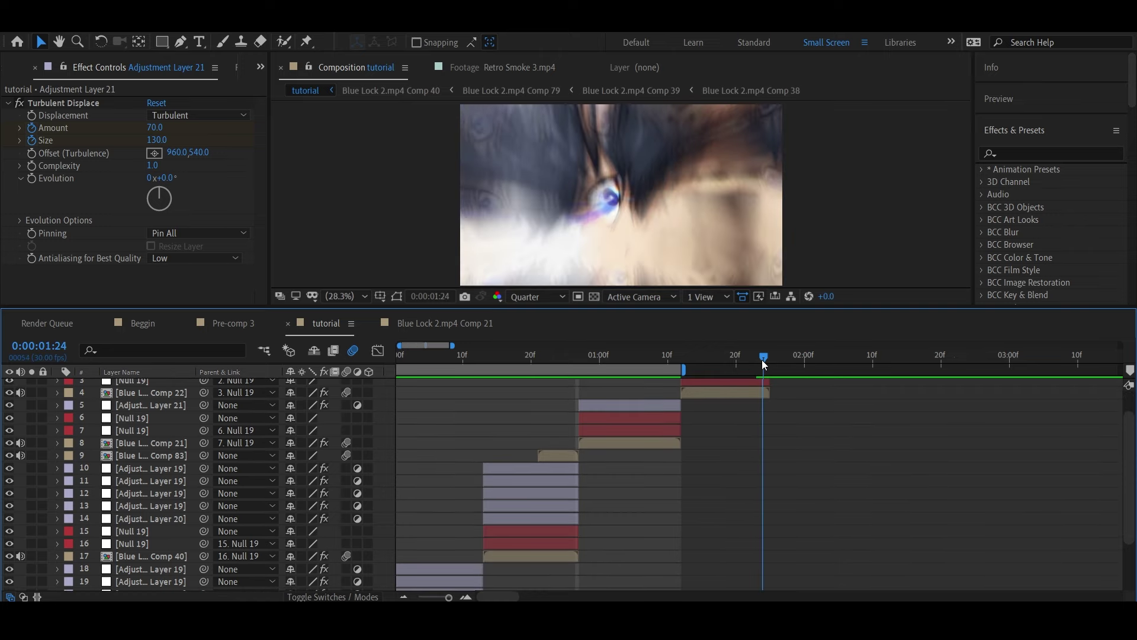
{"action": "left_click_drag", "start_coordinate": [683, 369], "coordinate": [772, 370]}
{"action": "scroll", "coordinate": [489, 480], "scroll_direction": "down", "scroll_amount": 4}
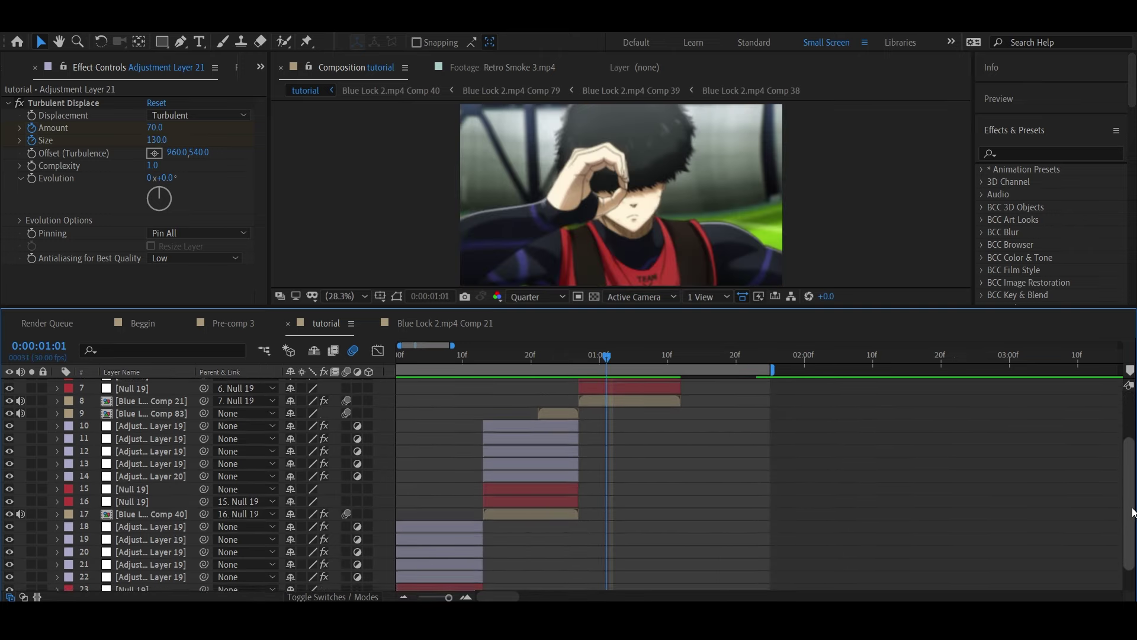
{"action": "left_click_drag", "start_coordinate": [613, 521], "coordinate": [468, 583]}
{"action": "scroll", "coordinate": [173, 400], "scroll_direction": "up", "scroll_amount": 3}
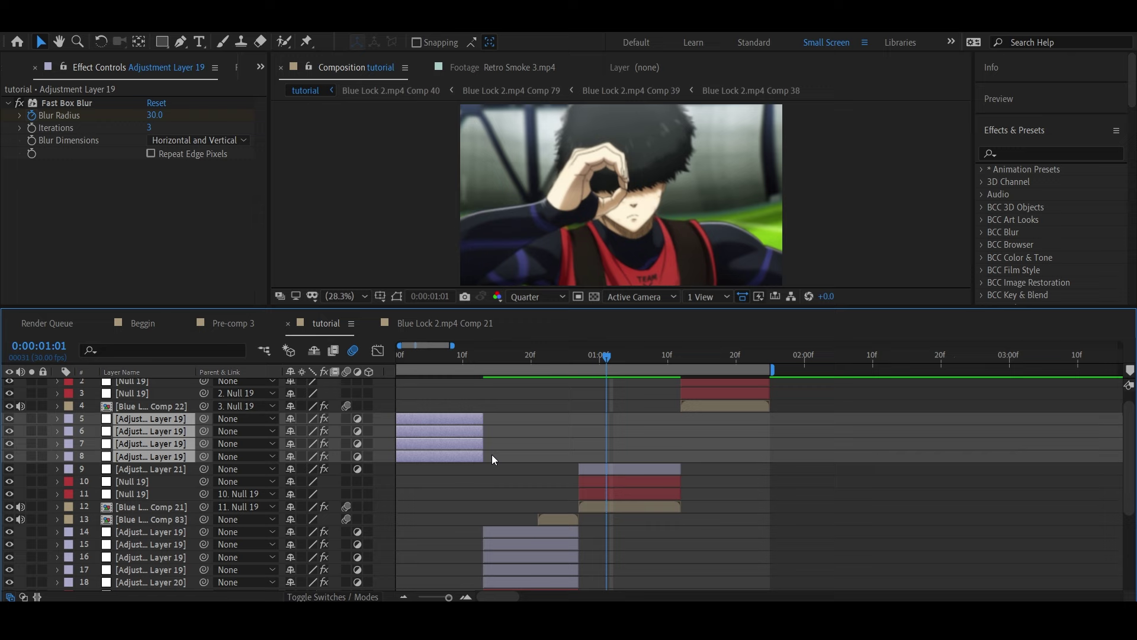
- Shift layer 6's Twitch Amount and Field of View keyframes slightly later
{"action": "key", "text": "u"}
{"action": "left_click", "coordinate": [730, 481]}
{"action": "left_click_drag", "start_coordinate": [730, 481], "coordinate": [757, 481]}
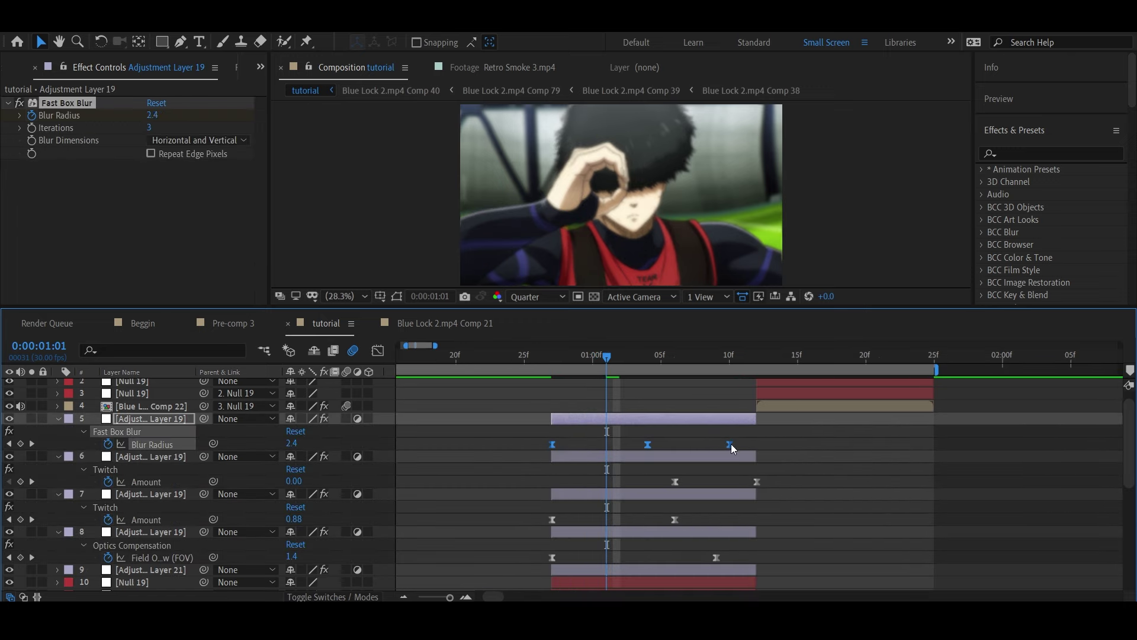
{"action": "left_click_drag", "start_coordinate": [731, 443], "coordinate": [757, 443]}
{"action": "left_click", "coordinate": [716, 557]}
{"action": "left_click", "coordinate": [769, 540]}
{"action": "key", "text": "minus"}
- Copy the four blur/warp/twitch adjustment layers over the next clip and nudge their keyframes
{"action": "scroll", "coordinate": [565, 503], "scroll_direction": "down", "scroll_amount": 5}
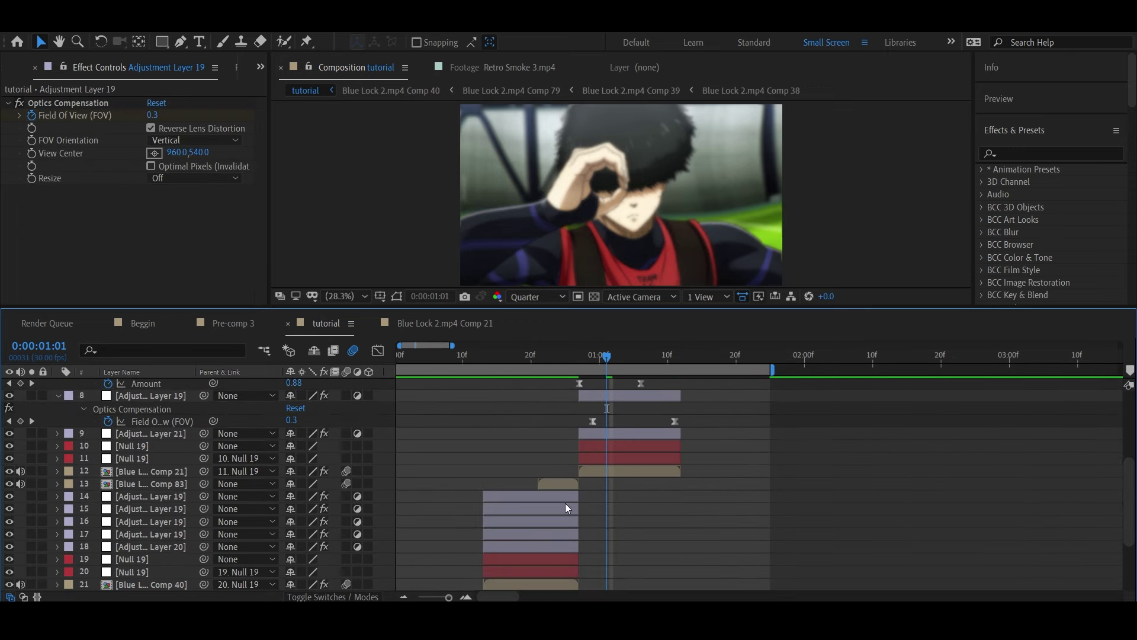
{"action": "left_click_drag", "start_coordinate": [565, 503], "coordinate": [468, 583]}
{"action": "scroll", "coordinate": [176, 415], "scroll_direction": "up", "scroll_amount": 5}
{"action": "key", "text": "ctrl+c"}
{"action": "key", "text": "ctrl+v"}
{"action": "left_click_drag", "start_coordinate": [676, 415], "coordinate": [778, 426]}
{"action": "key", "text": "u"}
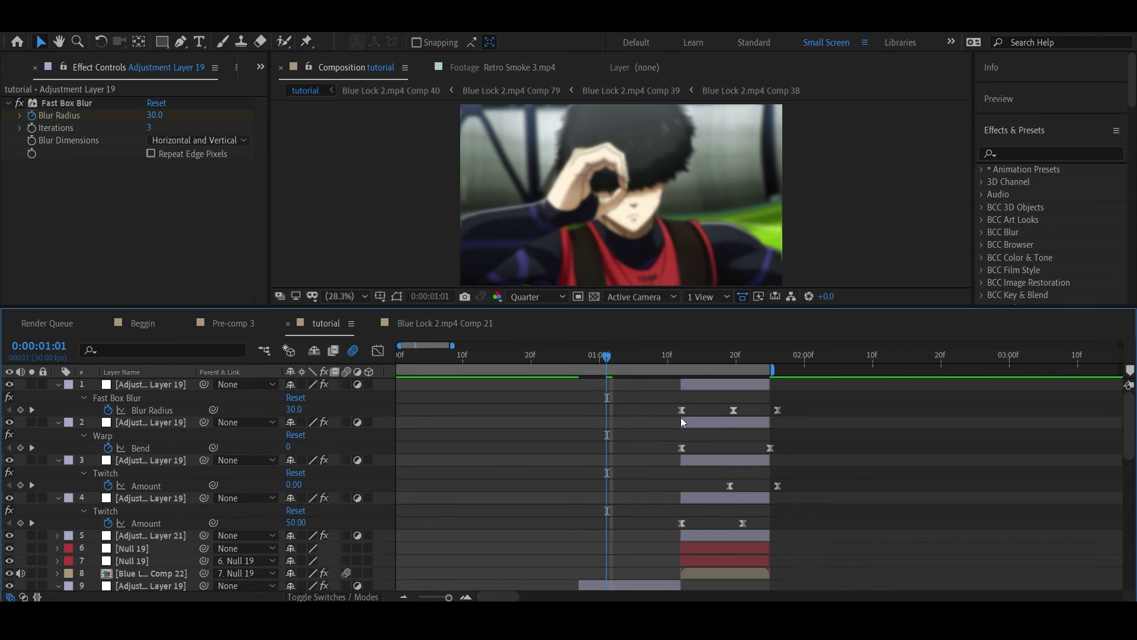
{"action": "left_click", "coordinate": [777, 486]}
{"action": "left_click_drag", "start_coordinate": [778, 485], "coordinate": [770, 485]}
{"action": "left_click", "coordinate": [670, 407]}
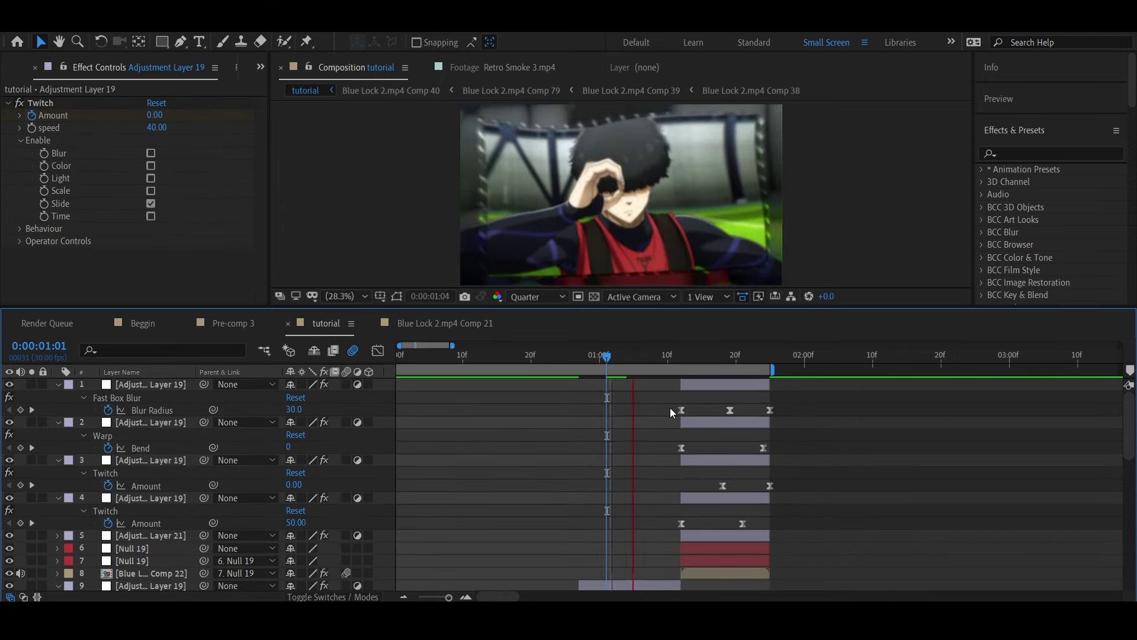
- Move the playhead to 01:12 and select the Comp 22 clip layer
{"action": "key", "text": "k"}
{"action": "scroll", "coordinate": [704, 501], "scroll_direction": "down", "scroll_amount": 3}
{"action": "left_click", "coordinate": [702, 496]}
- Keyframe Comp 22's Scale at 100% on 01:12 and 123% eight frames later
{"action": "key", "text": "s"}
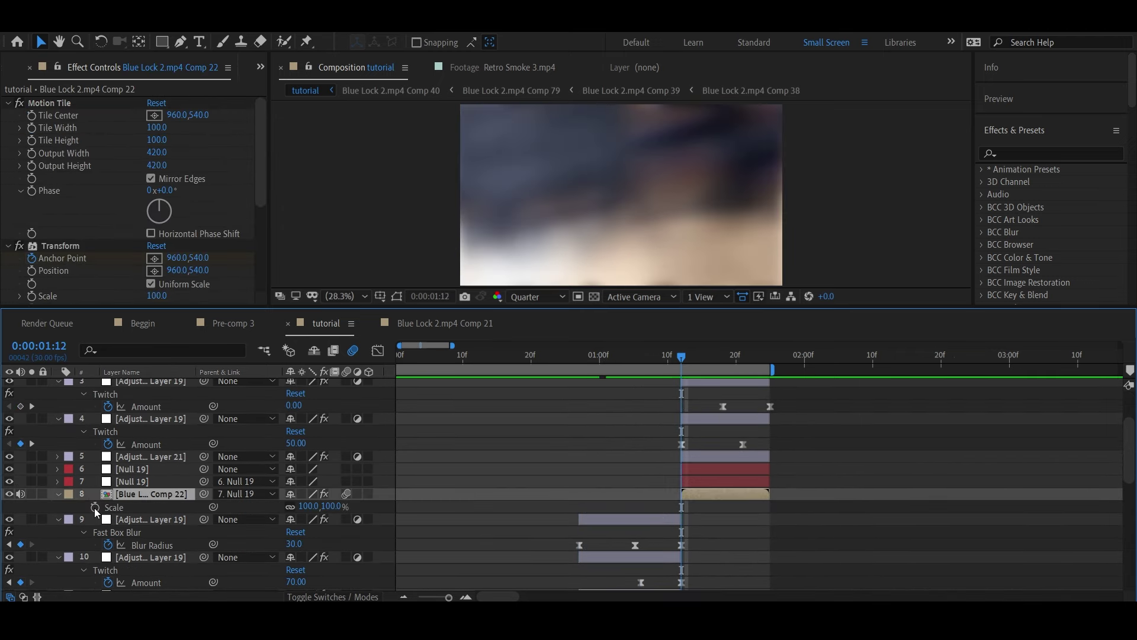
{"action": "left_click", "coordinate": [94, 507]}
{"action": "key", "text": "space"}
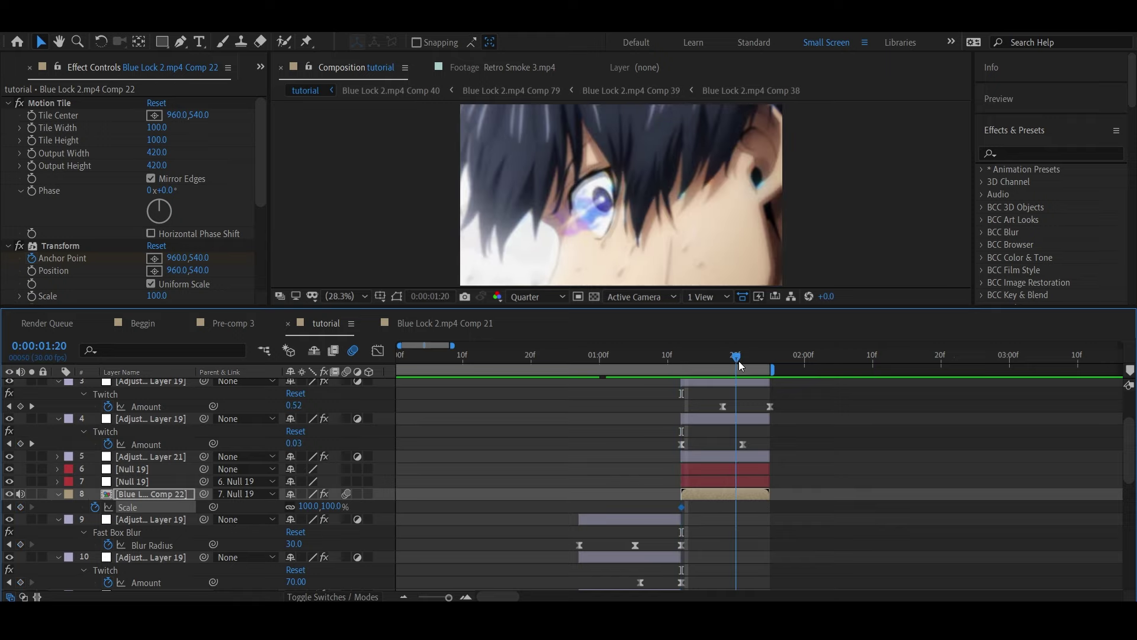
{"action": "type", "text": "123"}
{"action": "key", "text": "Return"}
- Move the 123% keyframe to the clip end, Easy Ease, and steepen the curve's start
{"action": "scroll", "coordinate": [539, 503], "scroll_direction": "down", "scroll_amount": 1}
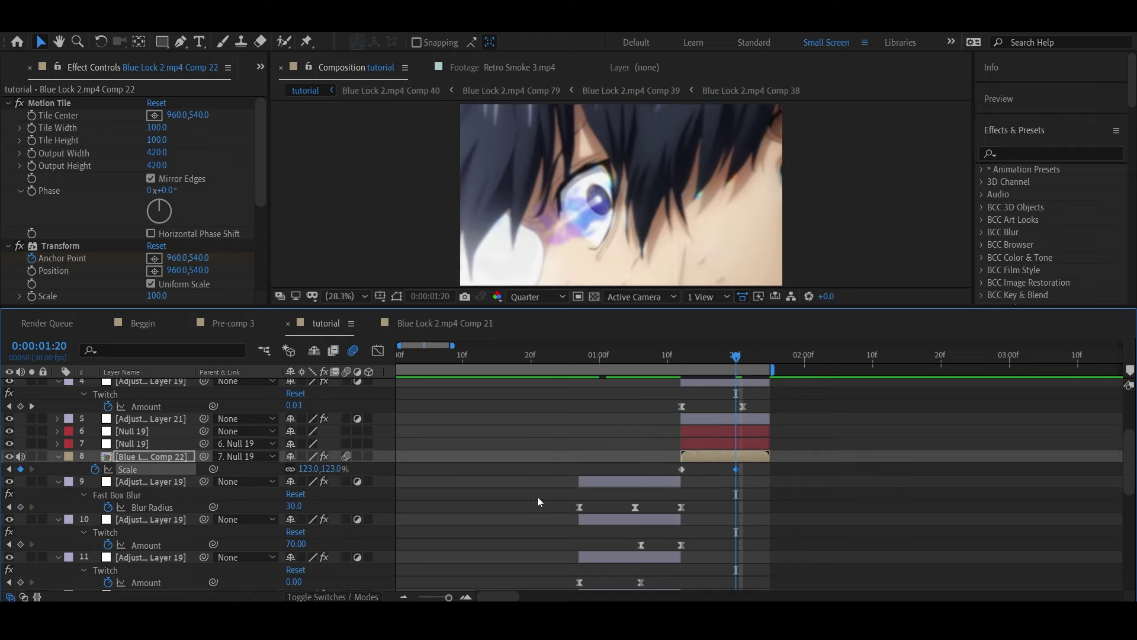
{"action": "mouse_move", "coordinate": [737, 469]}
{"action": "left_mouse_down"}
{"action": "mouse_move", "coordinate": [770, 469]}
{"action": "mouse_move", "coordinate": [637, 474]}
{"action": "left_mouse_up"}
{"action": "key", "text": "F9"}
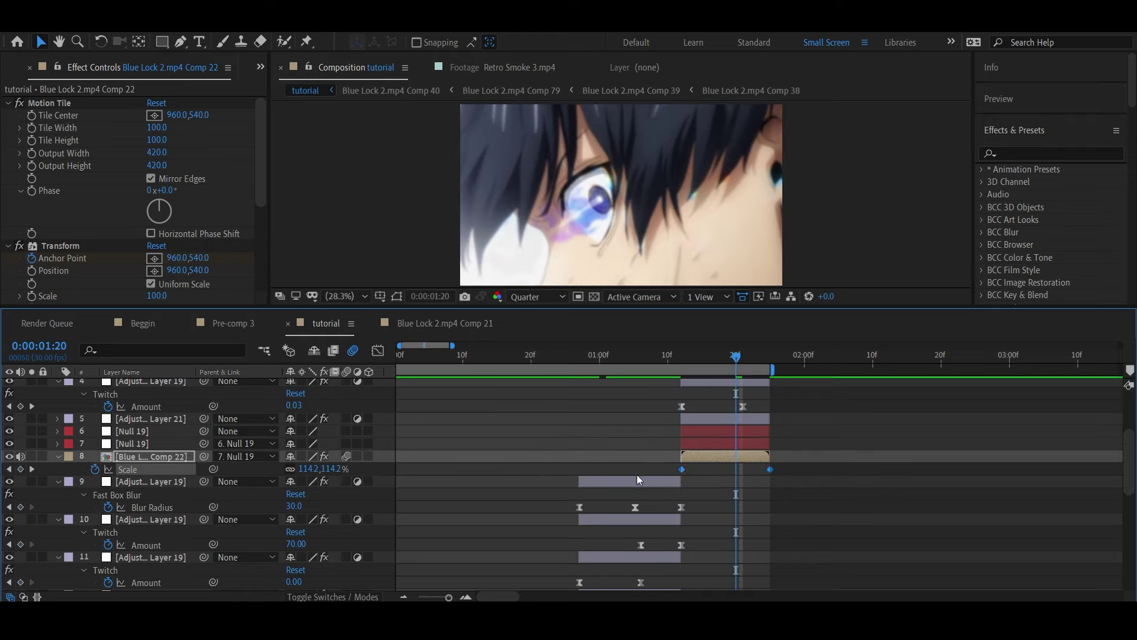
{"action": "left_click", "coordinate": [377, 350]}
{"action": "left_click_drag", "start_coordinate": [739, 393], "coordinate": [609, 394]}
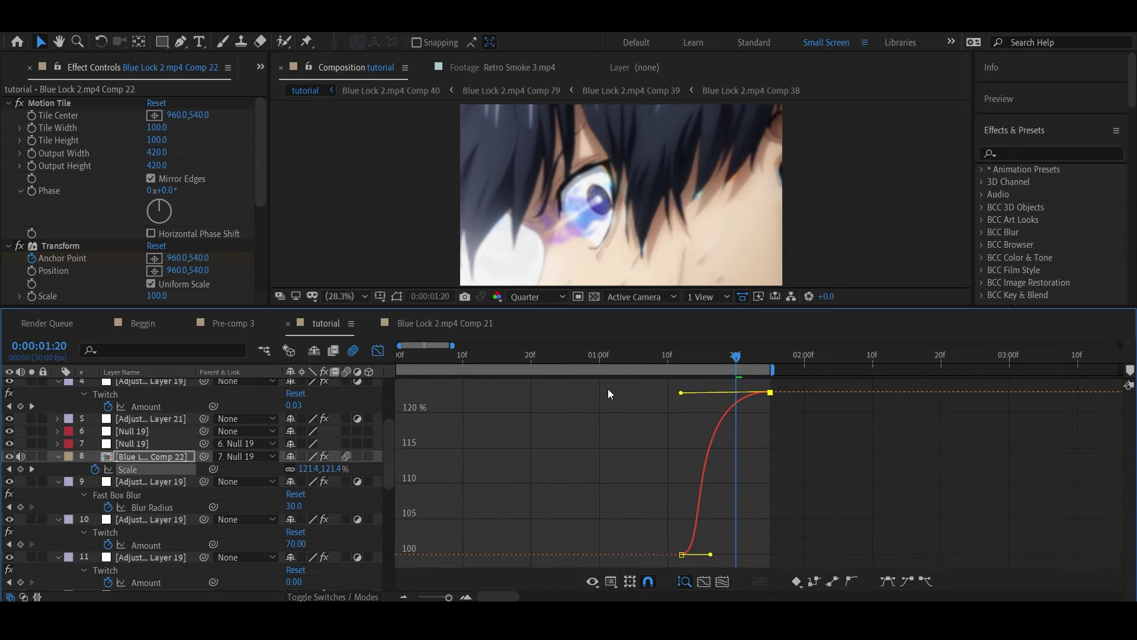
{"action": "left_click_drag", "start_coordinate": [710, 554], "coordinate": [624, 511]}
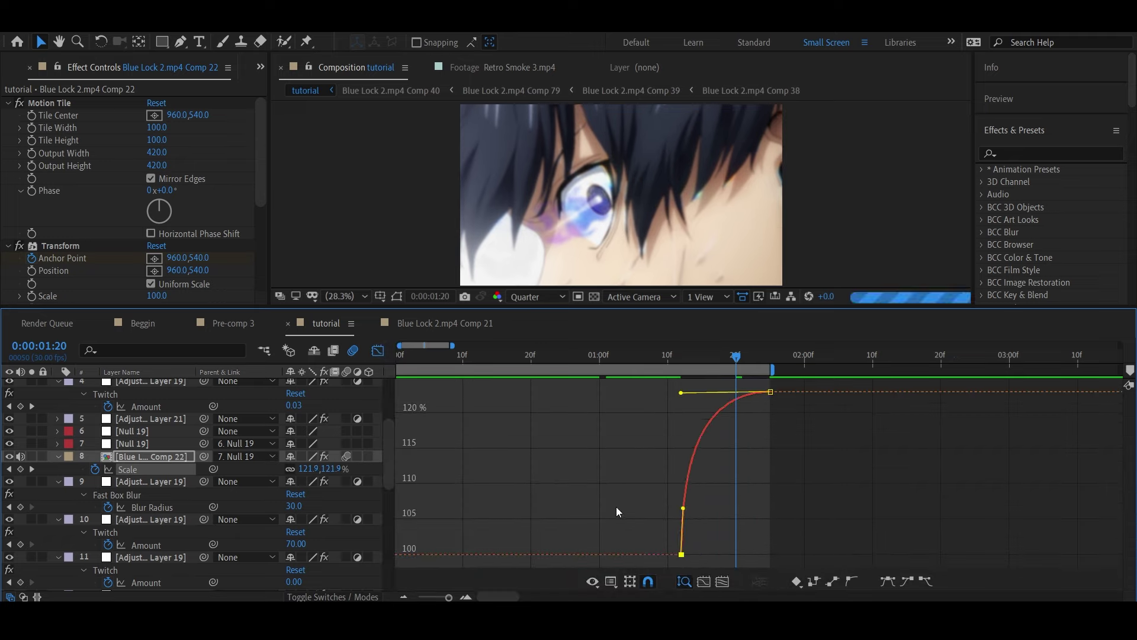
- Scrub through the punch-in zoom and recheck its scale curve
{"action": "left_click", "coordinate": [681, 360]}
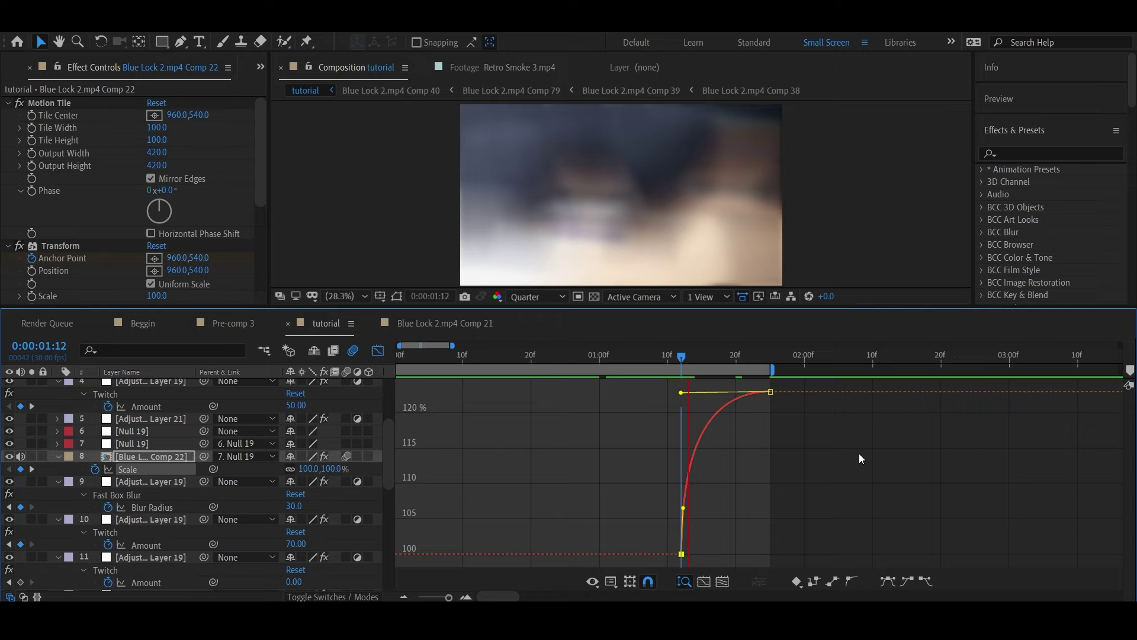
{"action": "key", "text": "shift+F3"}
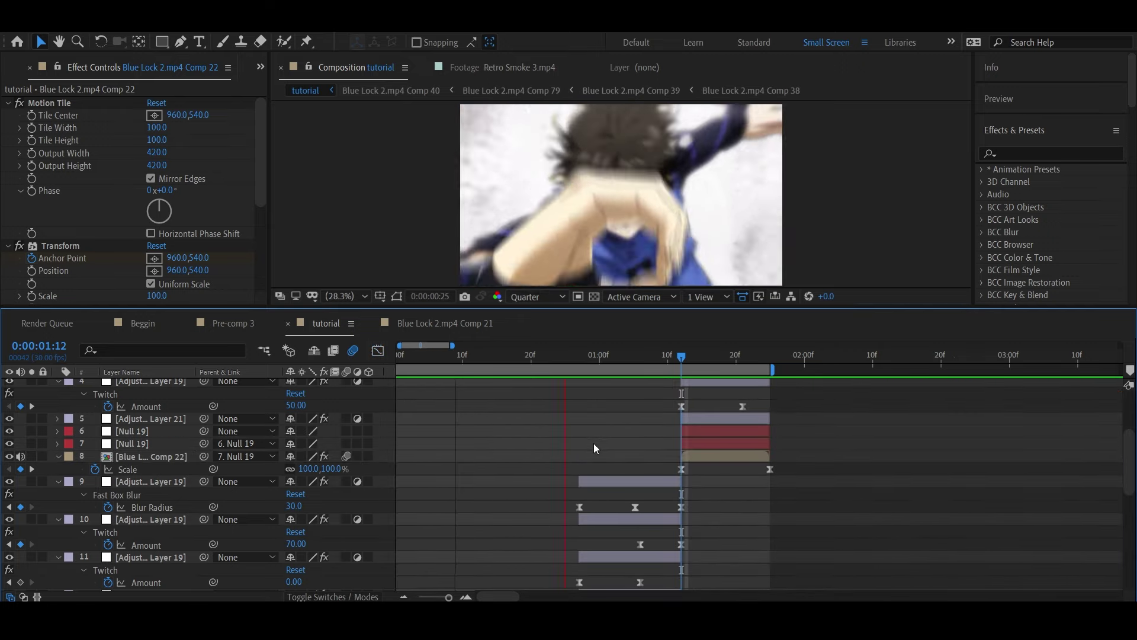
{"action": "mouse_move", "coordinate": [641, 358]}
{"action": "left_mouse_down"}
{"action": "mouse_move", "coordinate": [741, 383]}
{"action": "mouse_move", "coordinate": [722, 383]}
{"action": "left_mouse_up"}
{"action": "left_click", "coordinate": [680, 468]}
{"action": "key", "text": "shift+F3"}
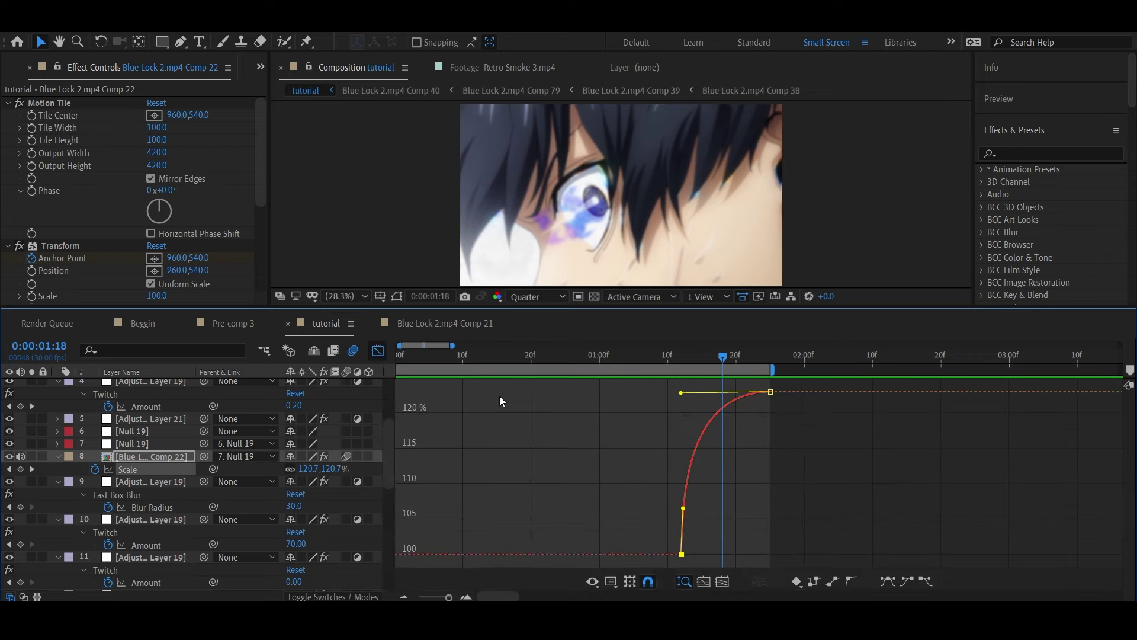
{"action": "left_click_drag", "start_coordinate": [723, 359], "coordinate": [742, 359]}
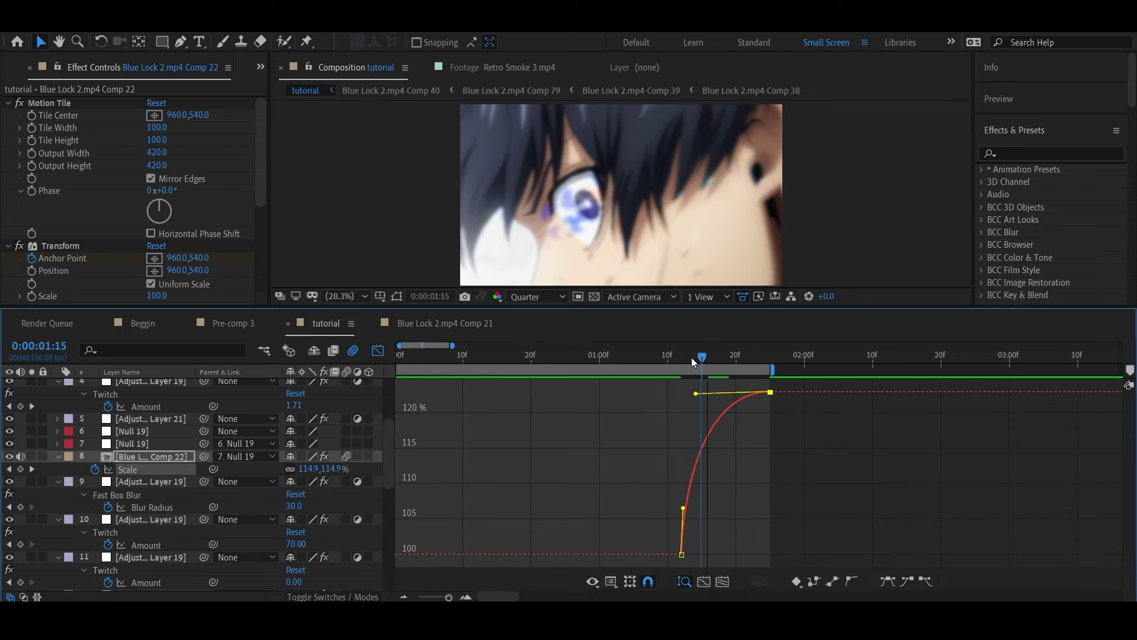
{"action": "key", "text": "minus"}
{"action": "left_click", "coordinate": [378, 350]}
- Apply the S_Shake effect to the Comp 37 clip at the start of the composition
{"action": "key", "text": "u"}
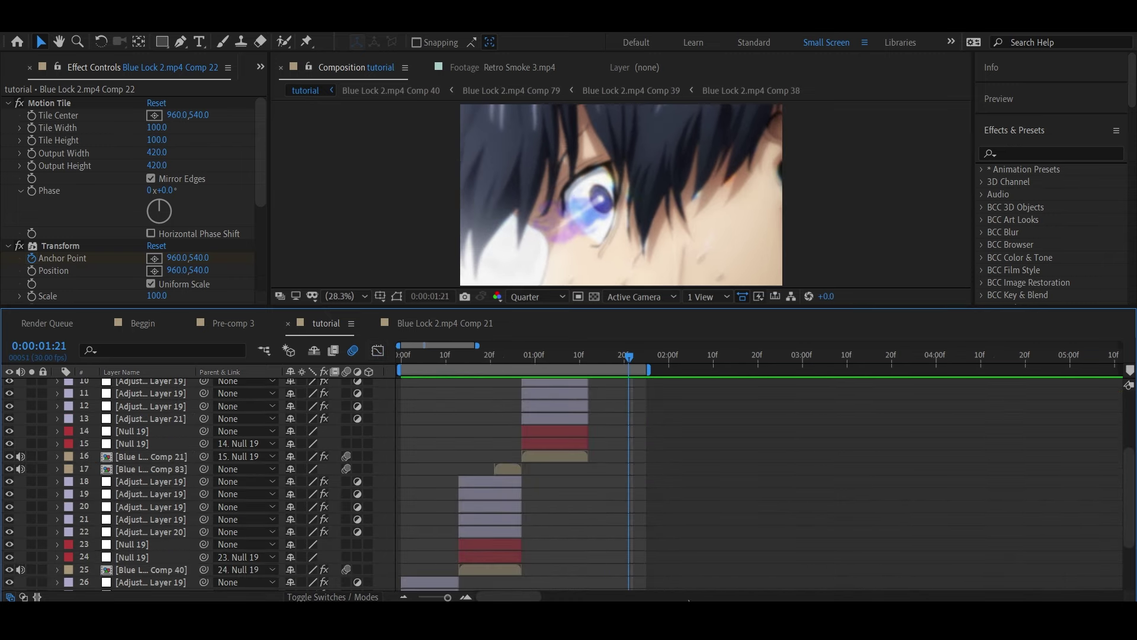
{"action": "scroll", "coordinate": [438, 569], "scroll_direction": "down", "scroll_amount": 4}
{"action": "key", "text": "Home"}
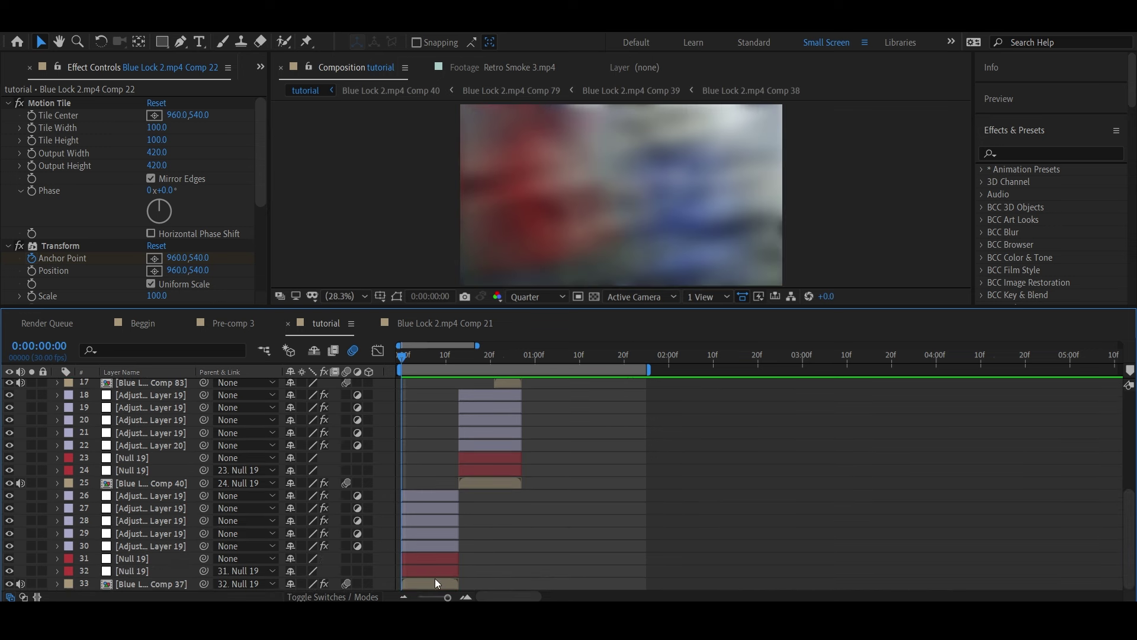
{"action": "left_click", "coordinate": [435, 583]}
{"action": "key", "text": "ctrl+space"}
{"action": "type", "text": "s_sh"}
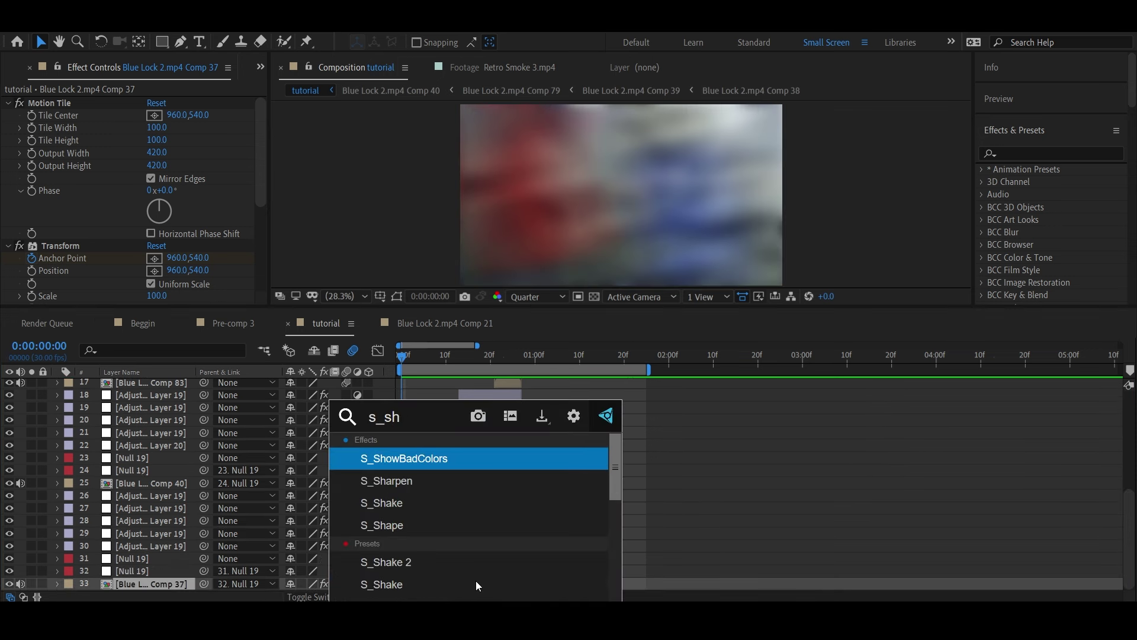
{"action": "key", "text": "Return"}
- Set S_Shake Frequency to 1 and keyframe Amplitude 3.2 at 0f, 0.05 at frame 12
{"action": "scroll", "coordinate": [262, 196], "scroll_direction": "down", "scroll_amount": 5}
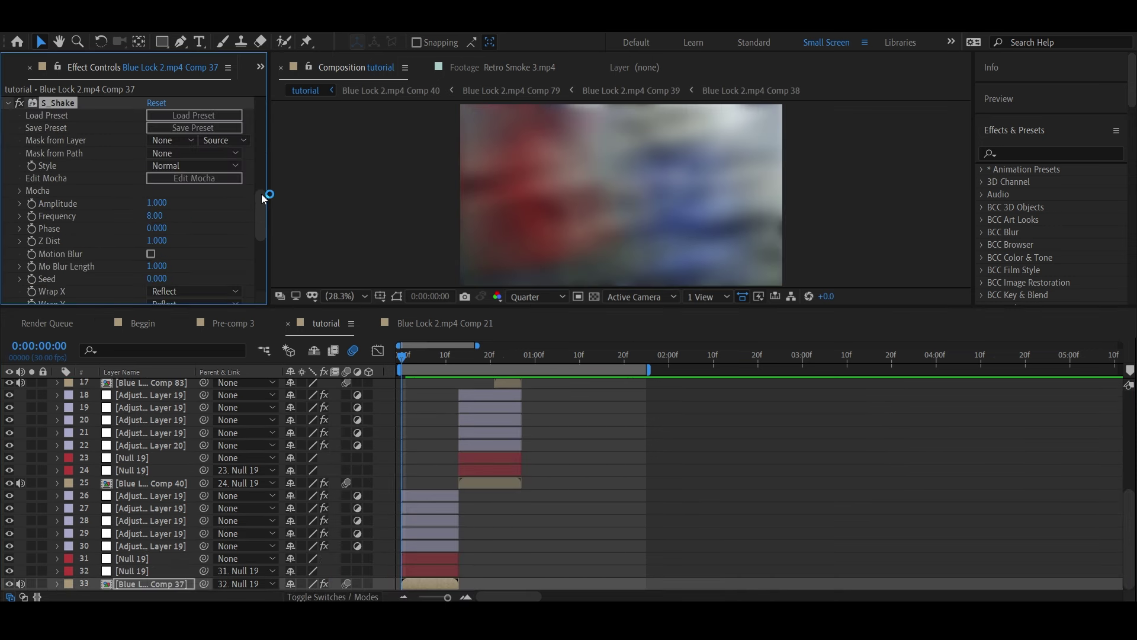
{"action": "scroll", "coordinate": [257, 217], "scroll_direction": "down", "scroll_amount": 3}
{"action": "left_click", "coordinate": [157, 184]}
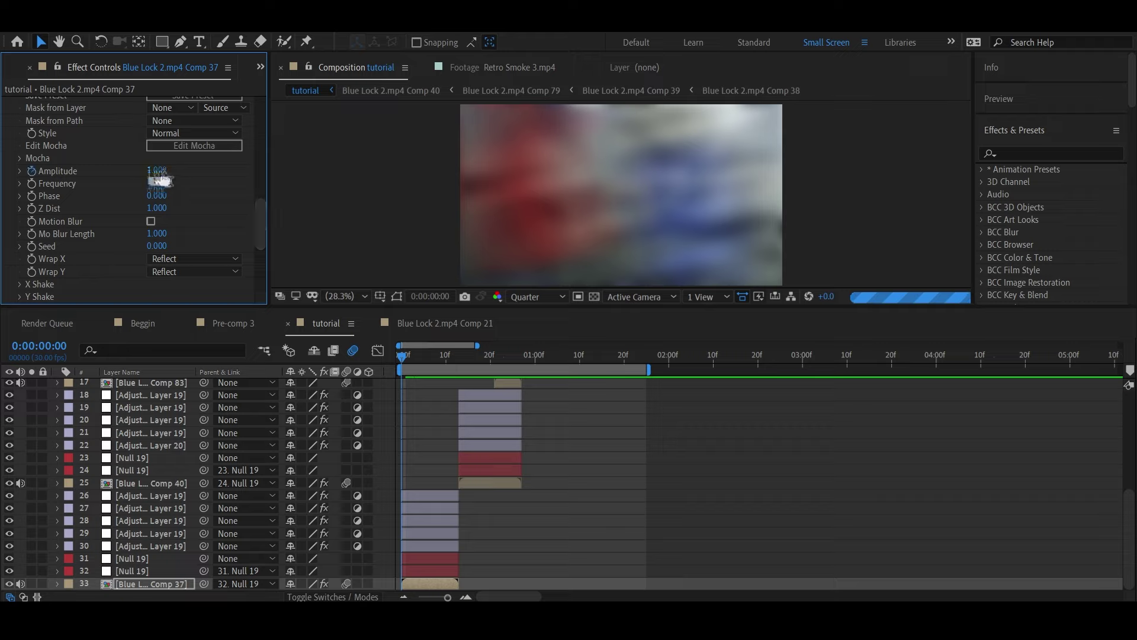
{"action": "left_click", "coordinate": [159, 171]}
{"action": "type", "text": "3"}
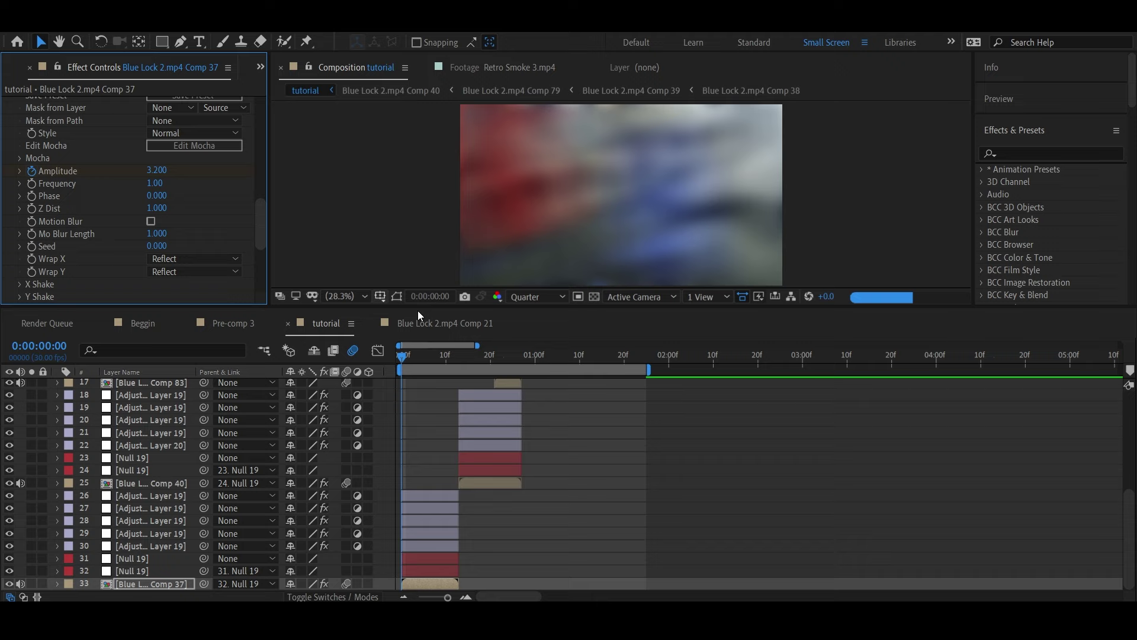
{"action": "left_click", "coordinate": [456, 363]}
{"action": "left_click", "coordinate": [157, 171]}
{"action": "type", "text": "0.05"}
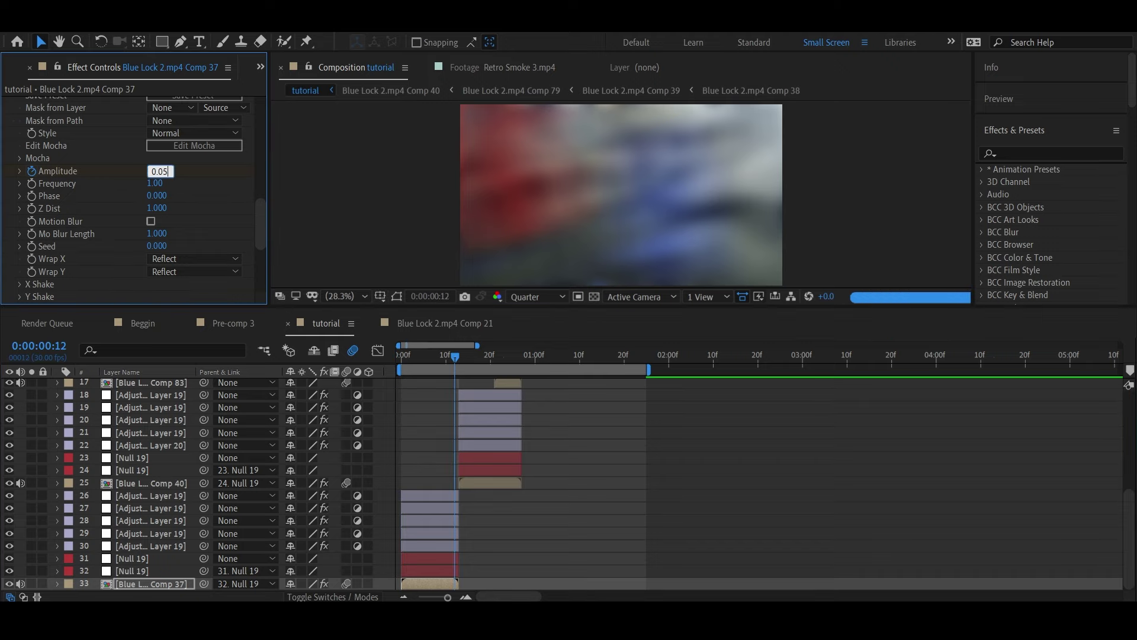
{"action": "key", "text": "Return"}
- Easy Ease both Amplitude keyframes and steepen the curve so the shake dies off sharply
{"action": "key", "text": "u"}
{"action": "scroll", "coordinate": [447, 587], "scroll_direction": "down", "scroll_amount": 2}
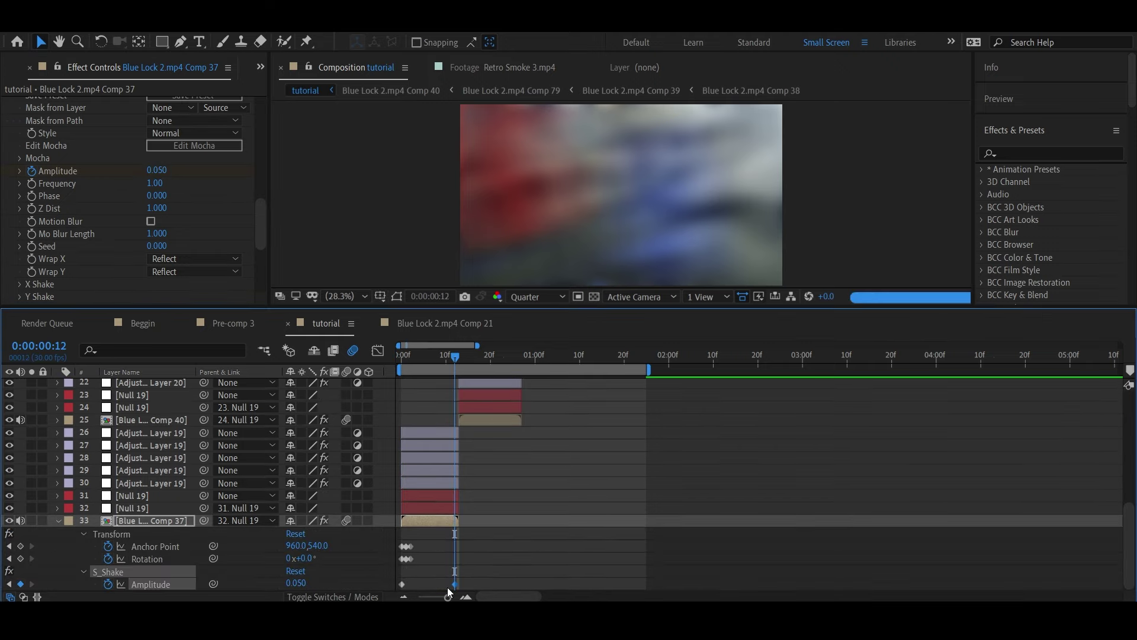
{"action": "left_click_drag", "start_coordinate": [402, 588], "coordinate": [468, 580]}
{"action": "key", "text": "F9"}
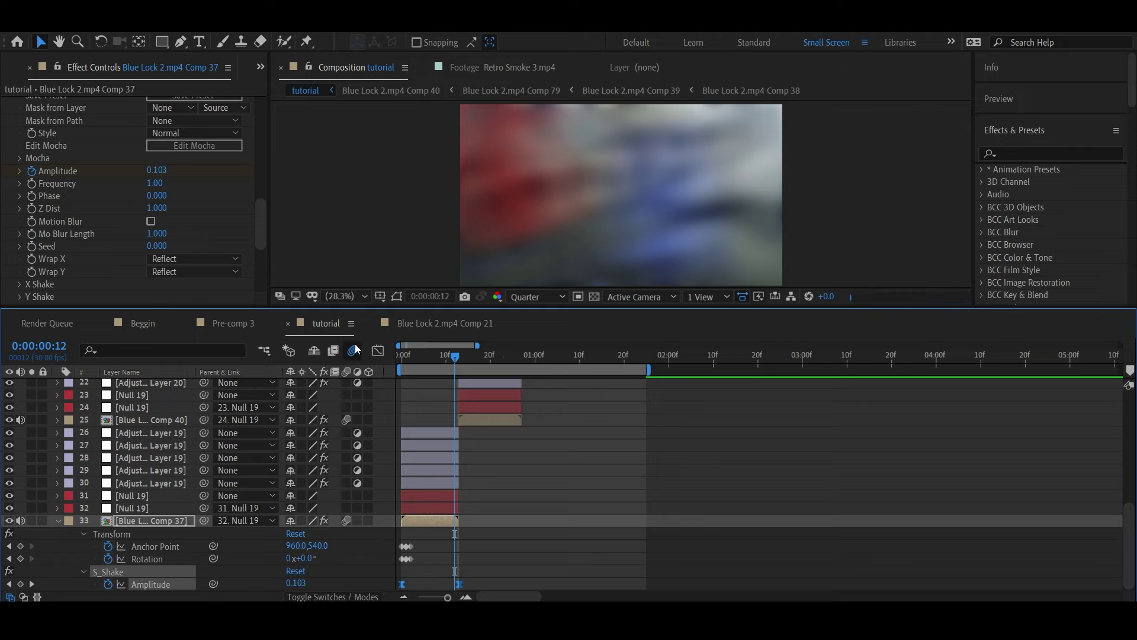
{"action": "left_click", "coordinate": [378, 350]}
{"action": "left_click", "coordinate": [466, 596]}
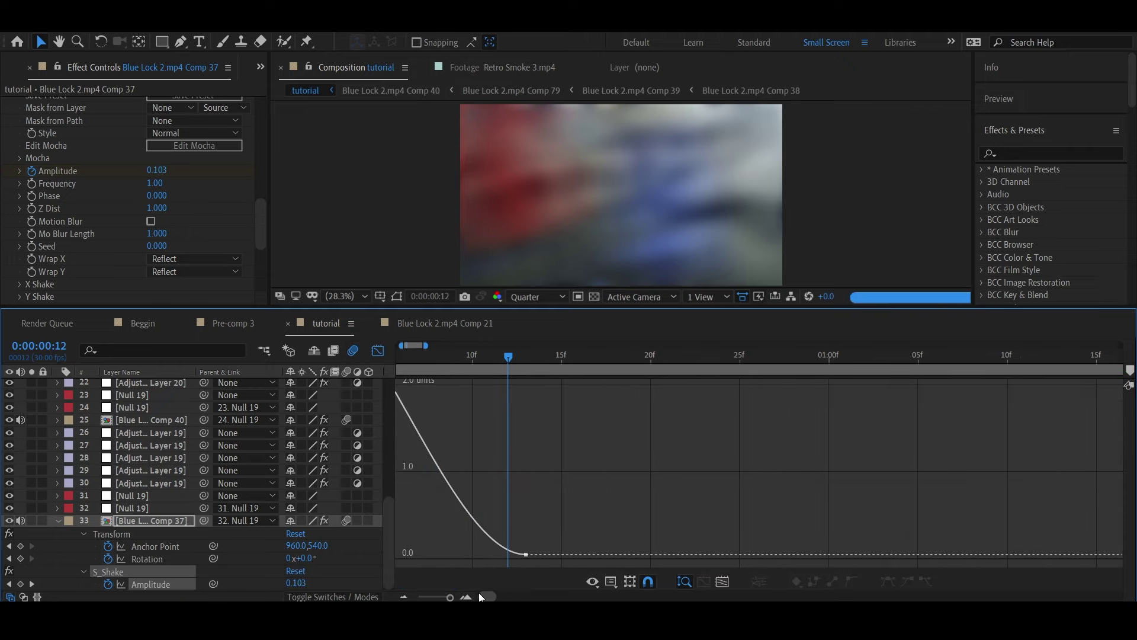
{"action": "left_click_drag", "start_coordinate": [491, 537], "coordinate": [389, 560]}
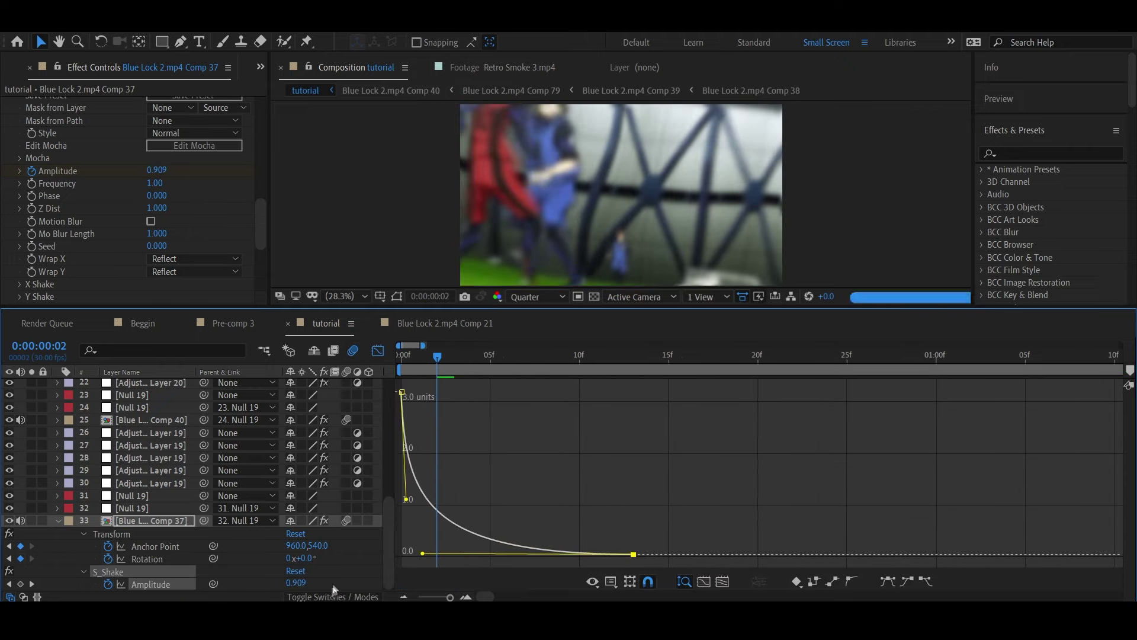
- Copy the Comp 37 S_Shake keyframes and paste them onto the Comp 40 clip
{"action": "left_click", "coordinate": [378, 350]}
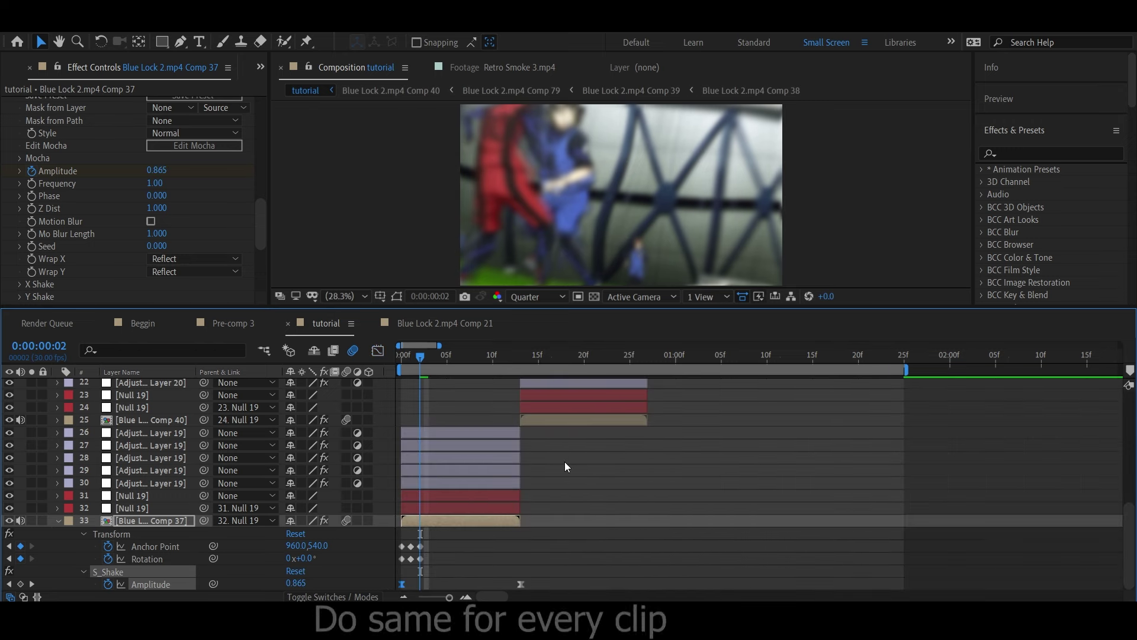
{"action": "left_click", "coordinate": [521, 354]}
{"action": "left_click", "coordinate": [548, 421]}
{"action": "key", "text": "ctrl+space"}
{"action": "type", "text": "bezel s_"}
{"action": "key", "text": "Return"}
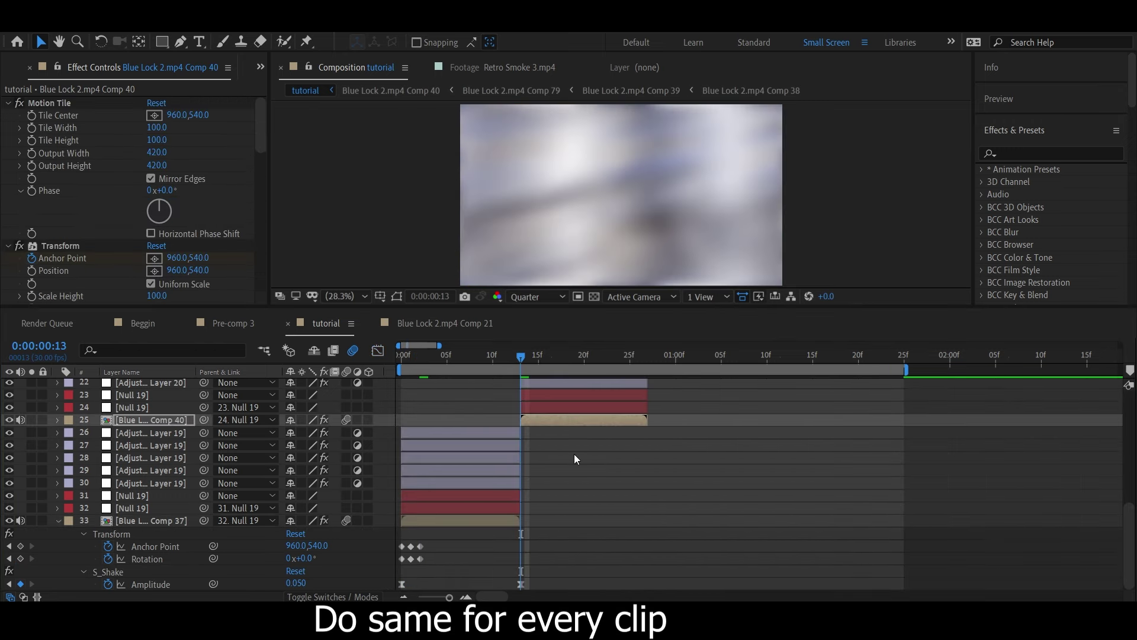
{"action": "key", "text": "ctrl+v"}
- Paste the same S_Shake keyframes at the start of the Comp 21 and Comp 22 clips
{"action": "scroll", "coordinate": [645, 485], "scroll_direction": "up", "scroll_amount": 5}
{"action": "left_click", "coordinate": [670, 403]}
{"action": "key", "text": "i"}
{"action": "key", "text": "ctrl+v"}
{"action": "left_click", "coordinate": [786, 470]}
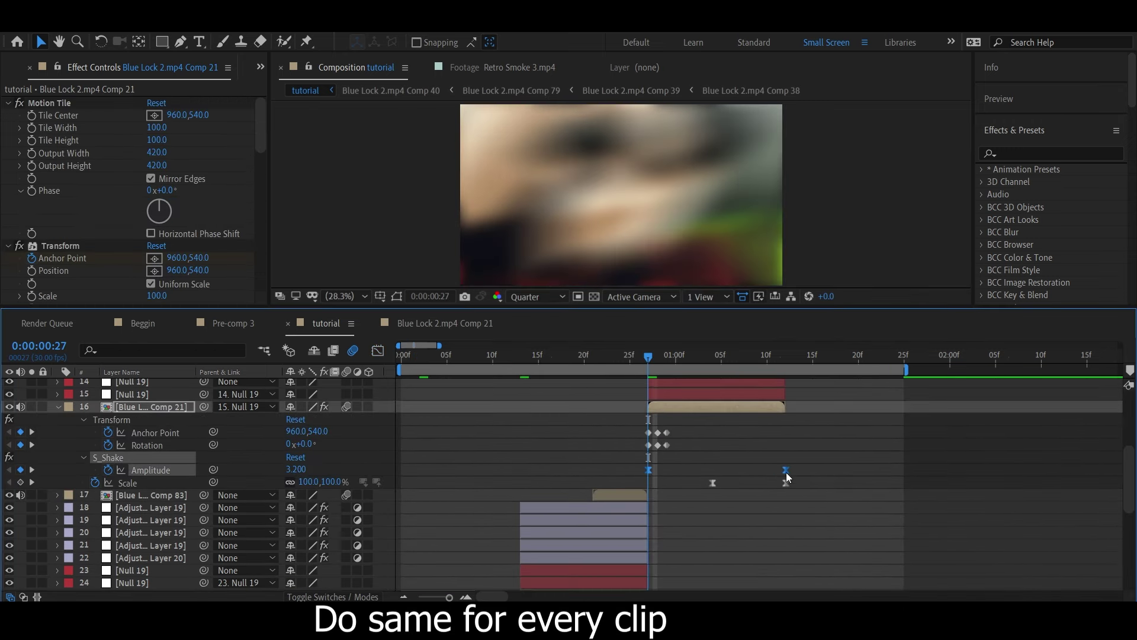
{"action": "scroll", "coordinate": [948, 474], "scroll_direction": "down", "scroll_amount": 5}
{"action": "left_click", "coordinate": [841, 575]}
{"action": "key", "text": "i"}
{"action": "key", "text": "ctrl+v"}
- Preview the edit and zoom the timeline out to review the shakes
{"action": "scroll", "coordinate": [1112, 444], "scroll_direction": "down", "scroll_amount": 2}
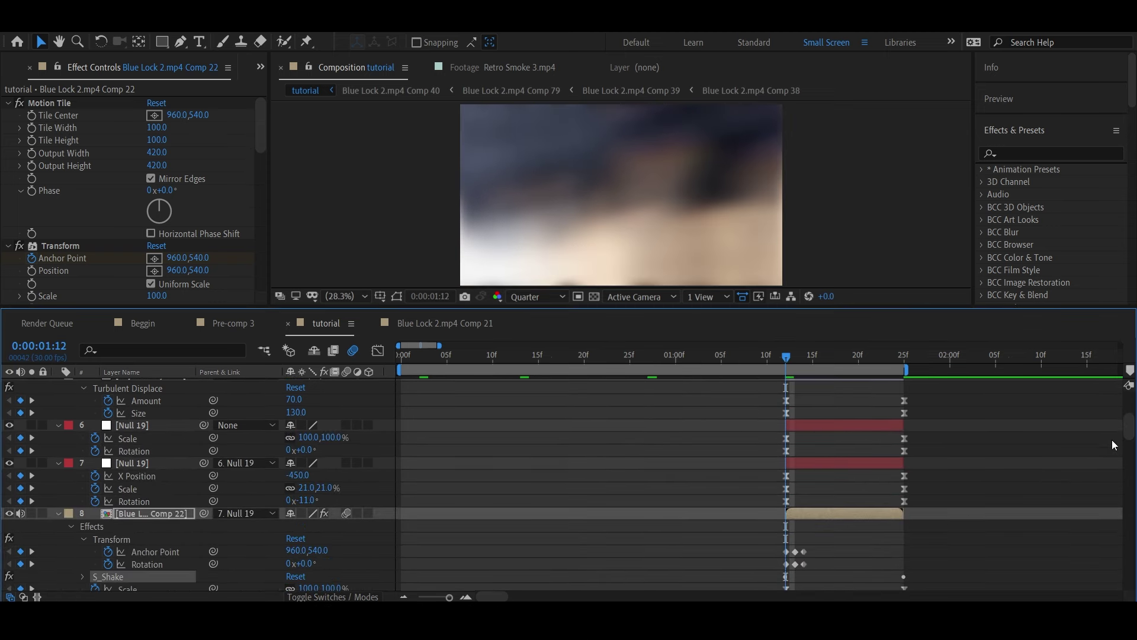
{"action": "scroll", "coordinate": [1112, 444], "scroll_direction": "down", "scroll_amount": 2}
{"action": "key", "text": "space"}
{"action": "key", "text": "minus"}
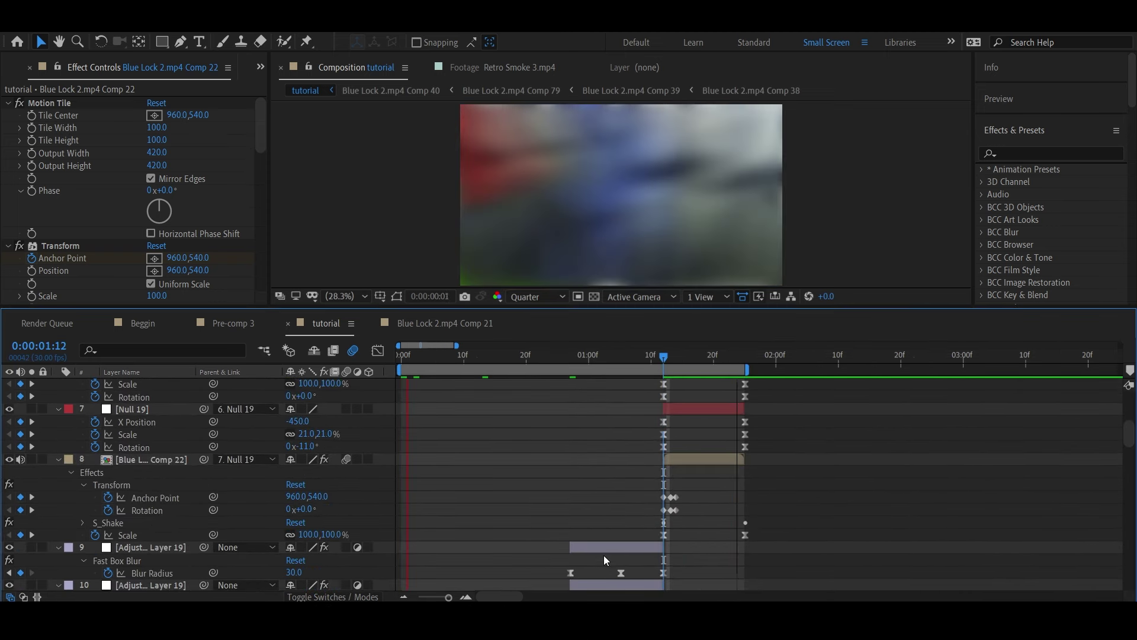